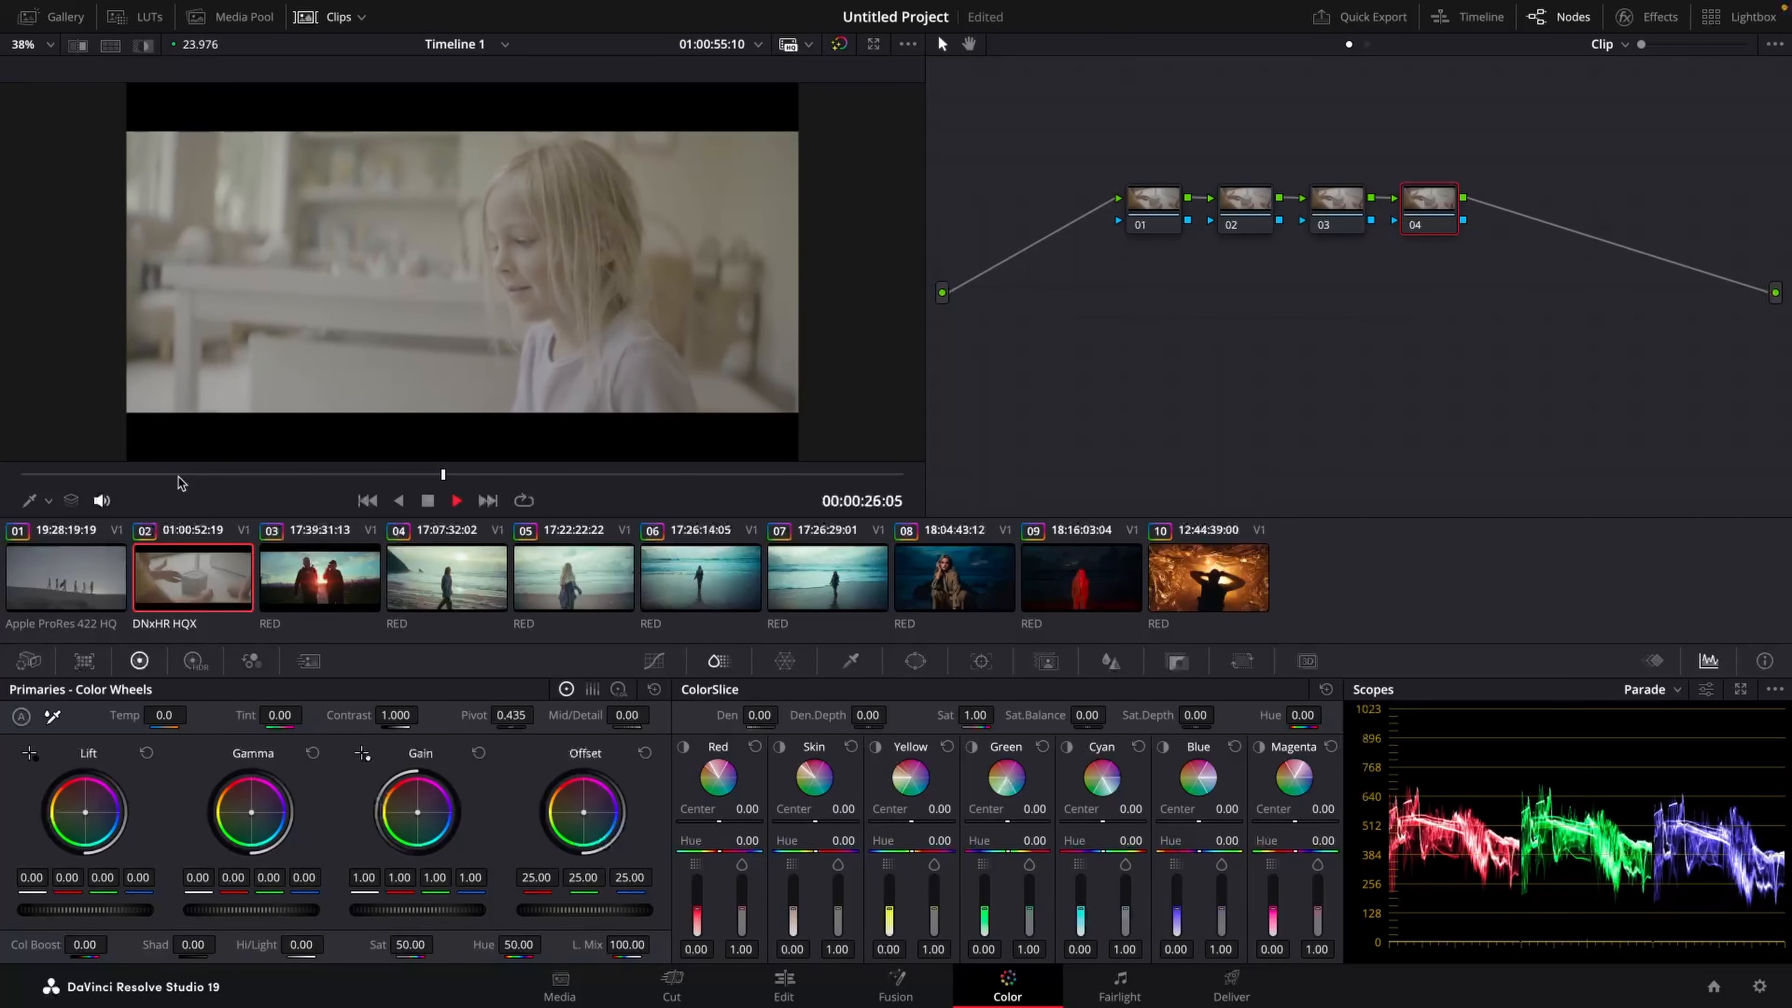
Step: Stop playback and park the playhead at 01:00:57:03, on the shot of the smiling girl
{"action": "key", "text": "space"}
{"action": "left_click_drag", "start_coordinate": [403, 480], "coordinate": [719, 478]}
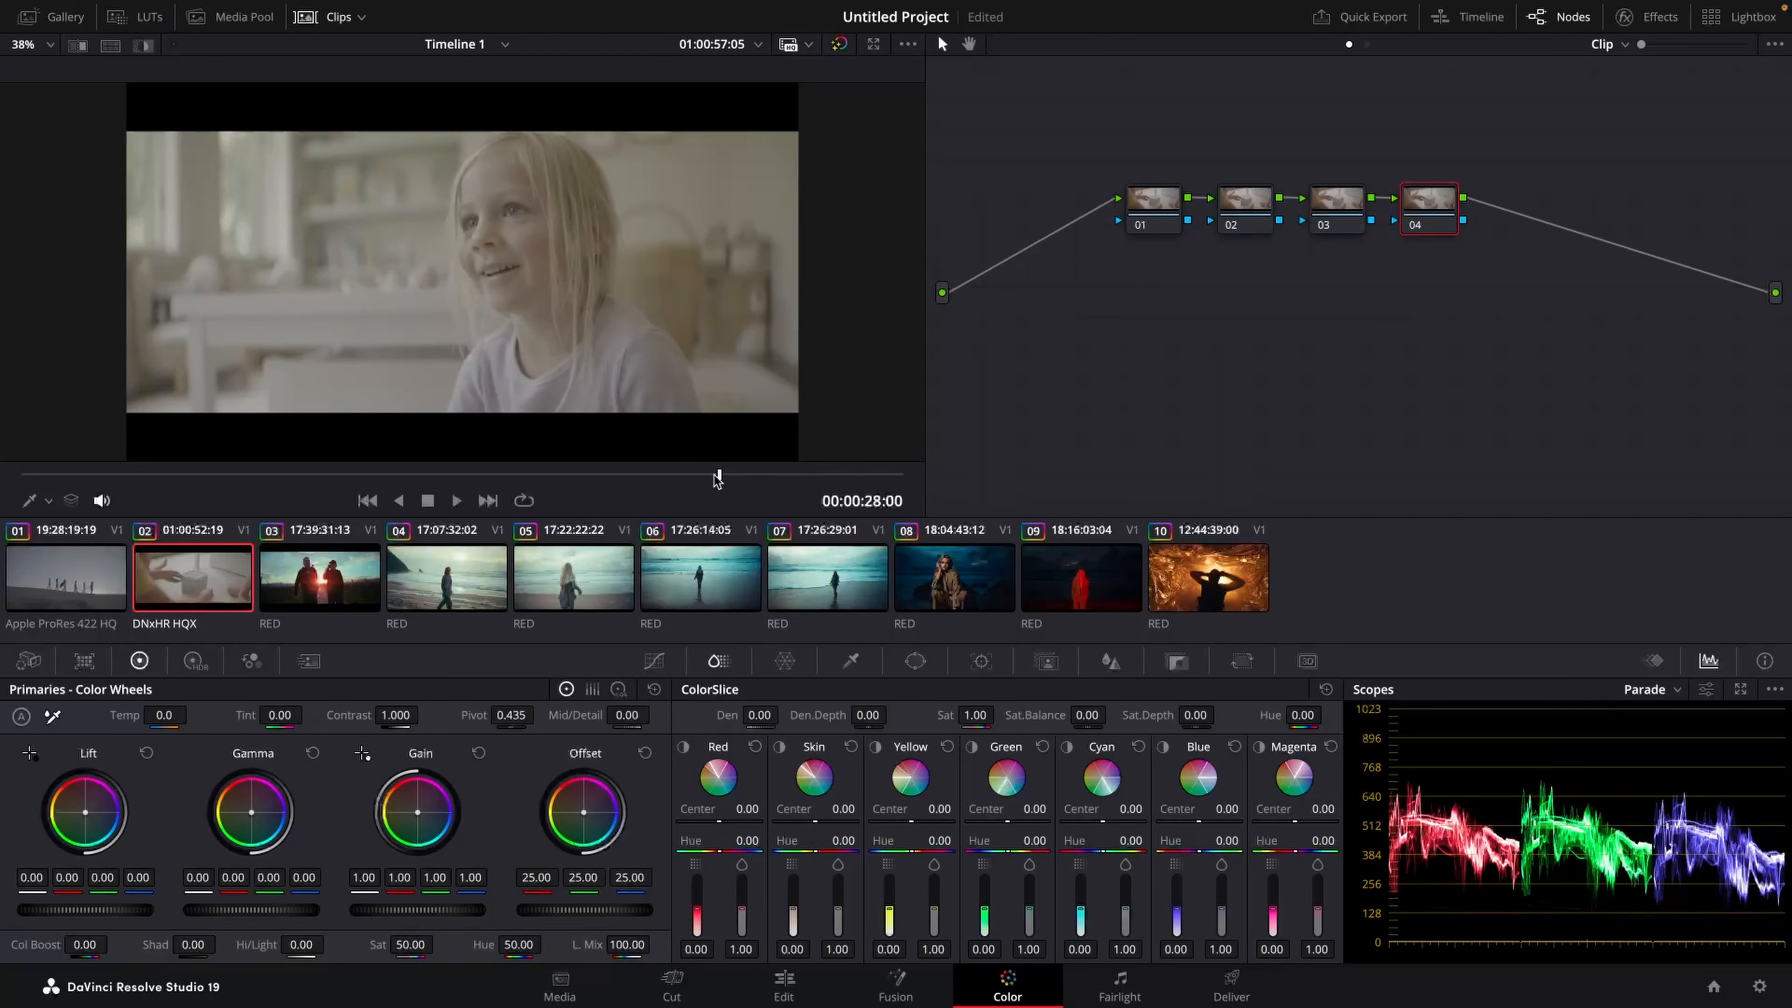
{"action": "mouse_move", "coordinate": [714, 478]}
{"action": "left_mouse_down"}
{"action": "mouse_move", "coordinate": [812, 480]}
{"action": "mouse_move", "coordinate": [560, 474]}
{"action": "mouse_move", "coordinate": [680, 477]}
{"action": "mouse_move", "coordinate": [706, 511]}
{"action": "left_mouse_up"}
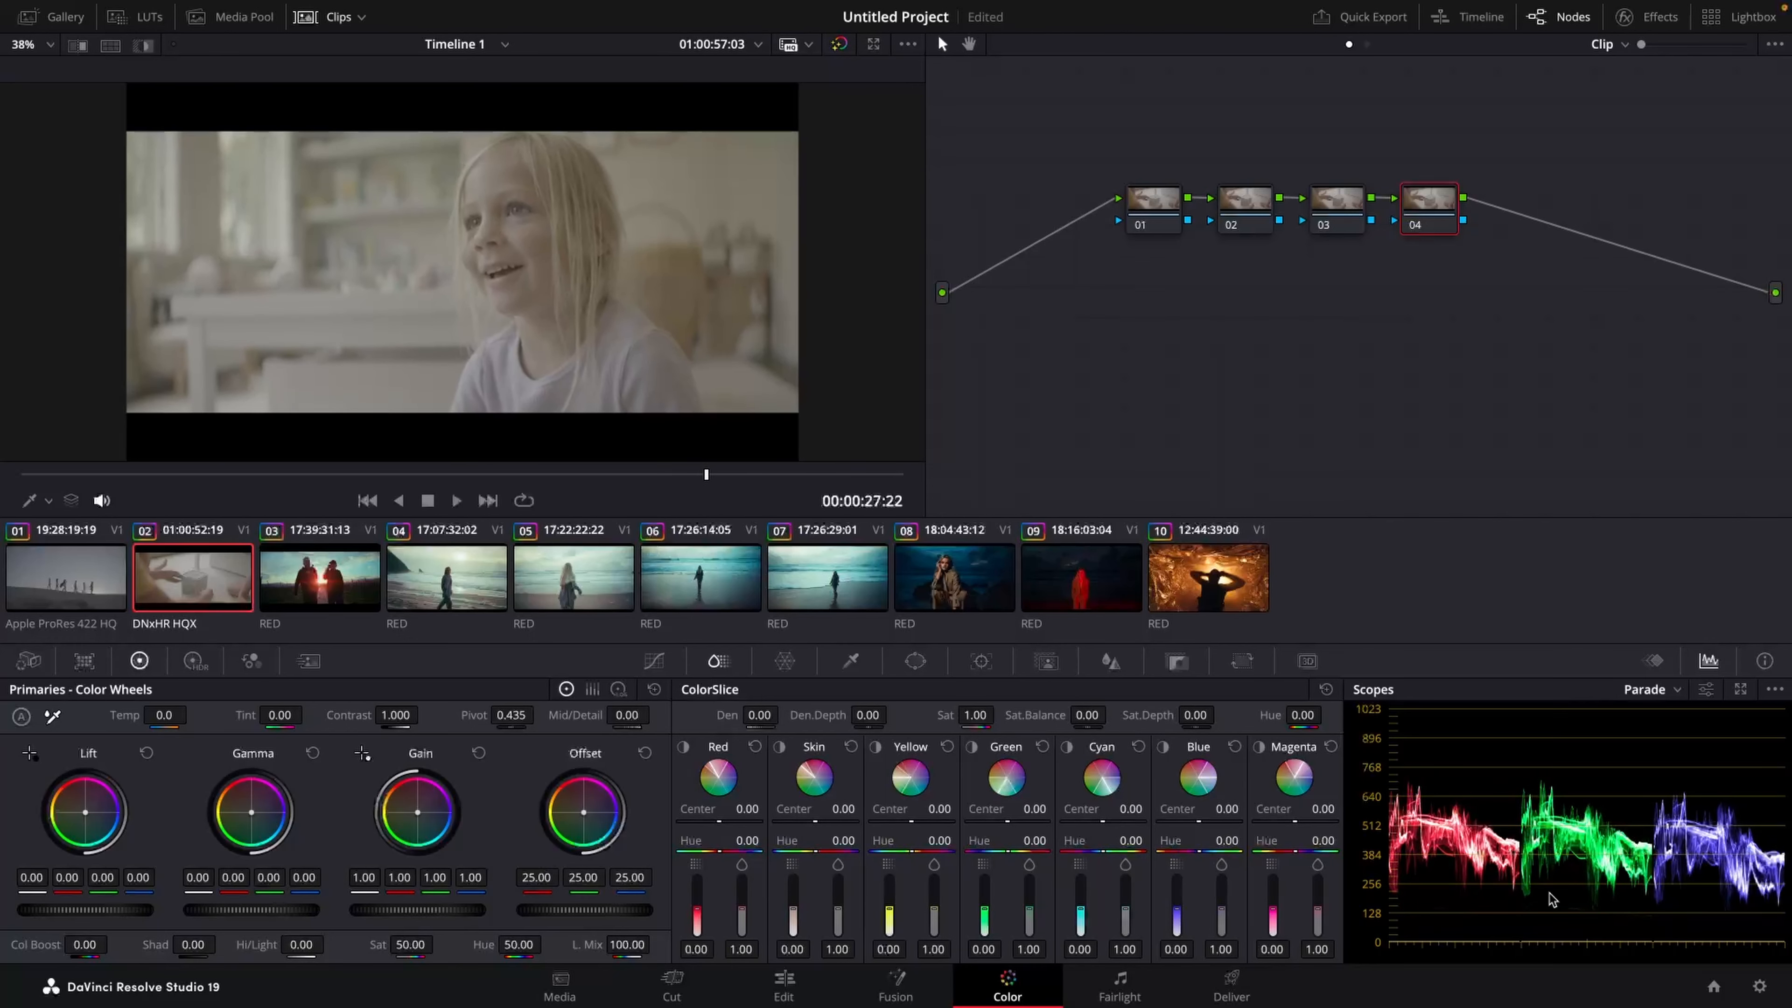
Step: Add a serial node after node 04 and reposition the node chain to make room in the graph
{"action": "key", "text": "alt+s"}
{"action": "left_click_drag", "start_coordinate": [1628, 142], "coordinate": [1111, 317]}
{"action": "left_click_drag", "start_coordinate": [1163, 216], "coordinate": [1116, 260]}
{"action": "left_click_drag", "start_coordinate": [996, 109], "coordinate": [1589, 380]}
{"action": "left_click_drag", "start_coordinate": [1501, 248], "coordinate": [1467, 278]}
{"action": "left_click", "coordinate": [1326, 188]}
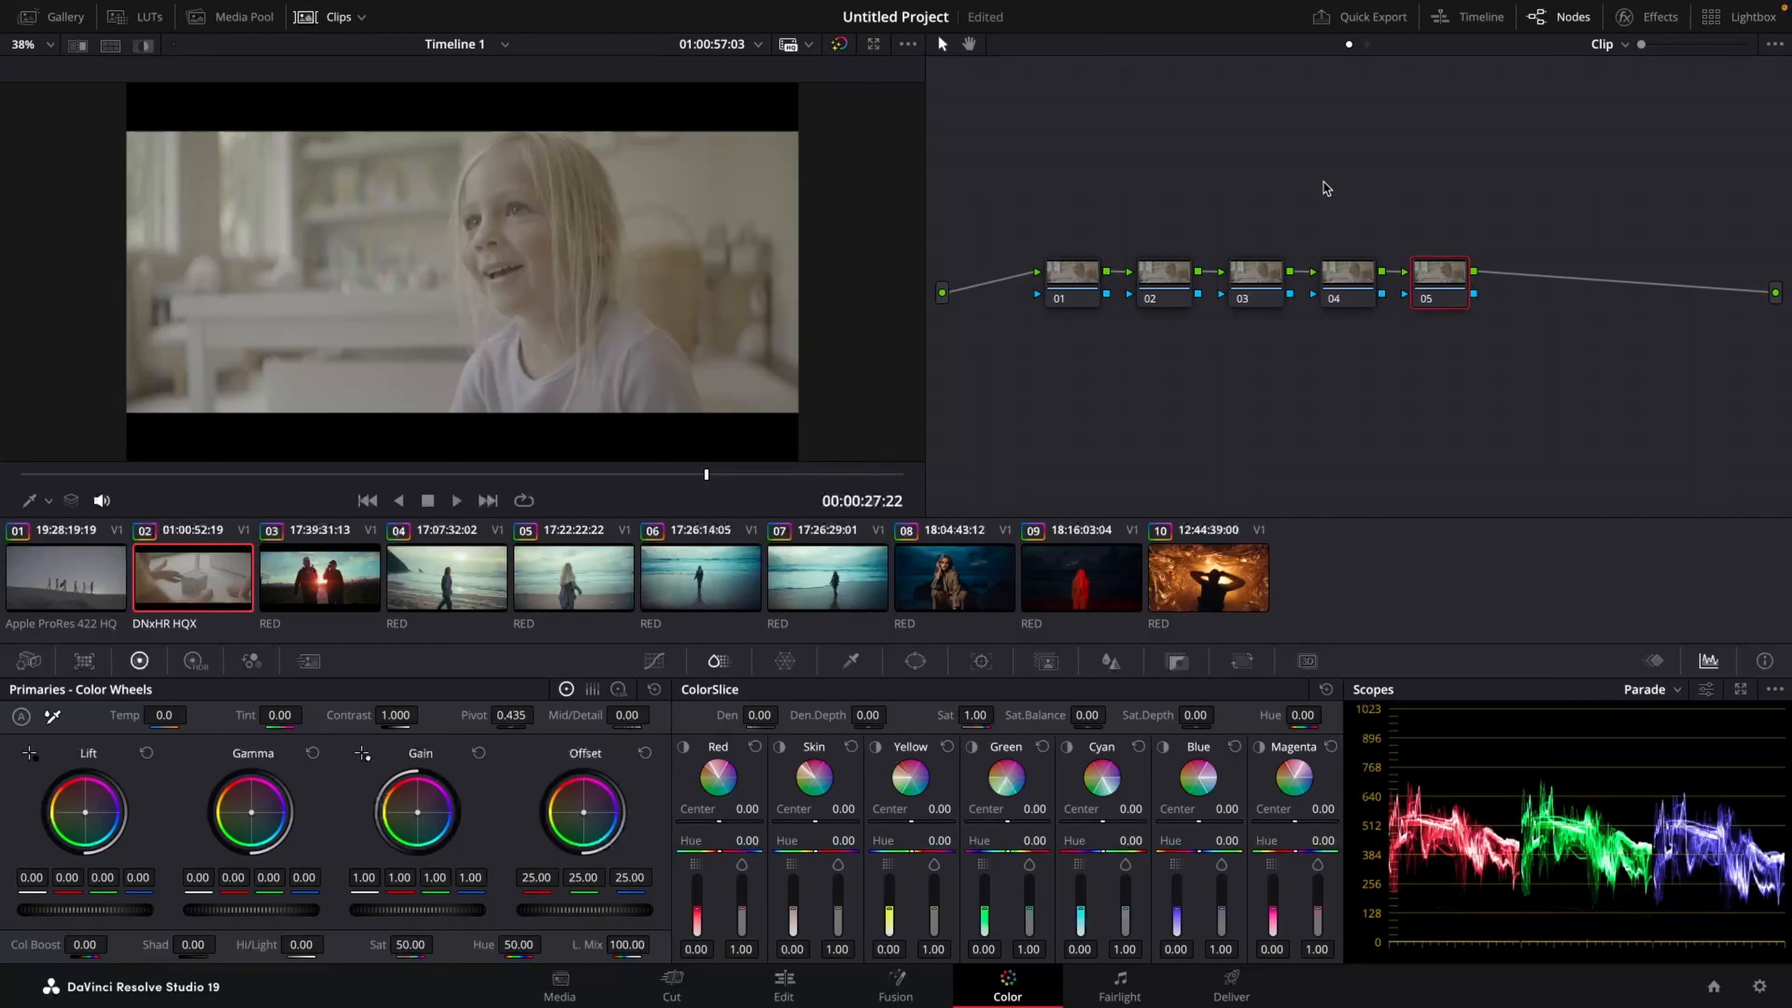
{"action": "left_click_drag", "start_coordinate": [1526, 167], "coordinate": [1106, 395]}
Step: Search the effects library for "color space", apply Color Space Transform to node 05 and label the node CST
{"action": "left_click", "coordinate": [1625, 16]}
{"action": "left_click", "coordinate": [1740, 44]}
{"action": "type", "text": "col"}
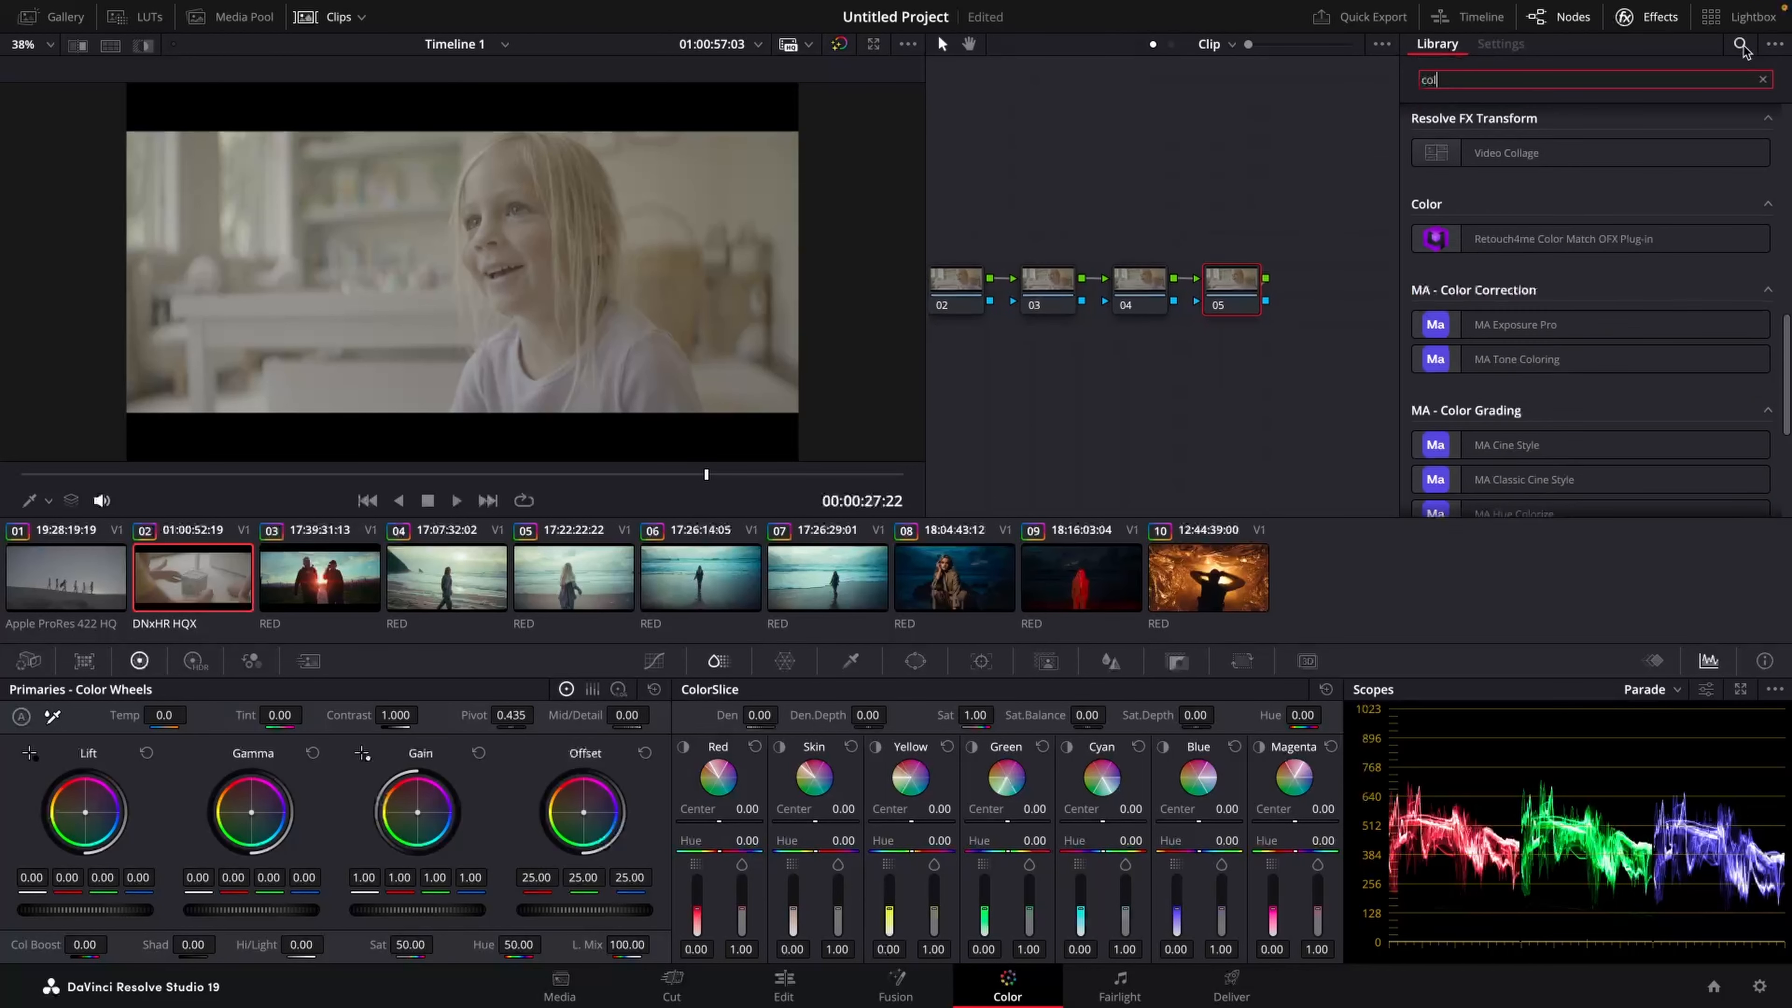
{"action": "type", "text": "or sp"}
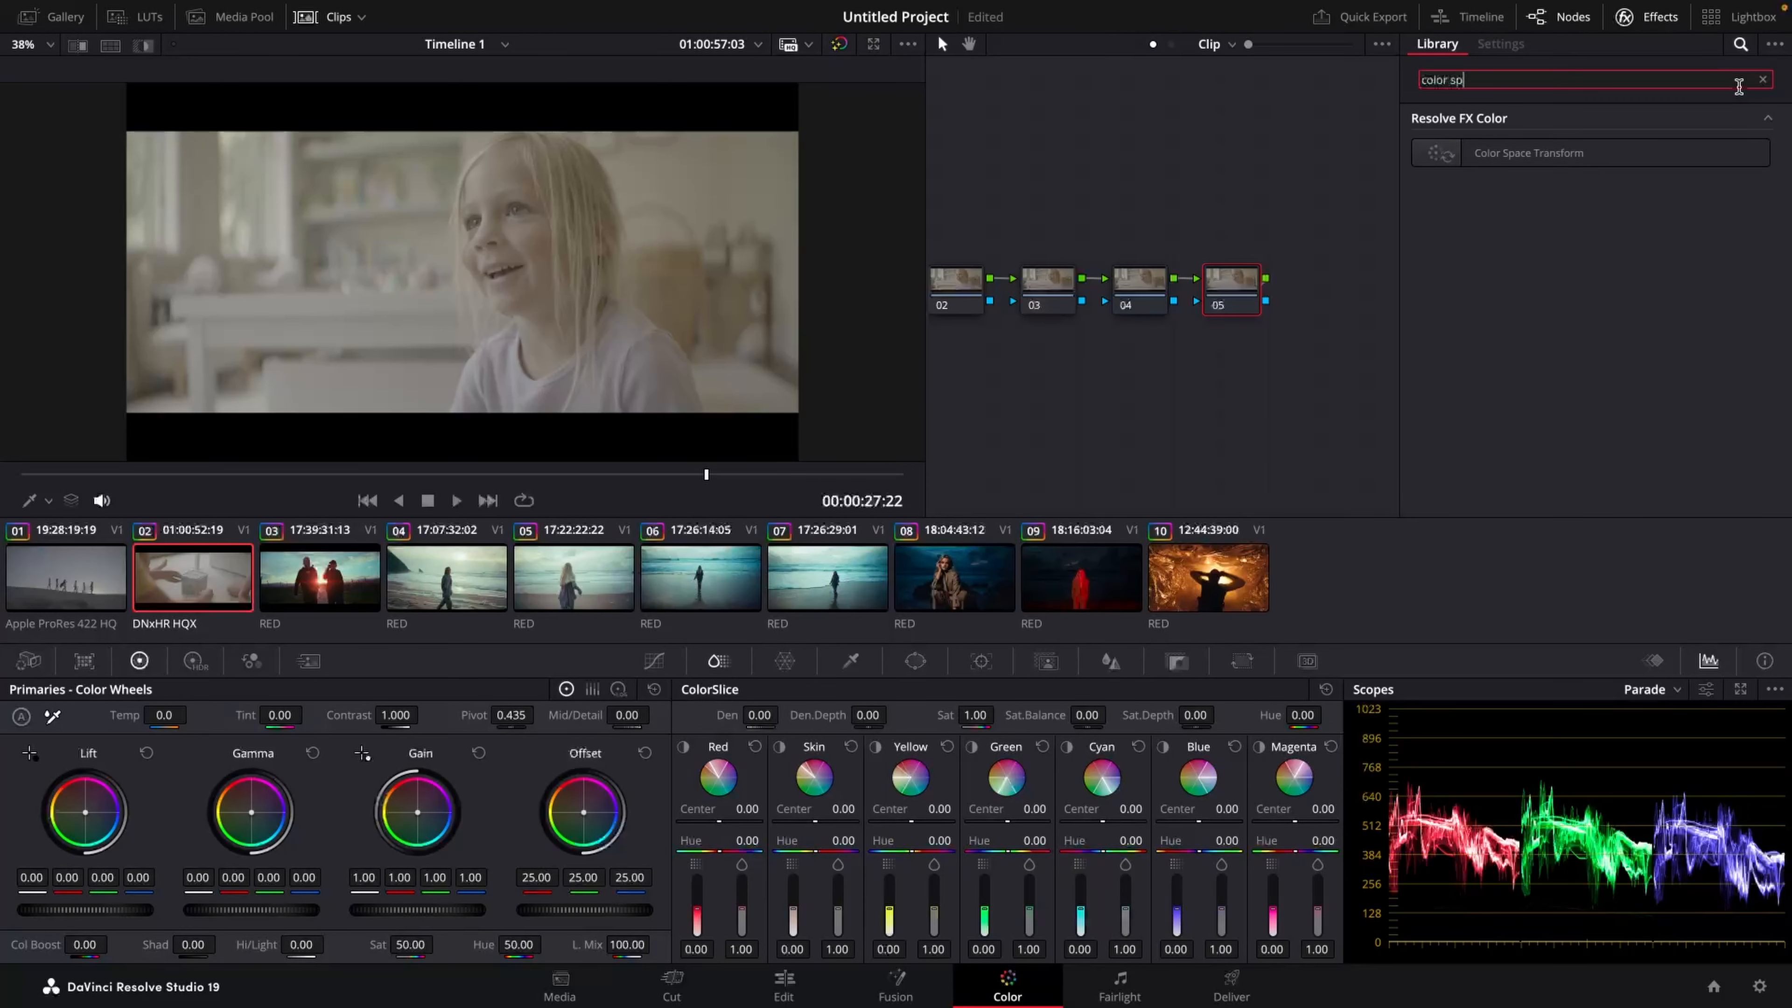
{"action": "type", "text": "ace"}
{"action": "left_click_drag", "start_coordinate": [1529, 152], "coordinate": [1233, 293]}
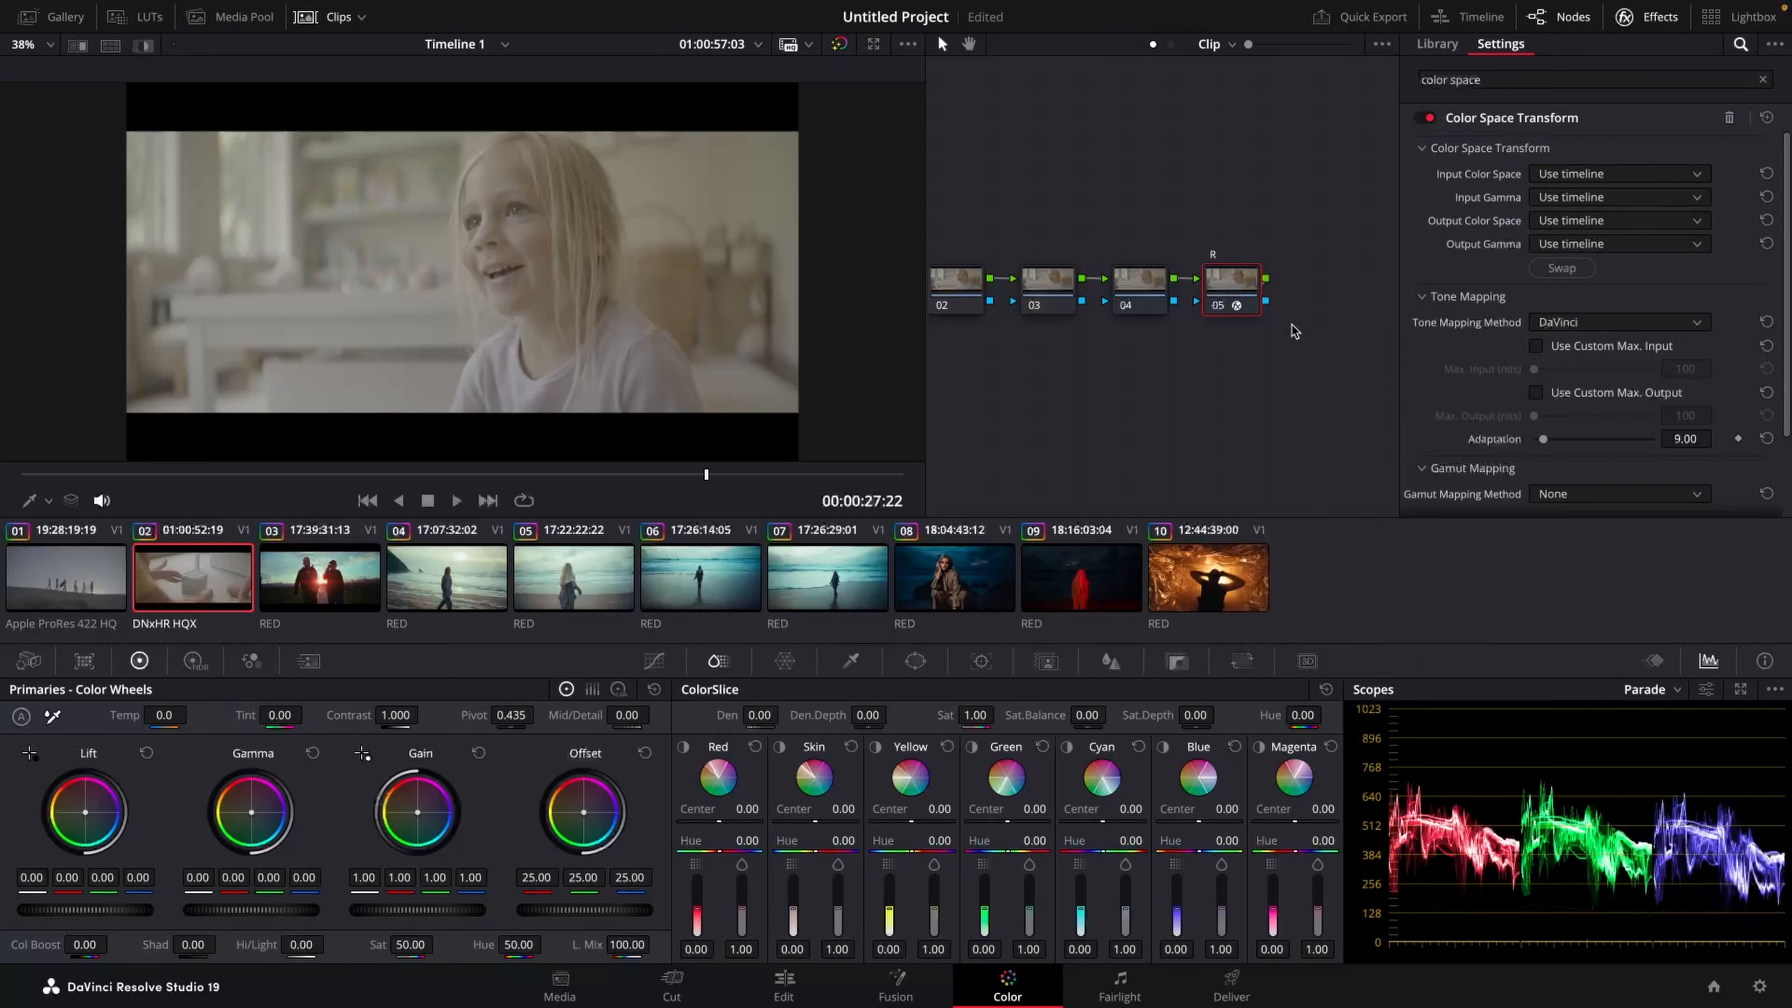
{"action": "key", "text": "Return"}
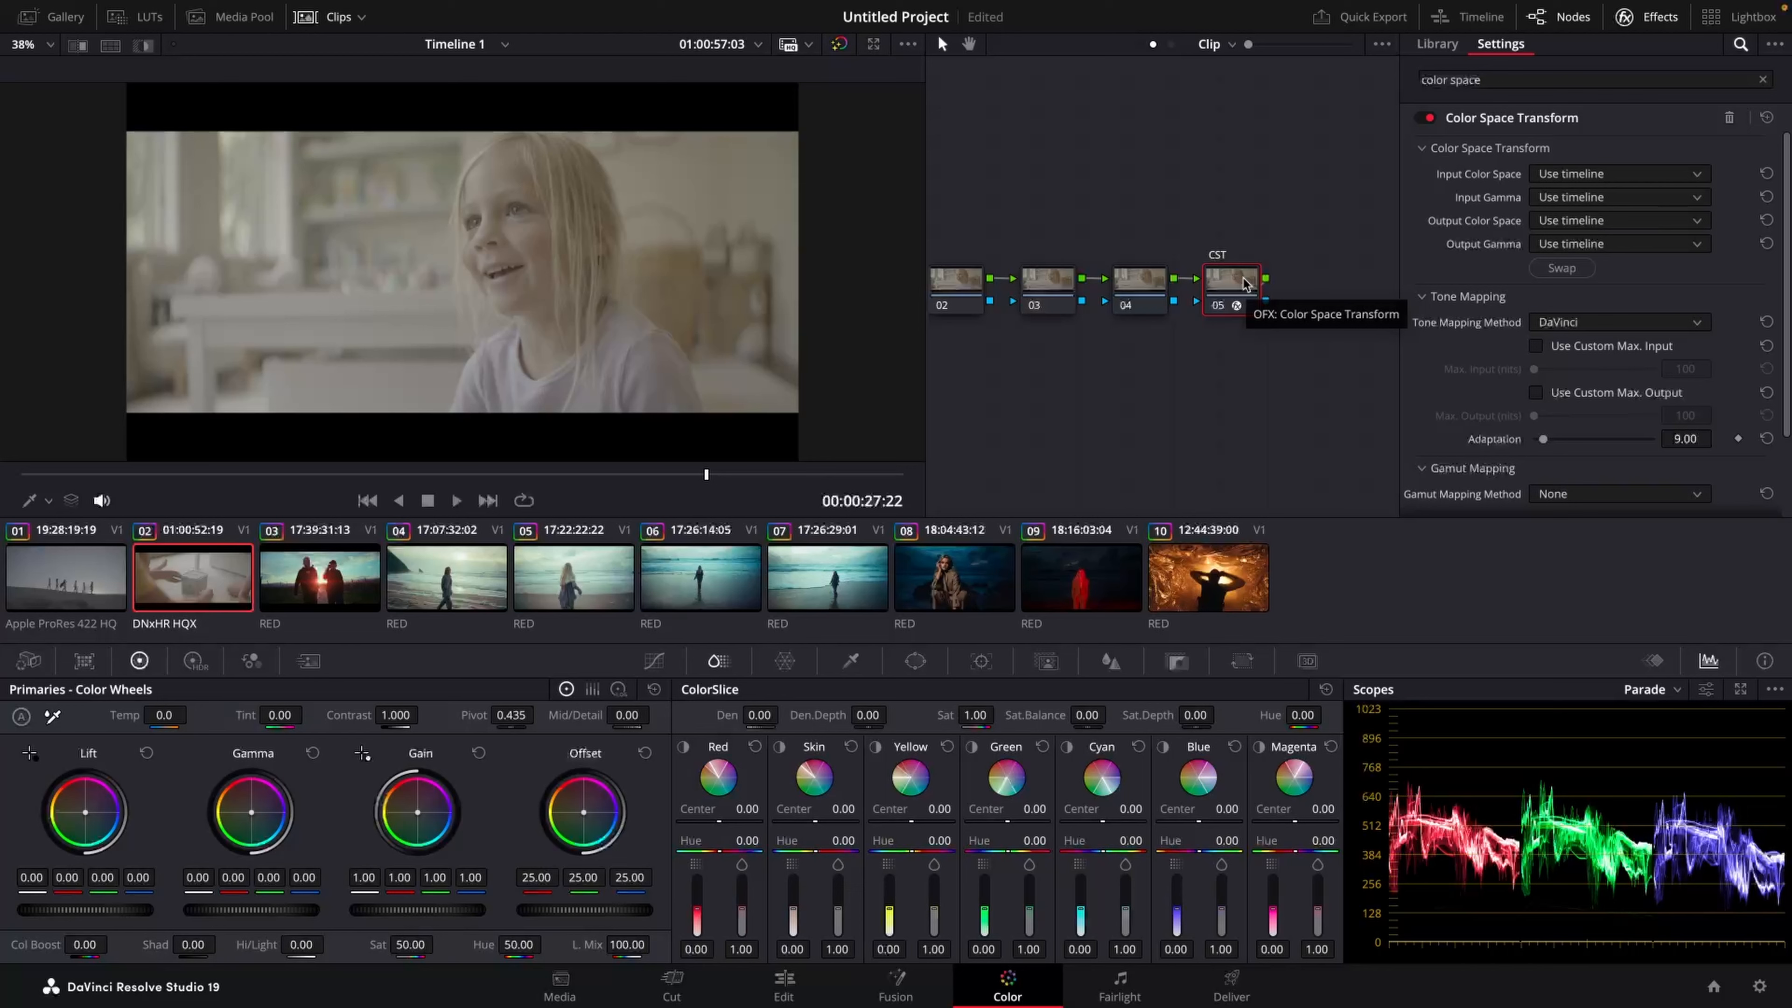
Step: Set the CST node's input color space to Sony S-Gamut3.Cine and its input gamma to Sony S-Log3
{"action": "left_click", "coordinate": [1615, 173]}
{"action": "scroll", "coordinate": [1623, 331], "scroll_direction": "down", "scroll_amount": 5}
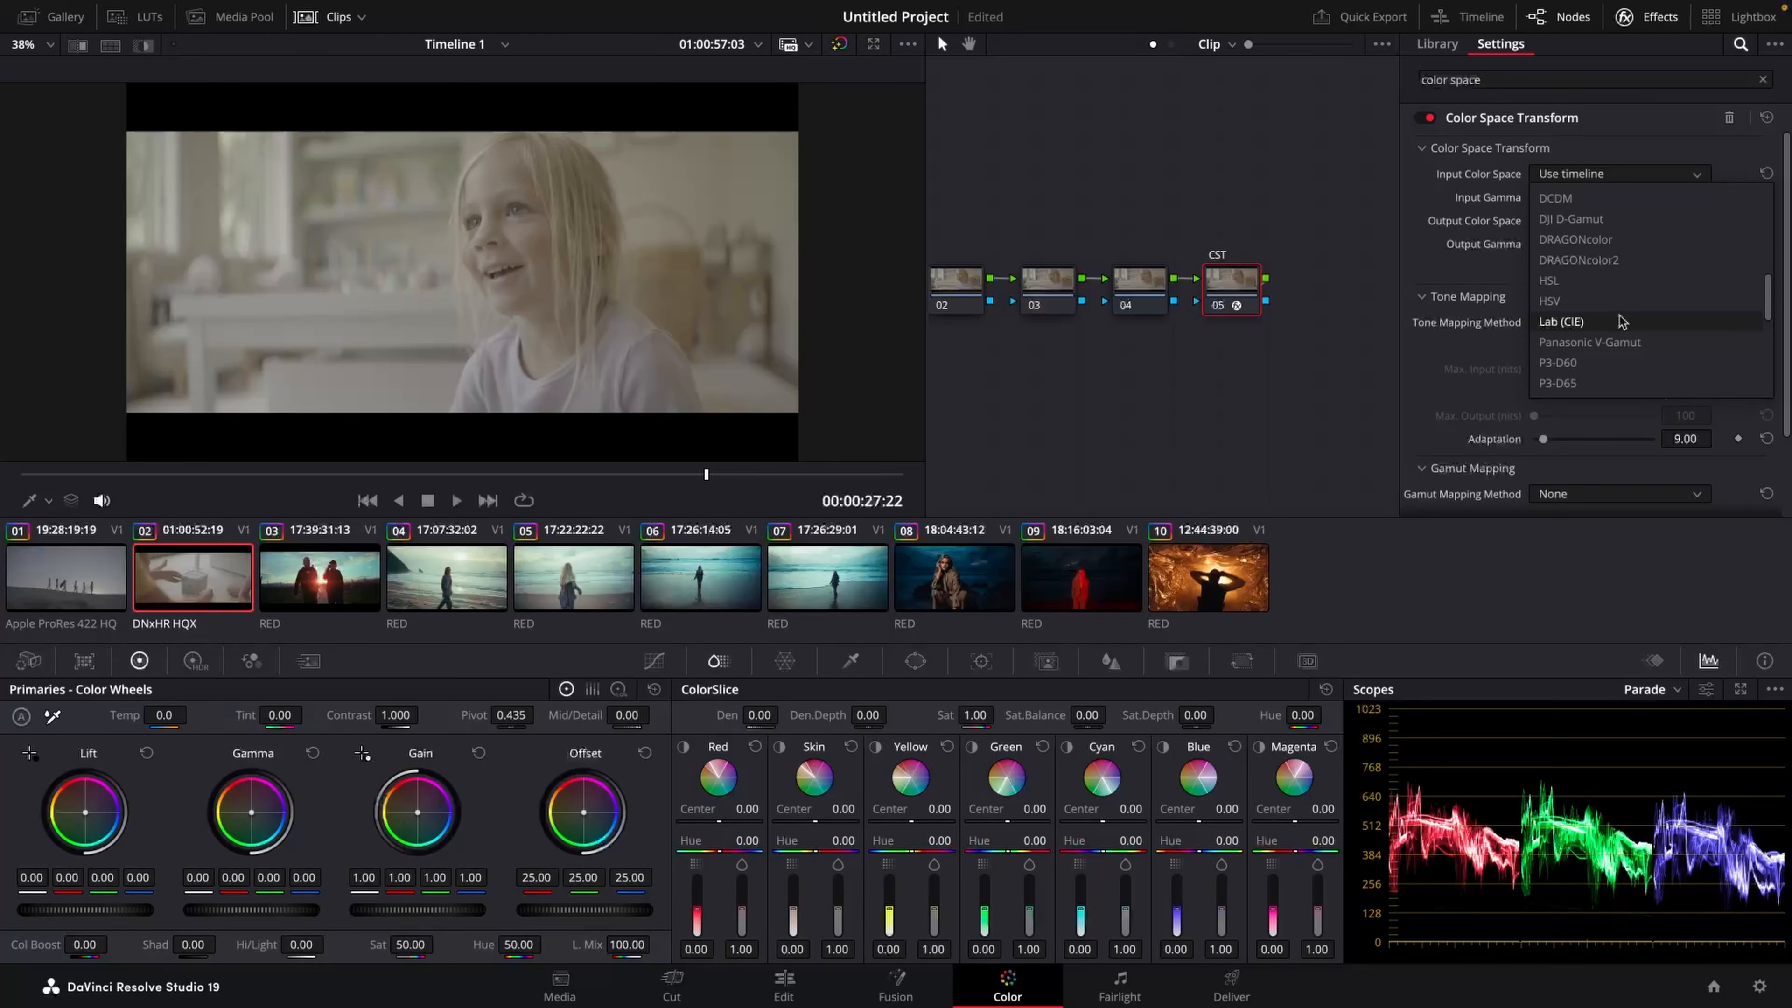
{"action": "scroll", "coordinate": [1624, 346], "scroll_direction": "down", "scroll_amount": 6}
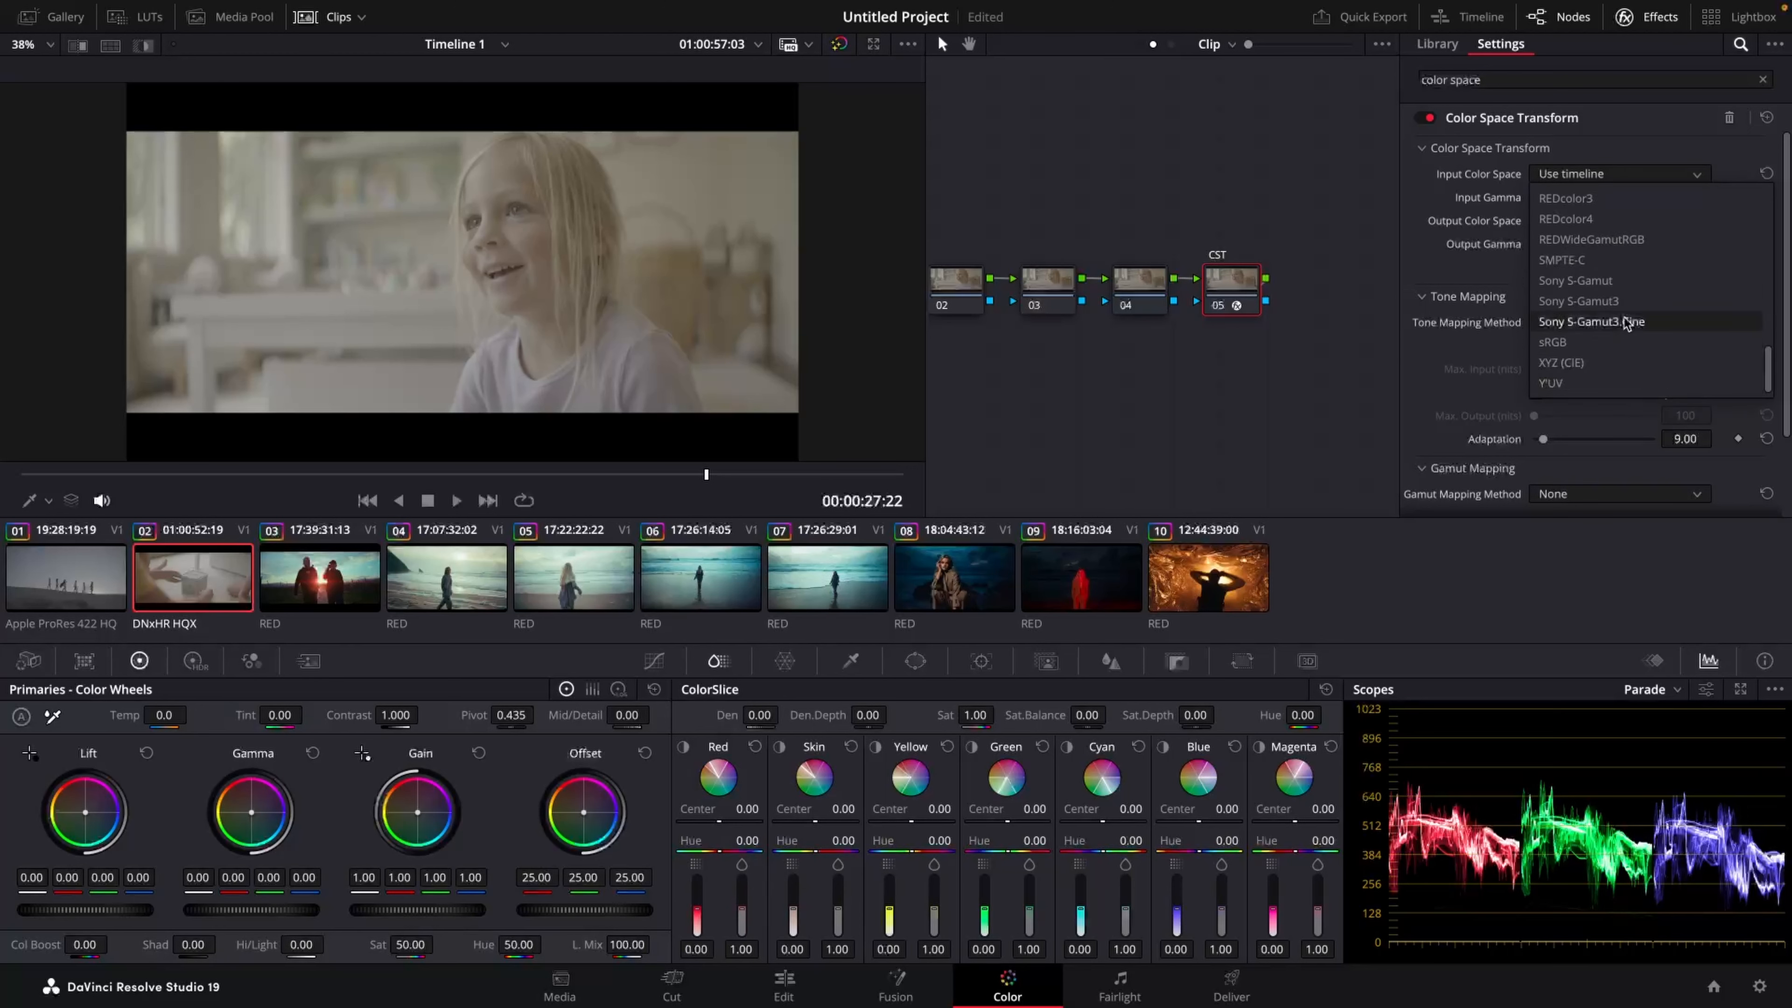
{"action": "left_click", "coordinate": [1591, 321]}
{"action": "left_click", "coordinate": [1616, 197]}
{"action": "scroll", "coordinate": [1626, 332], "scroll_direction": "down", "scroll_amount": 5}
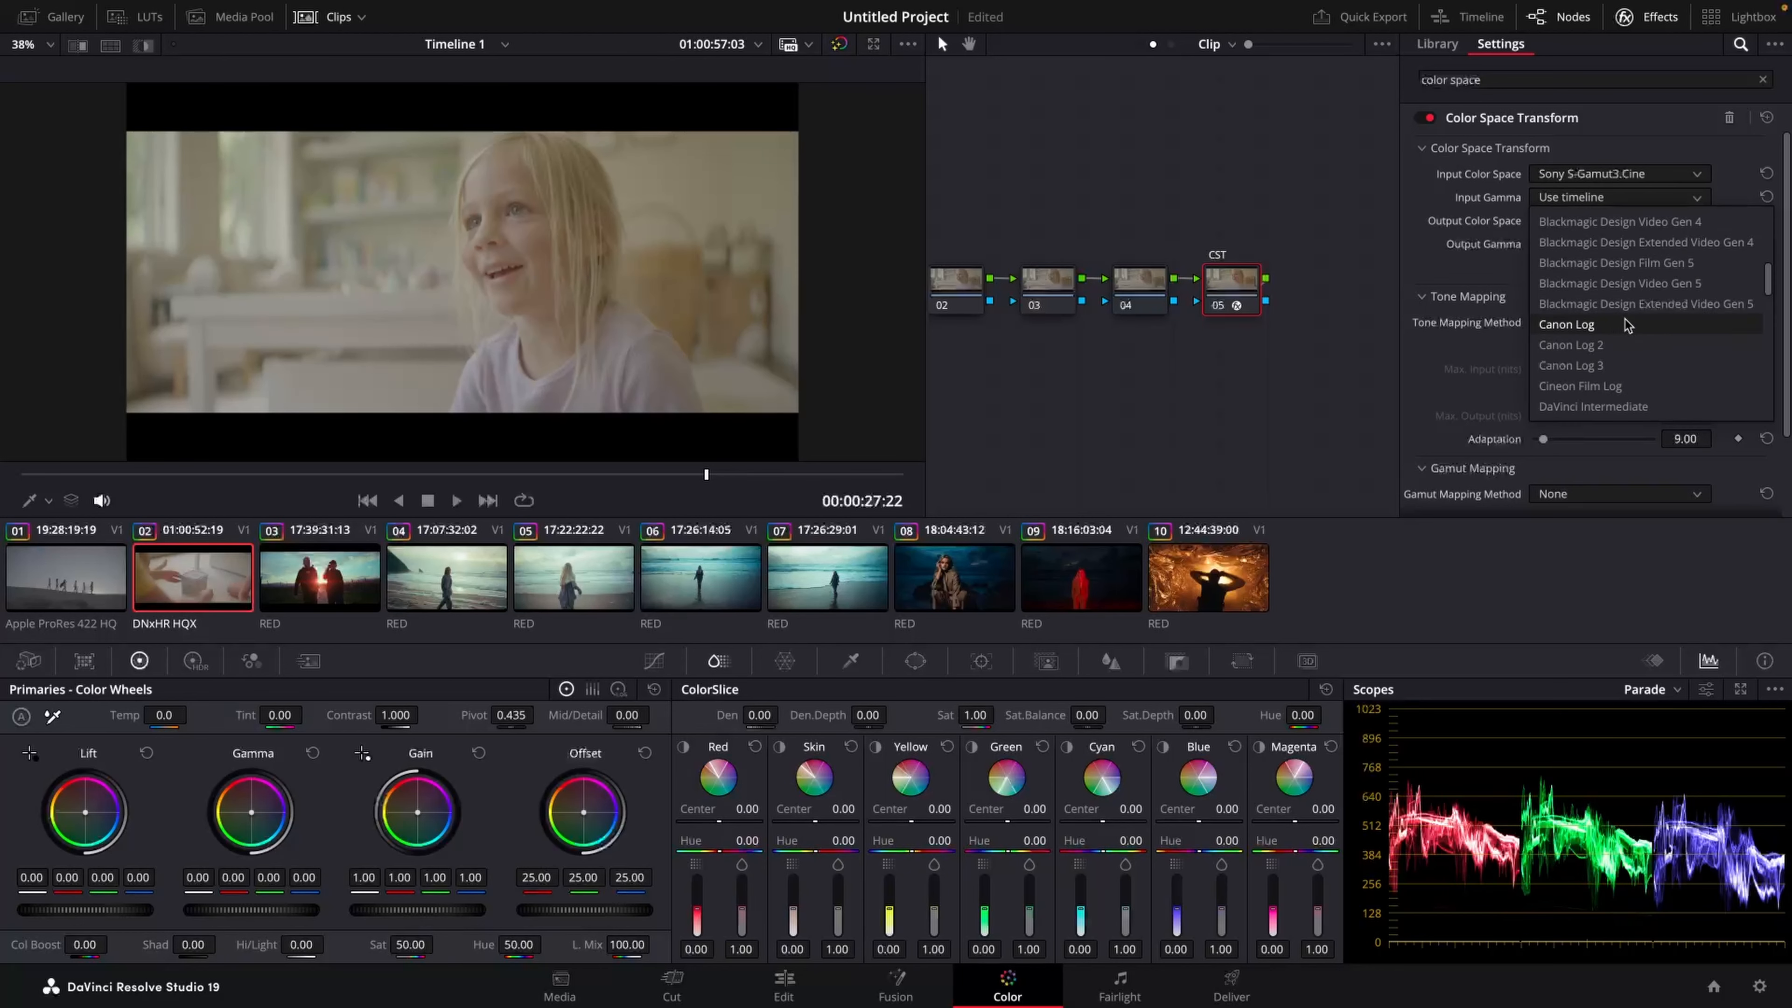
{"action": "scroll", "coordinate": [1626, 342], "scroll_direction": "down", "scroll_amount": 6}
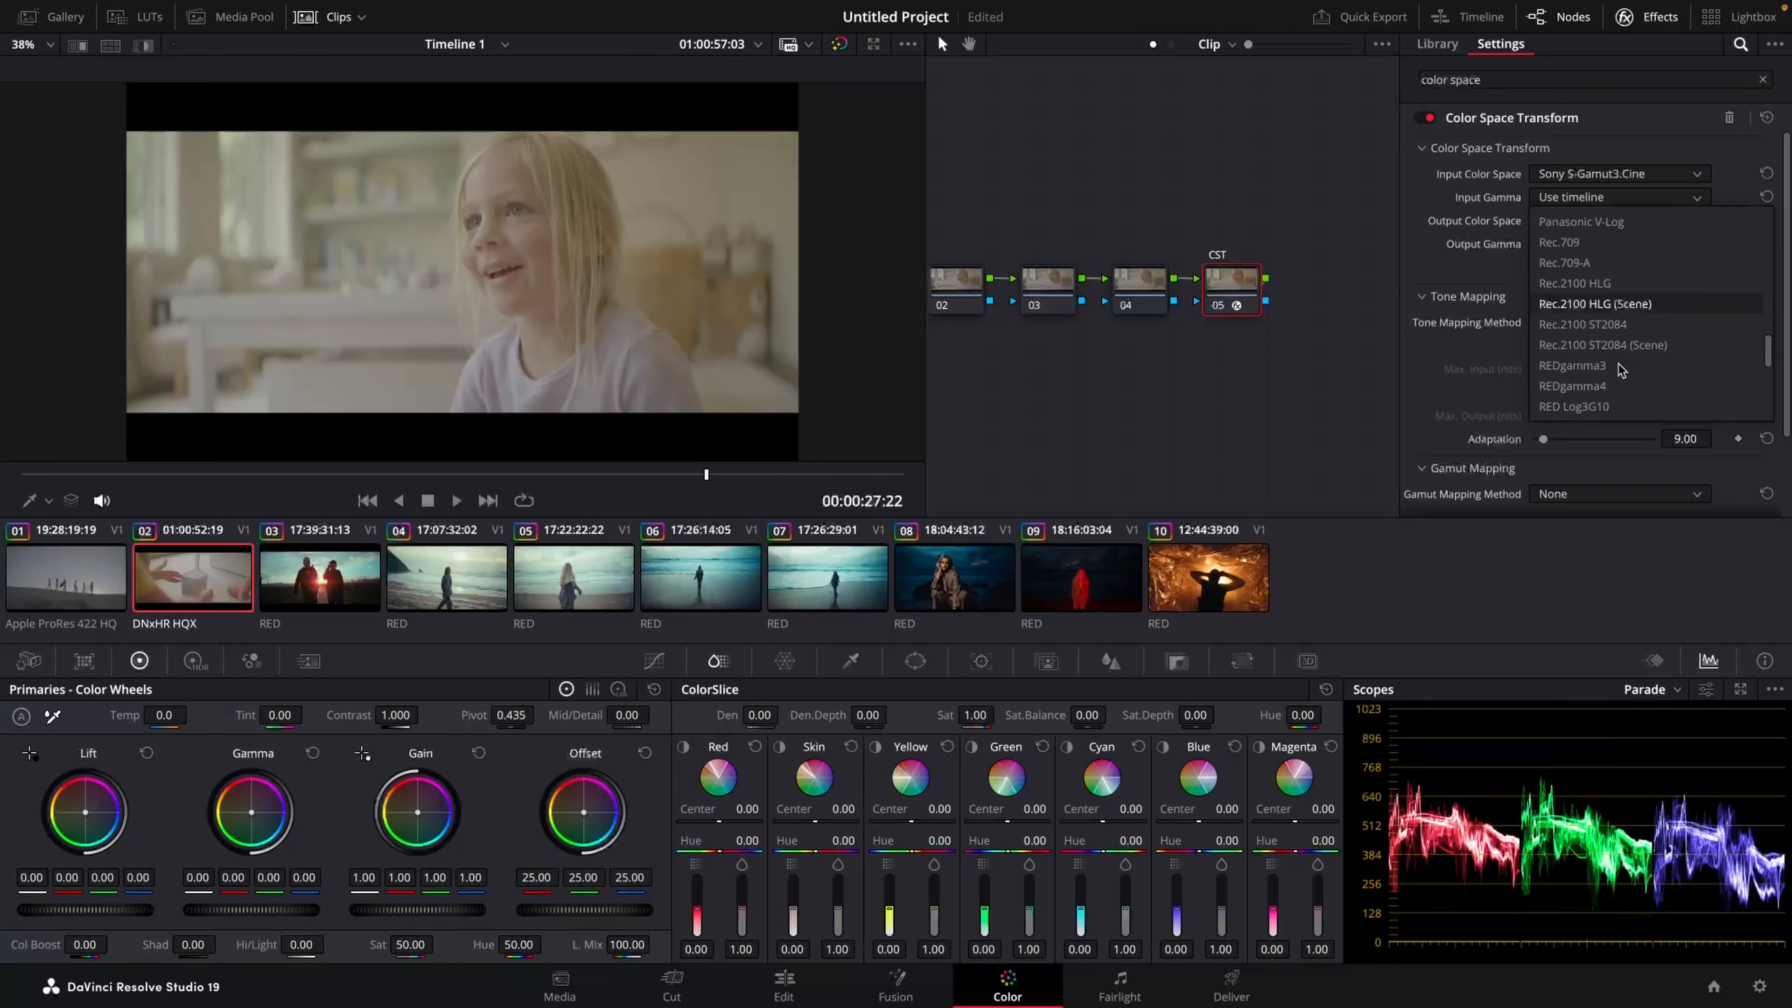
{"action": "scroll", "coordinate": [1617, 374], "scroll_direction": "down", "scroll_amount": 3}
{"action": "left_click", "coordinate": [1570, 364]}
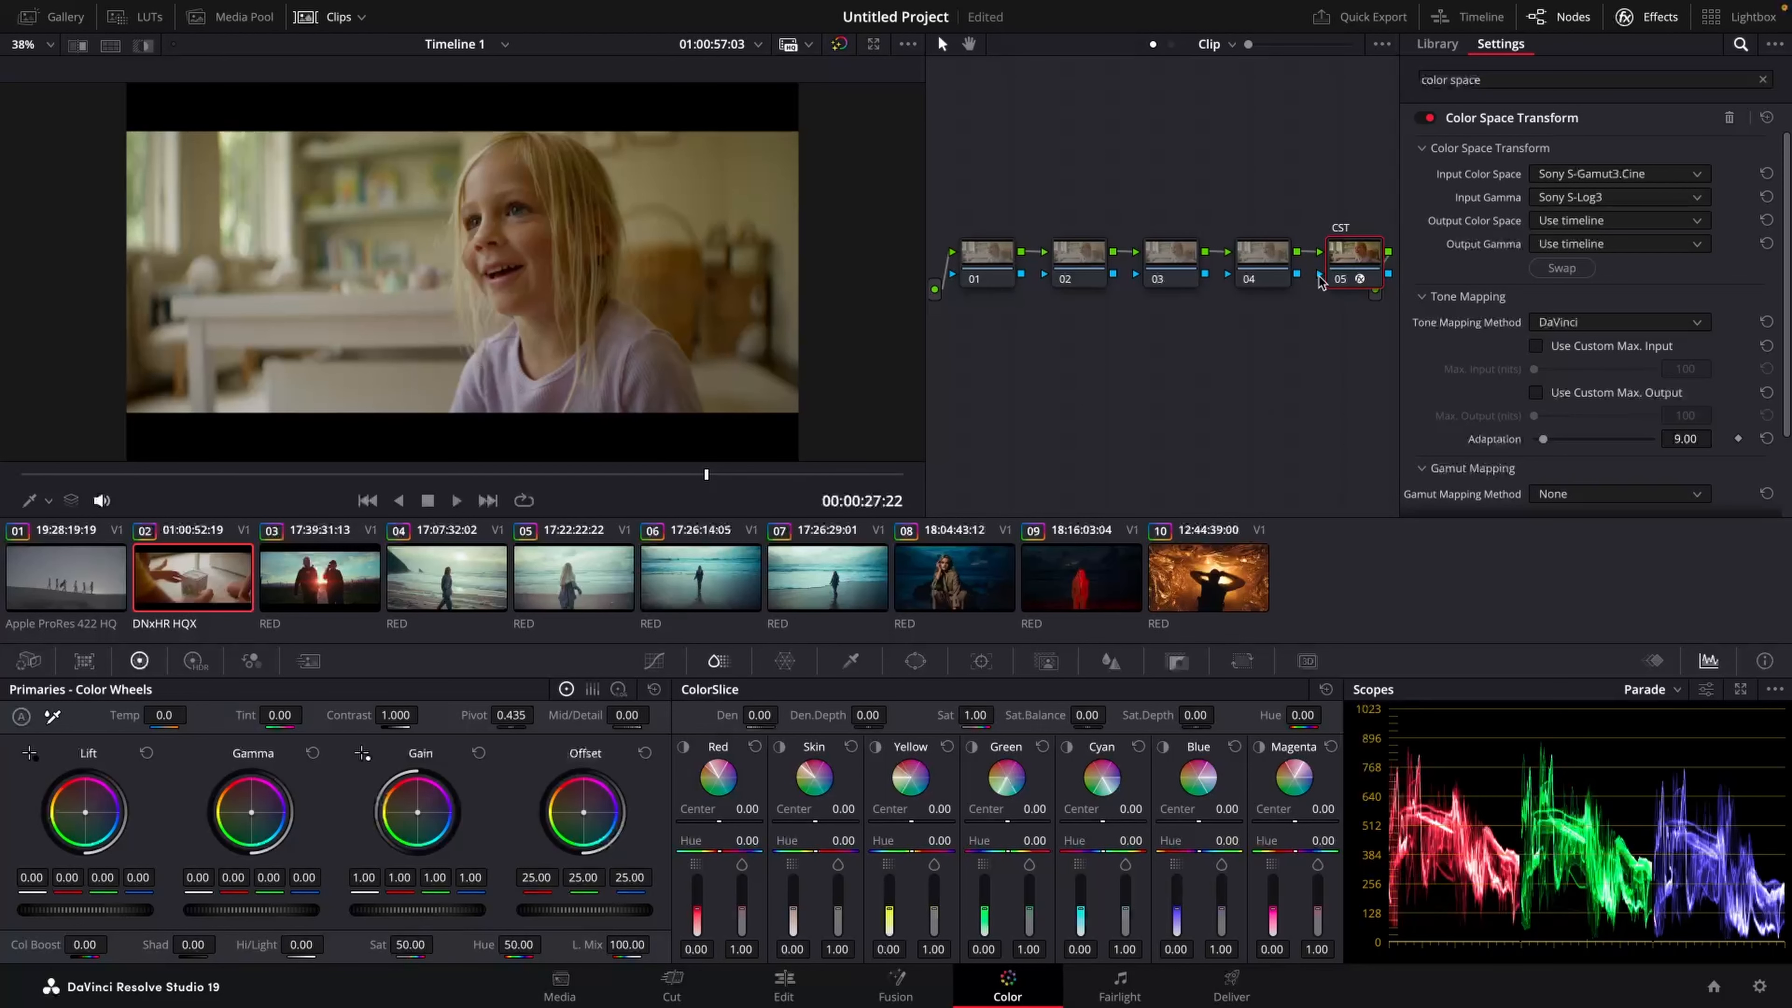
Step: Transfer the color space transform from the last node to the first node in the chain
{"action": "mouse_move", "coordinate": [1349, 253]}
{"action": "left_mouse_down"}
{"action": "mouse_move", "coordinate": [980, 247]}
{"action": "mouse_move", "coordinate": [1350, 250]}
{"action": "left_mouse_up"}
{"action": "left_click_drag", "start_coordinate": [1355, 271], "coordinate": [1005, 253]}
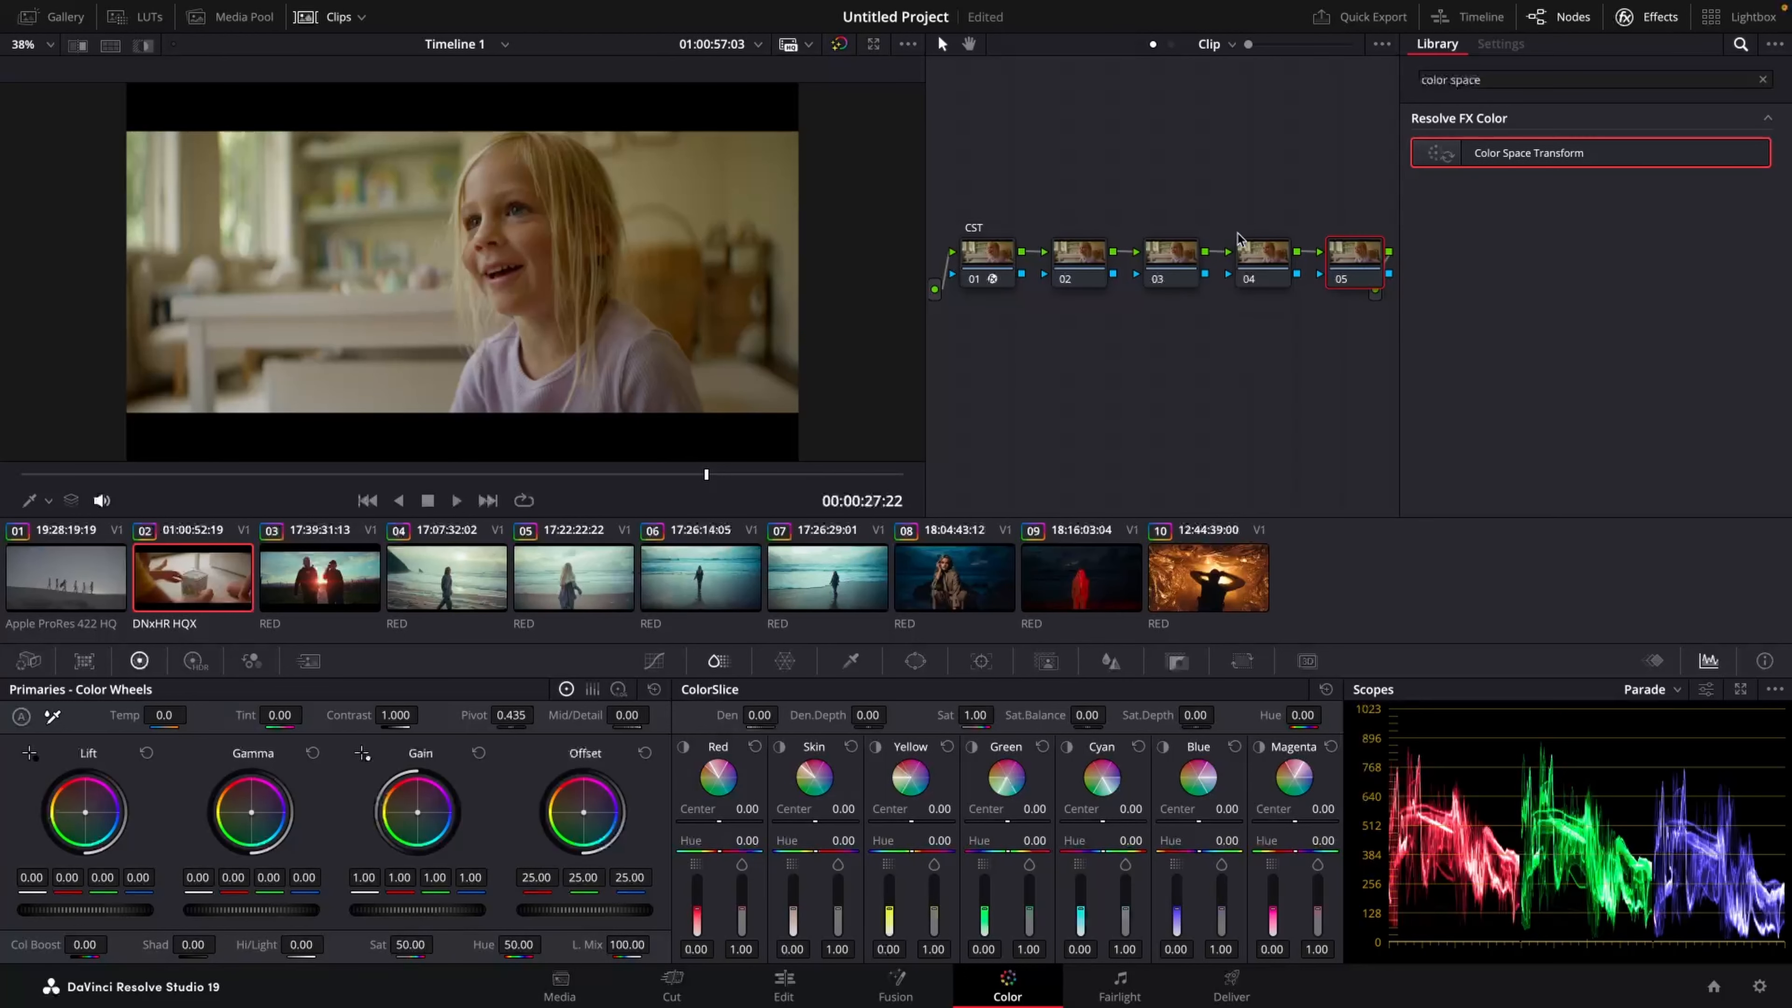
Step: Set the CST node's output color space to DaVinci Wide Gamut and its output gamma to DaVinci Intermediate
{"action": "left_click", "coordinate": [1002, 270]}
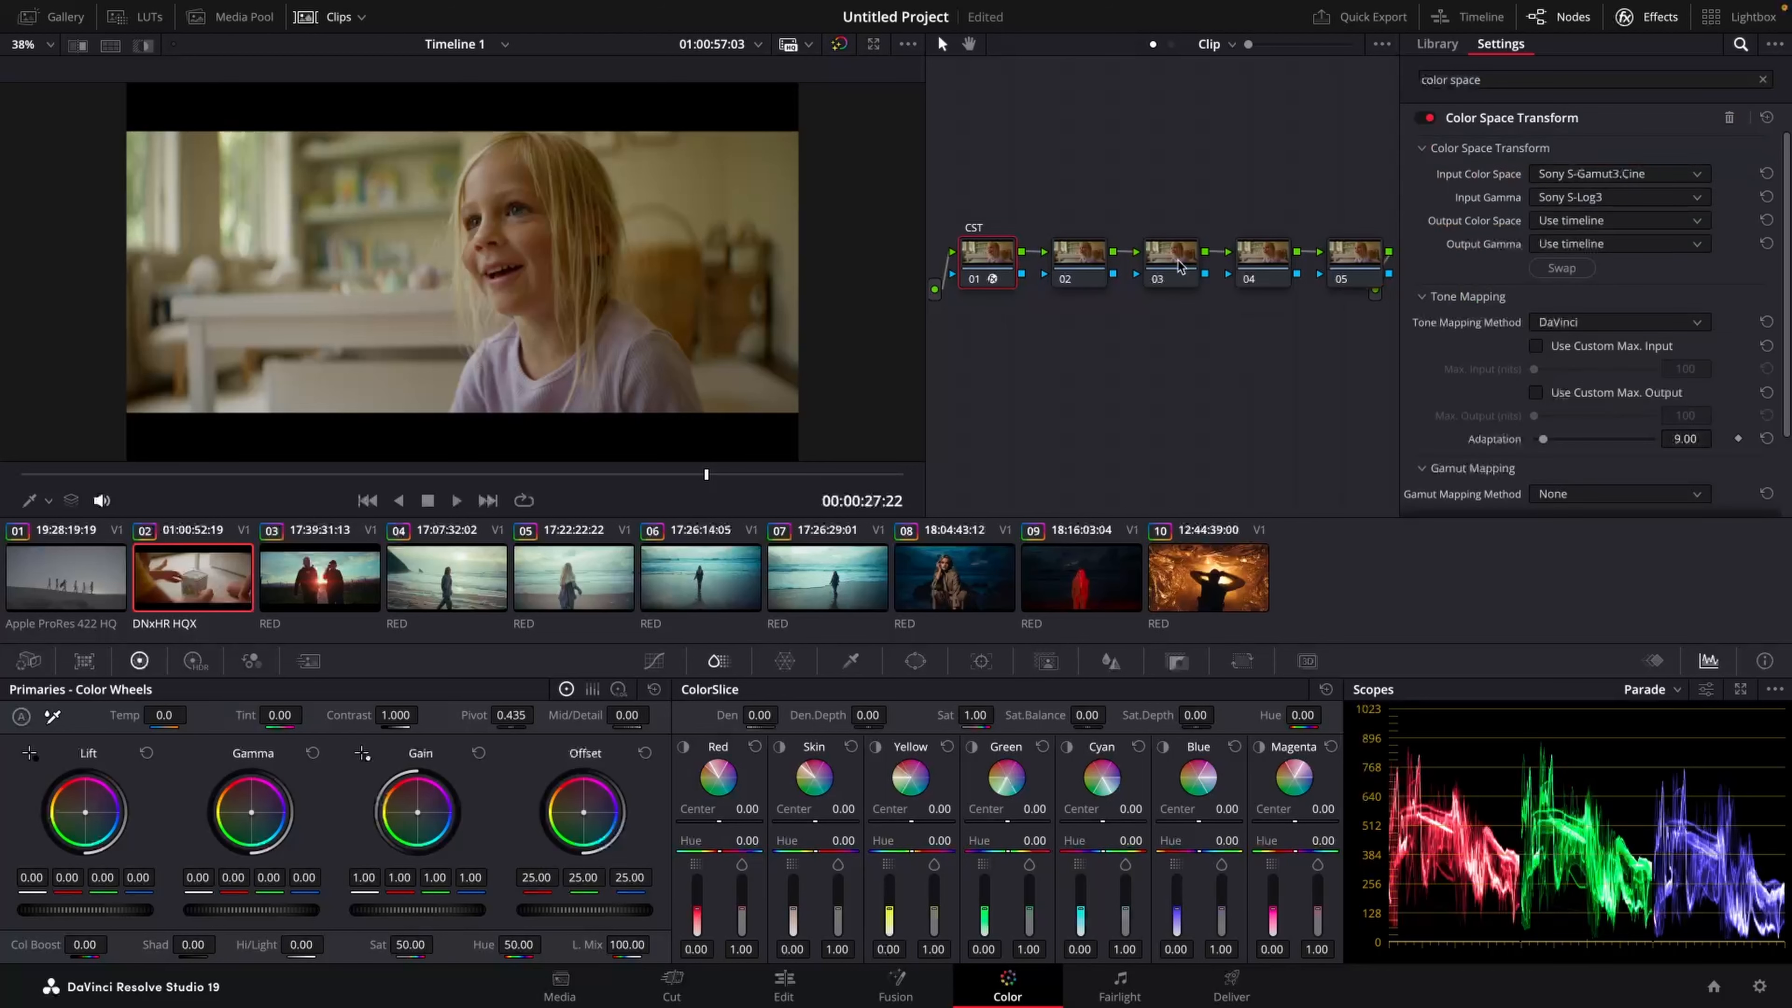
{"action": "left_click", "coordinate": [1593, 221]}
{"action": "scroll", "coordinate": [1622, 345], "scroll_direction": "down", "scroll_amount": 5}
{"action": "scroll", "coordinate": [1626, 355], "scroll_direction": "down", "scroll_amount": 3}
{"action": "left_click", "coordinate": [1623, 357]}
{"action": "left_click", "coordinate": [1559, 249]}
{"action": "scroll", "coordinate": [1612, 417], "scroll_direction": "down", "scroll_amount": 3}
{"action": "left_click", "coordinate": [1615, 449]}
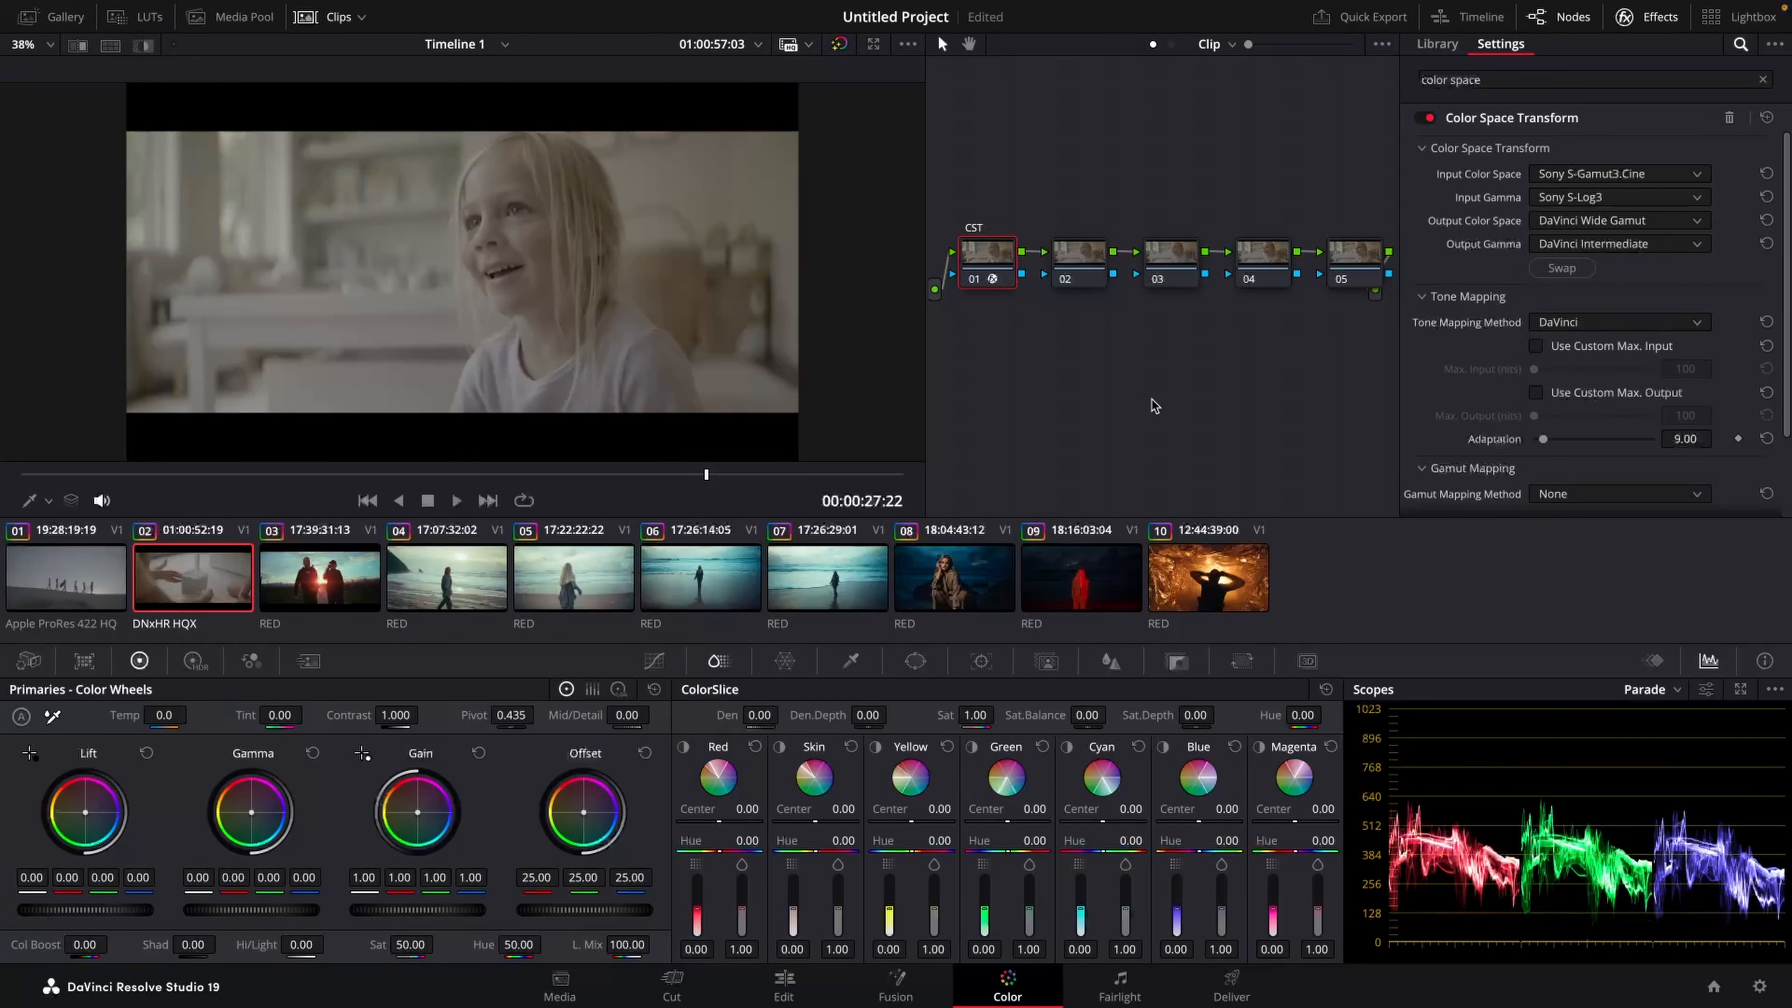
Step: Apply a Color Space Transform to node 05 and label the node CST OUT
{"action": "left_click", "coordinate": [1349, 267]}
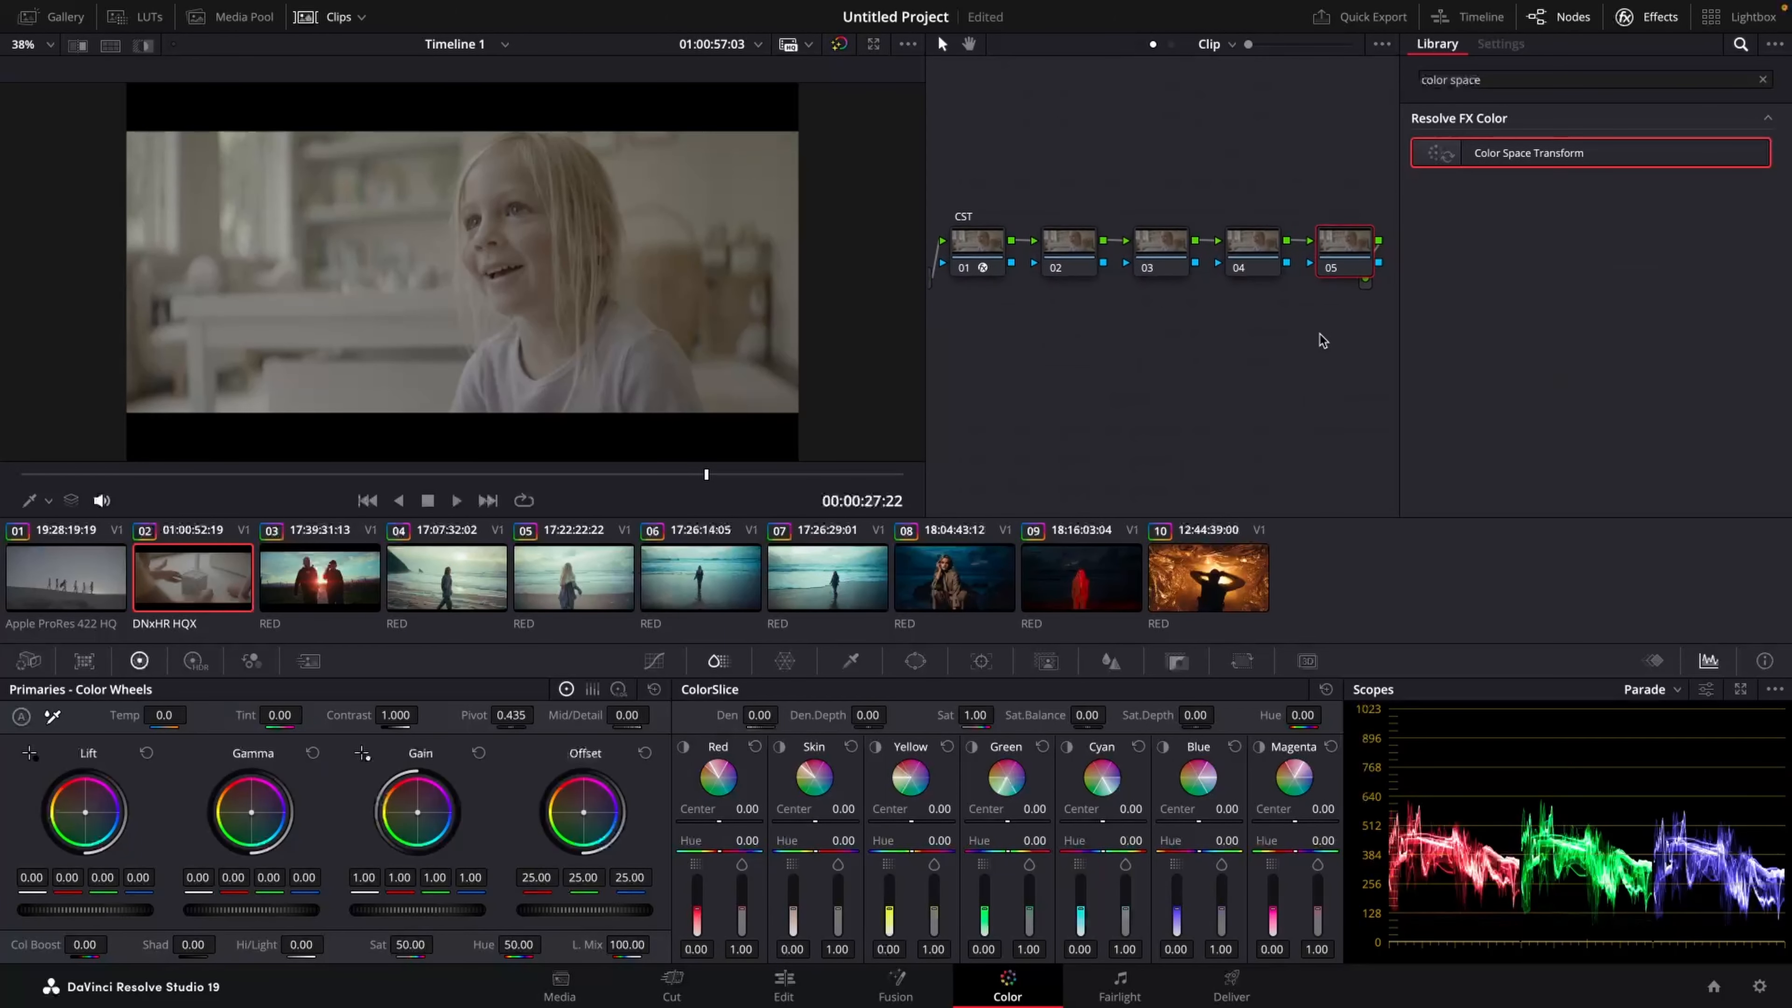
{"action": "left_click_drag", "start_coordinate": [1551, 156], "coordinate": [1329, 254]}
{"action": "right_click", "coordinate": [1330, 255]}
{"action": "left_click", "coordinate": [1369, 291]}
{"action": "type", "text": "CST OUT"}
Step: Set the CST OUT node's input color space to DaVinci Wide Gamut and its input gamma to DaVinci Intermediate
{"action": "left_click", "coordinate": [1560, 177]}
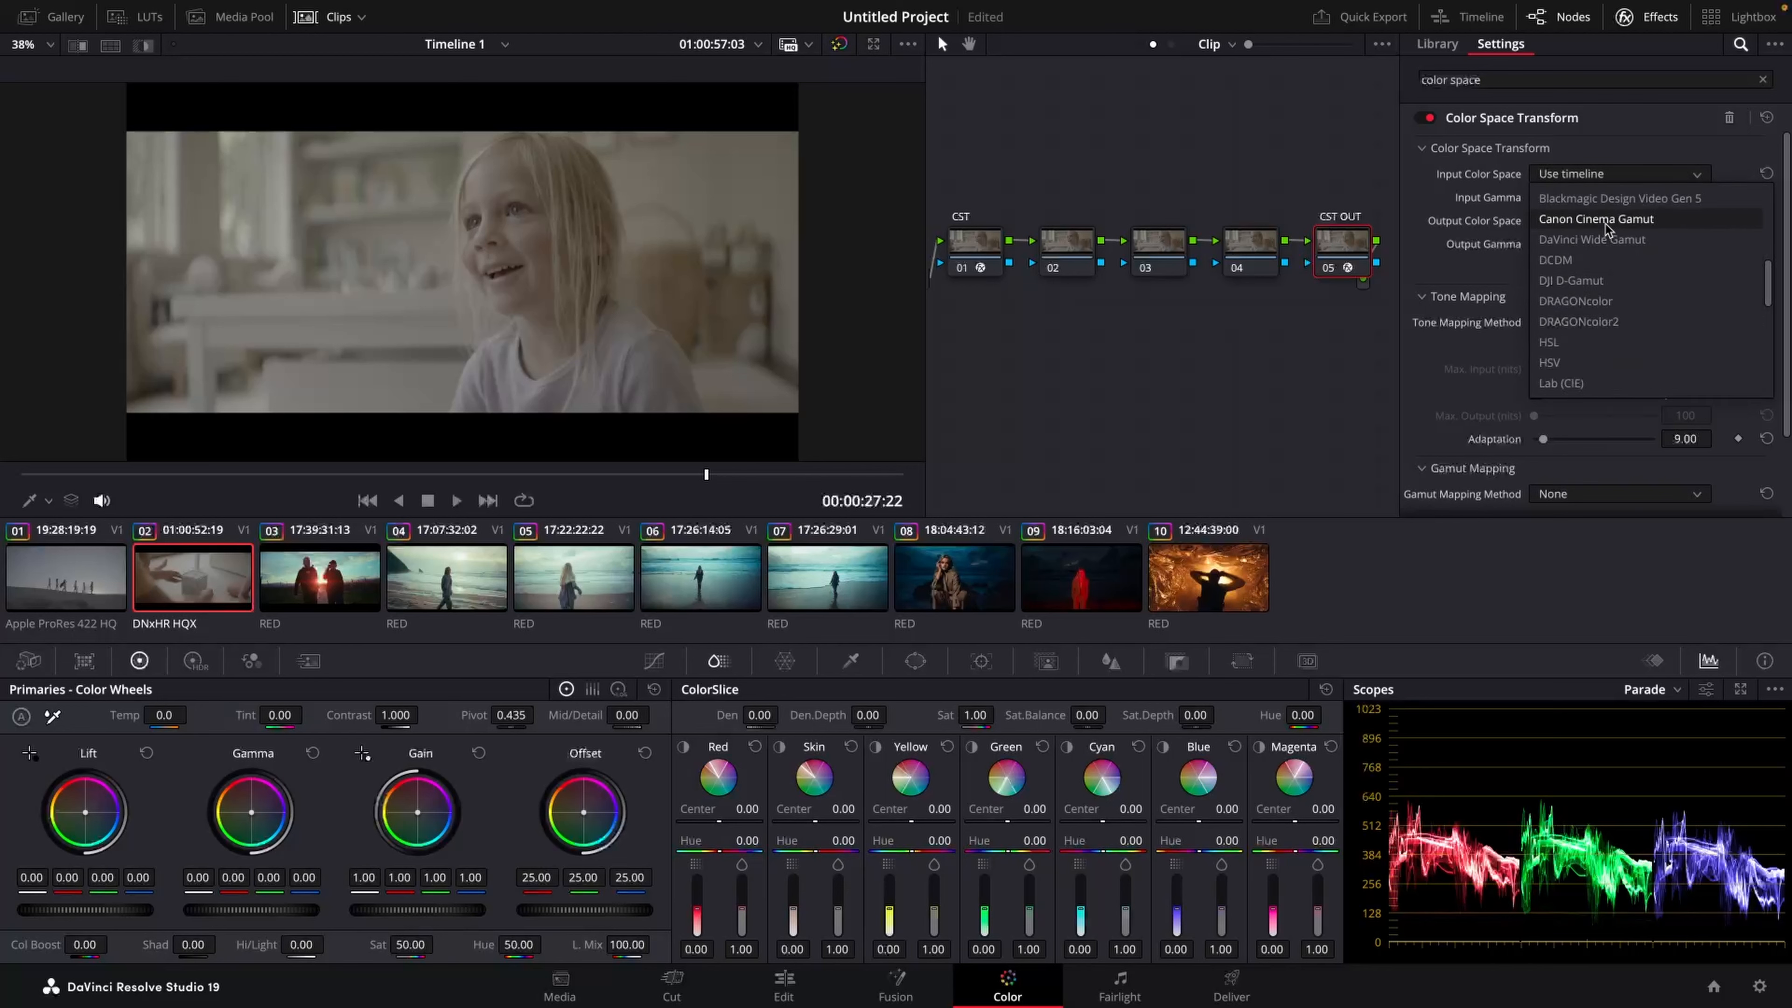
{"action": "left_click", "coordinate": [1615, 239]}
{"action": "left_click", "coordinate": [1596, 198]}
{"action": "scroll", "coordinate": [1648, 345], "scroll_direction": "down", "scroll_amount": 3}
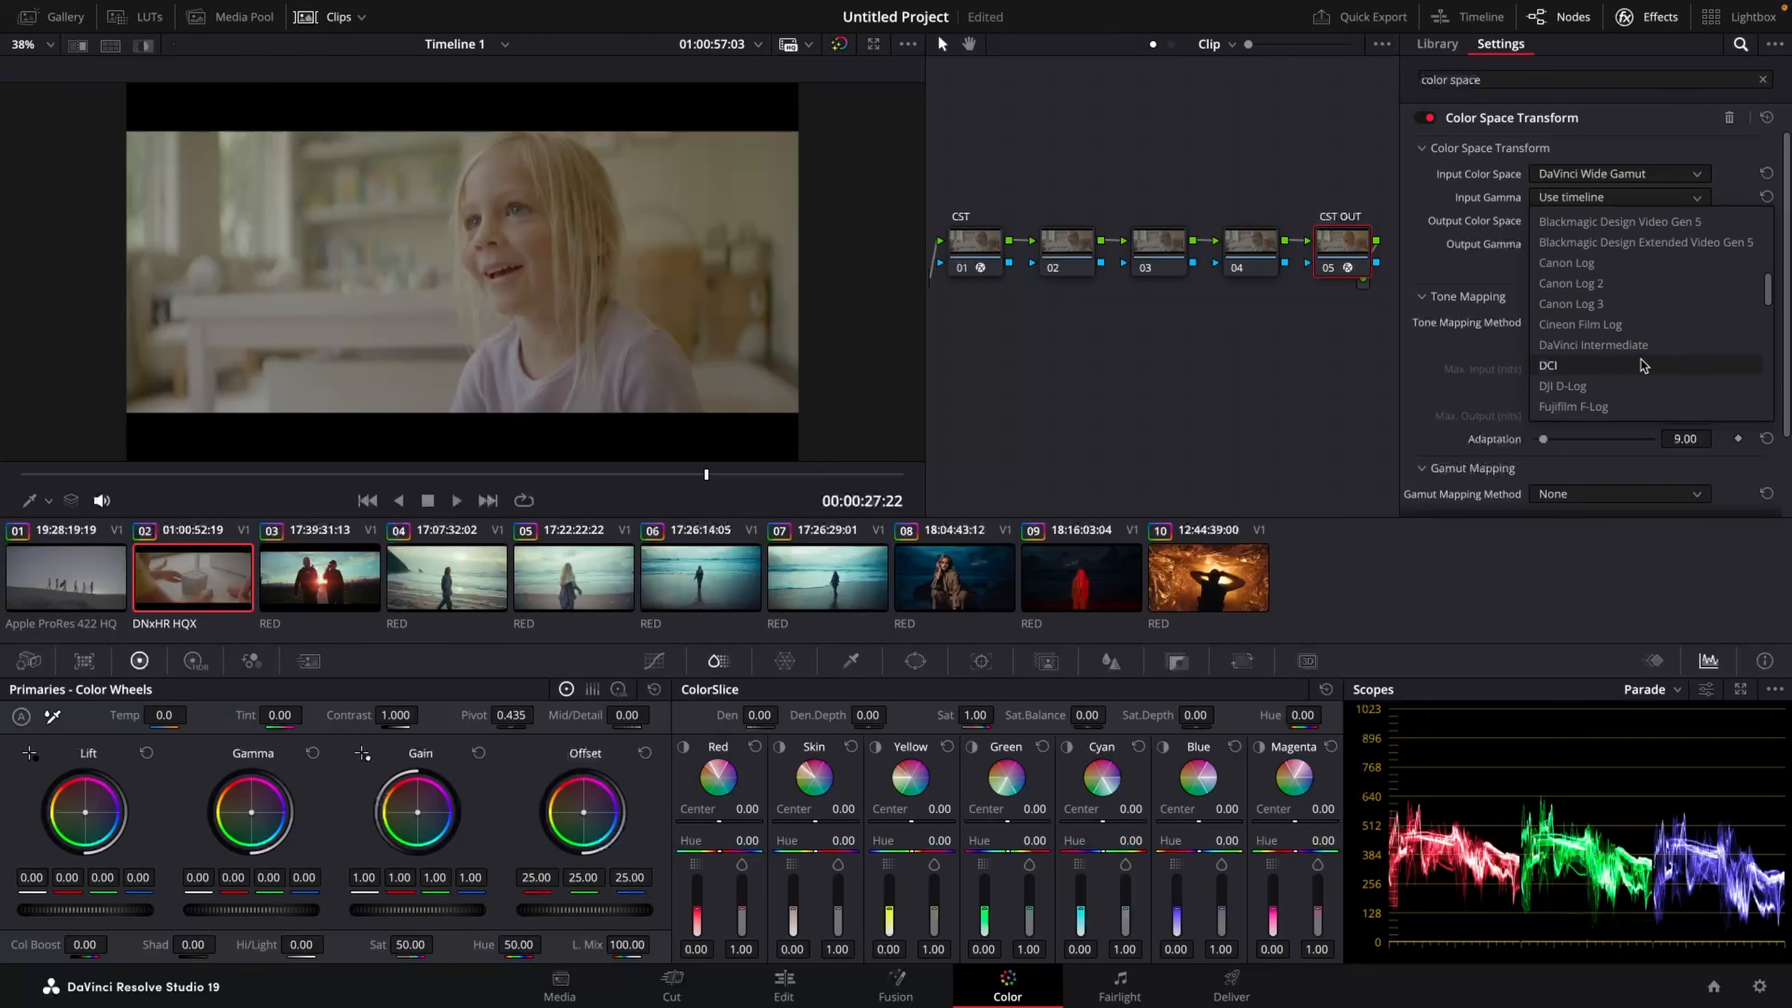
{"action": "left_click", "coordinate": [1636, 347]}
Step: Set the CST OUT node's output color space to Rec.709 and its output gamma to Cineon Film Log
{"action": "left_click", "coordinate": [1615, 221]}
{"action": "scroll", "coordinate": [1626, 345], "scroll_direction": "down", "scroll_amount": 5}
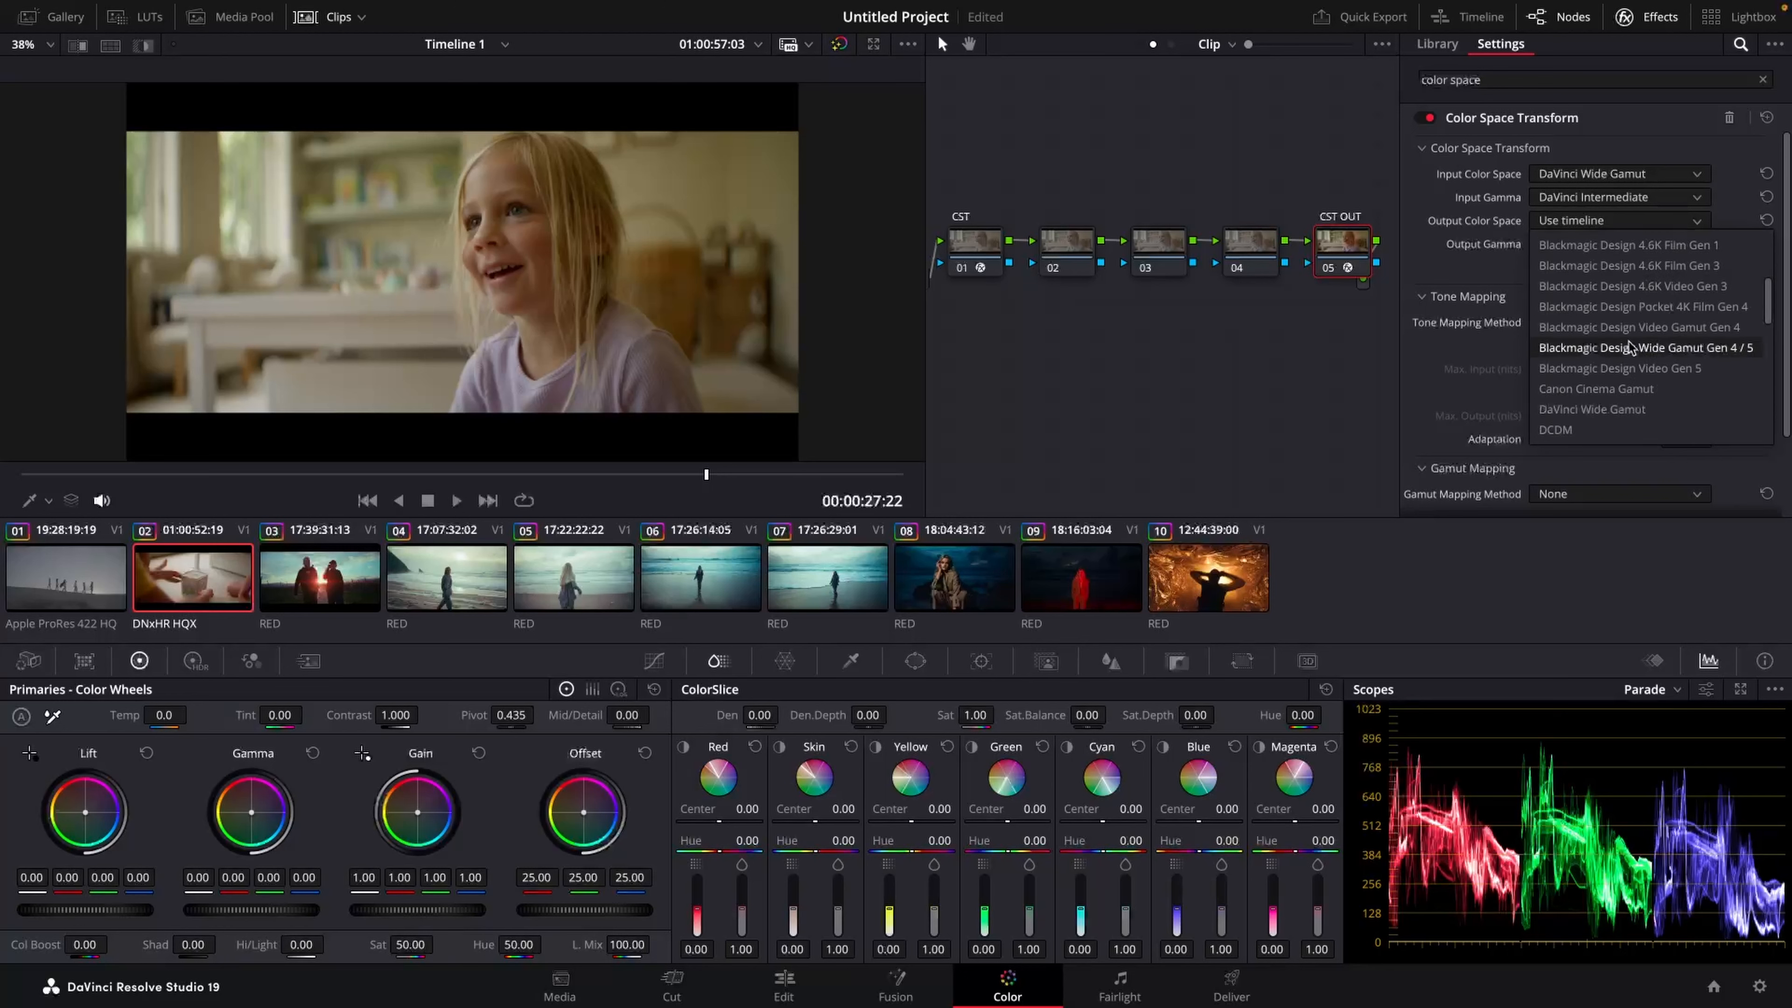
{"action": "scroll", "coordinate": [1585, 349], "scroll_direction": "down", "scroll_amount": 5}
{"action": "left_click", "coordinate": [1585, 347]}
{"action": "left_click", "coordinate": [1578, 244]}
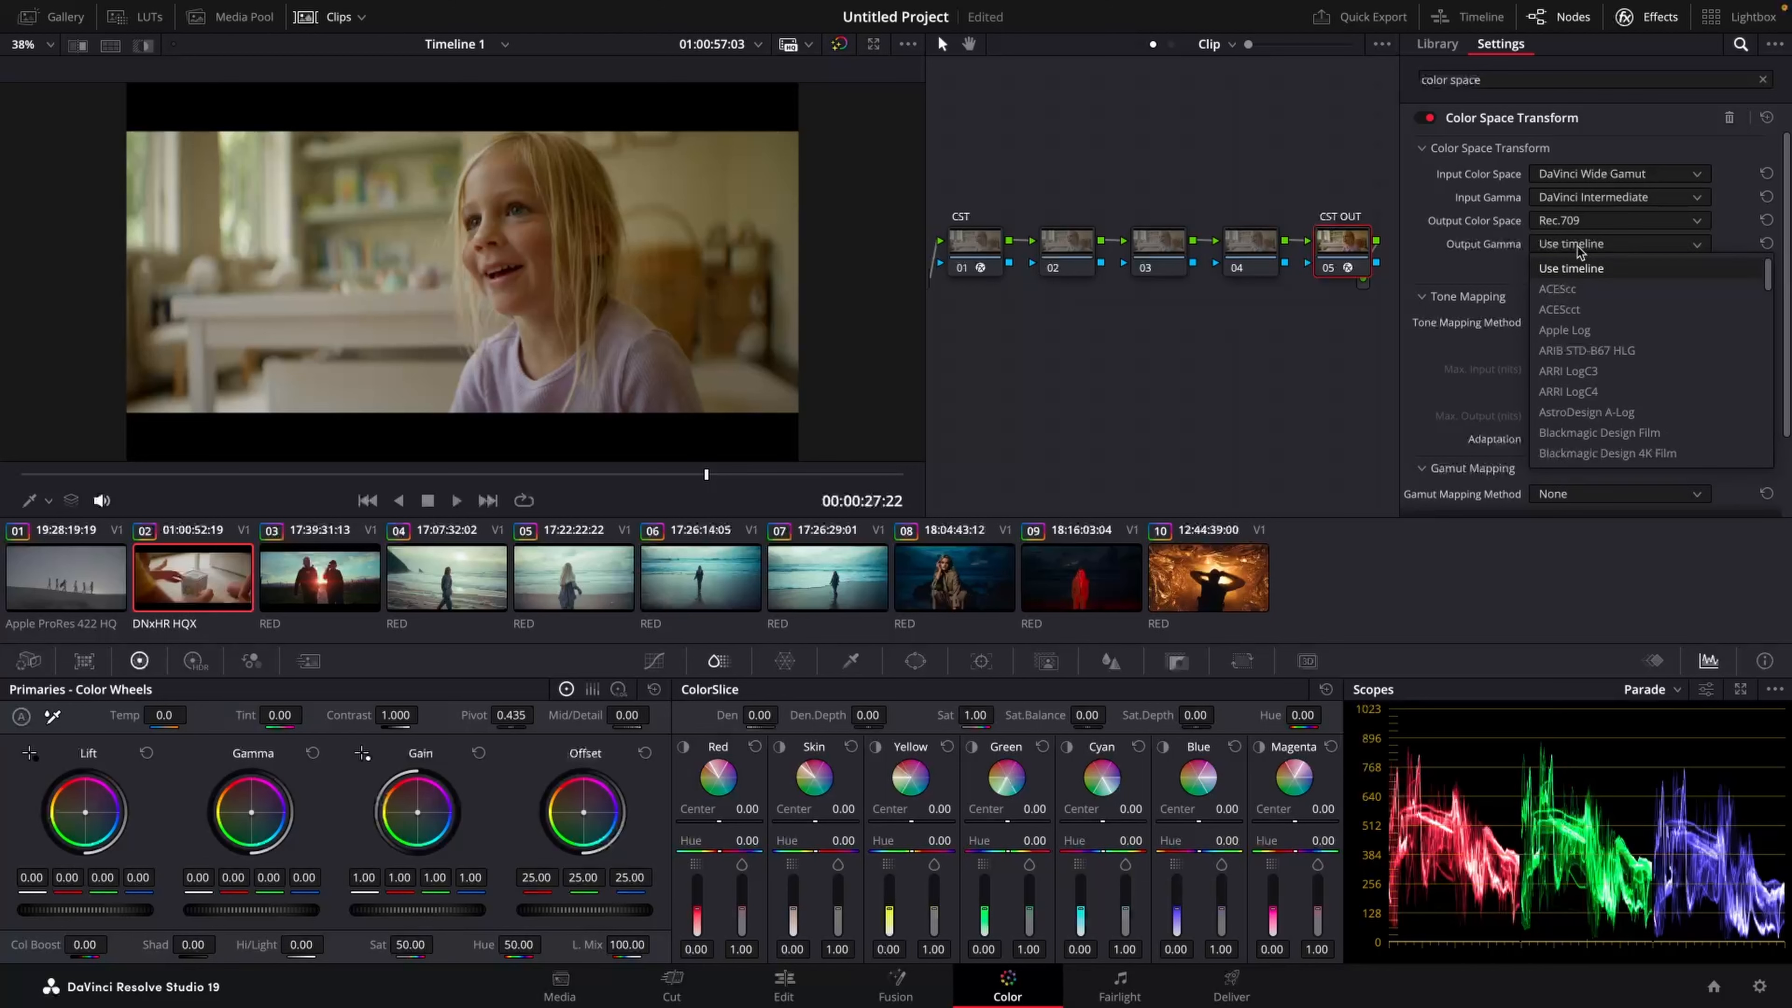
{"action": "scroll", "coordinate": [1615, 353], "scroll_direction": "down", "scroll_amount": 3}
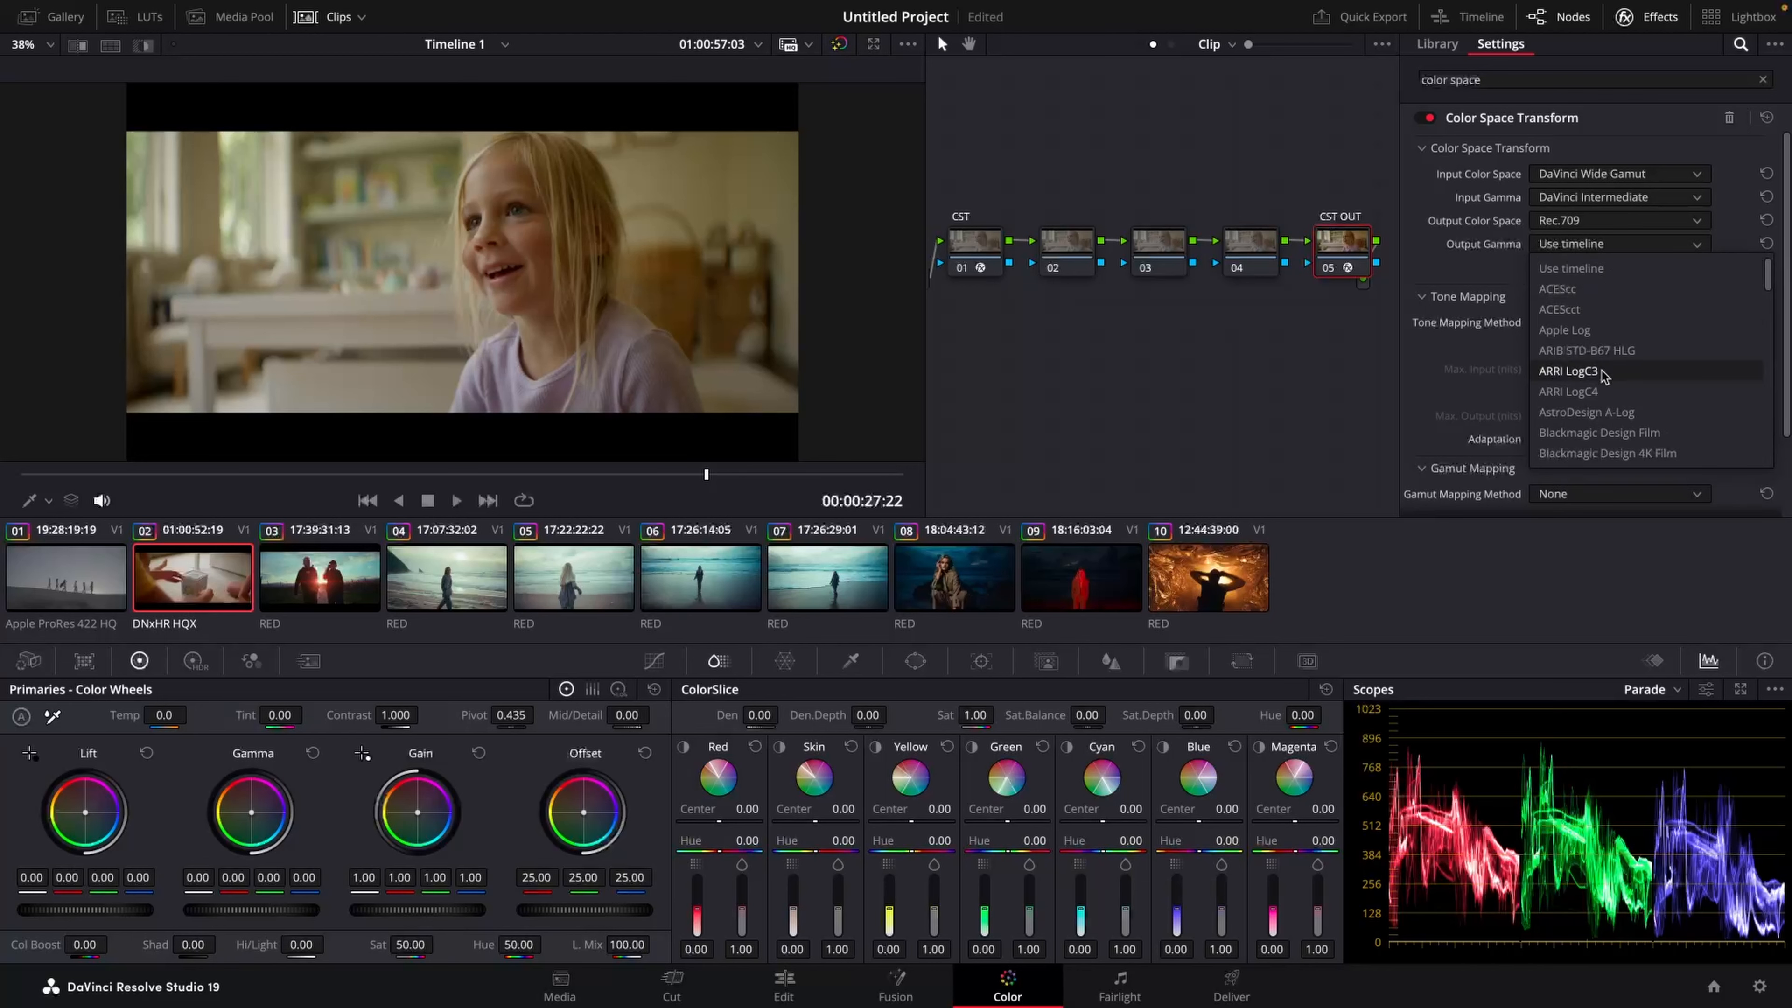
{"action": "scroll", "coordinate": [1636, 375], "scroll_direction": "down", "scroll_amount": 4}
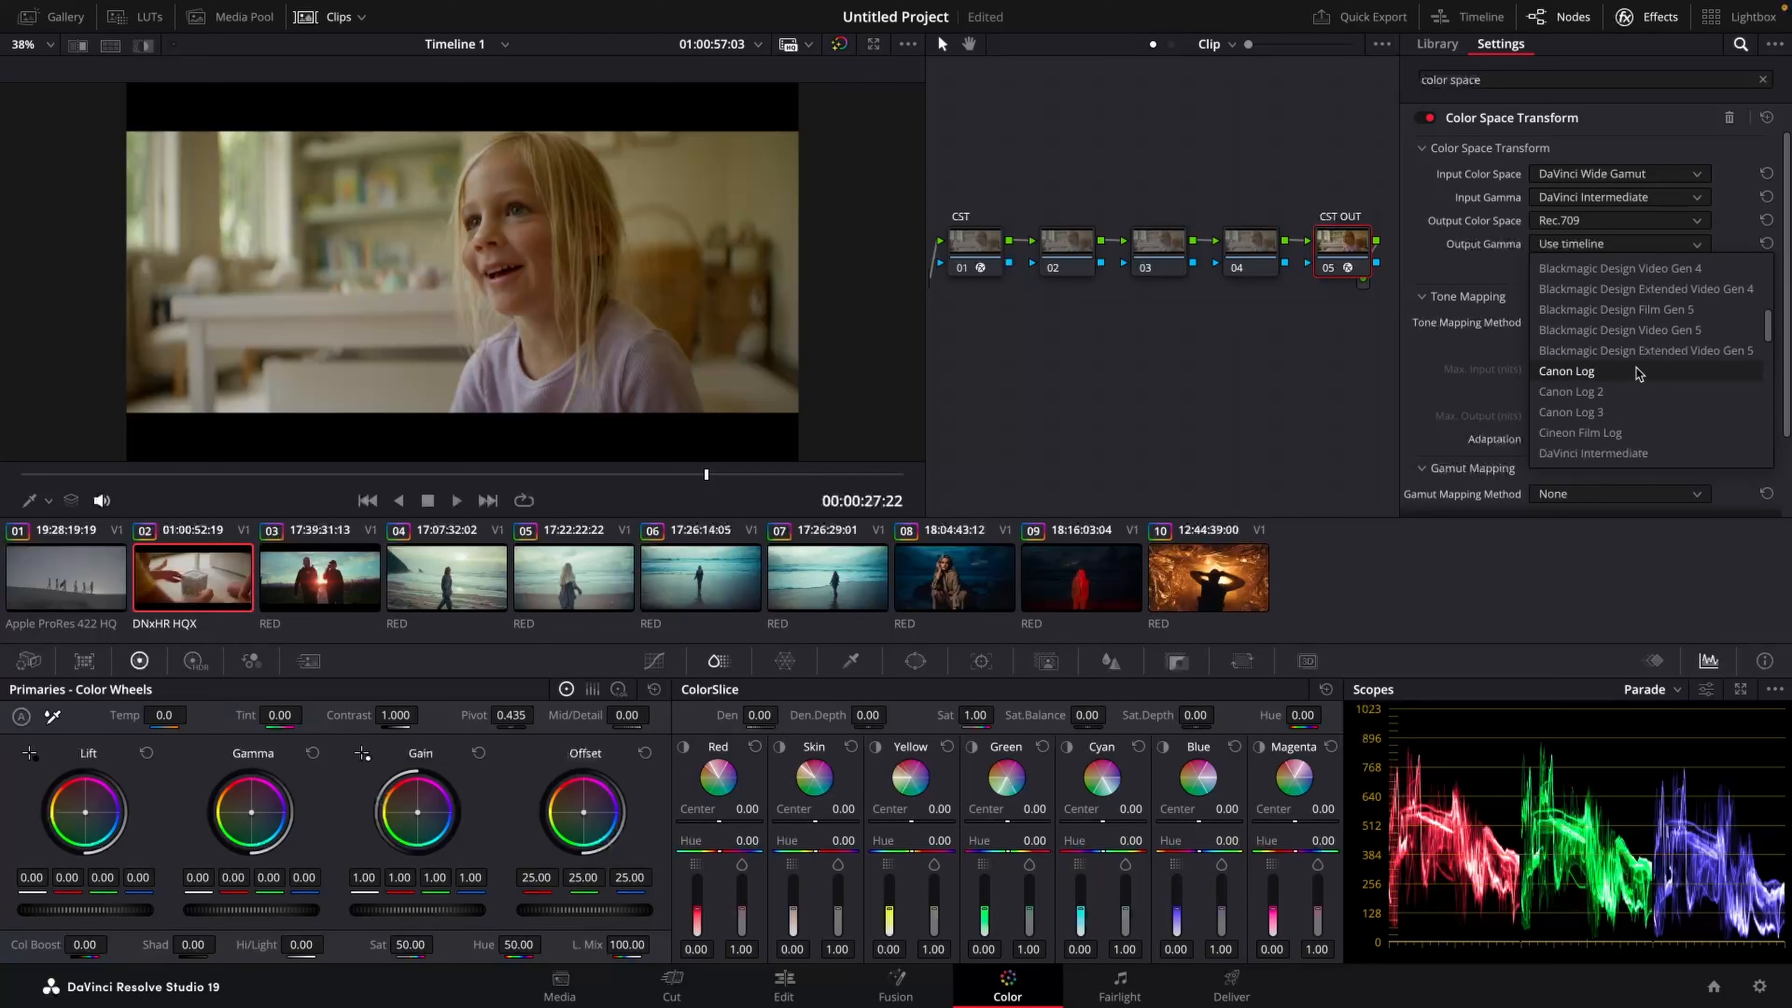
{"action": "left_click", "coordinate": [1641, 372]}
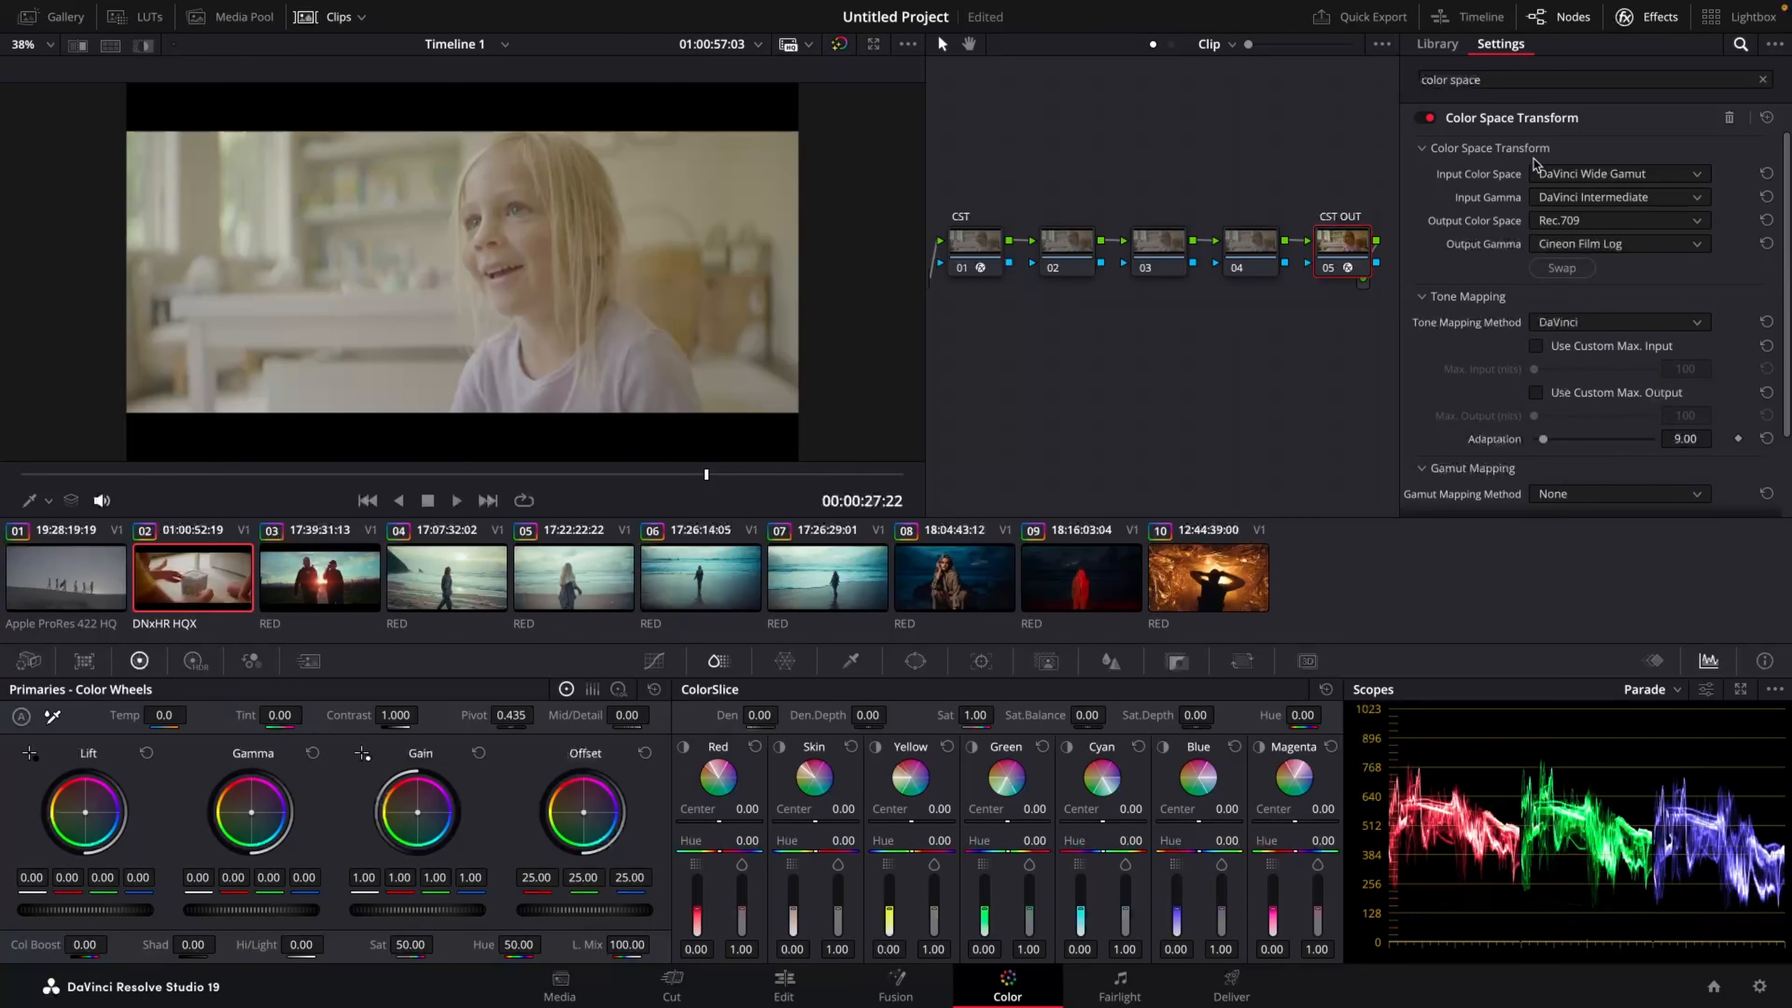
{"action": "left_click", "coordinate": [1645, 17]}
Step: Add a serial node after CST OUT and label it KODAK
{"action": "left_click_drag", "start_coordinate": [1481, 253], "coordinate": [1454, 251]}
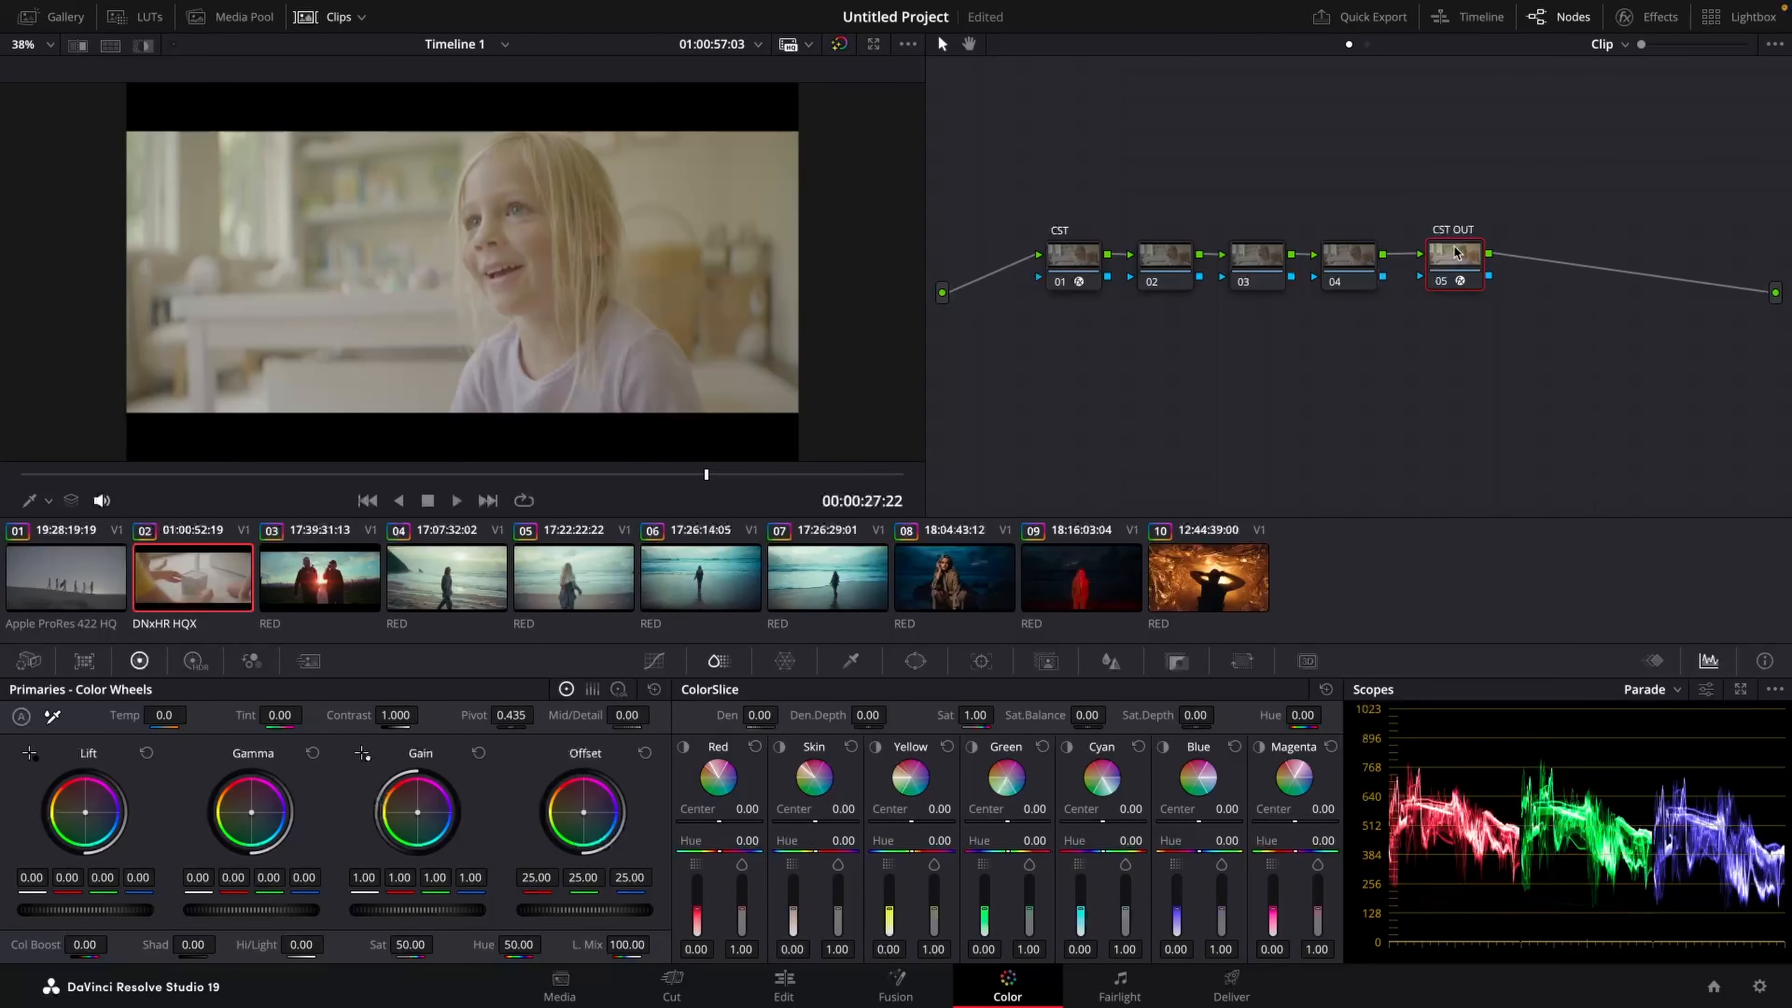
{"action": "key", "text": "alt+s"}
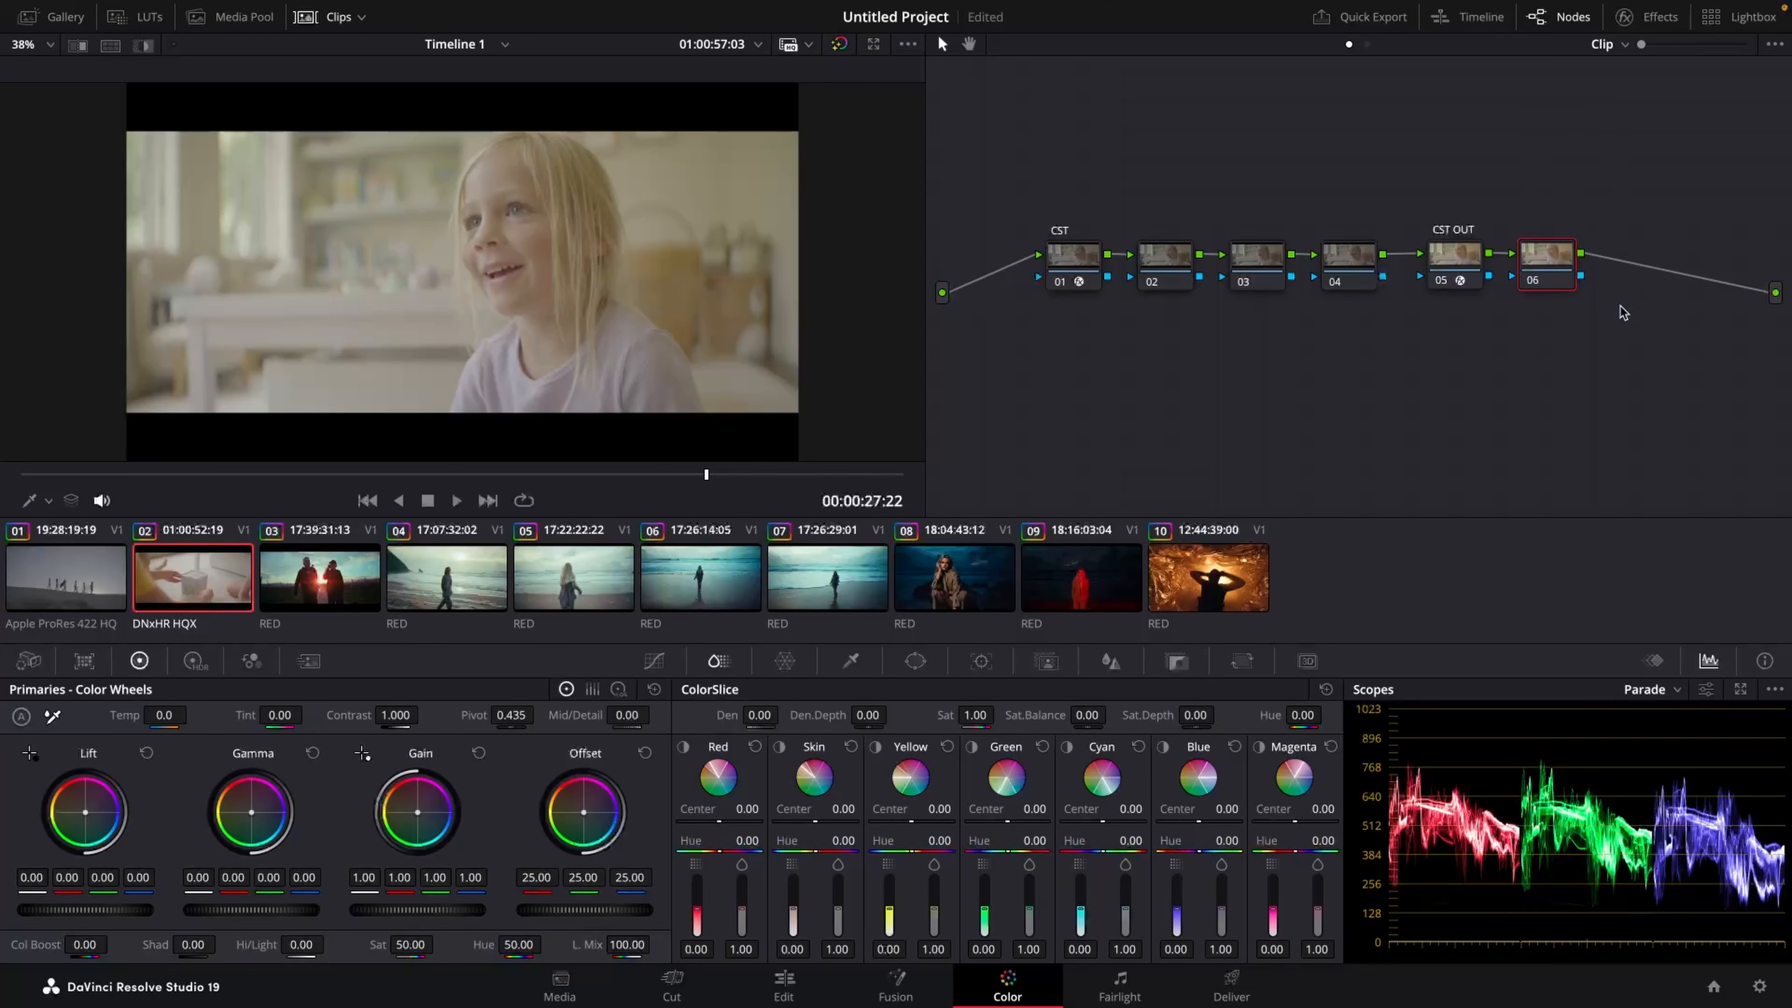
{"action": "right_click", "coordinate": [1540, 259]}
{"action": "left_click", "coordinate": [1559, 293]}
{"action": "type", "text": "KODAK"}
{"action": "key", "text": "Return"}
Step: Apply the Rec709 Kodak 2383 D65 LUT from the Film Looks collection to the KODAK node
{"action": "left_click", "coordinate": [138, 16]}
{"action": "left_click", "coordinate": [66, 270]}
{"action": "scroll", "coordinate": [405, 229], "scroll_direction": "down", "scroll_amount": 10}
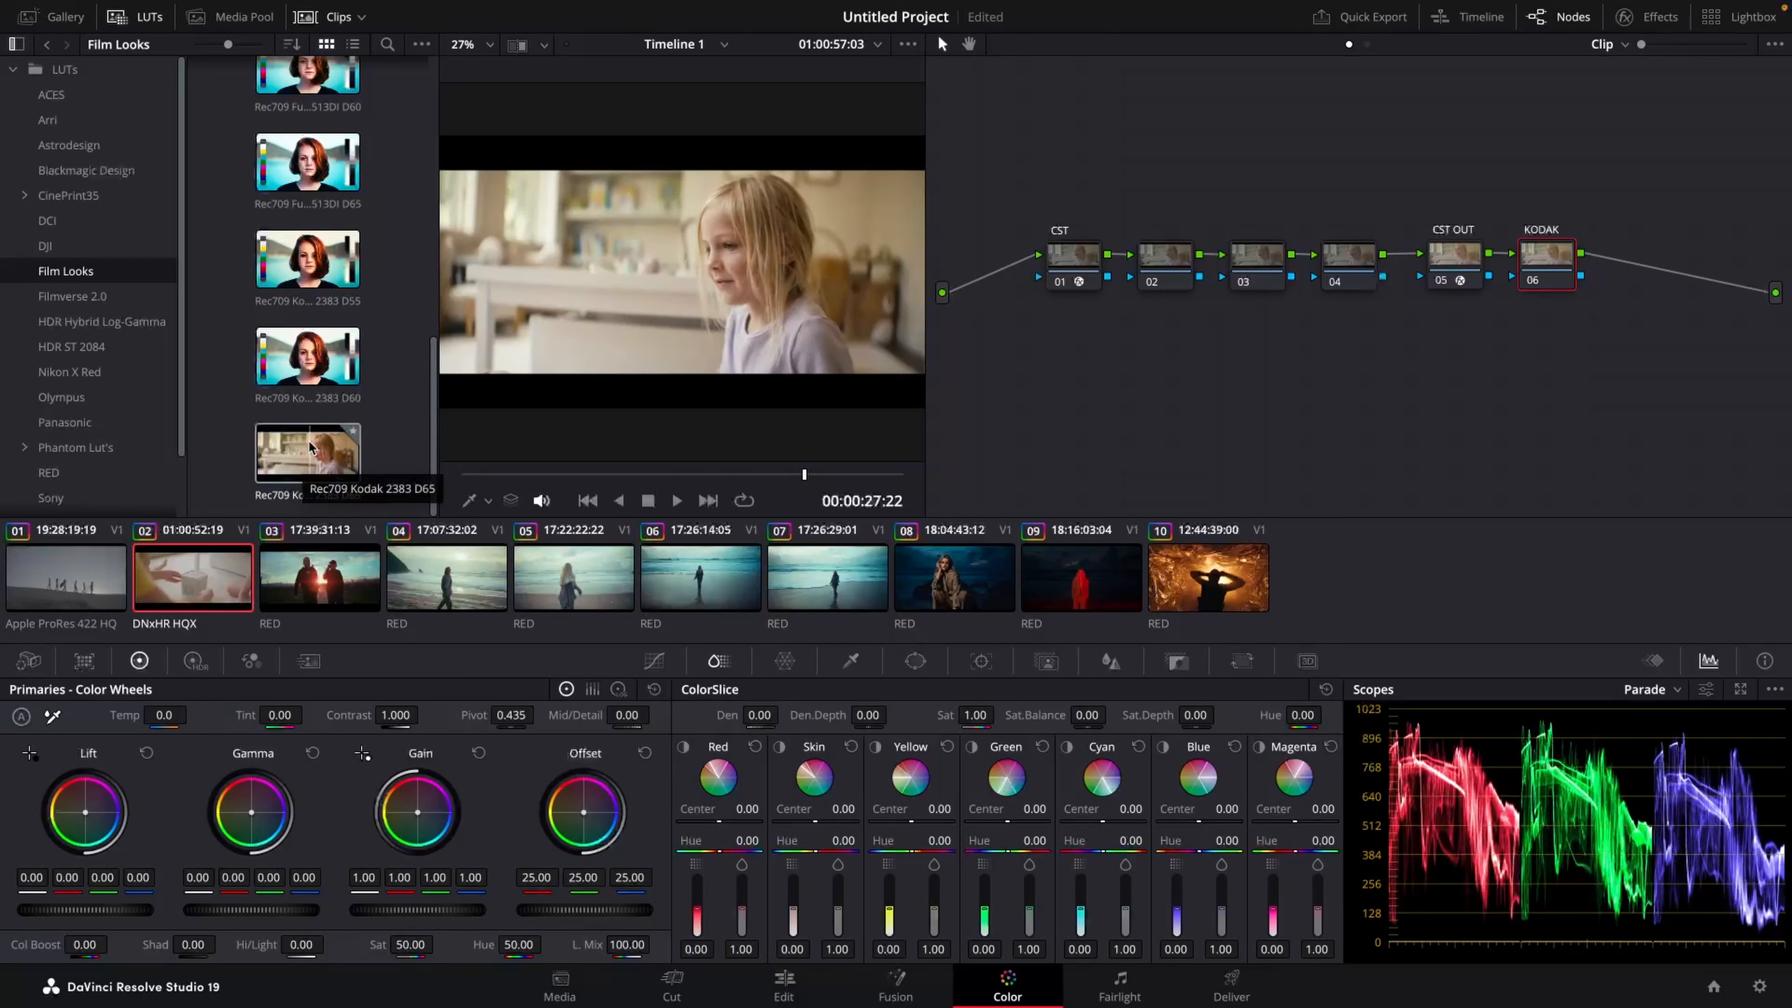
{"action": "double_click", "coordinate": [290, 439]}
{"action": "left_click", "coordinate": [133, 19]}
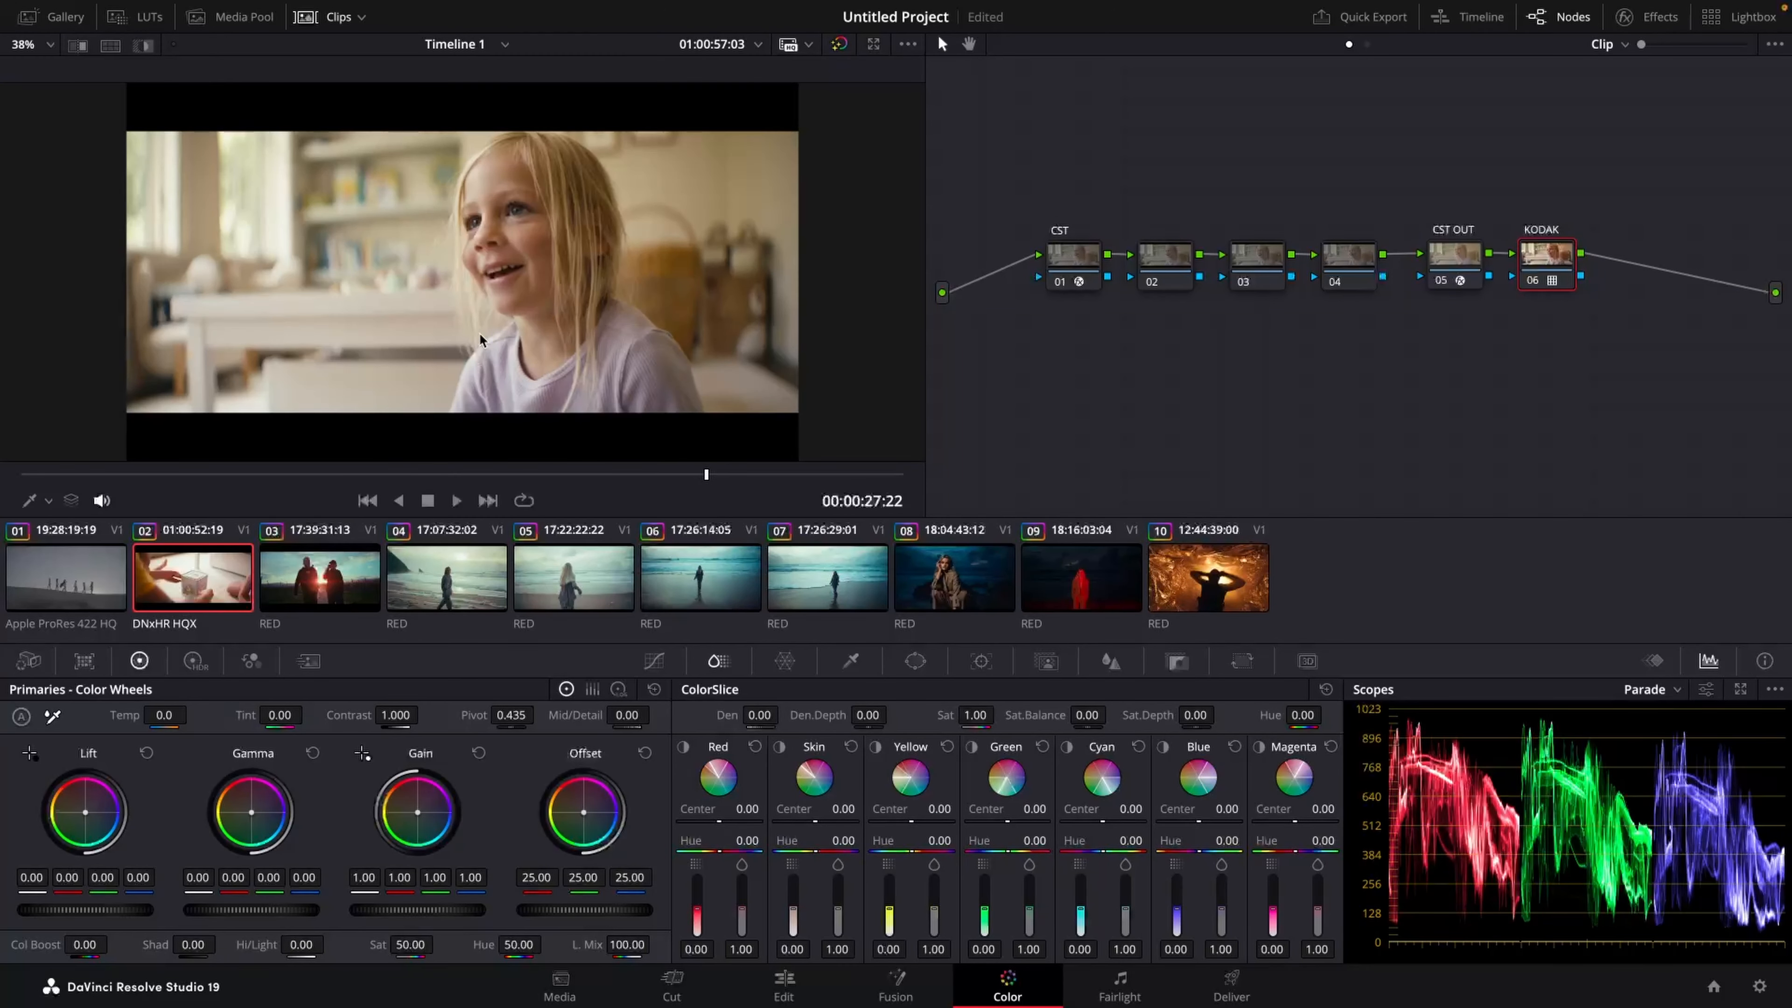
Step: Compare the image with and without the grade in full-screen view
{"action": "key", "text": "ctrl+f"}
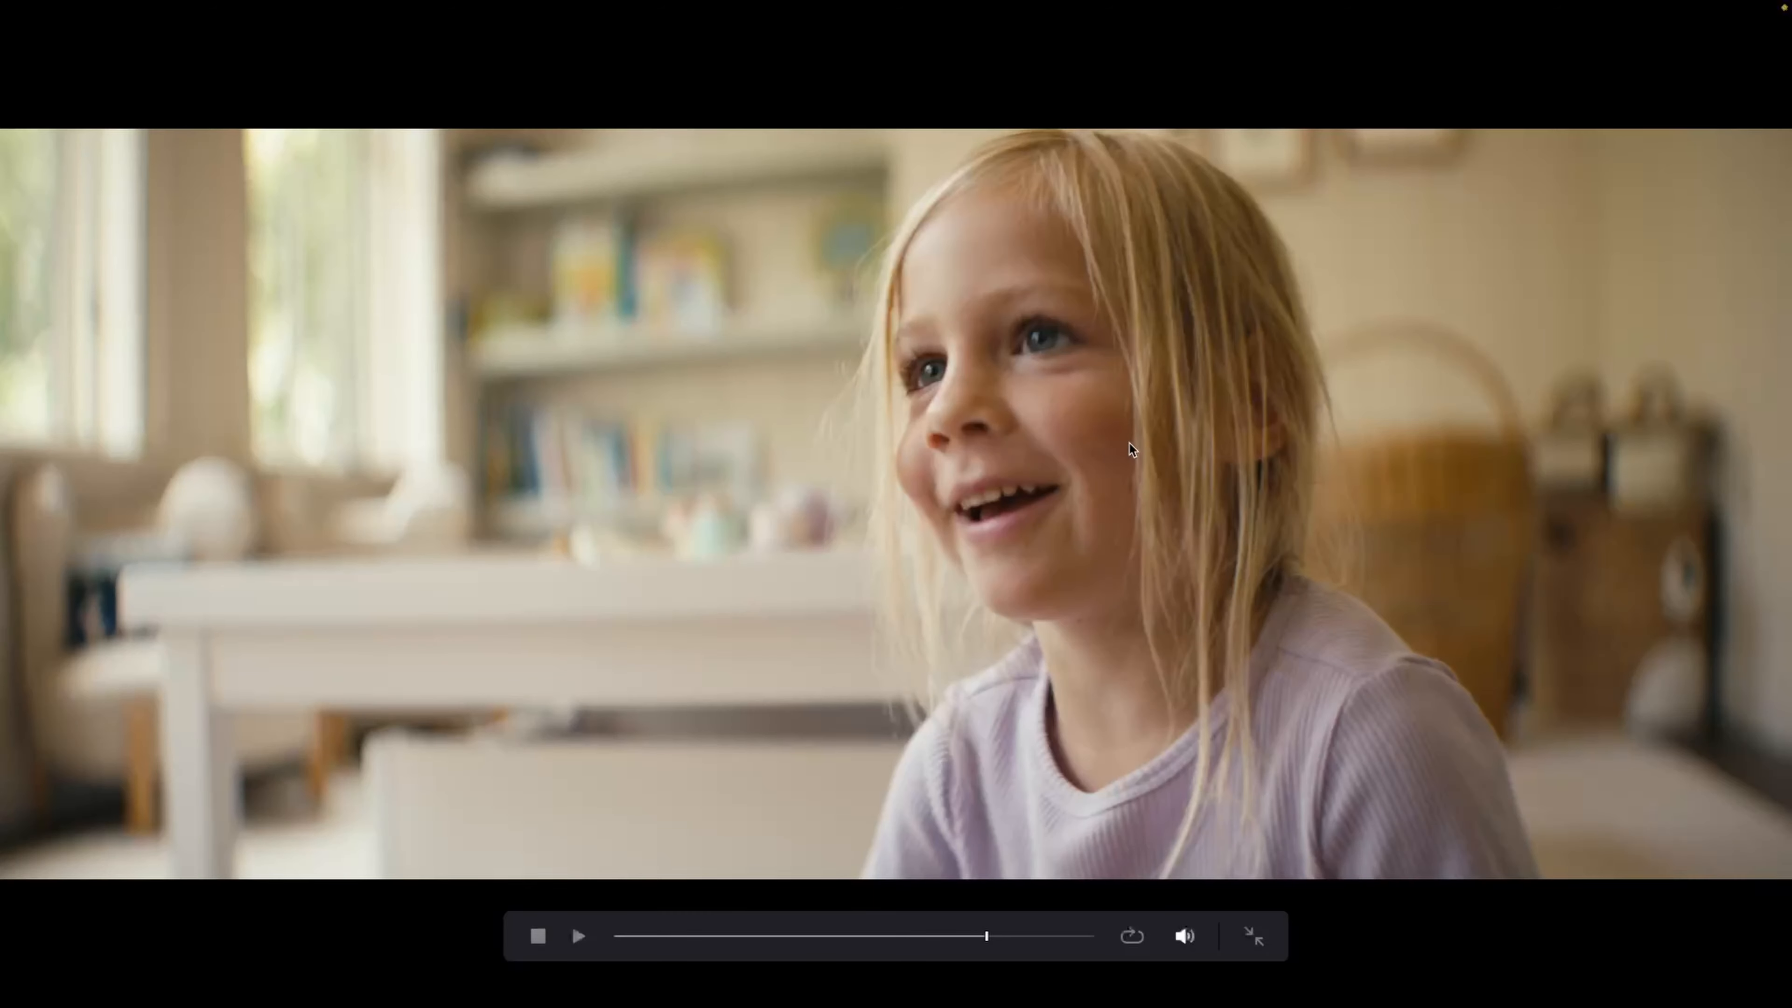
{"action": "key", "text": "shift+d"}
{"action": "key", "text": "shift+d"}
{"action": "key", "text": "Escape"}
Step: Review the graded clip from near its start and park the playhead at 01:00:56:03
{"action": "left_click_drag", "start_coordinate": [620, 477], "coordinate": [77, 492]}
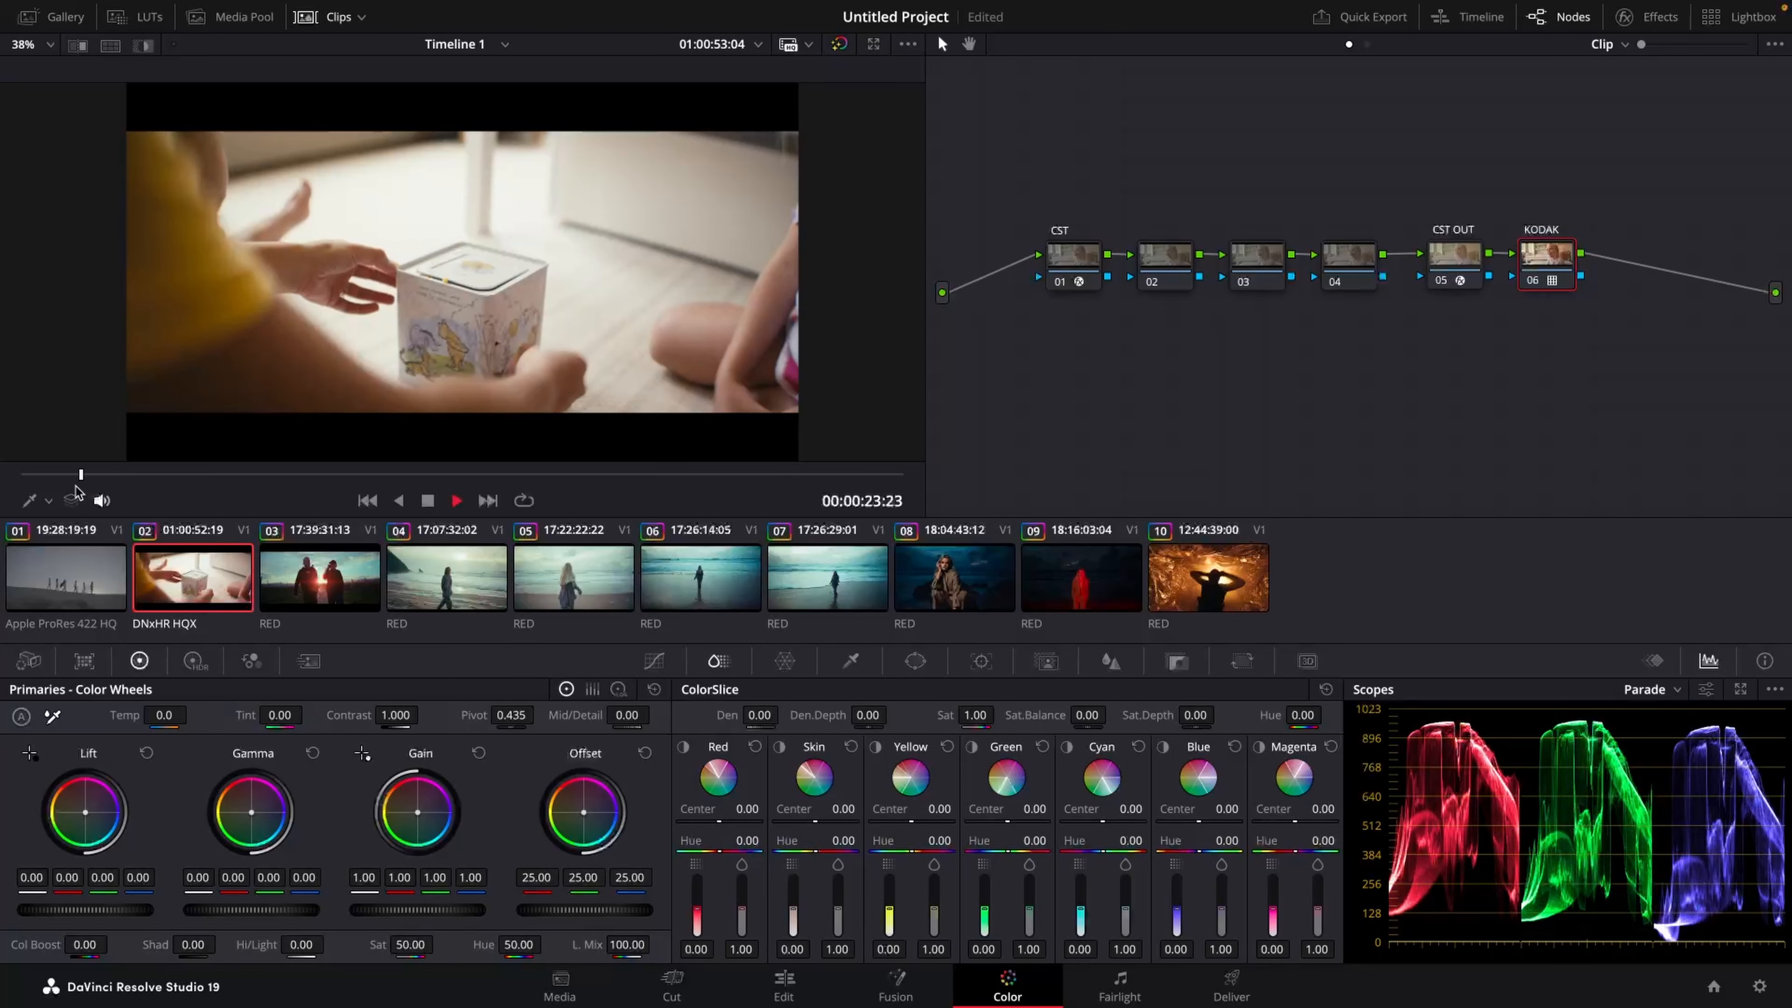
{"action": "key", "text": "space"}
{"action": "left_click_drag", "start_coordinate": [199, 472], "coordinate": [548, 471]}
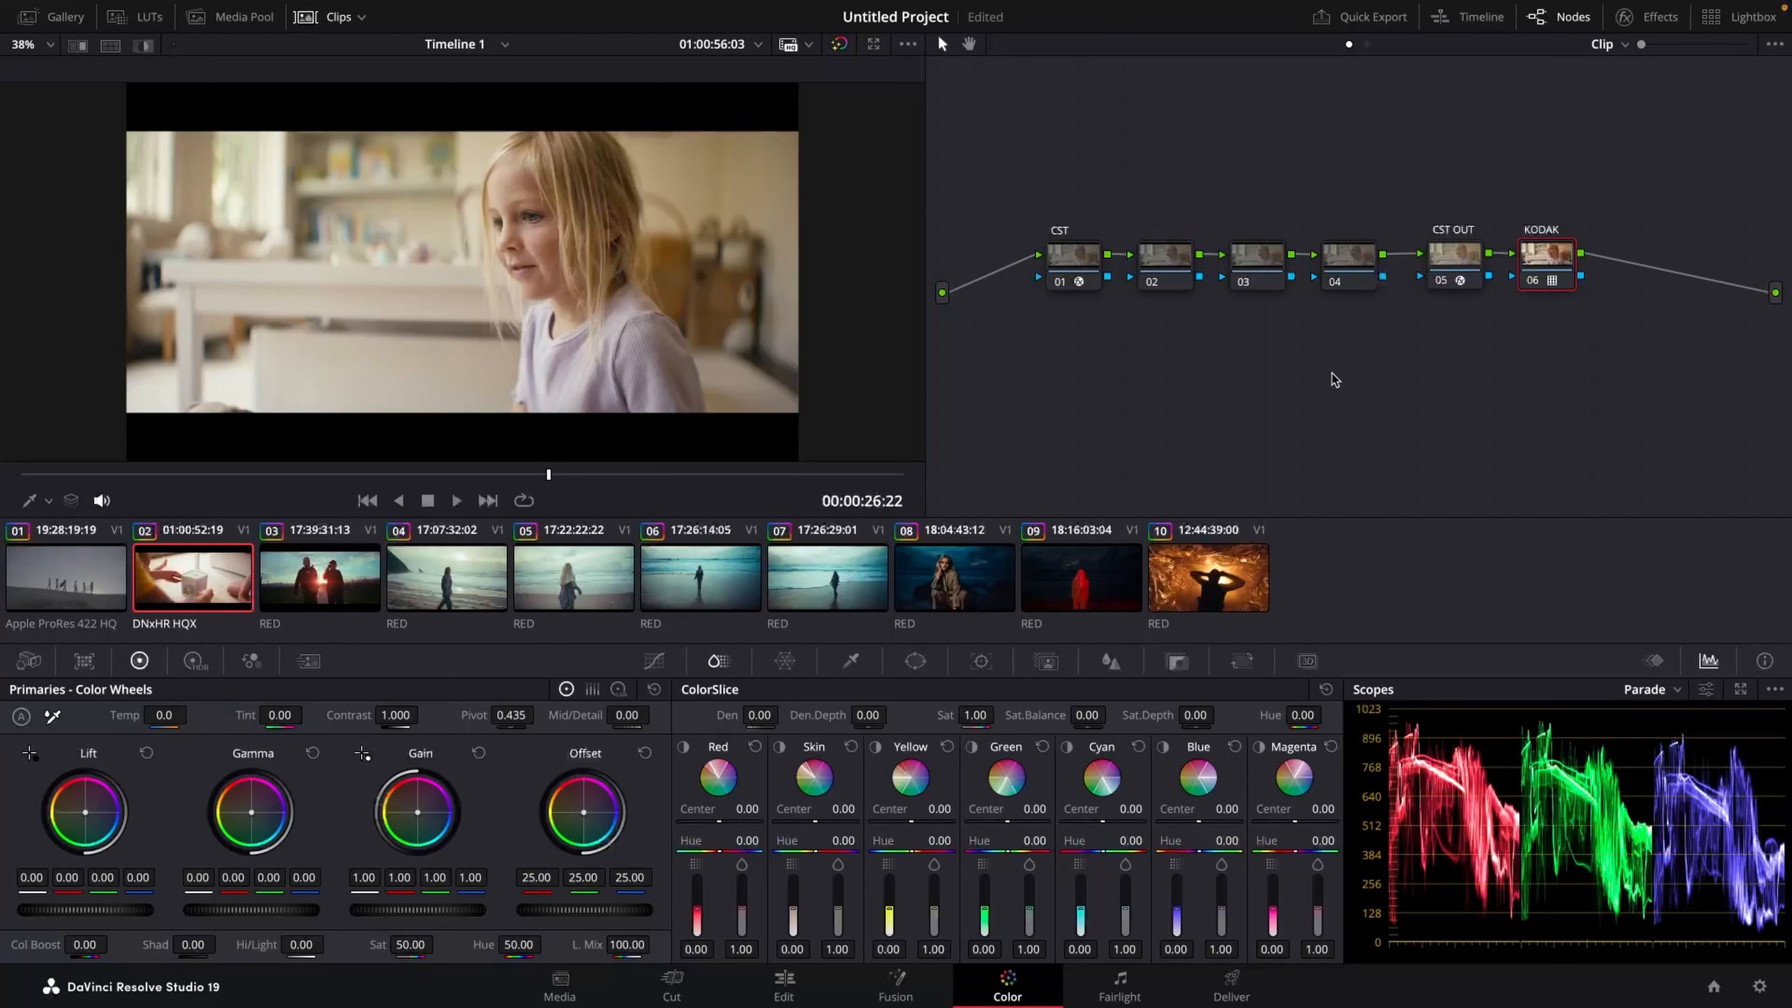
Step: Label node 02 EXPO, node 03 CONTRAST and node 04 SAT
{"action": "left_click", "coordinate": [1187, 285]}
{"action": "key", "text": "Return"}
{"action": "right_click", "coordinate": [1262, 279]}
{"action": "left_click", "coordinate": [1281, 305]}
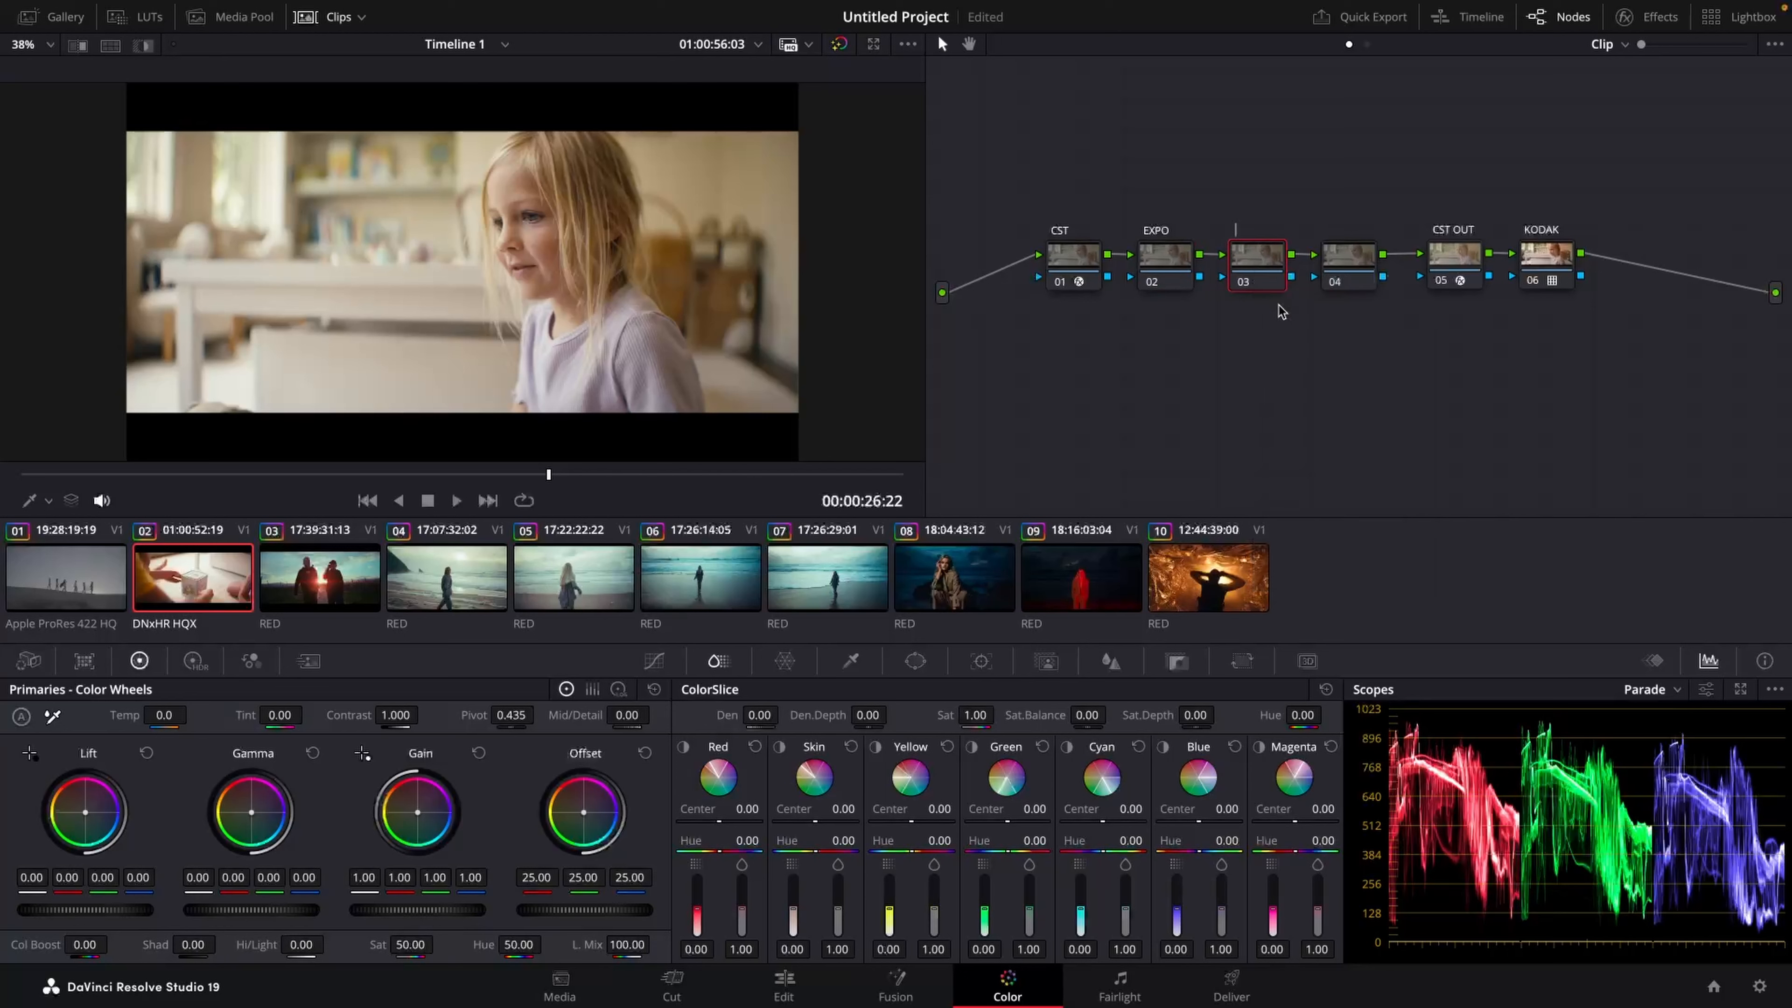
{"action": "type", "text": "CONTRAST"}
{"action": "right_click", "coordinate": [1344, 270]}
{"action": "left_click", "coordinate": [1375, 307]}
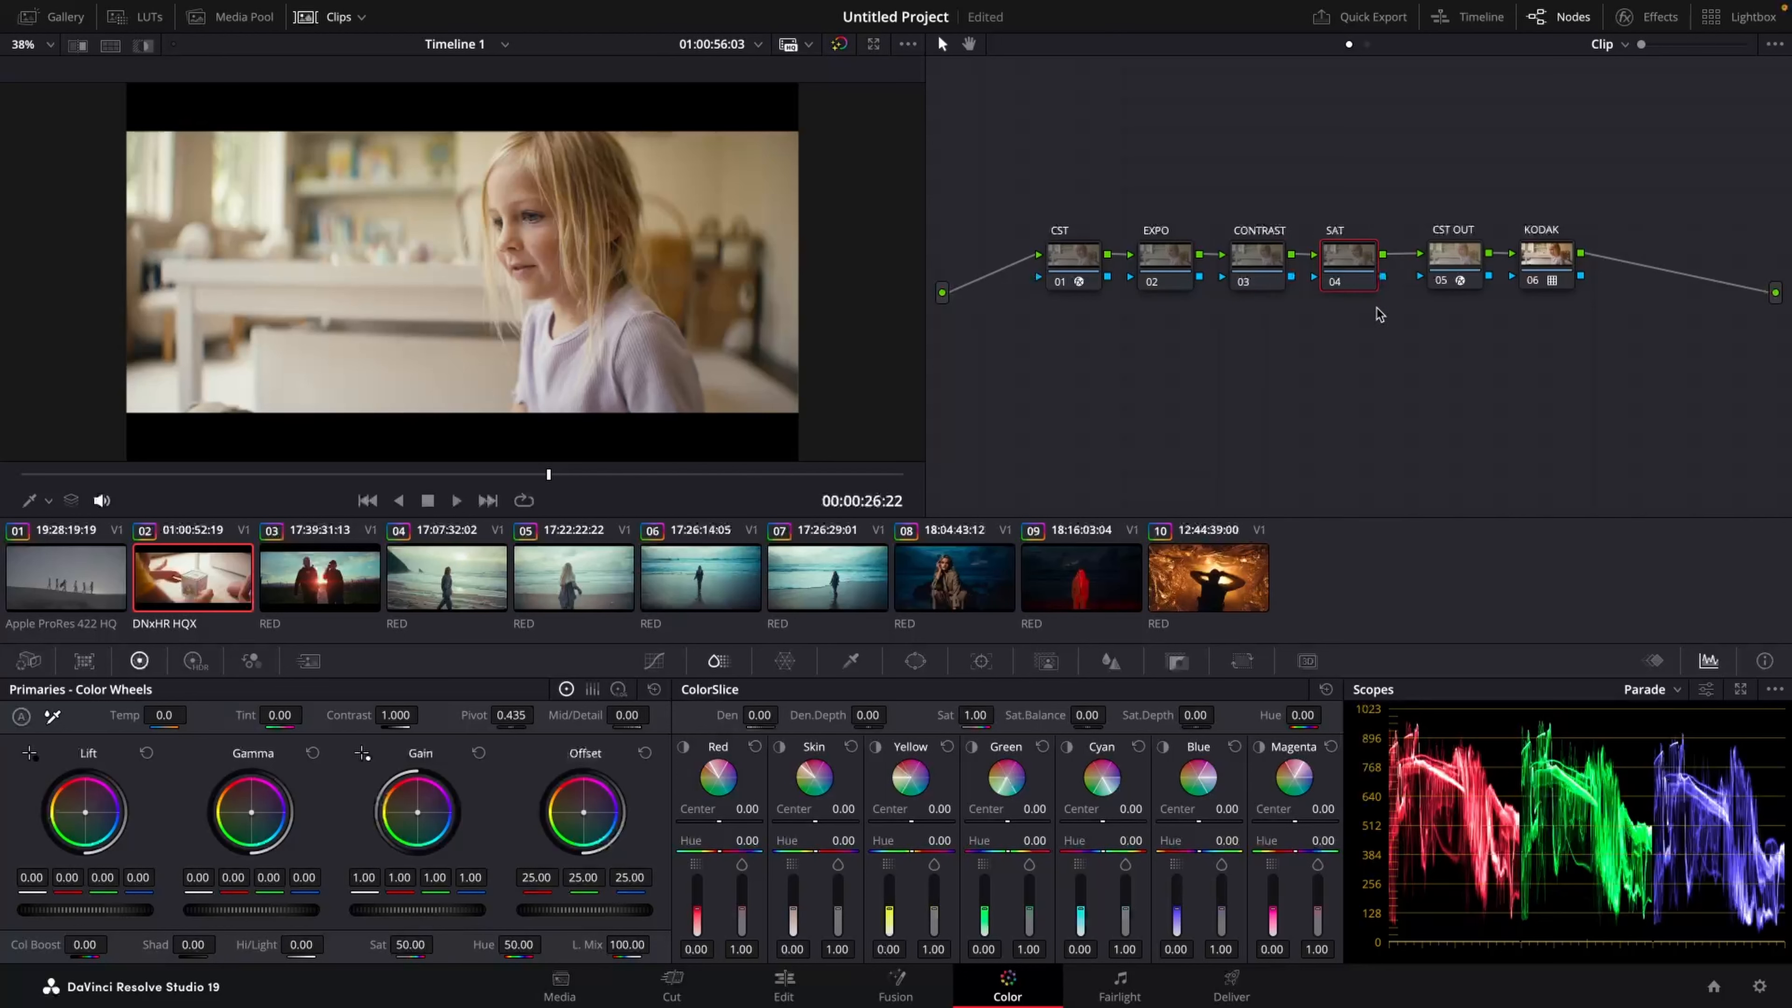
Step: Add a serial node after SAT and label it HDR
{"action": "key", "text": "alt+s"}
{"action": "right_click", "coordinate": [1450, 255]}
{"action": "left_click", "coordinate": [1485, 292]}
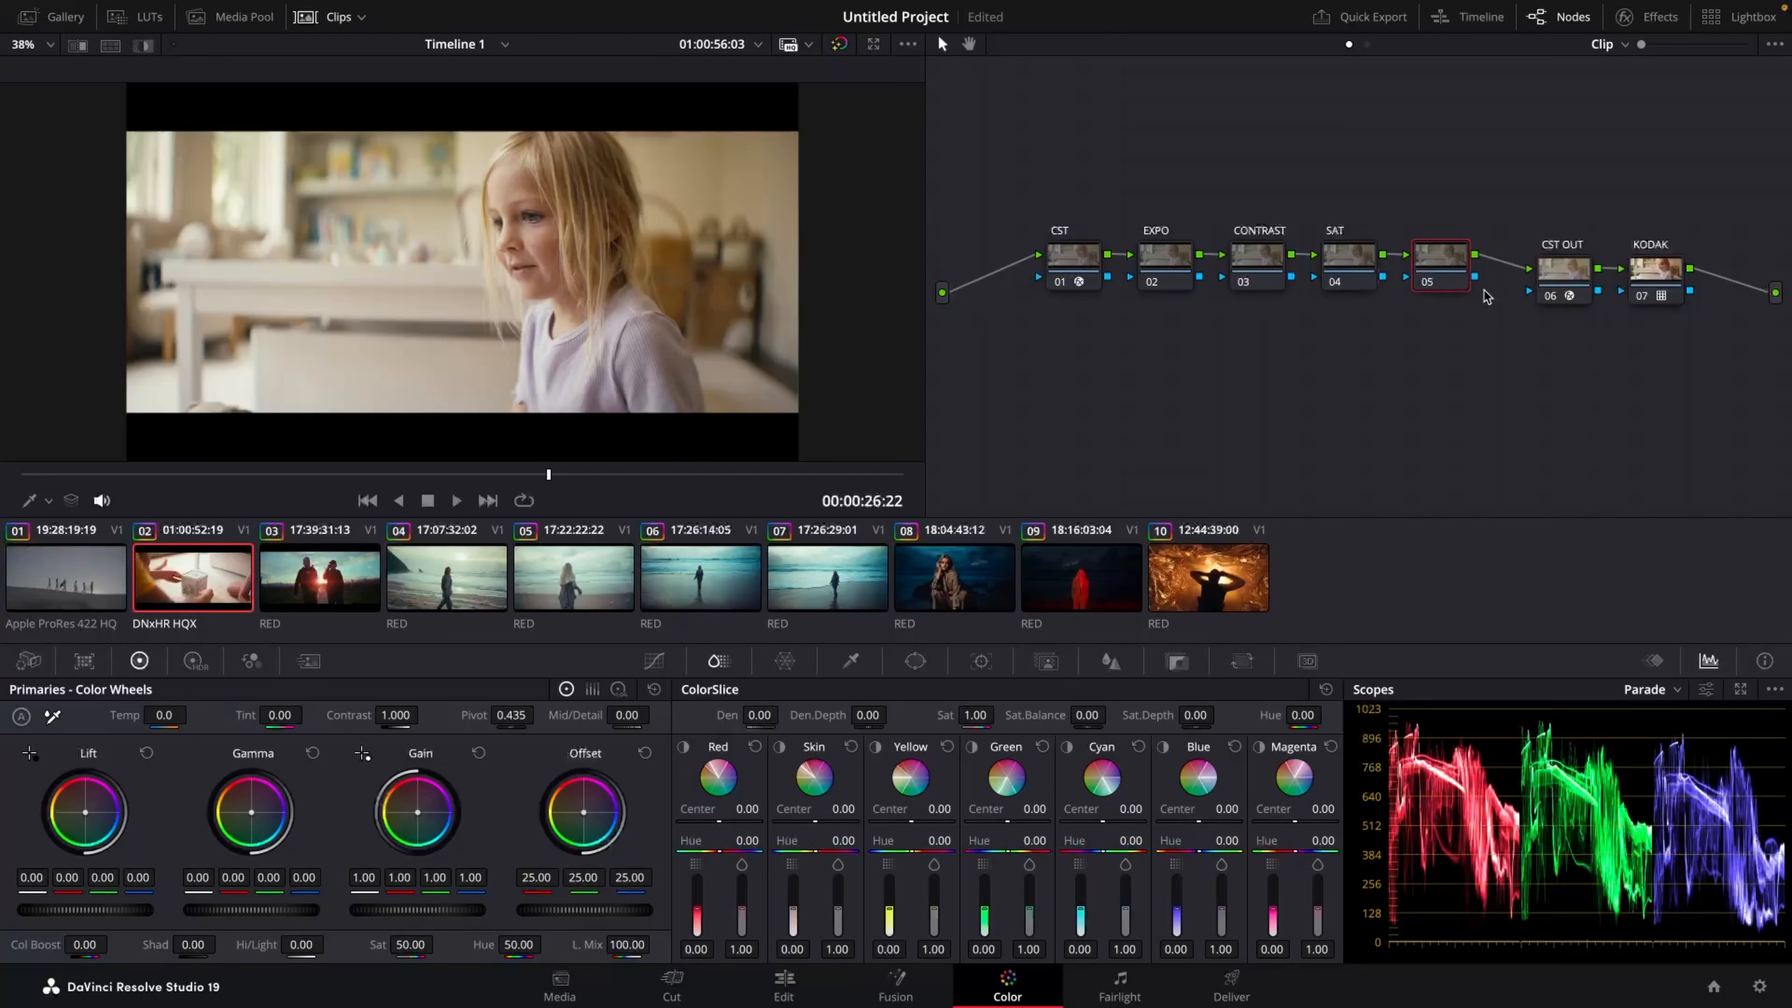
Step: Add two parallel nodes below HDR and label them WB/TINT and WARPER
{"action": "key", "text": "alt+p"}
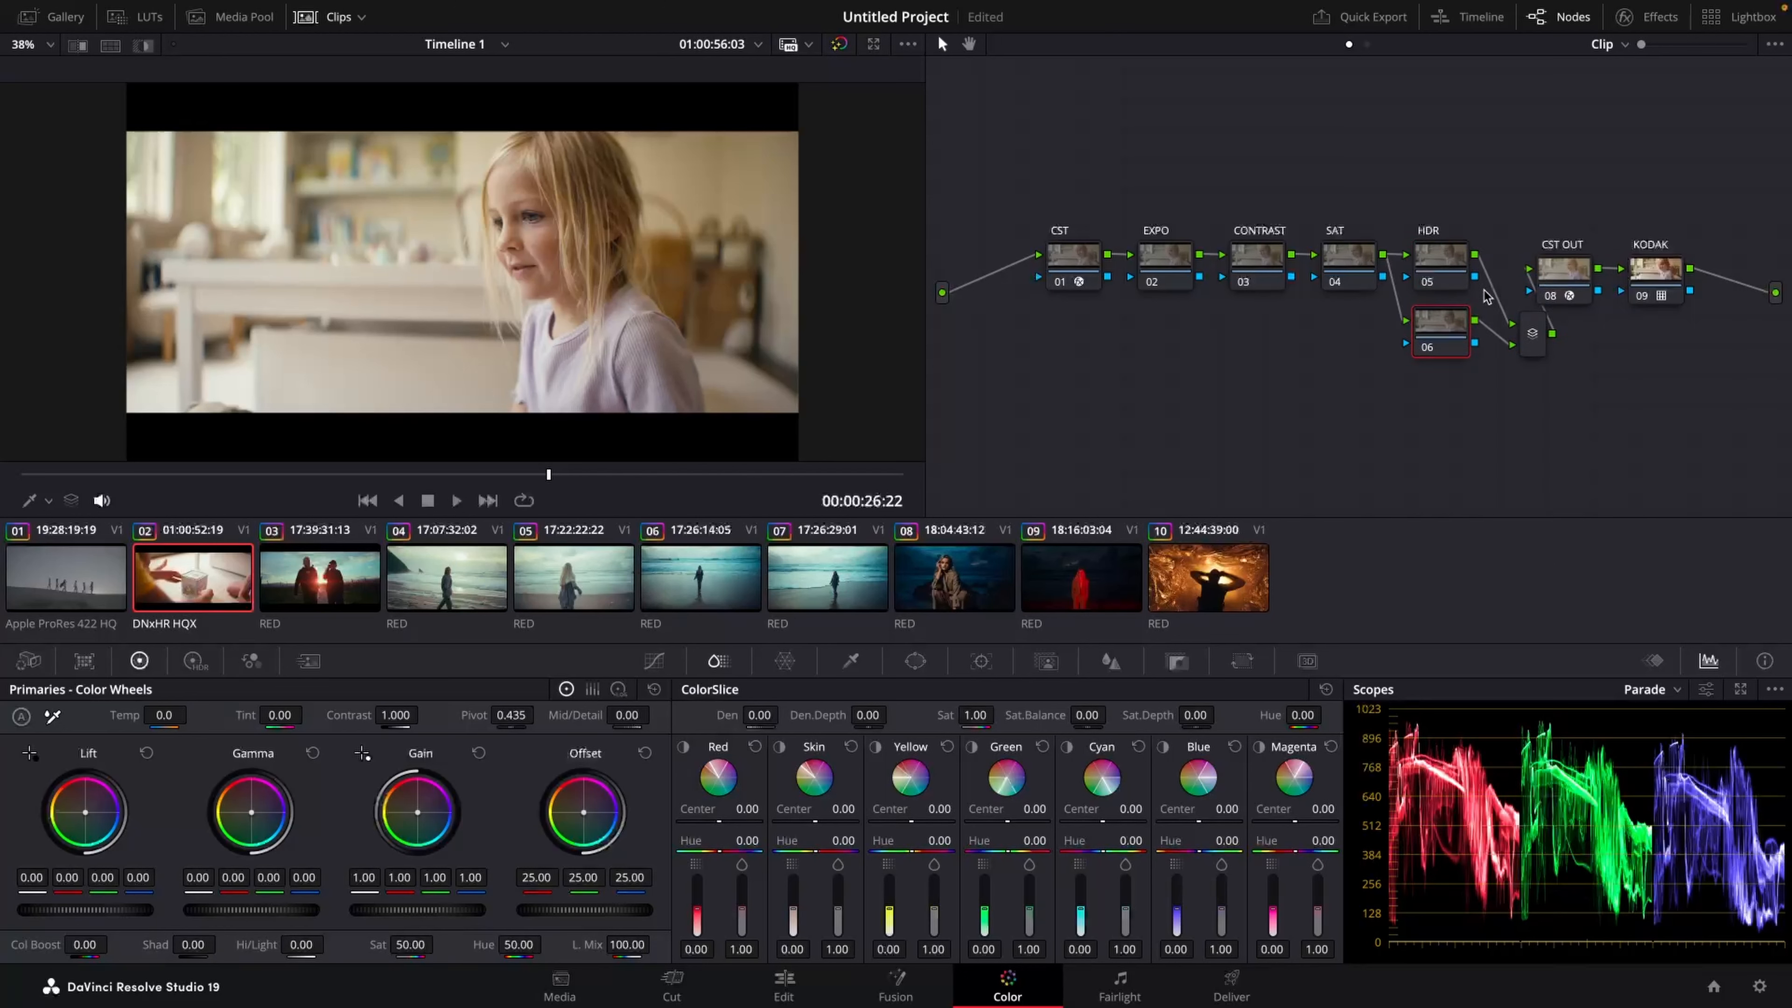
{"action": "right_click", "coordinate": [1443, 345]}
{"action": "left_click", "coordinate": [1472, 376]}
{"action": "key", "text": "alt+p"}
{"action": "right_click", "coordinate": [1468, 384]}
{"action": "left_click", "coordinate": [1489, 426]}
{"action": "type", "text": "WA"}
{"action": "key", "text": "Return"}
Step: Move the CST OUT and KODAK nodes aside and add a serial node after the parallel mixer
{"action": "left_click_drag", "start_coordinate": [1567, 206], "coordinate": [1769, 152]}
{"action": "left_click", "coordinate": [1531, 340]}
{"action": "key", "text": "alt+s"}
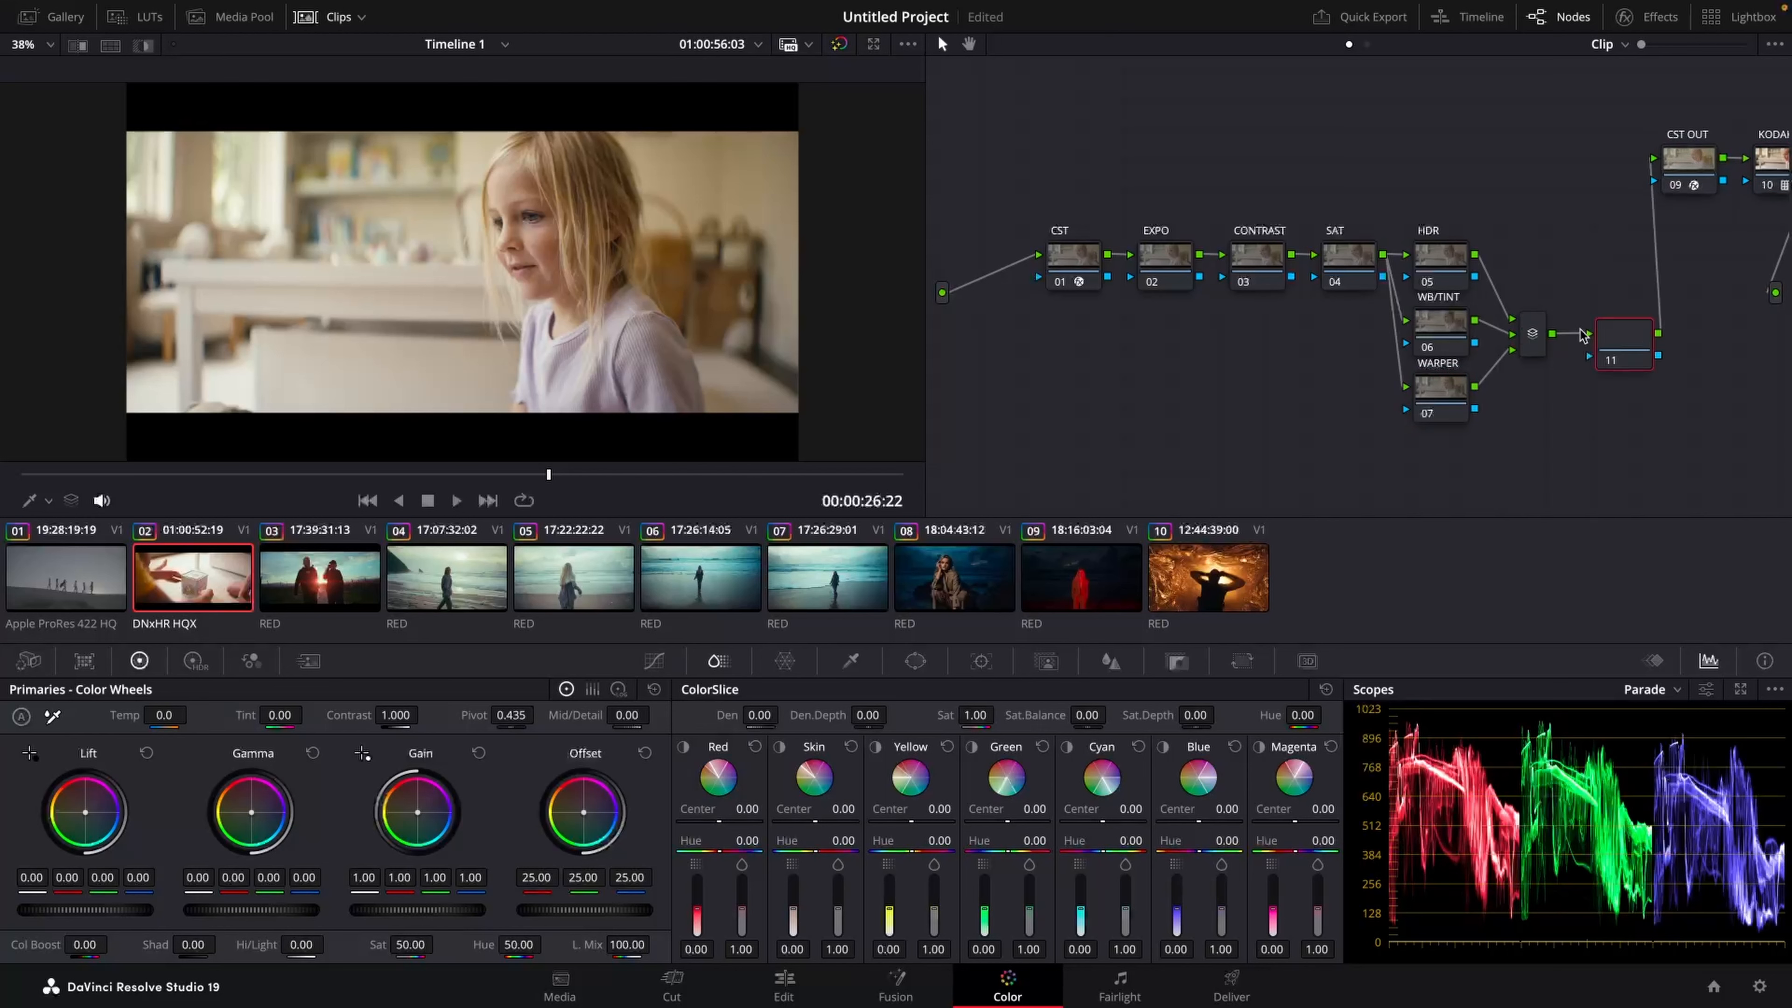
Step: Label the new serial node MASK 1, add a parallel node below it and label that MASK 2
{"action": "left_click_drag", "start_coordinate": [1615, 323], "coordinate": [1623, 339]}
{"action": "right_click", "coordinate": [1622, 339]}
{"action": "left_click", "coordinate": [1641, 371]}
{"action": "type", "text": "MASK 1"}
{"action": "key", "text": "Return"}
{"action": "key", "text": "alt+l"}
{"action": "right_click", "coordinate": [1616, 368]}
{"action": "left_click", "coordinate": [1641, 408]}
{"action": "type", "text": "MASK 2"}
{"action": "key", "text": "Return"}
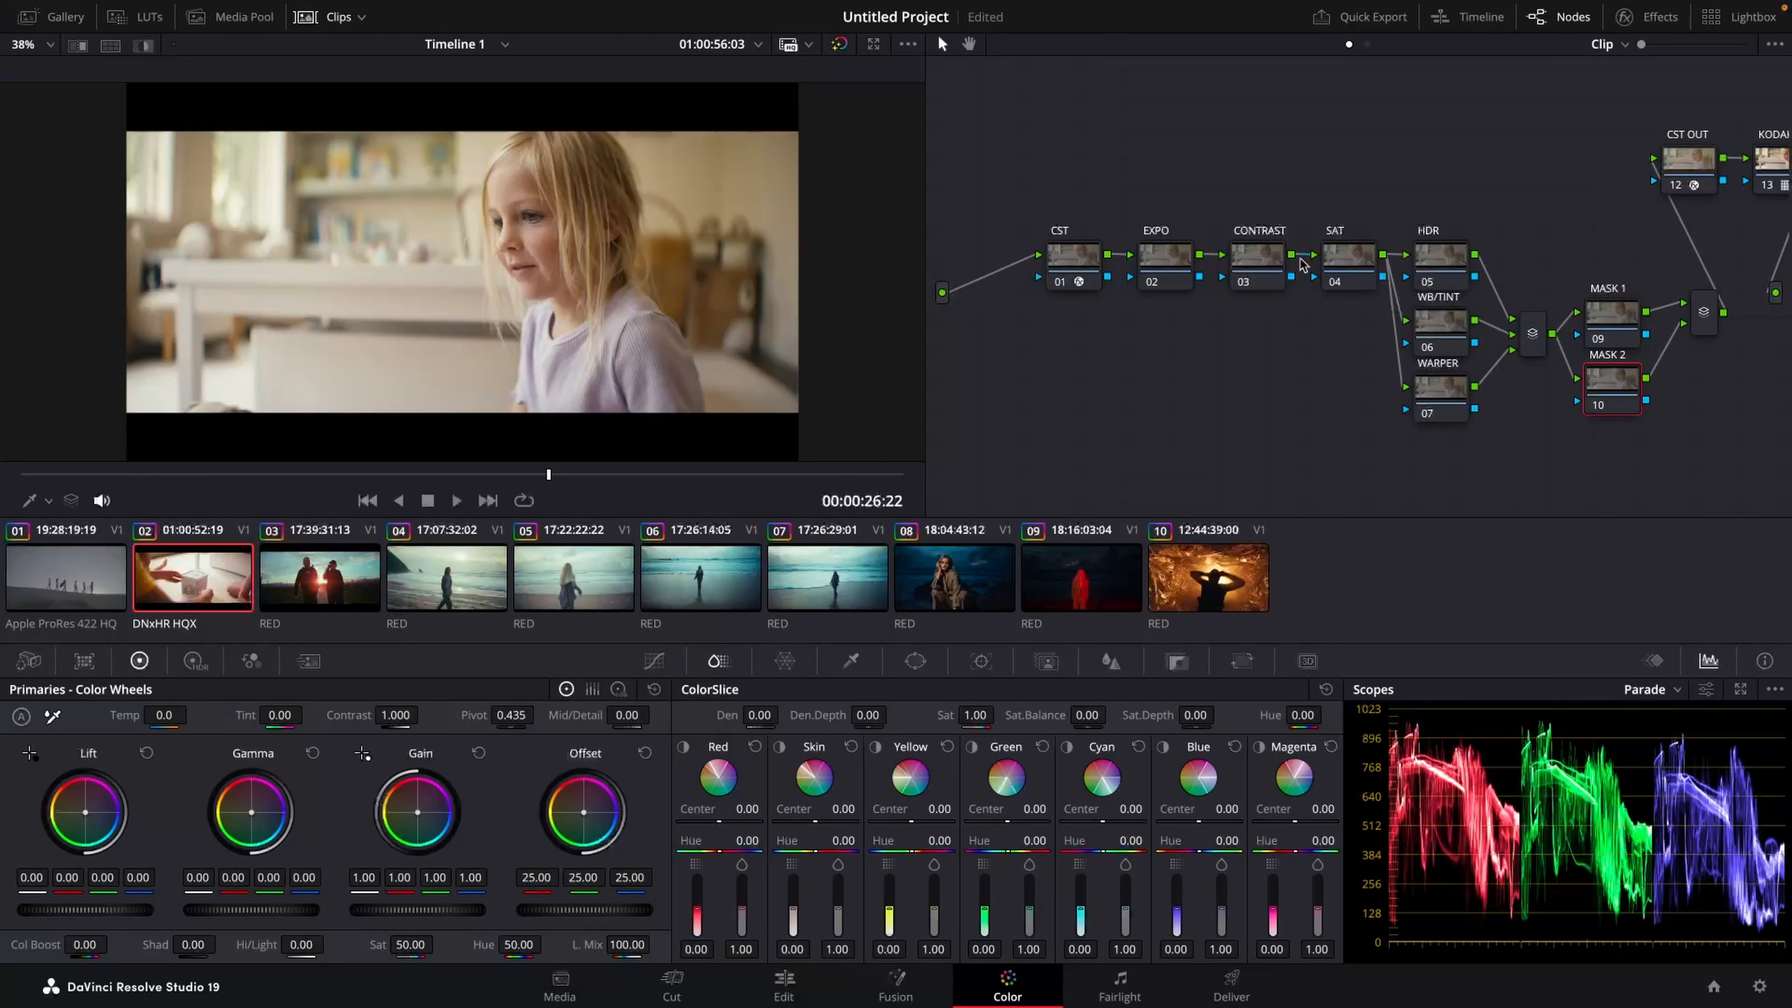
Step: Compare the image with the CONTRAST node off and on, and check the frame in full screen
{"action": "left_click", "coordinate": [1149, 261]}
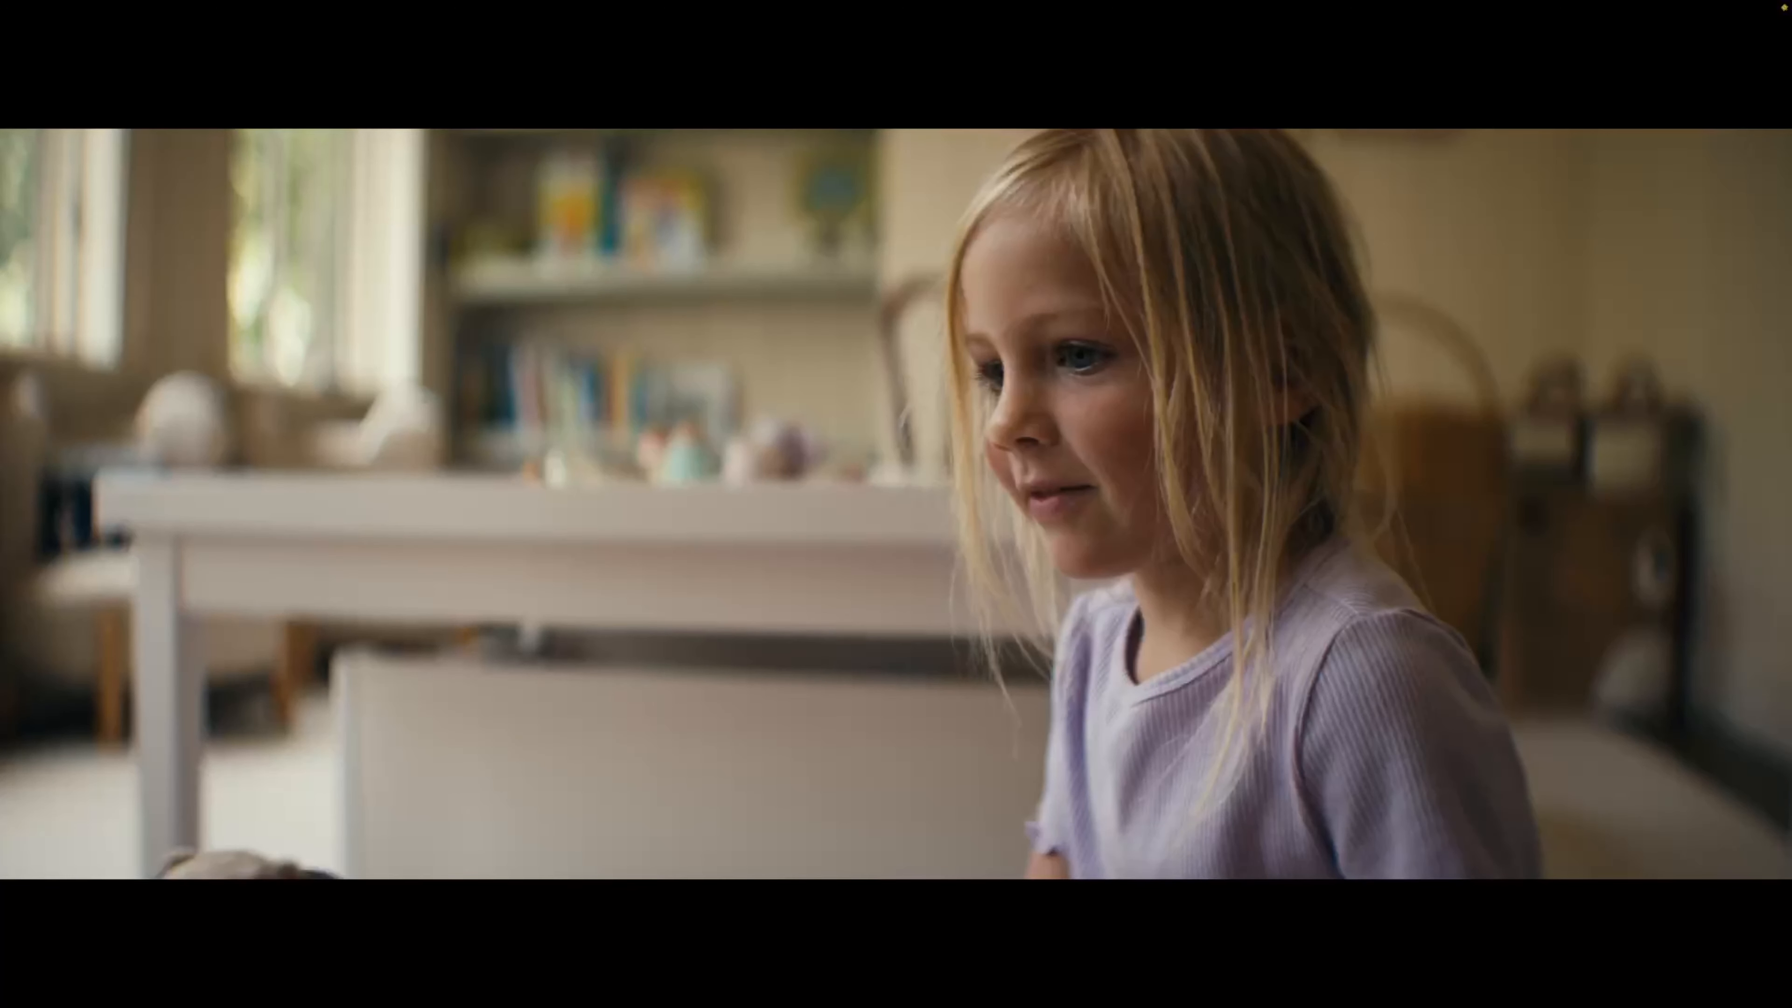
{"action": "key", "text": "Escape"}
{"action": "key", "text": "super+d"}
{"action": "key", "text": "super+d"}
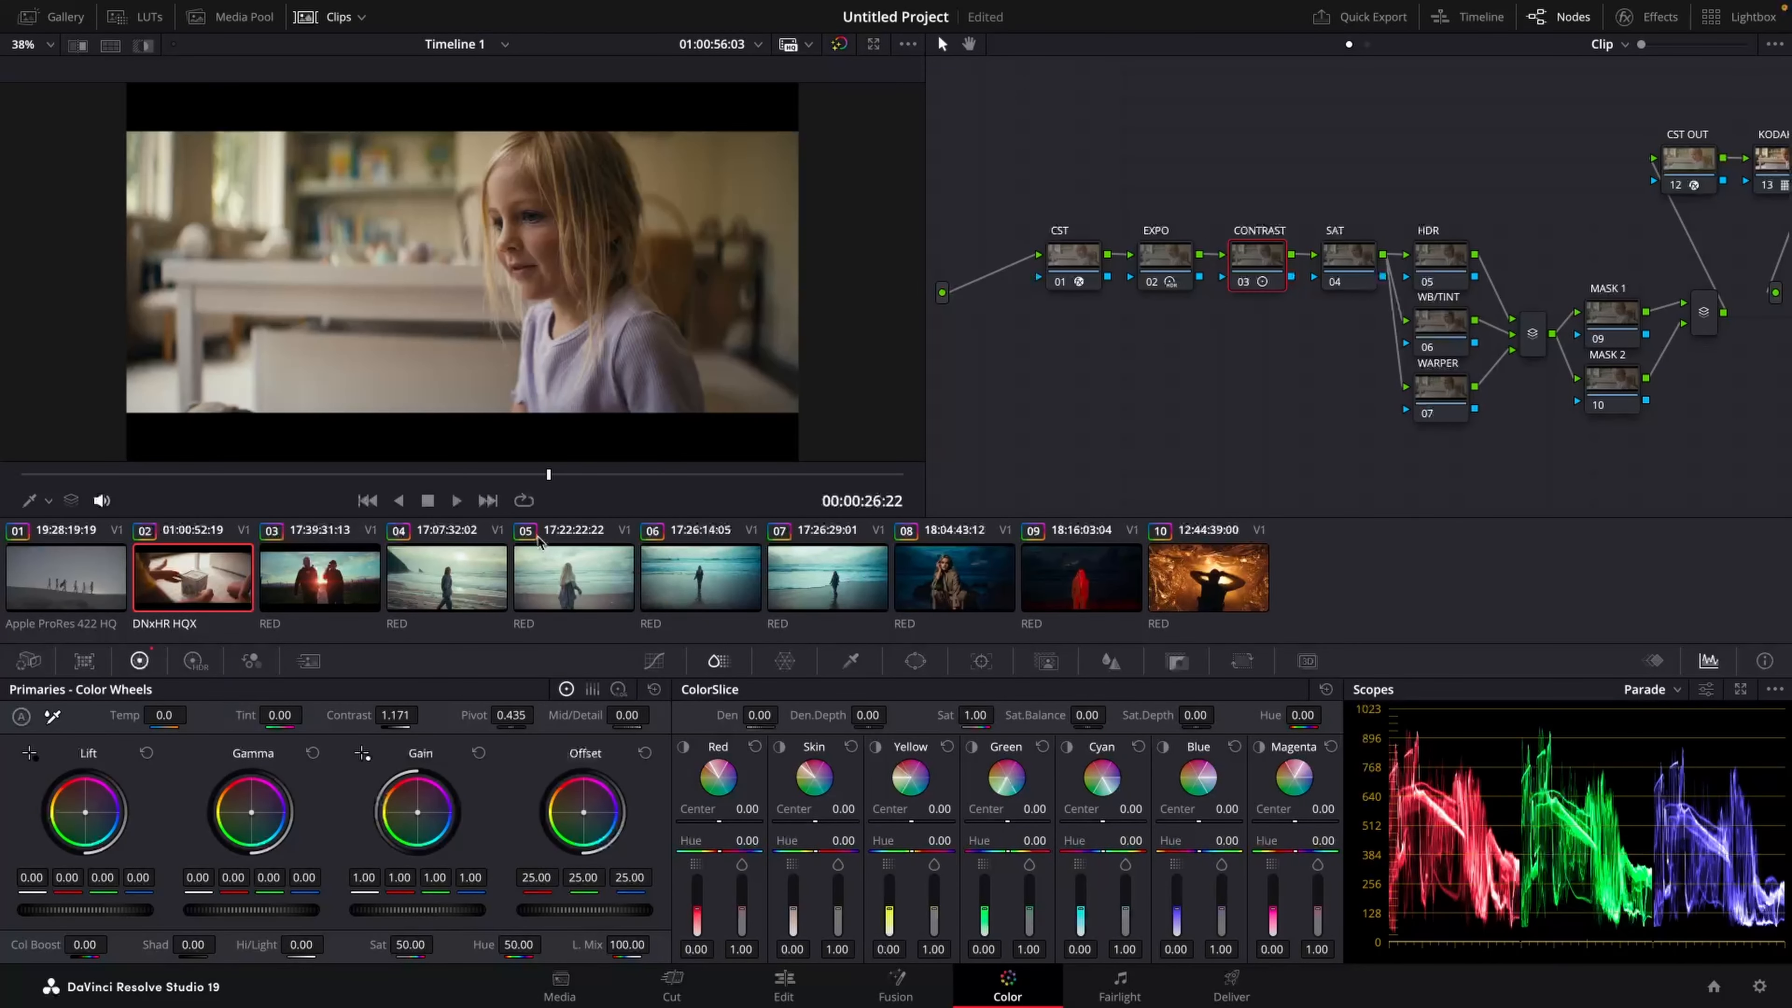
{"action": "key", "text": "super+f"}
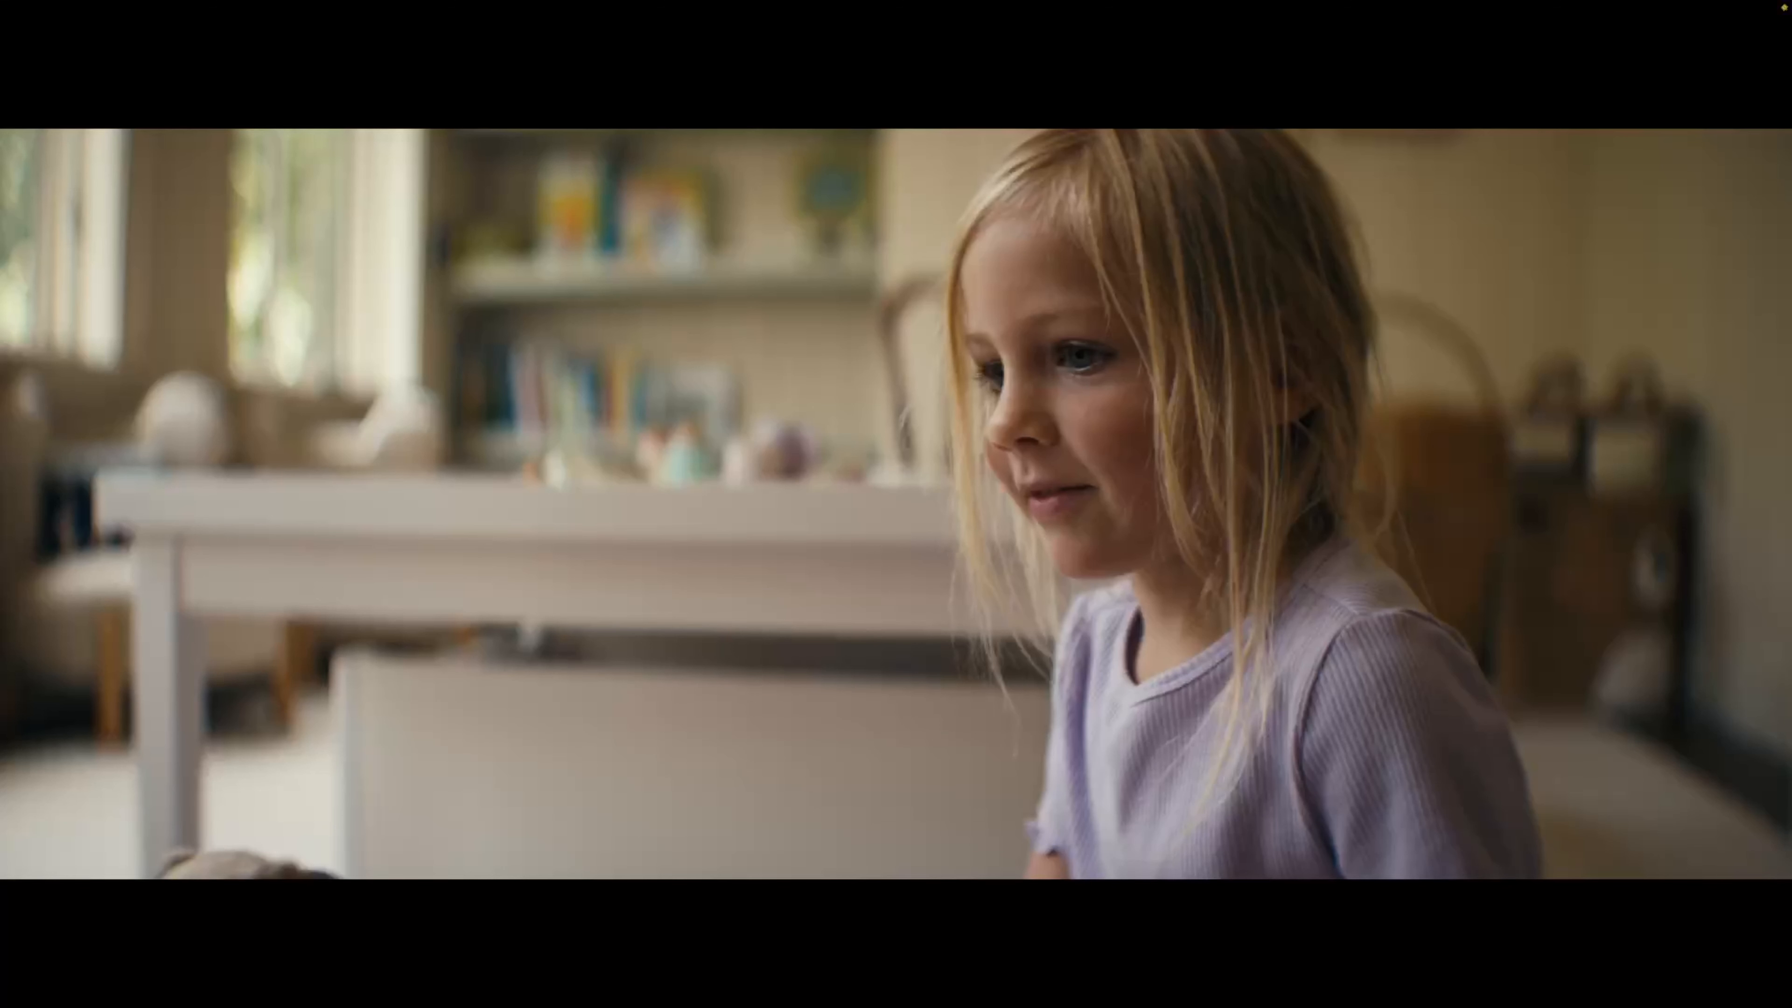
{"action": "key", "text": "Escape"}
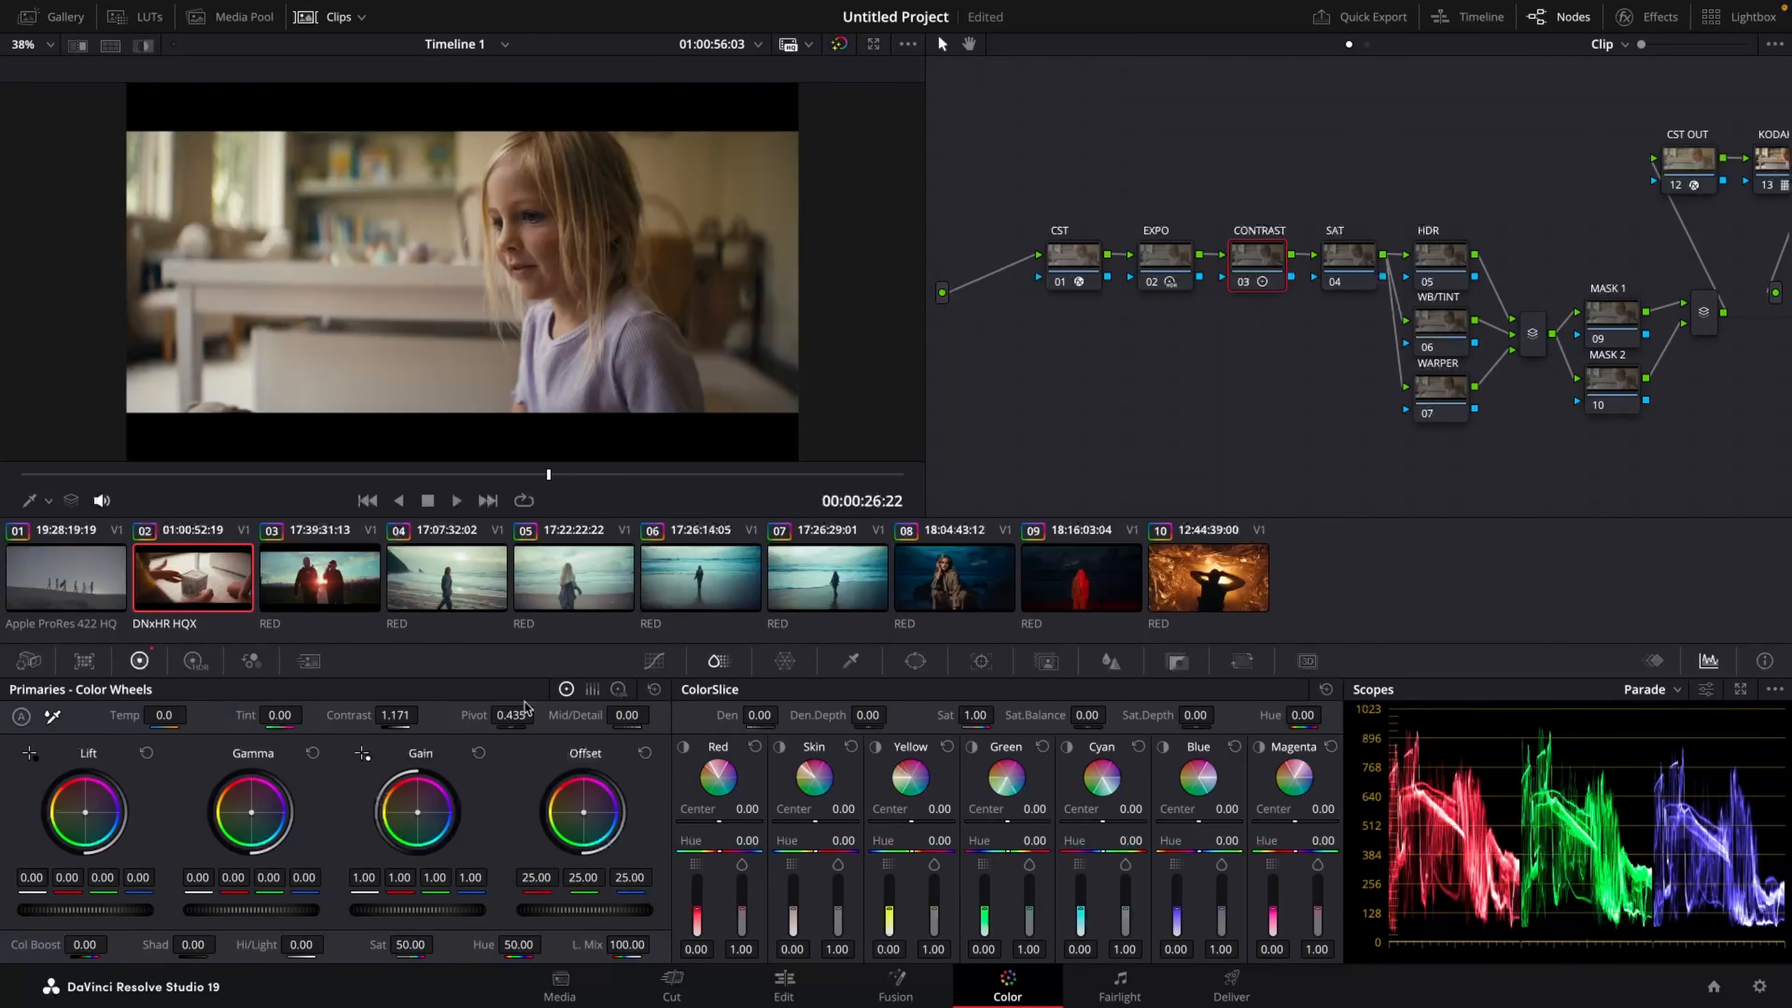
Step: Save the project, set the CONTRAST node's pivot to 0.360 and check the frame in full screen
{"action": "key", "text": "ctrl+s"}
{"action": "left_click", "coordinate": [513, 715]}
{"action": "type", "text": "0,36"}
{"action": "key", "text": "Return"}
{"action": "left_click", "coordinate": [521, 716]}
{"action": "left_click", "coordinate": [522, 715]}
{"action": "left_click_drag", "start_coordinate": [512, 715], "coordinate": [528, 715]}
{"action": "type", "text": "336"}
{"action": "key", "text": "Return"}
{"action": "key", "text": "super+f"}
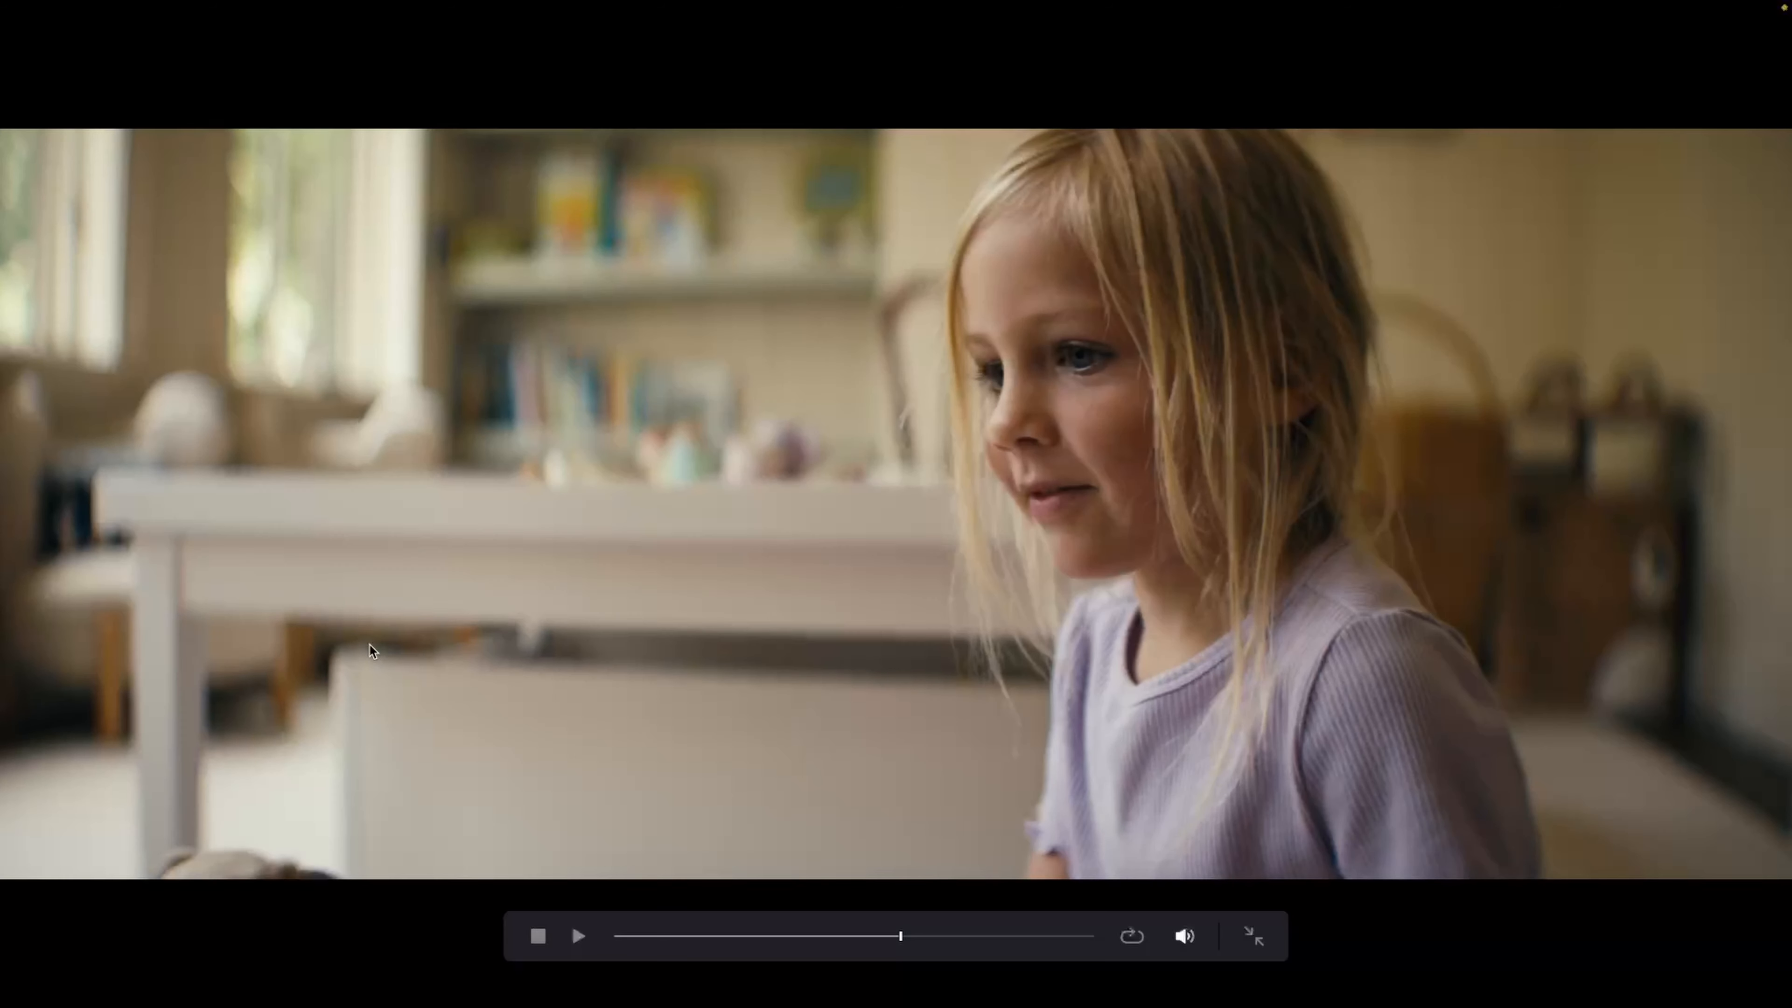
{"action": "key", "text": "super+f"}
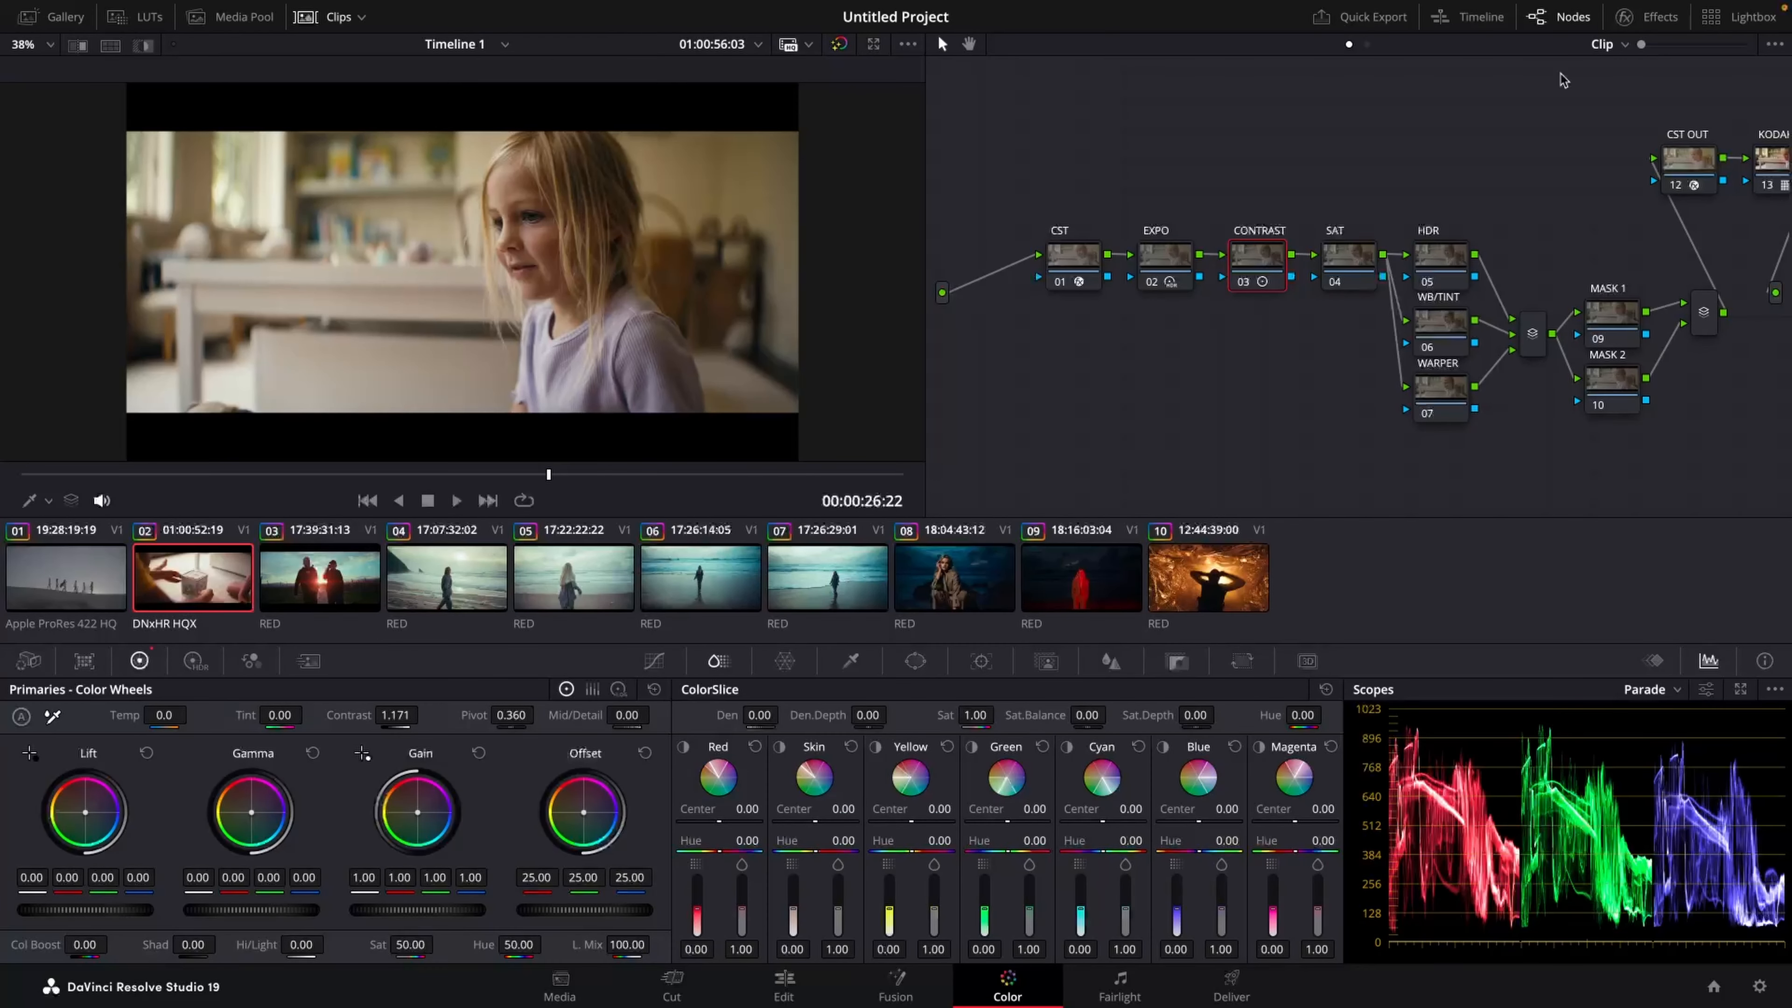
Step: Compare the frame with the CONTRAST node and the SAT node each switched off and on, viewing it in full screen
{"action": "key", "text": "super+d"}
{"action": "key", "text": "super+d"}
{"action": "left_click", "coordinate": [1262, 265]}
{"action": "key", "text": "super+d"}
{"action": "key", "text": "super+f"}
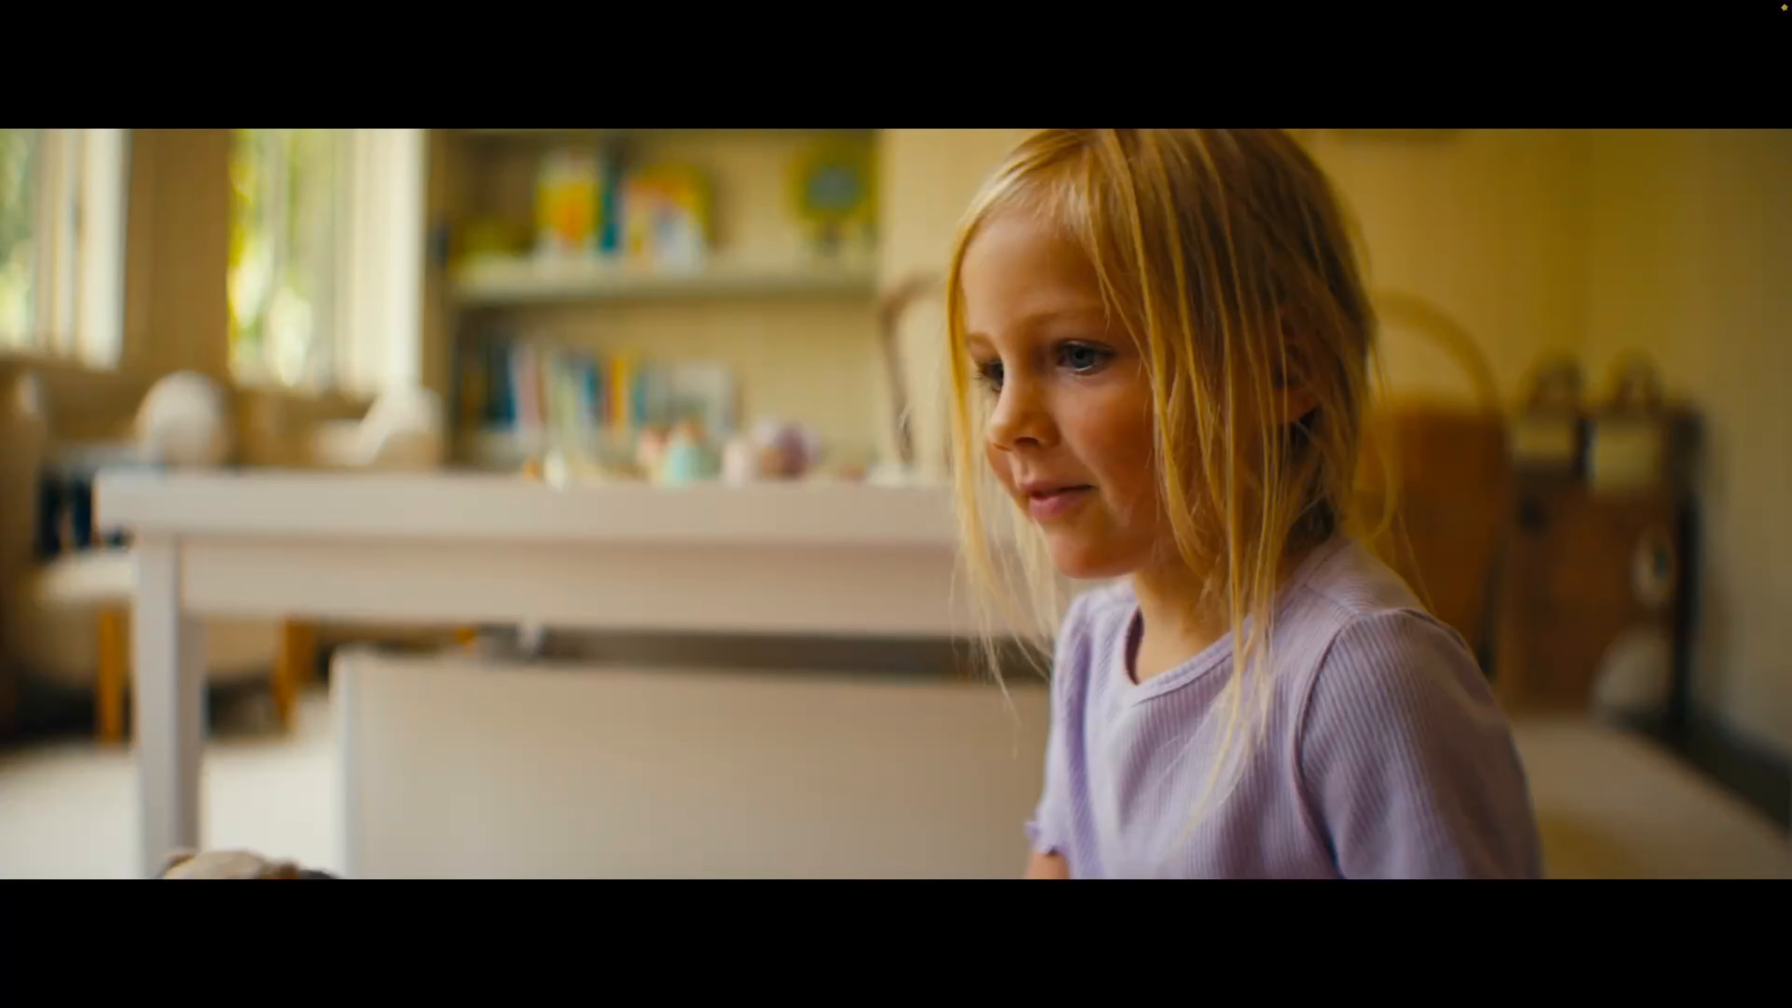
{"action": "key", "text": "super+d"}
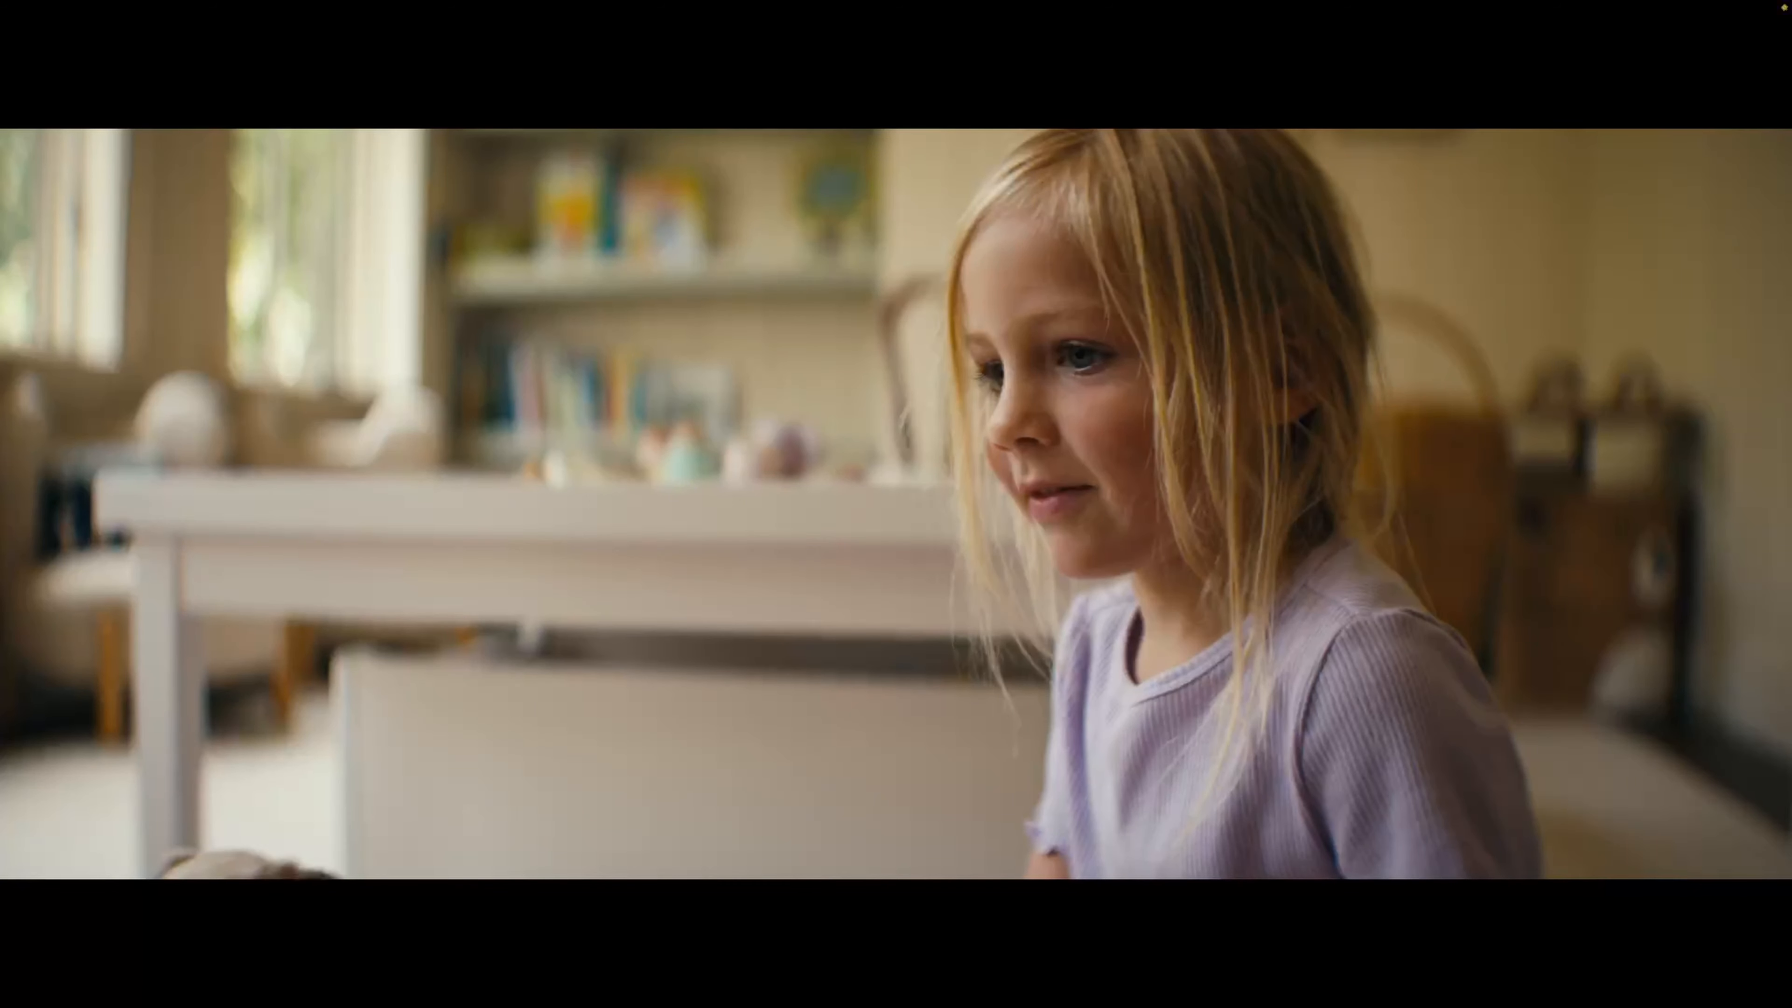
{"action": "key", "text": "super+f"}
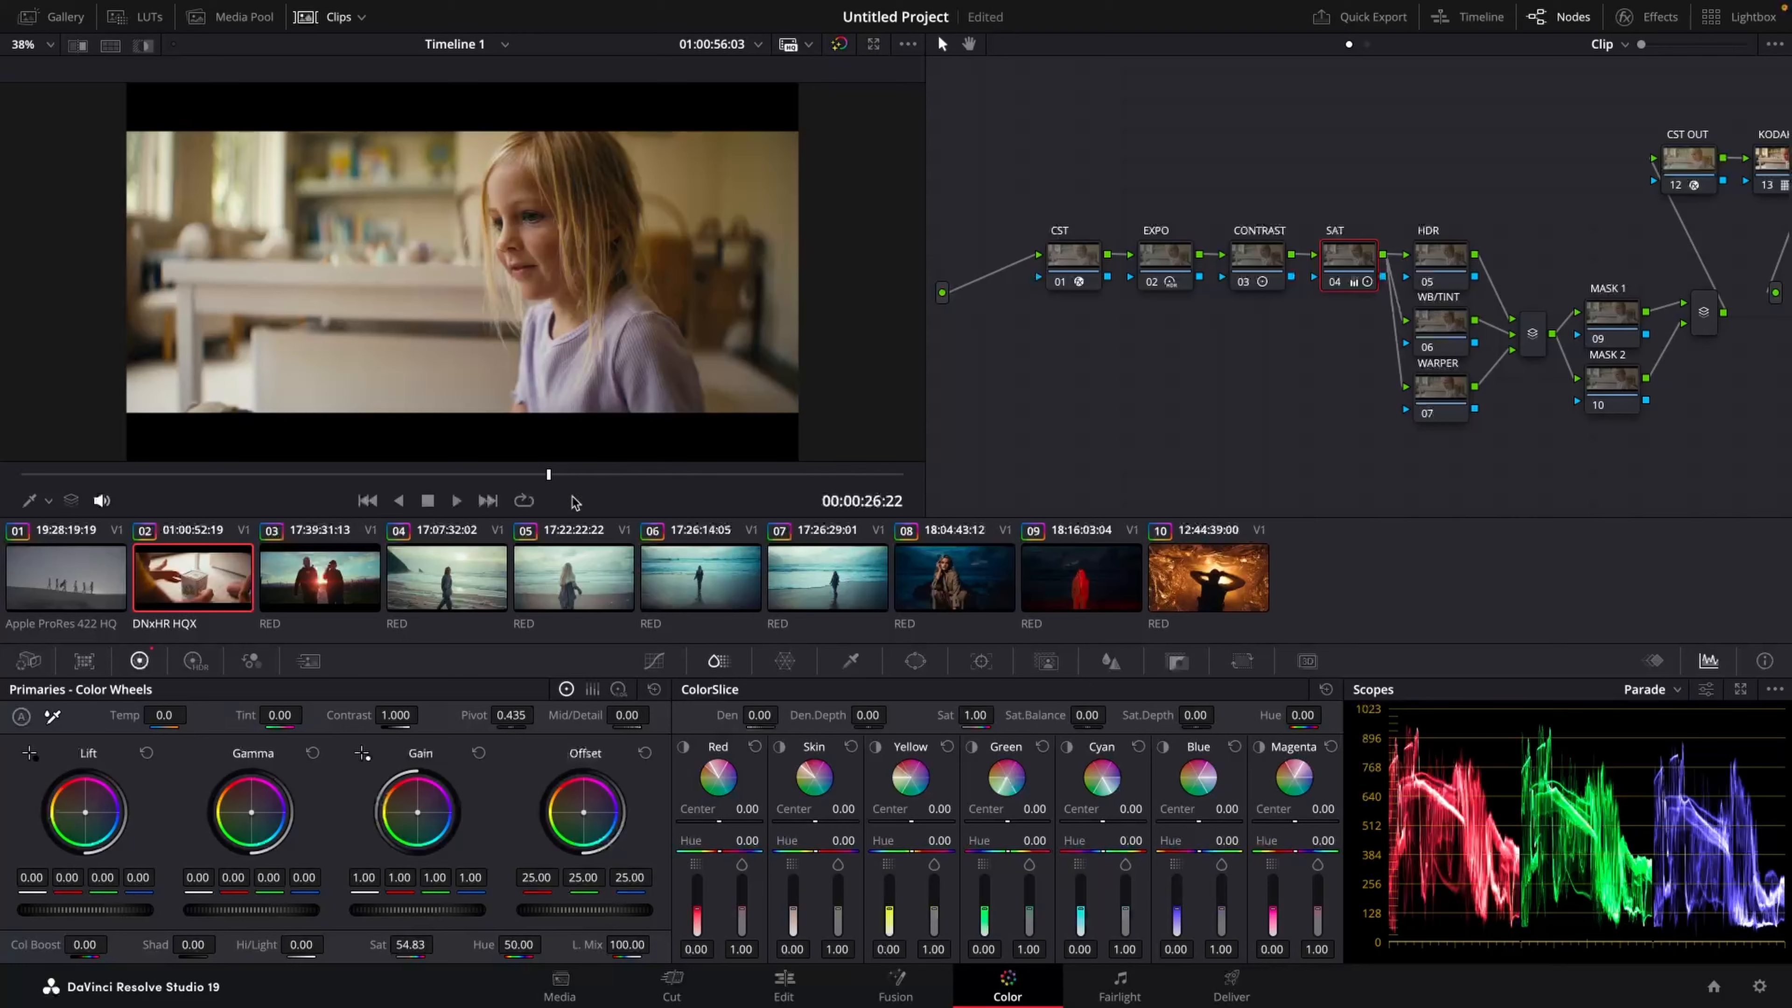
Step: Play the graded clip from its start in full screen
{"action": "left_click_drag", "start_coordinate": [105, 472], "coordinate": [26, 477]}
{"action": "key", "text": "super+f"}
{"action": "key", "text": "space"}
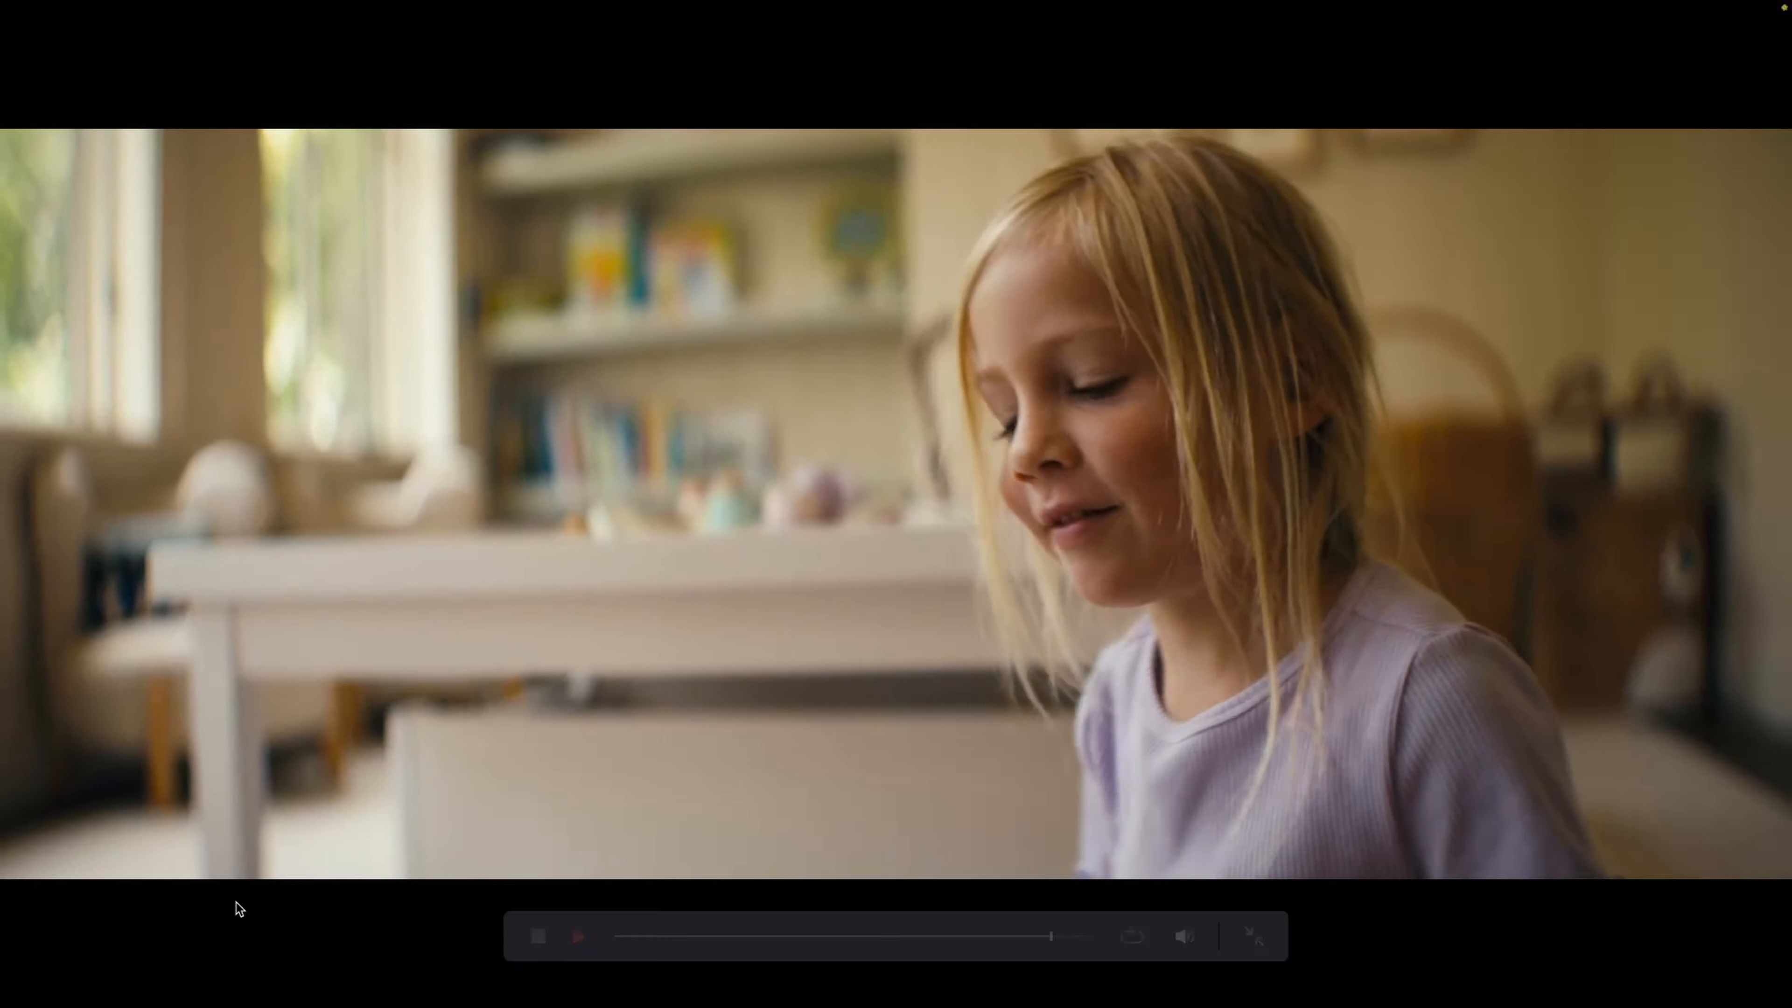
{"action": "key", "text": "Escape"}
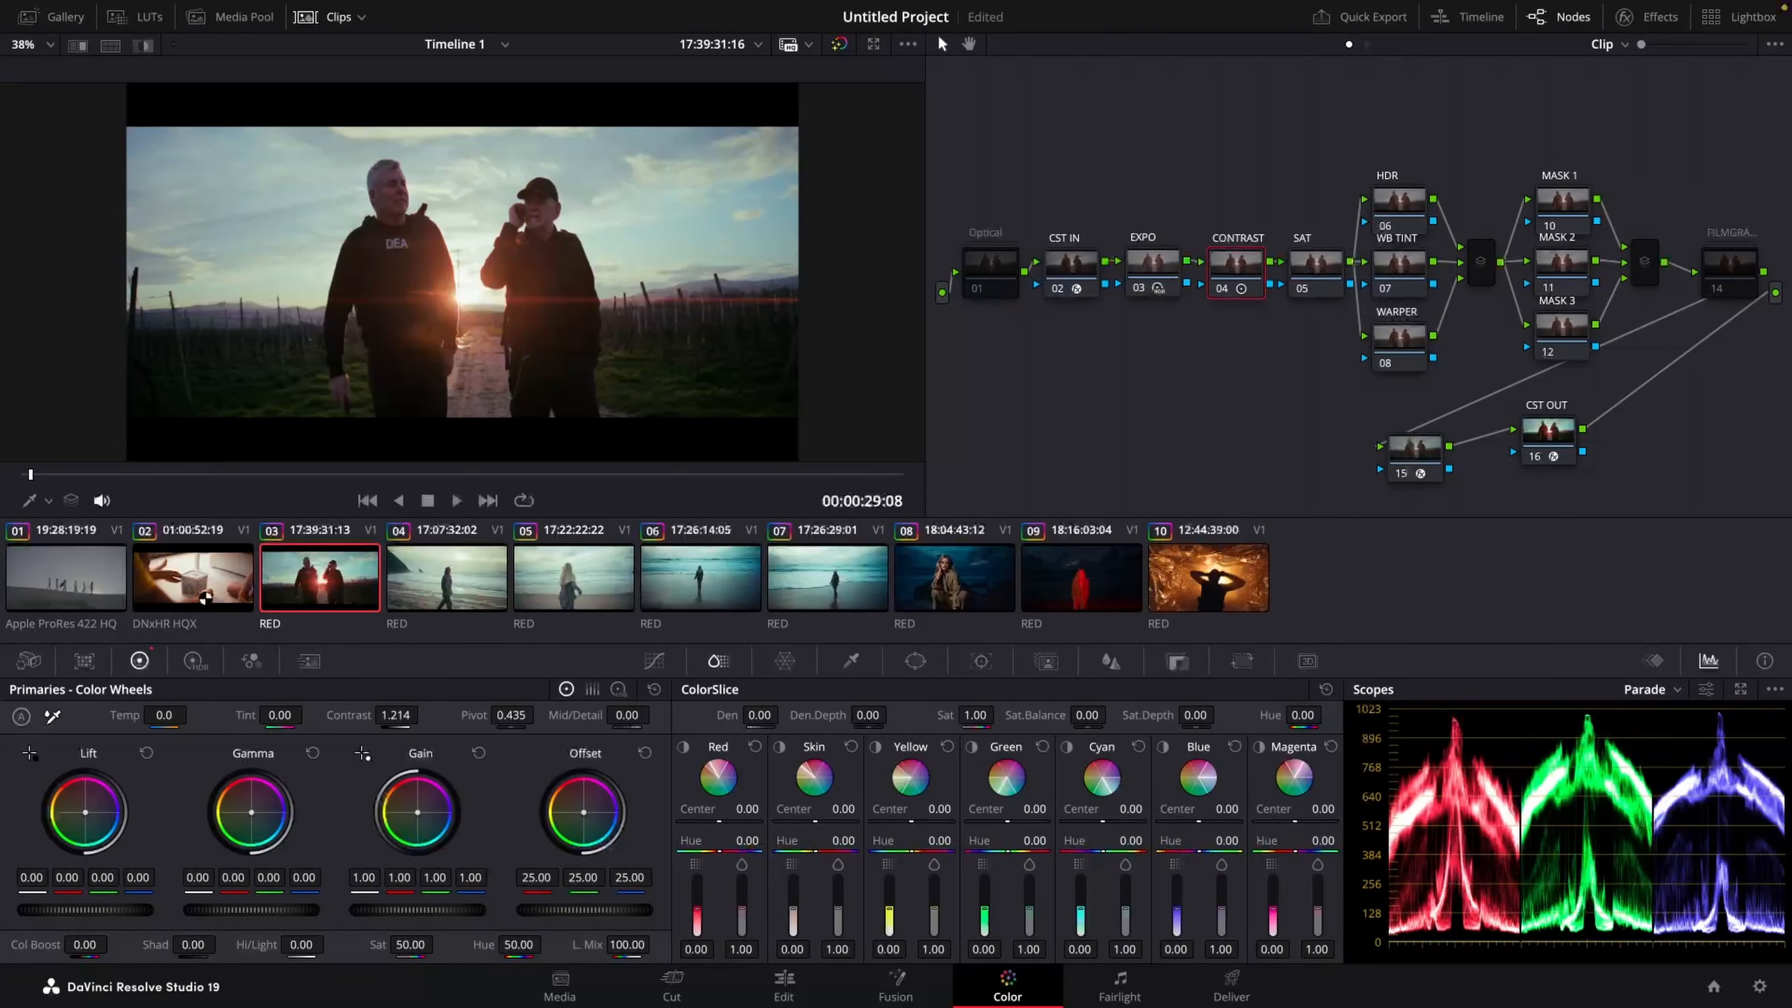
Step: Return to clip 02, turn on loop playback and place the playhead at 00:00:26:23
{"action": "left_click", "coordinate": [200, 592]}
{"action": "left_click_drag", "start_coordinate": [595, 475], "coordinate": [706, 482]}
{"action": "left_click", "coordinate": [524, 500]}
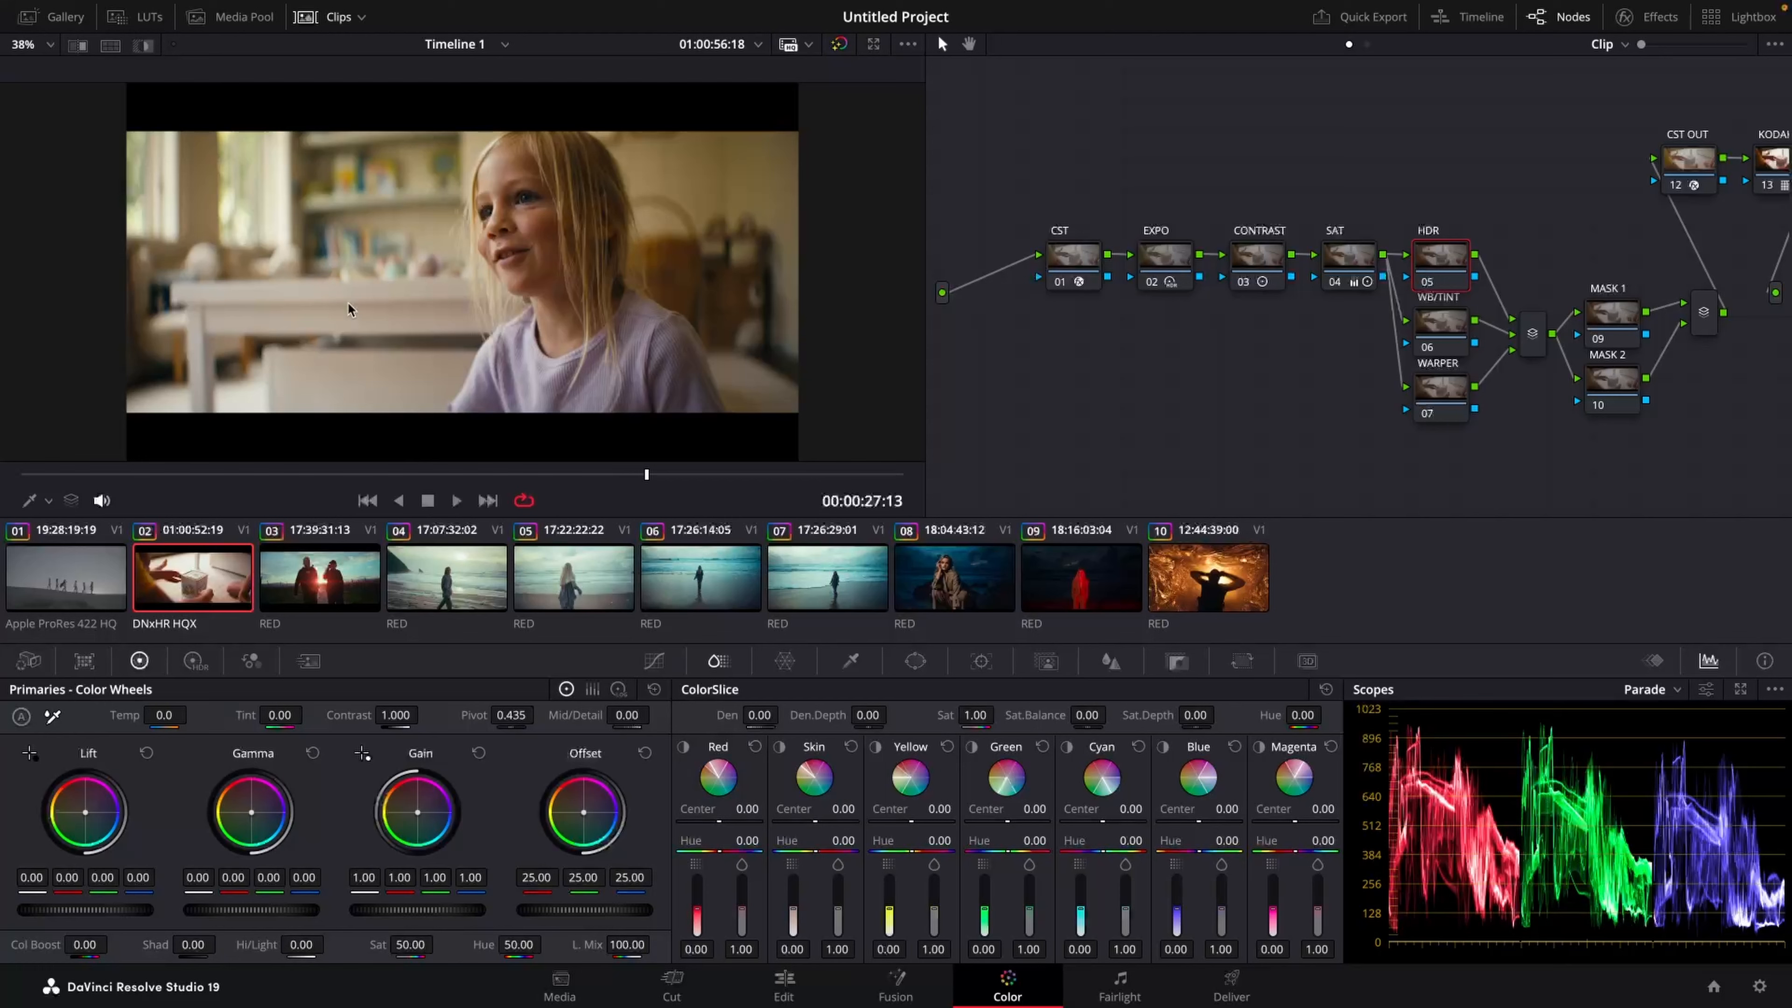
{"action": "left_click_drag", "start_coordinate": [600, 474], "coordinate": [555, 459]}
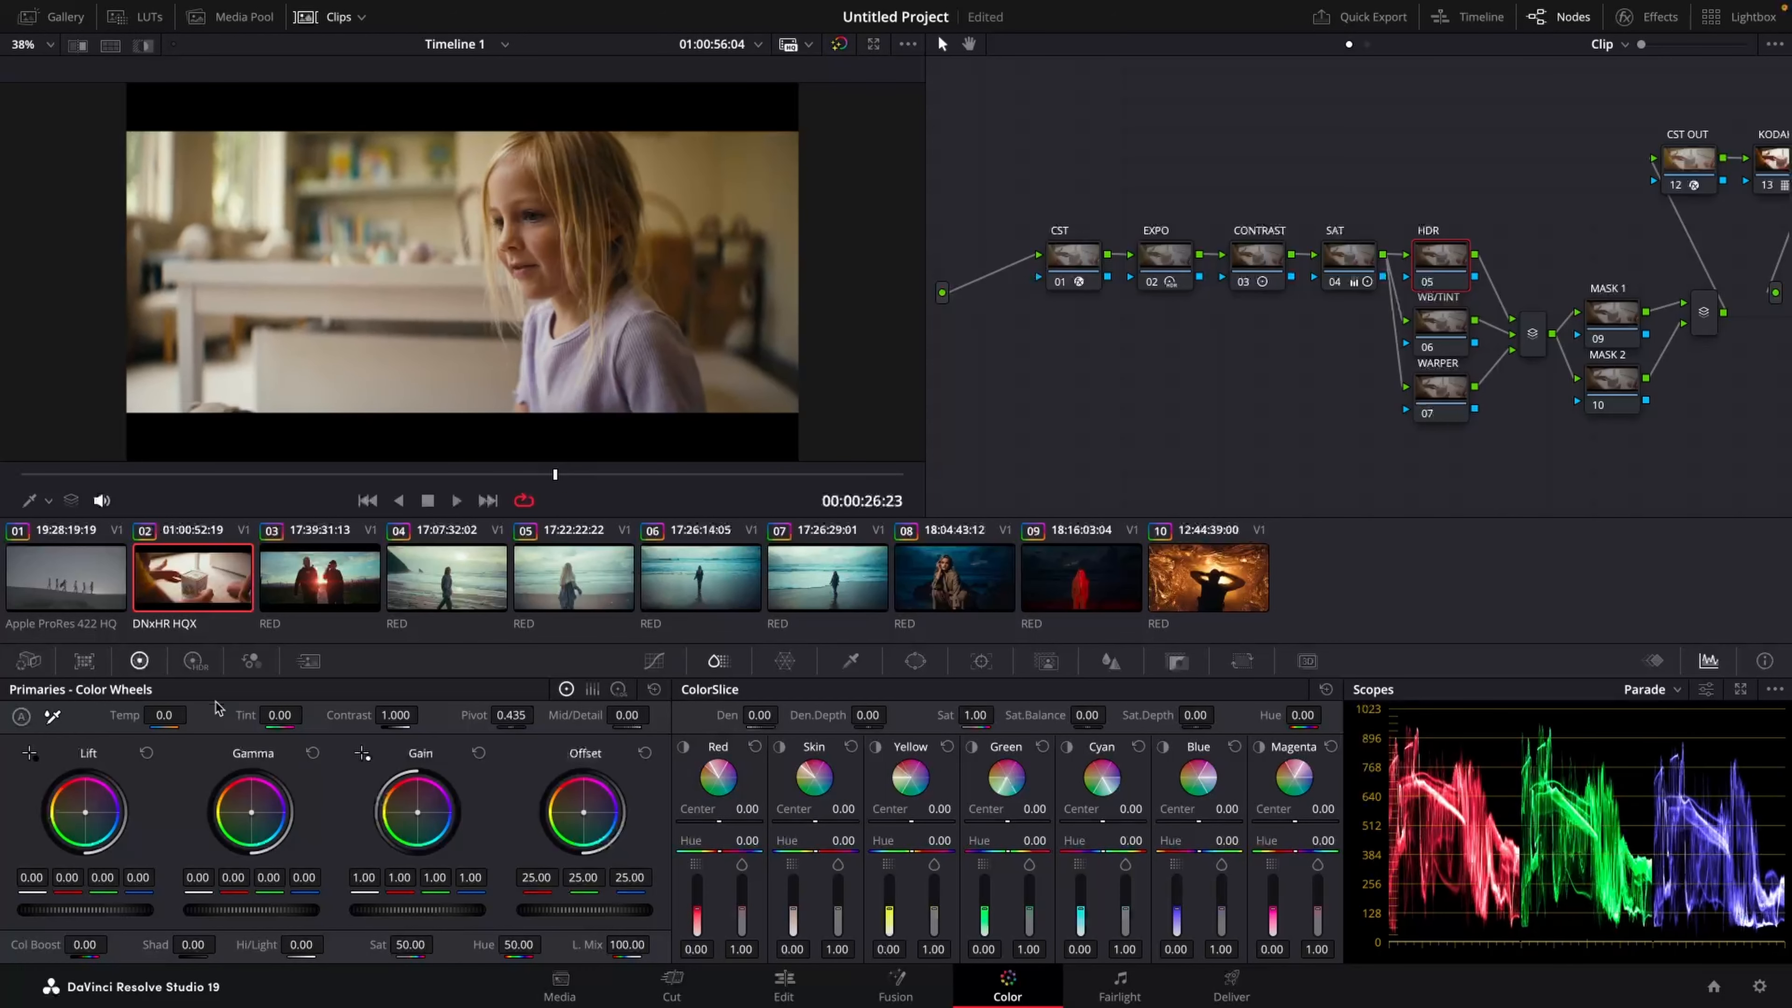
Step: Try a Dark exposure of -2.37 and a Shadow exposure of 0.14 in the HDR node's HDR wheels, resetting each wheel
{"action": "left_click", "coordinate": [196, 661]}
{"action": "mouse_move", "coordinate": [198, 754]}
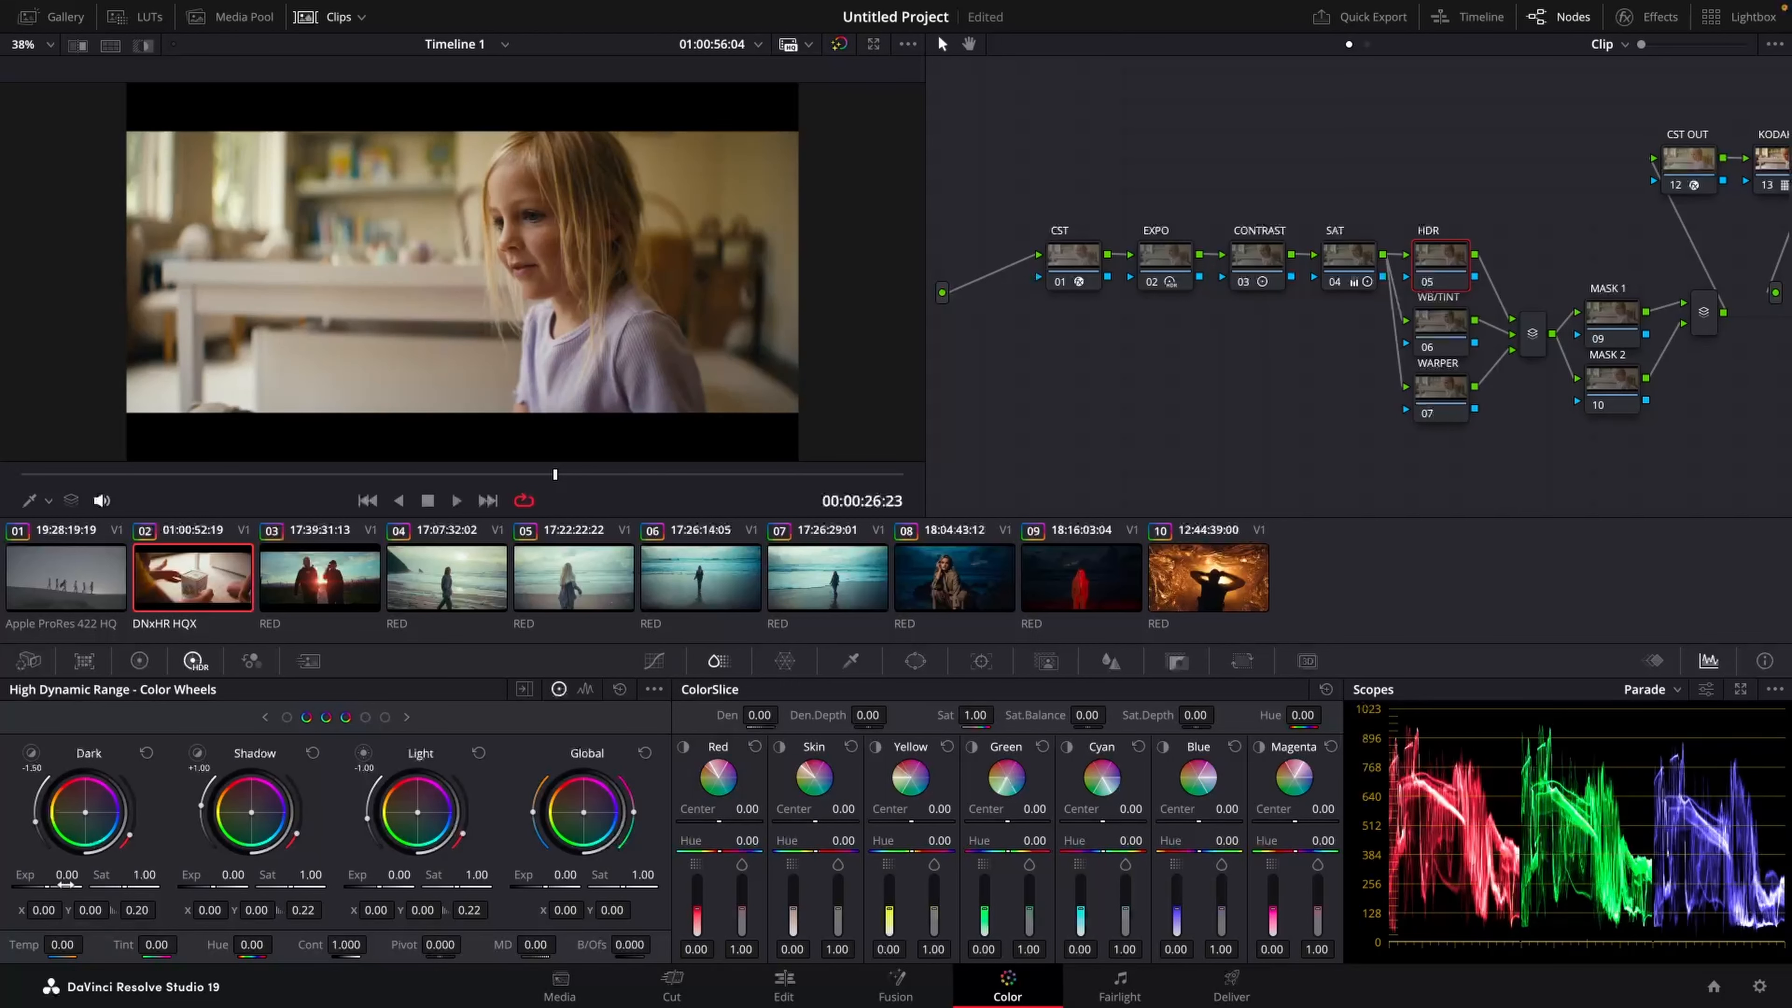
{"action": "left_click_drag", "start_coordinate": [65, 875], "coordinate": [33, 876]}
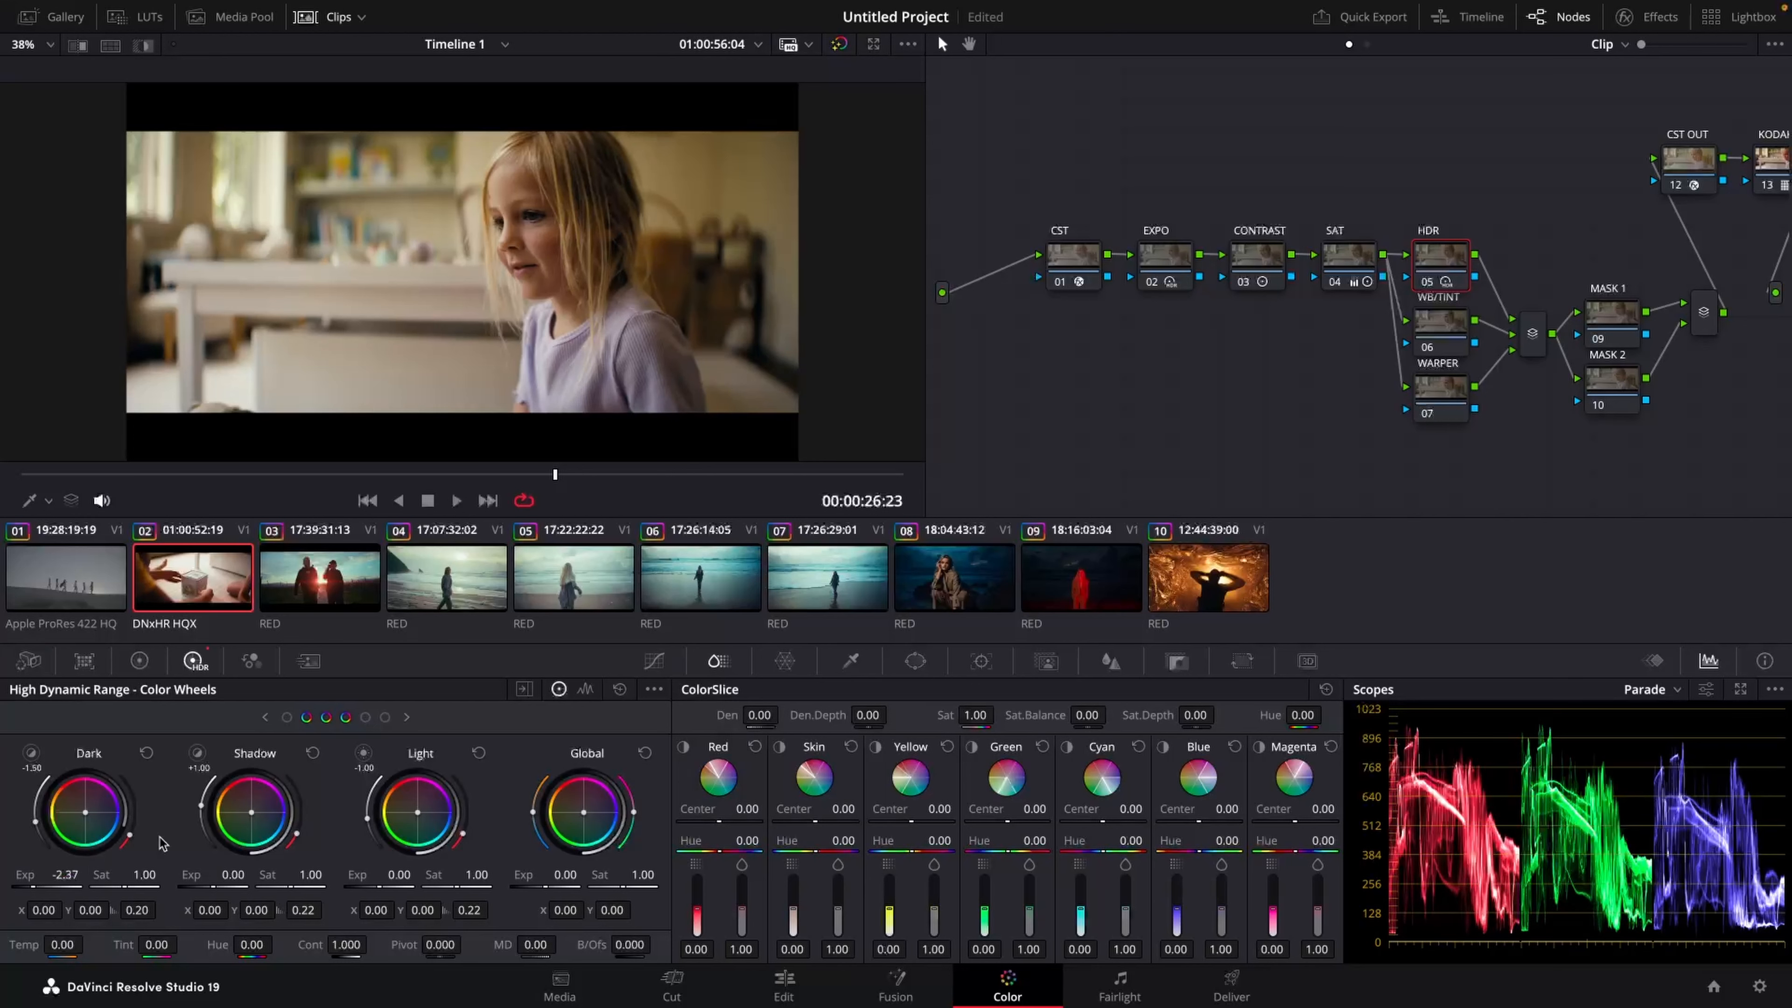
{"action": "left_click", "coordinate": [146, 752]}
{"action": "left_click_drag", "start_coordinate": [233, 875], "coordinate": [241, 874]}
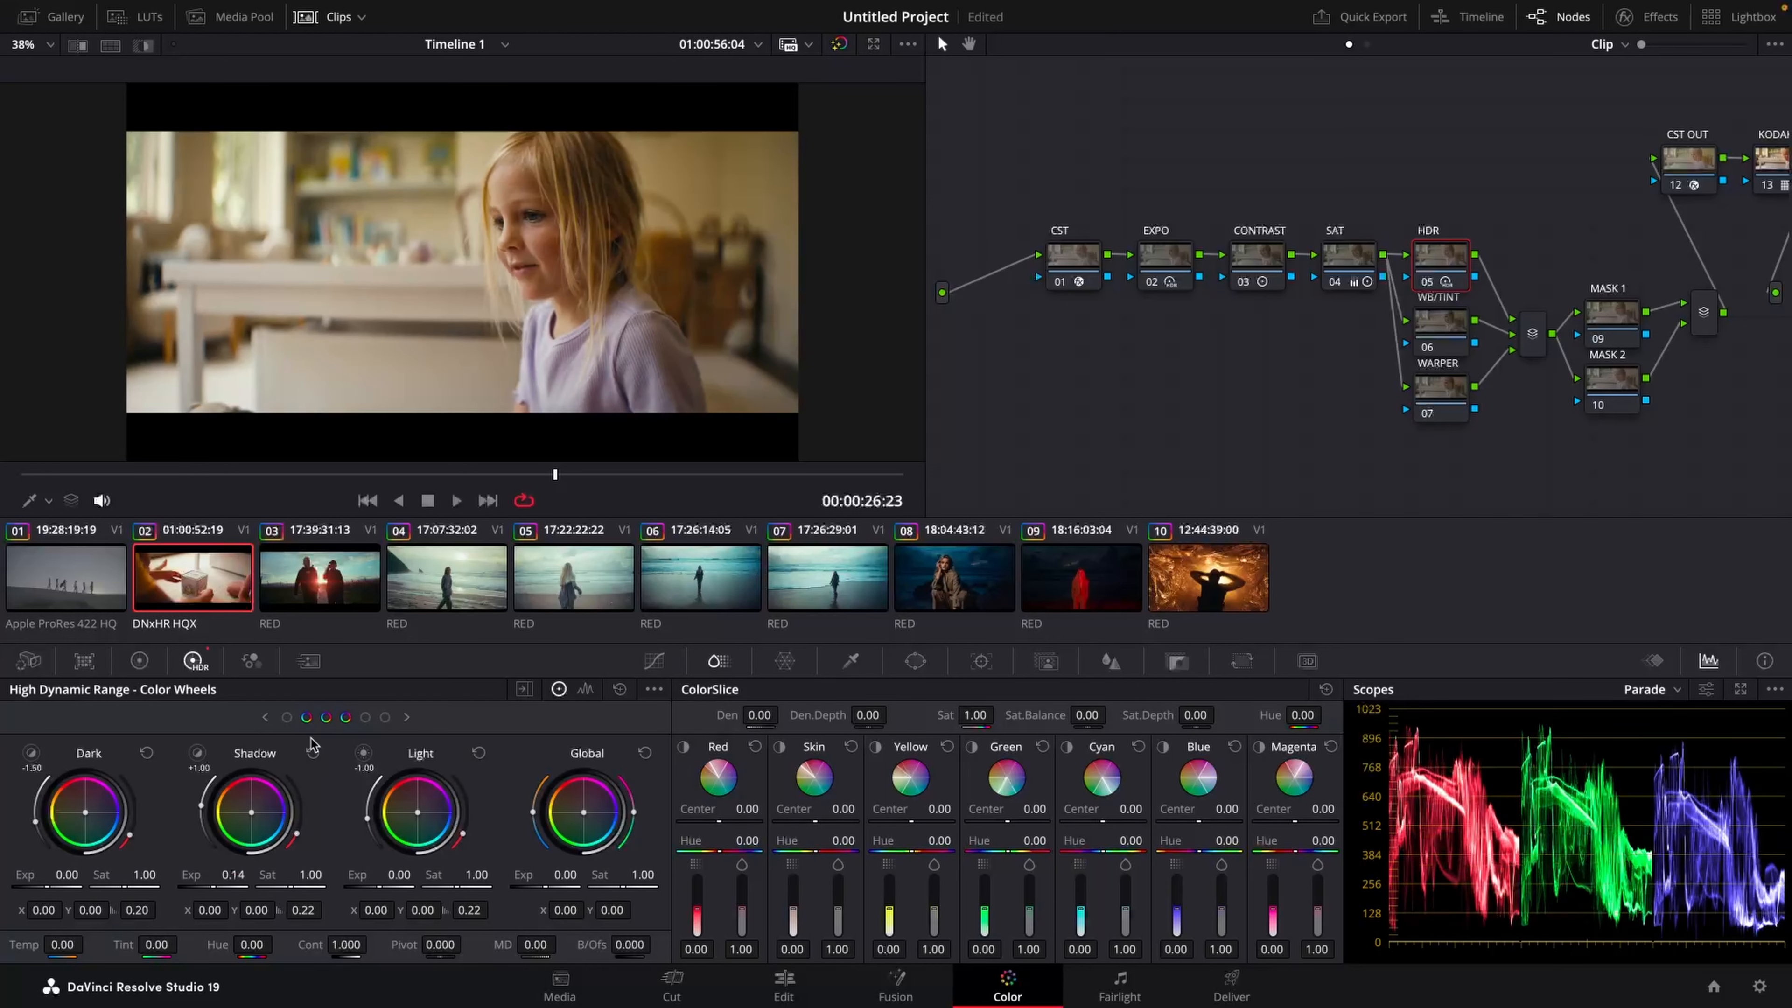
{"action": "left_click", "coordinate": [313, 752]}
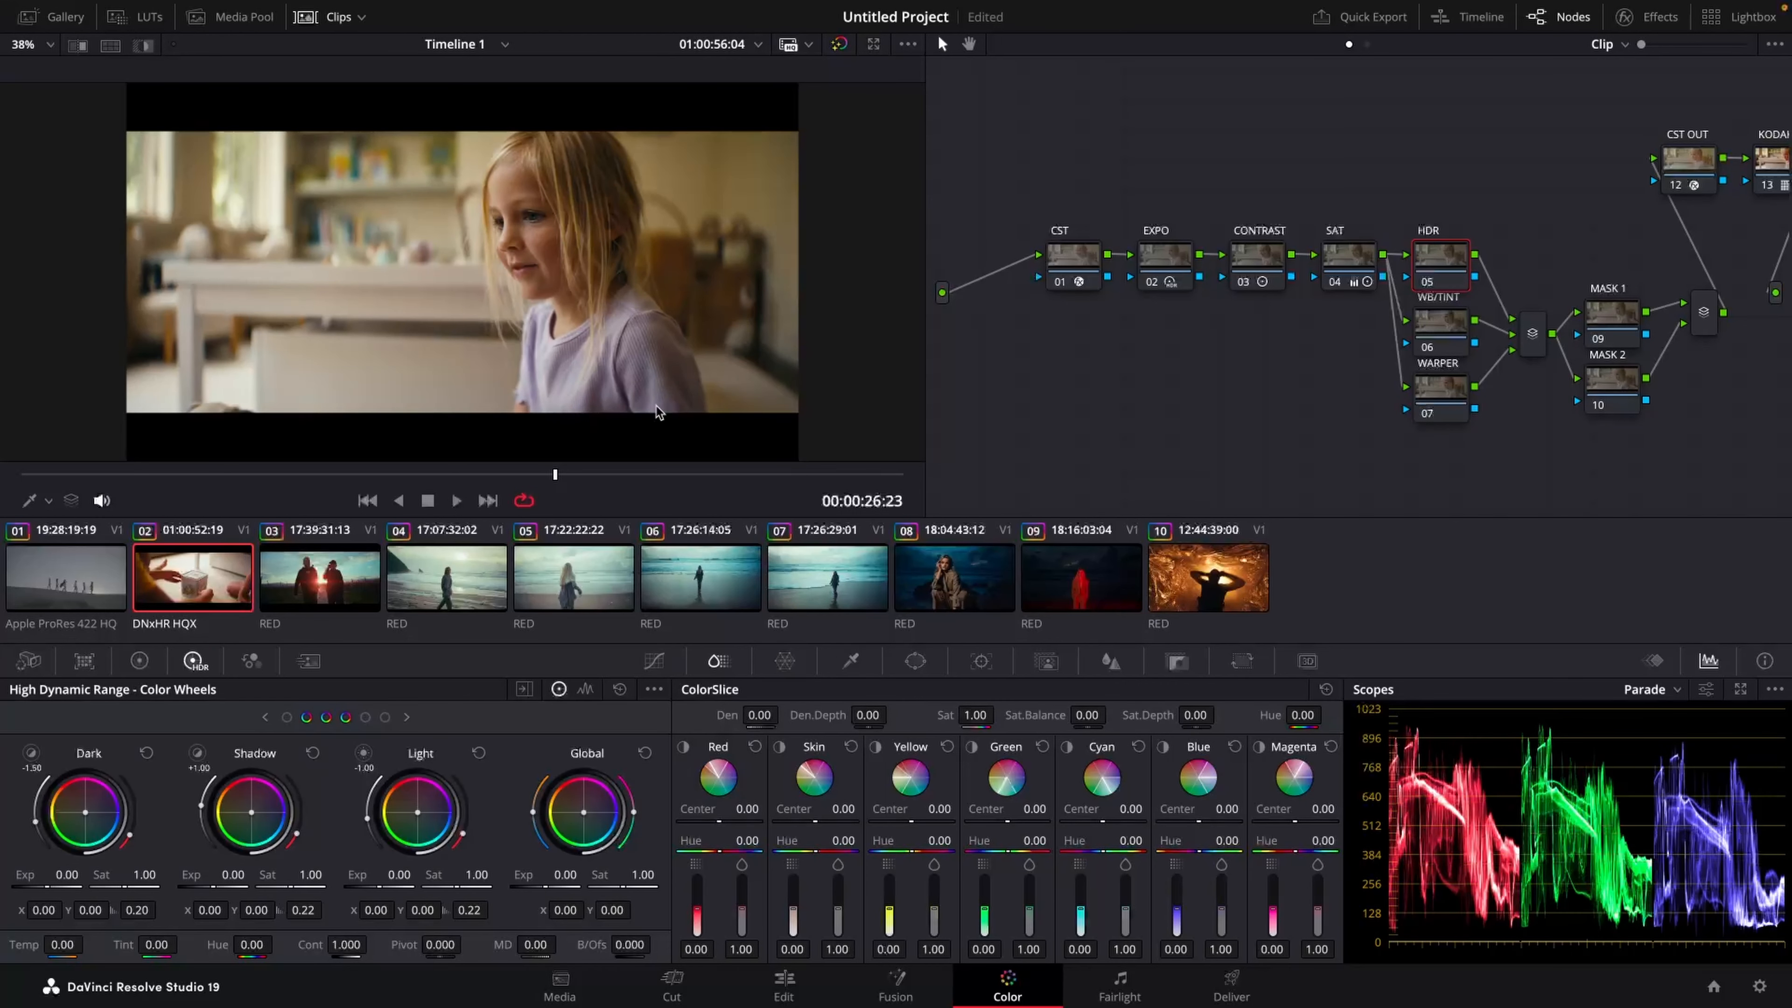
Step: Move the playhead to 00:00:26:14 and reset the grade of the WB/TINT node
{"action": "left_click_drag", "start_coordinate": [471, 475], "coordinate": [425, 475]}
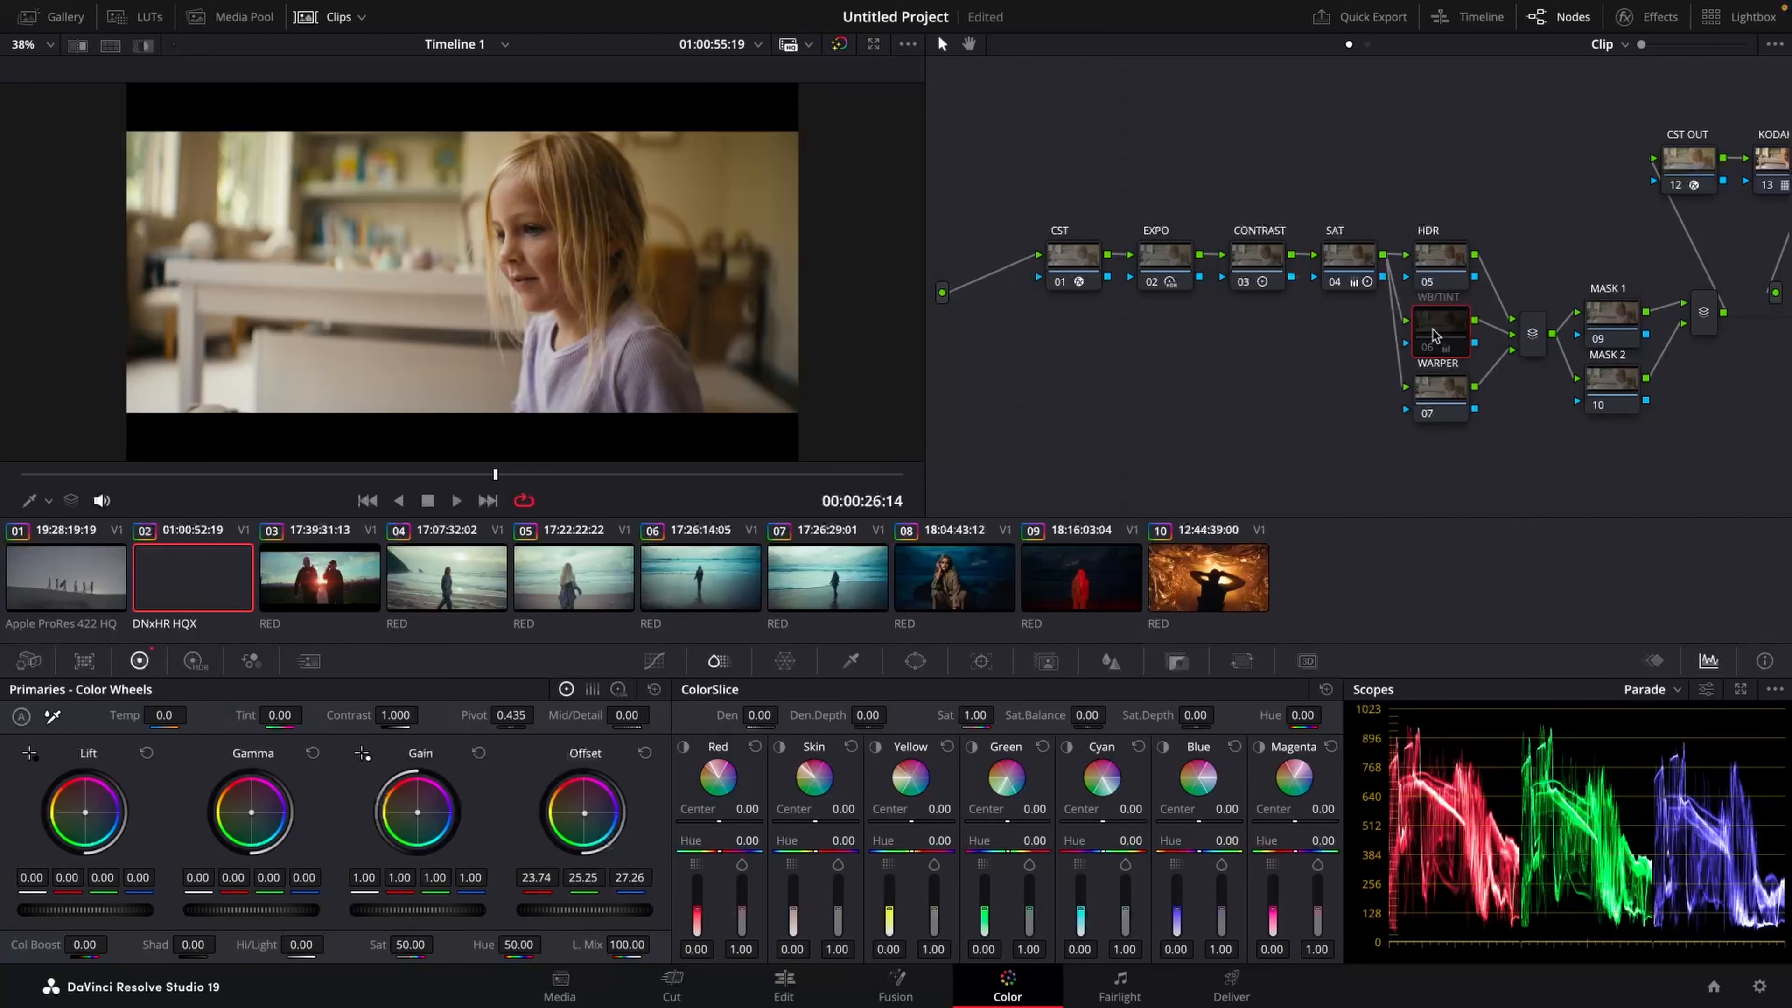
{"action": "right_click", "coordinate": [1439, 339]}
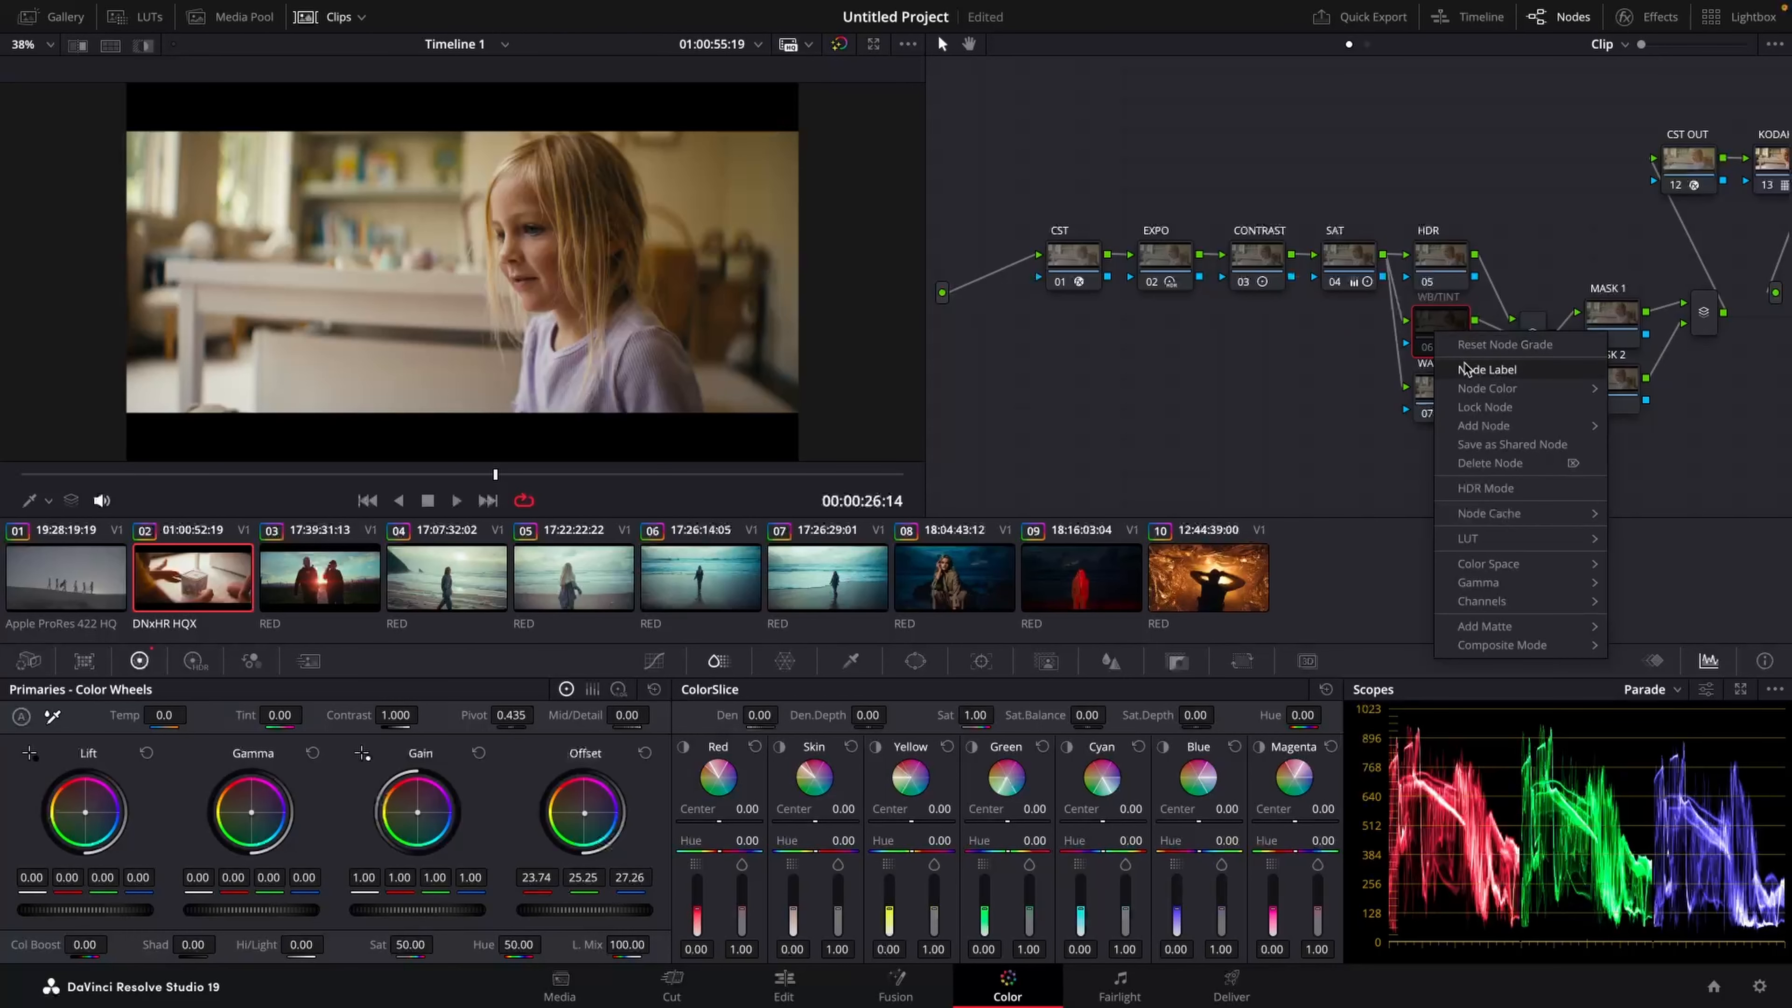
{"action": "left_click", "coordinate": [1480, 346]}
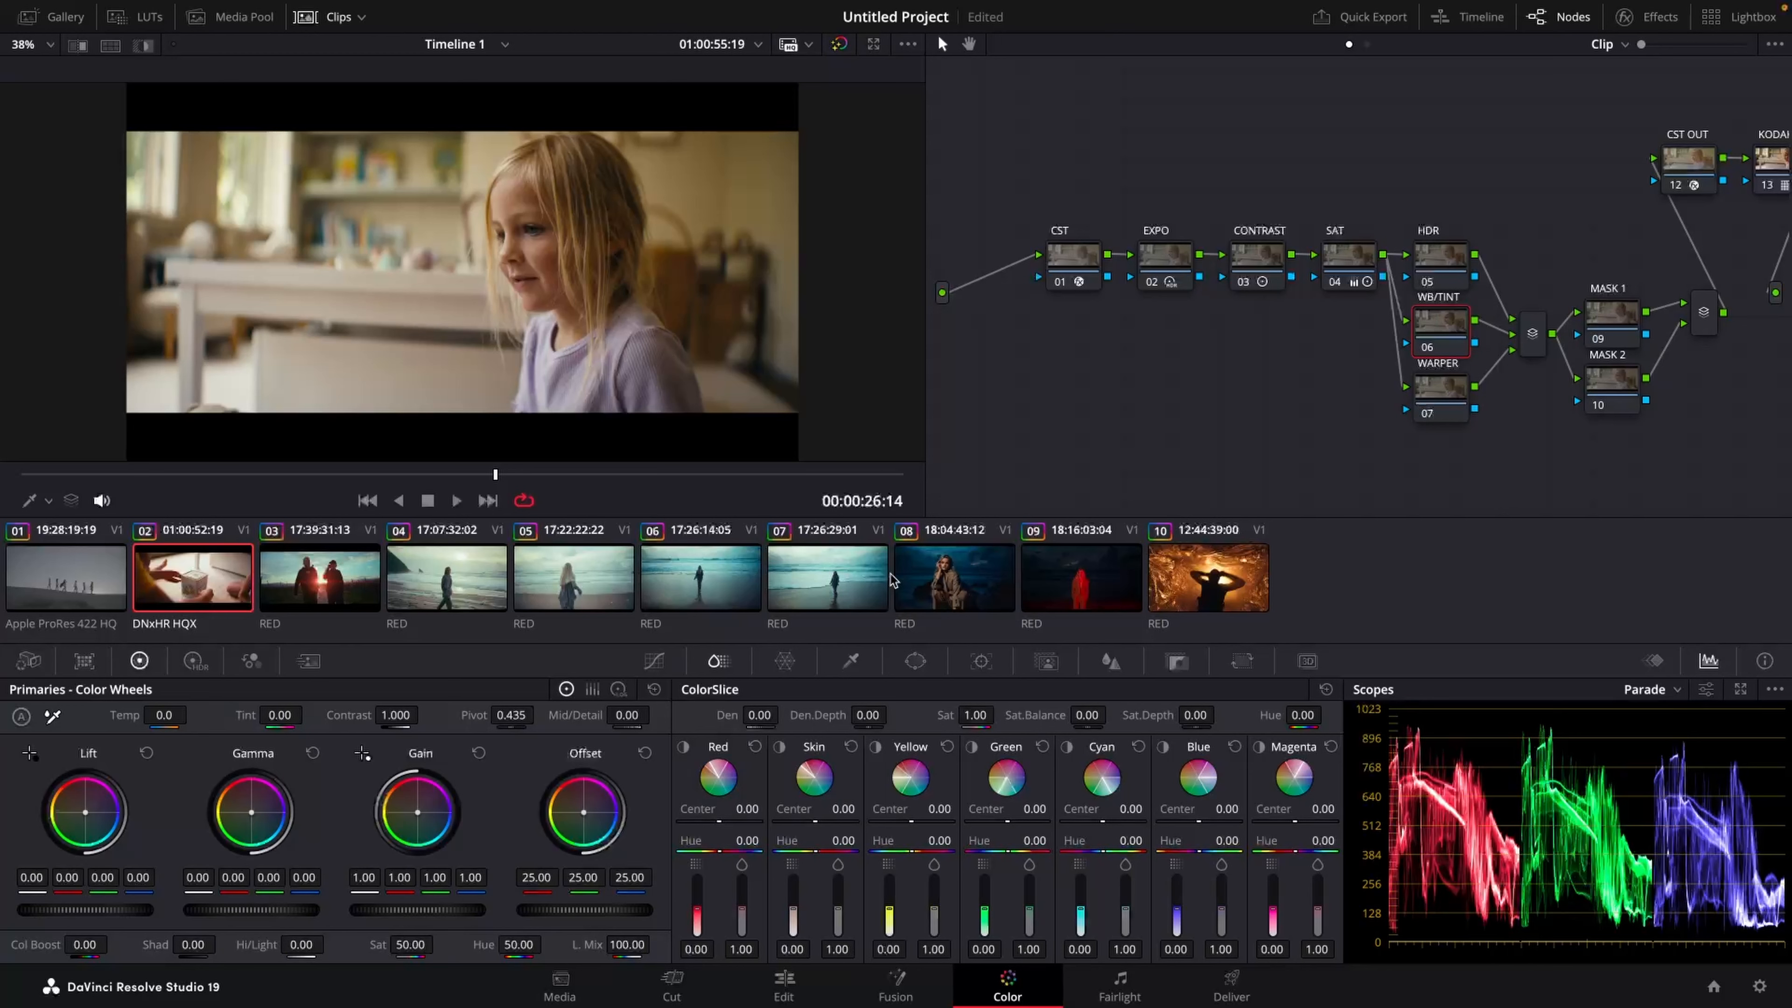
Step: Add a gradient window to the MASK 1 node, falling diagonally from beyond the frame's upper-left corner, with rotation about -66 and softness about 31
{"action": "left_click", "coordinate": [1612, 314]}
{"action": "left_click", "coordinate": [914, 662]}
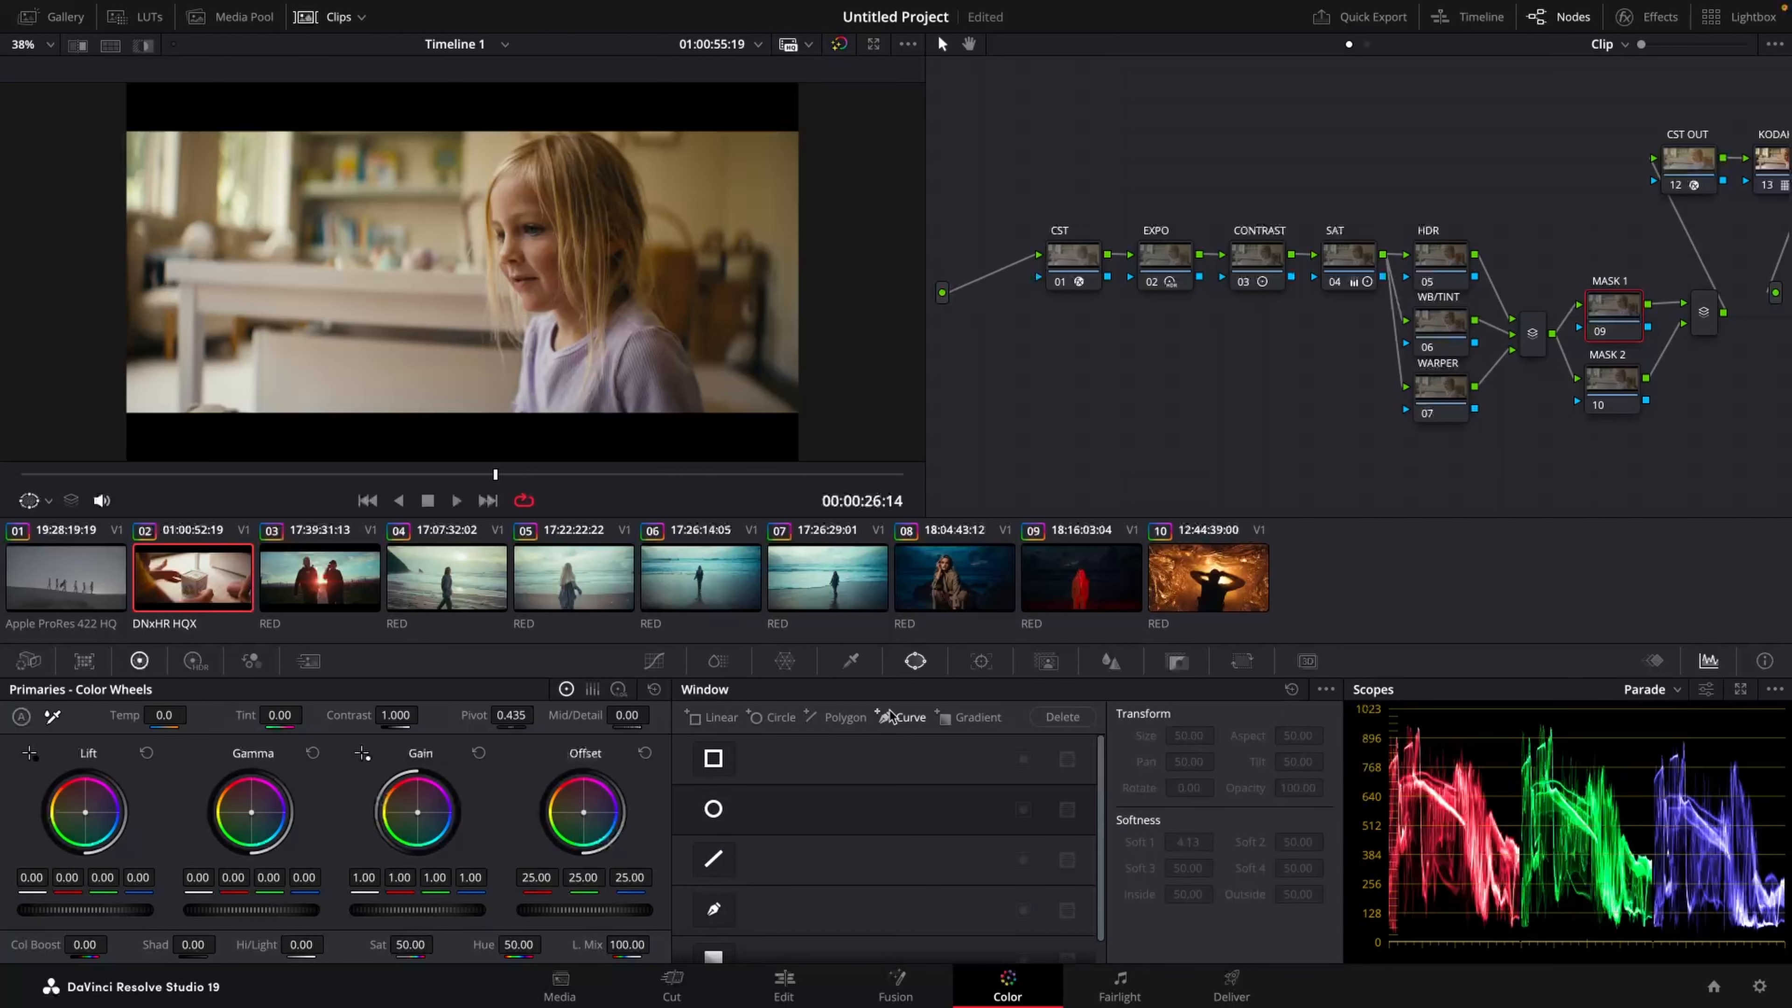
{"action": "scroll", "coordinate": [707, 946], "scroll_direction": "down", "scroll_amount": 1}
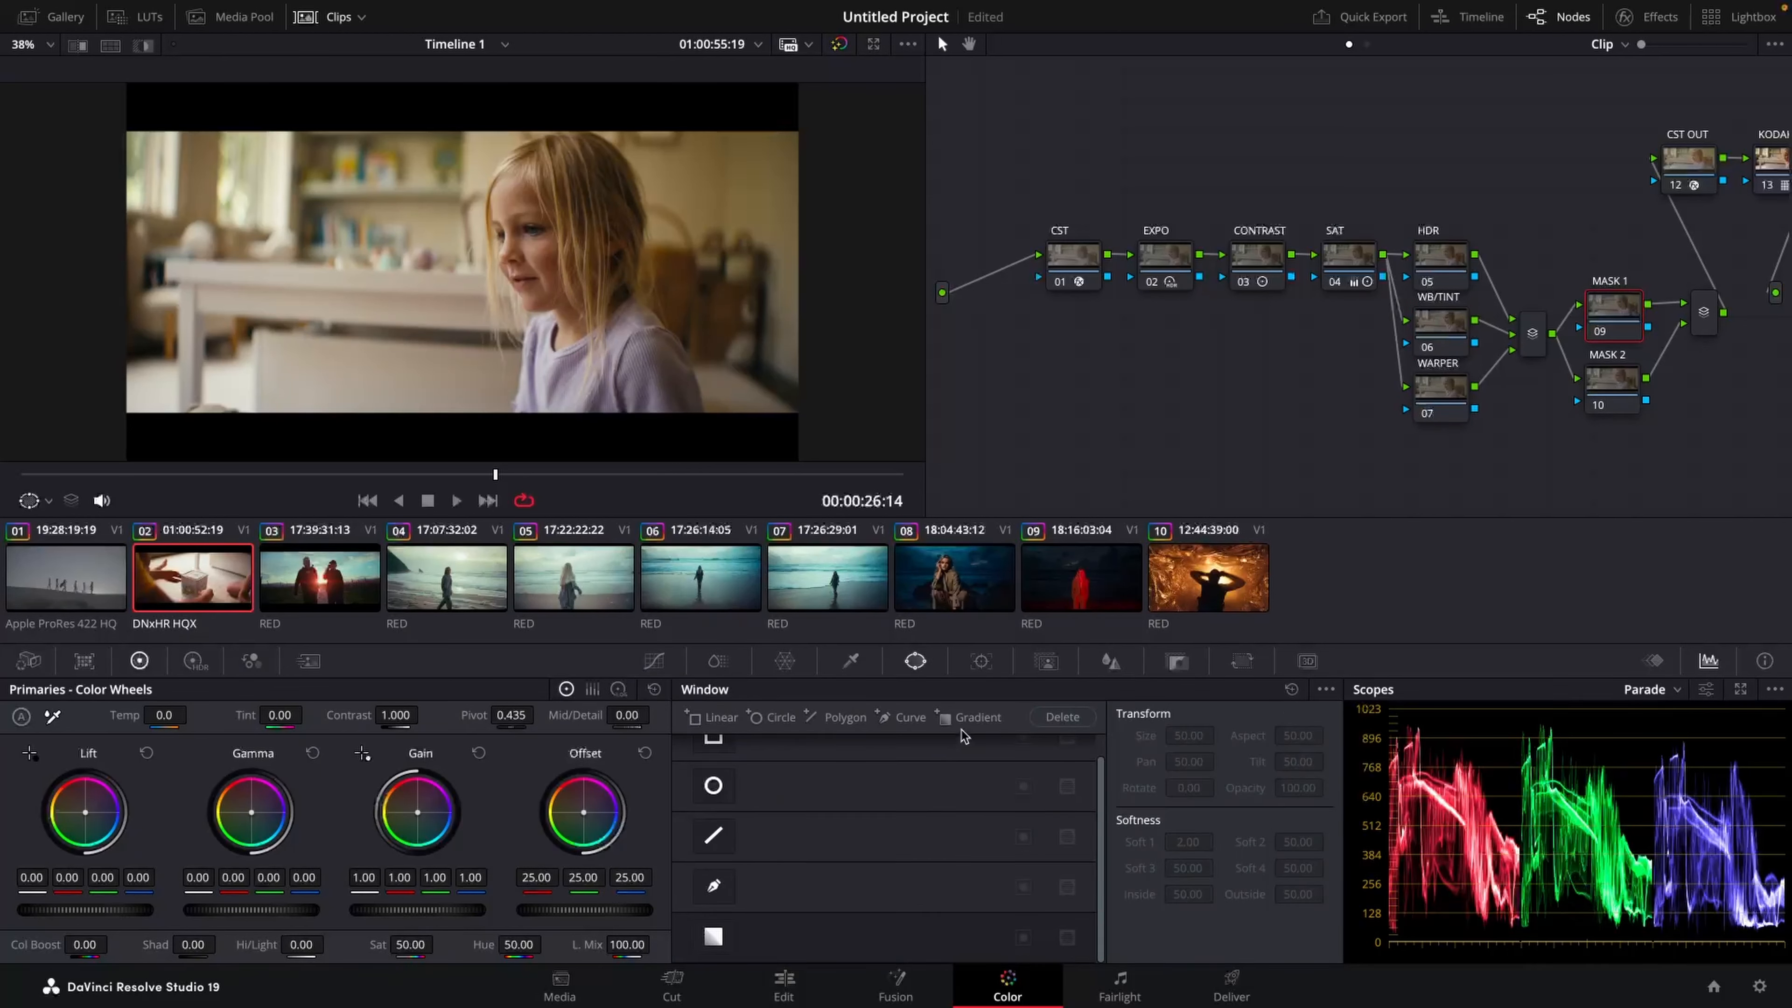
{"action": "left_click", "coordinate": [717, 933]}
{"action": "left_click_drag", "start_coordinate": [462, 309], "coordinate": [566, 294]}
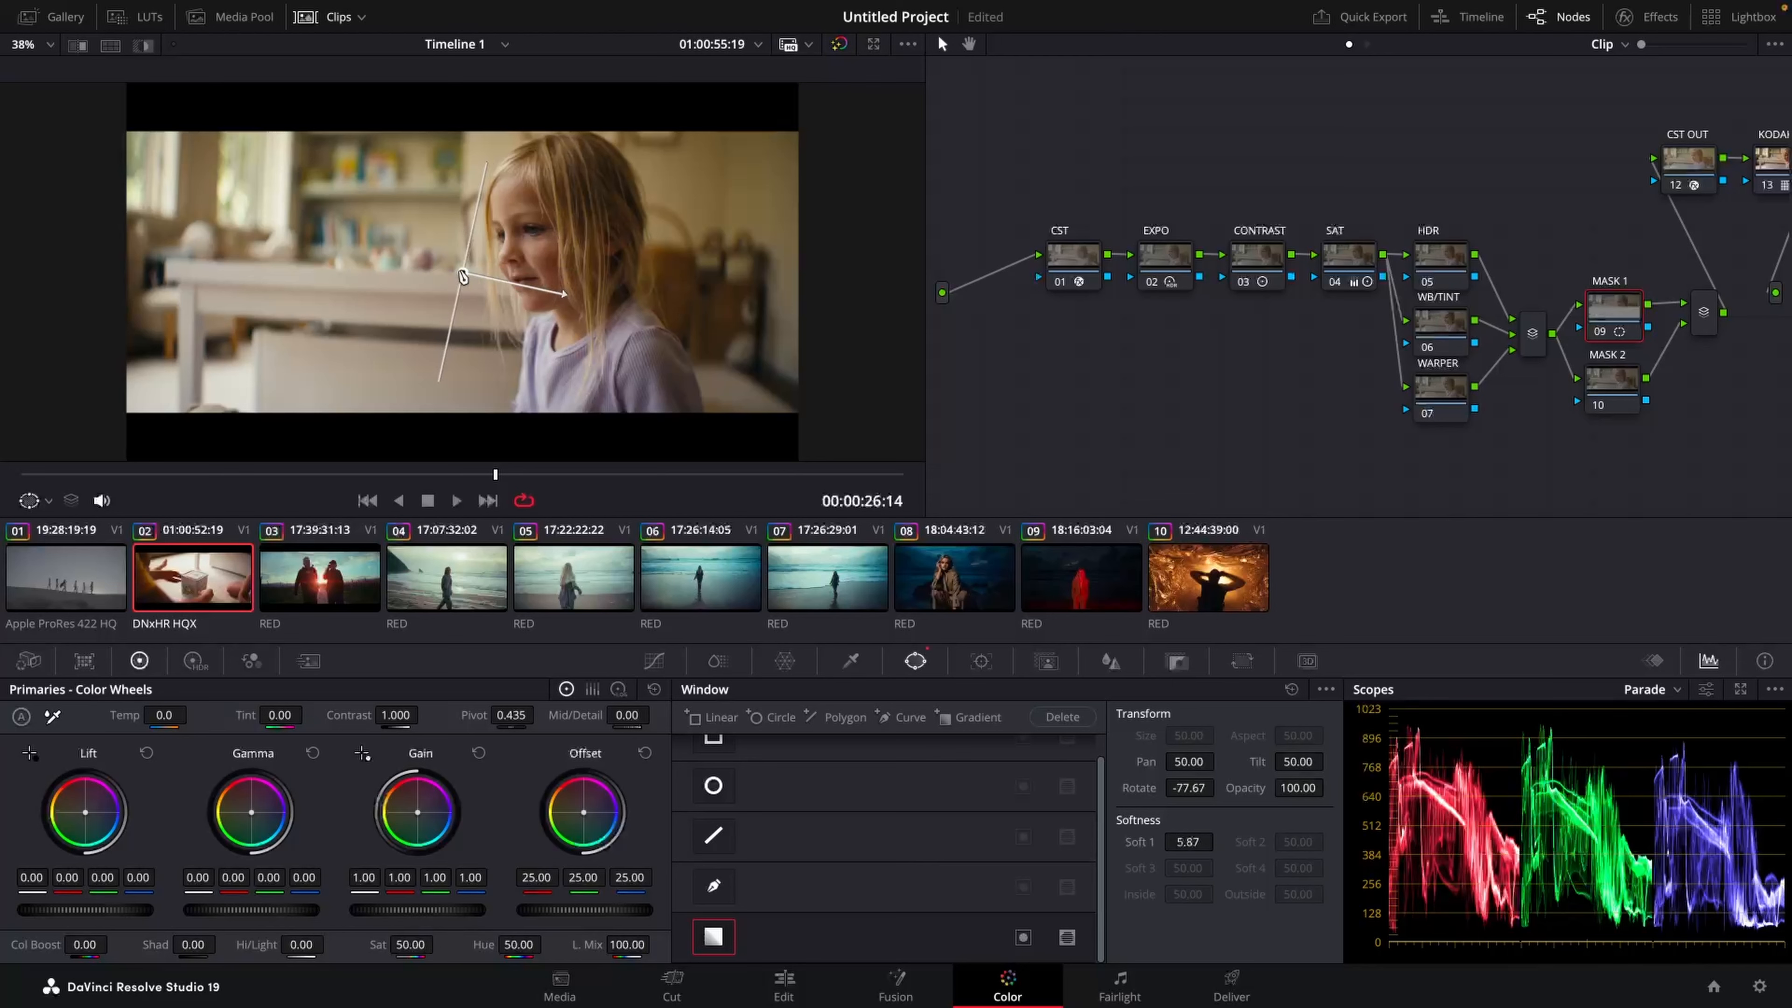
{"action": "scroll", "coordinate": [206, 212], "scroll_direction": "down", "scroll_amount": 3}
{"action": "left_click_drag", "start_coordinate": [462, 273], "coordinate": [361, 273]}
{"action": "left_click_drag", "start_coordinate": [201, 185], "coordinate": [135, 131]}
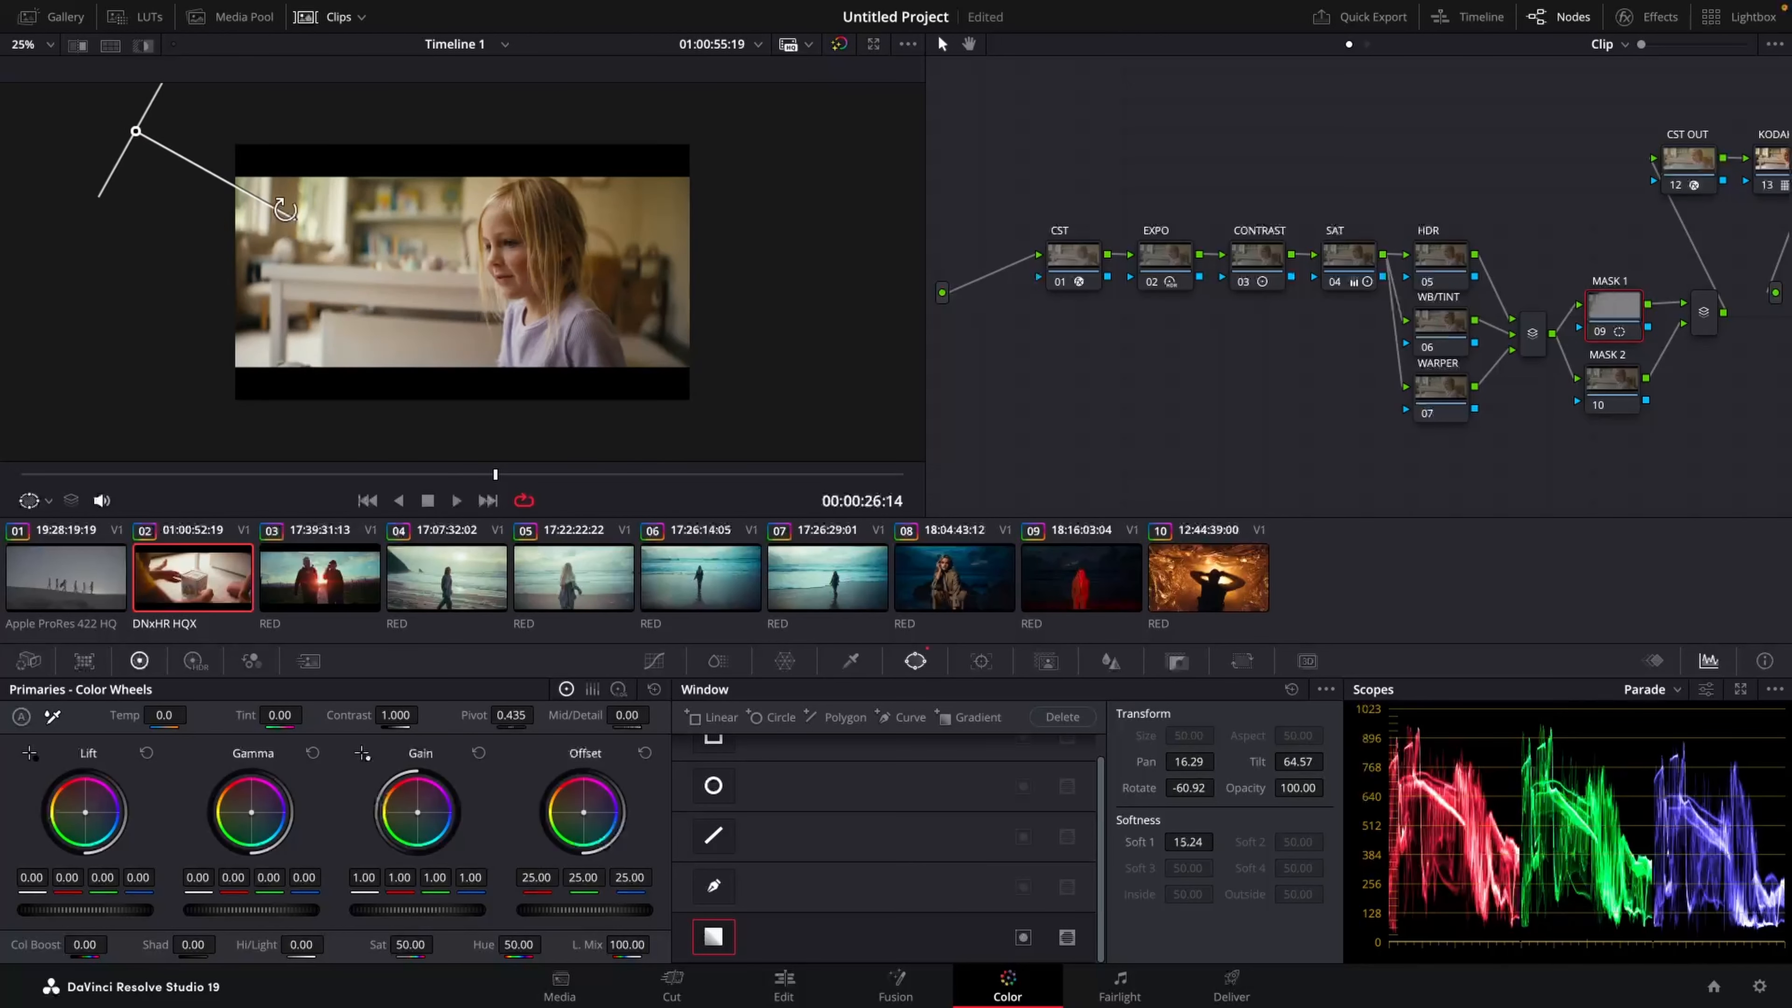
{"action": "left_click_drag", "start_coordinate": [293, 215], "coordinate": [473, 278]}
Step: Using the highlight view, move the MASK 1 gradient farther outside the frame's upper-left corner and widen its softness to about 48
{"action": "key", "text": "shift+h"}
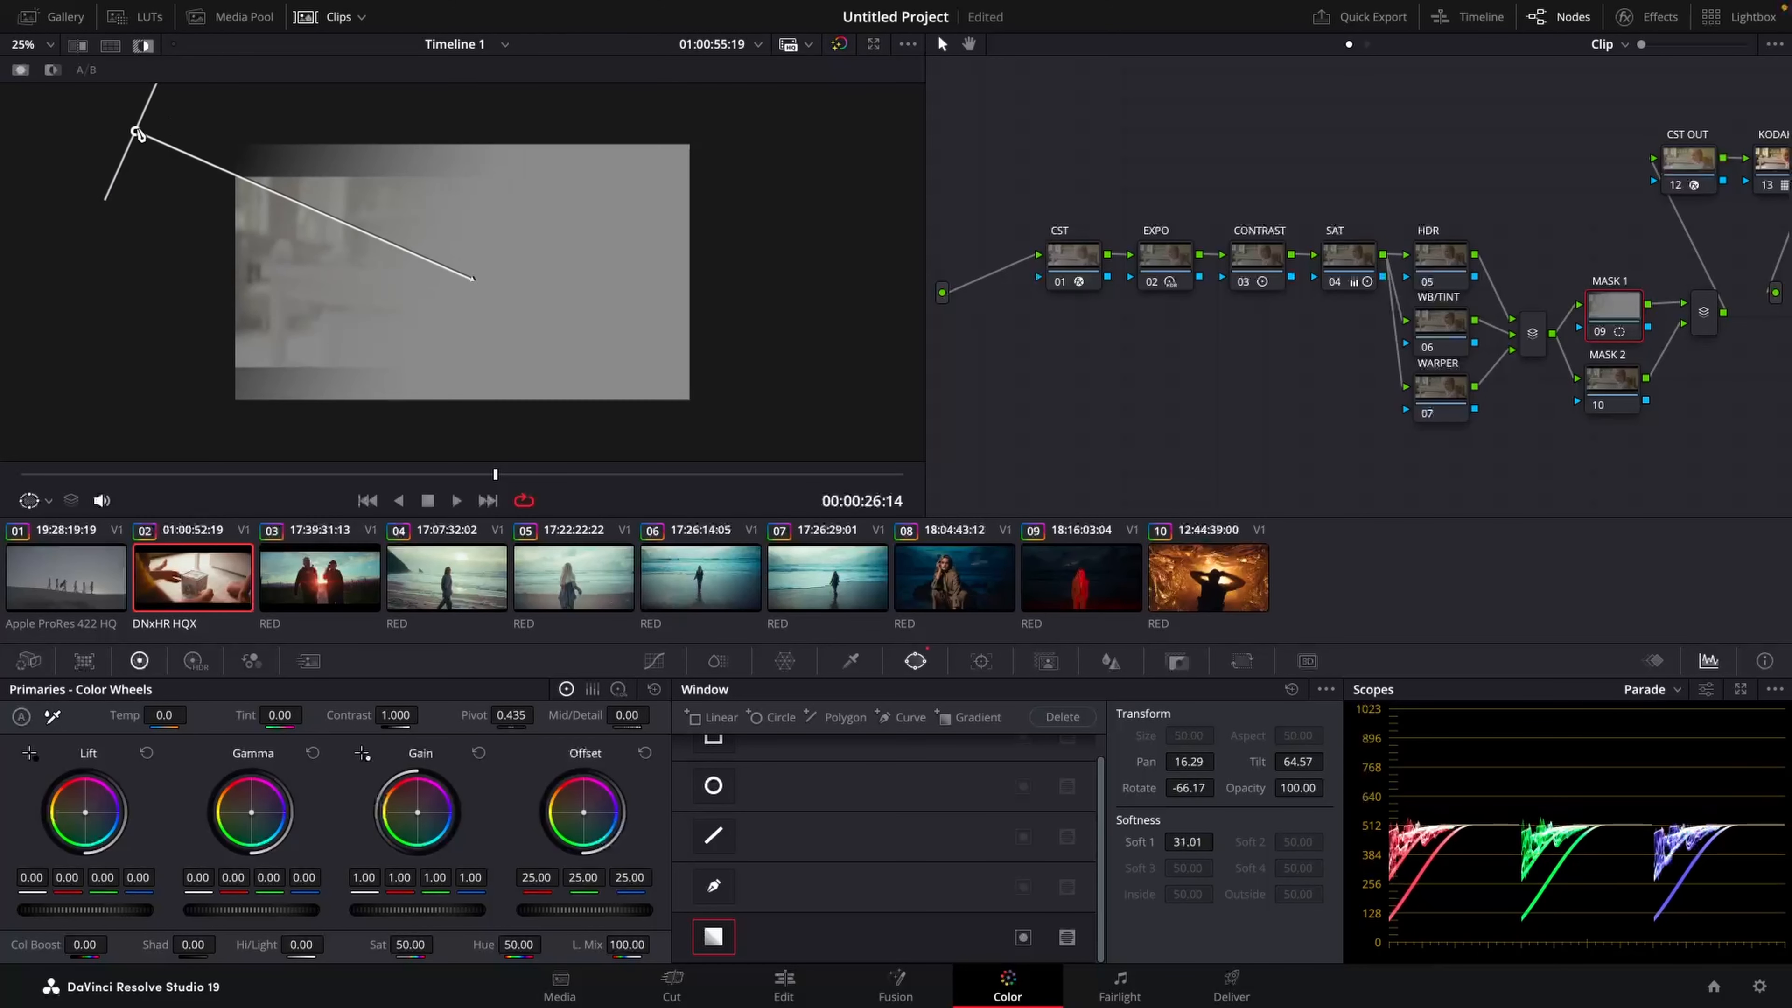
{"action": "left_click_drag", "start_coordinate": [135, 131], "coordinate": [51, 83]}
{"action": "scroll", "coordinate": [53, 86], "scroll_direction": "down", "scroll_amount": 2}
{"action": "left_click_drag", "start_coordinate": [404, 238], "coordinate": [454, 276]}
{"action": "scroll", "coordinate": [189, 182], "scroll_direction": "down", "scroll_amount": 1}
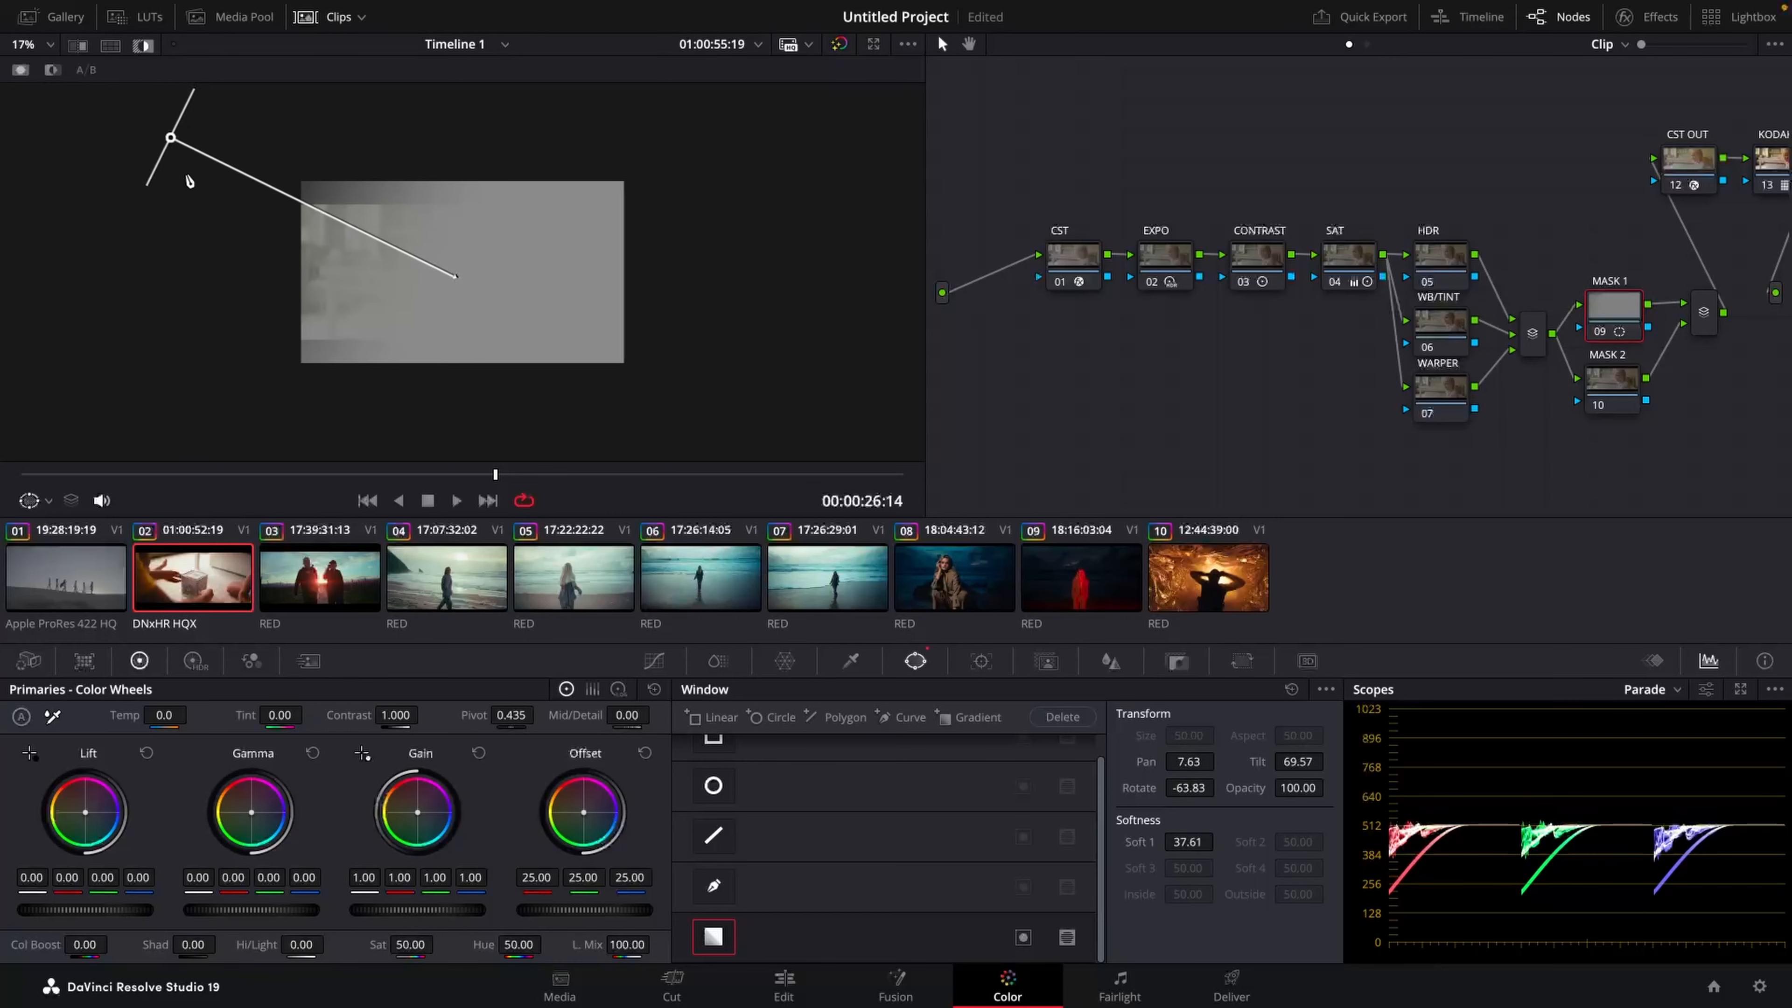
{"action": "scroll", "coordinate": [189, 182], "scroll_direction": "down", "scroll_amount": 1}
{"action": "left_click_drag", "start_coordinate": [249, 174], "coordinate": [215, 152]}
{"action": "left_click_drag", "start_coordinate": [421, 255], "coordinate": [443, 268]}
{"action": "key", "text": "shift+h"}
Step: Compare the frame with the MASK 1 node off and on, and examine it in full screen
{"action": "key", "text": "super+d"}
{"action": "key", "text": "super+d"}
{"action": "key", "text": "super+f"}
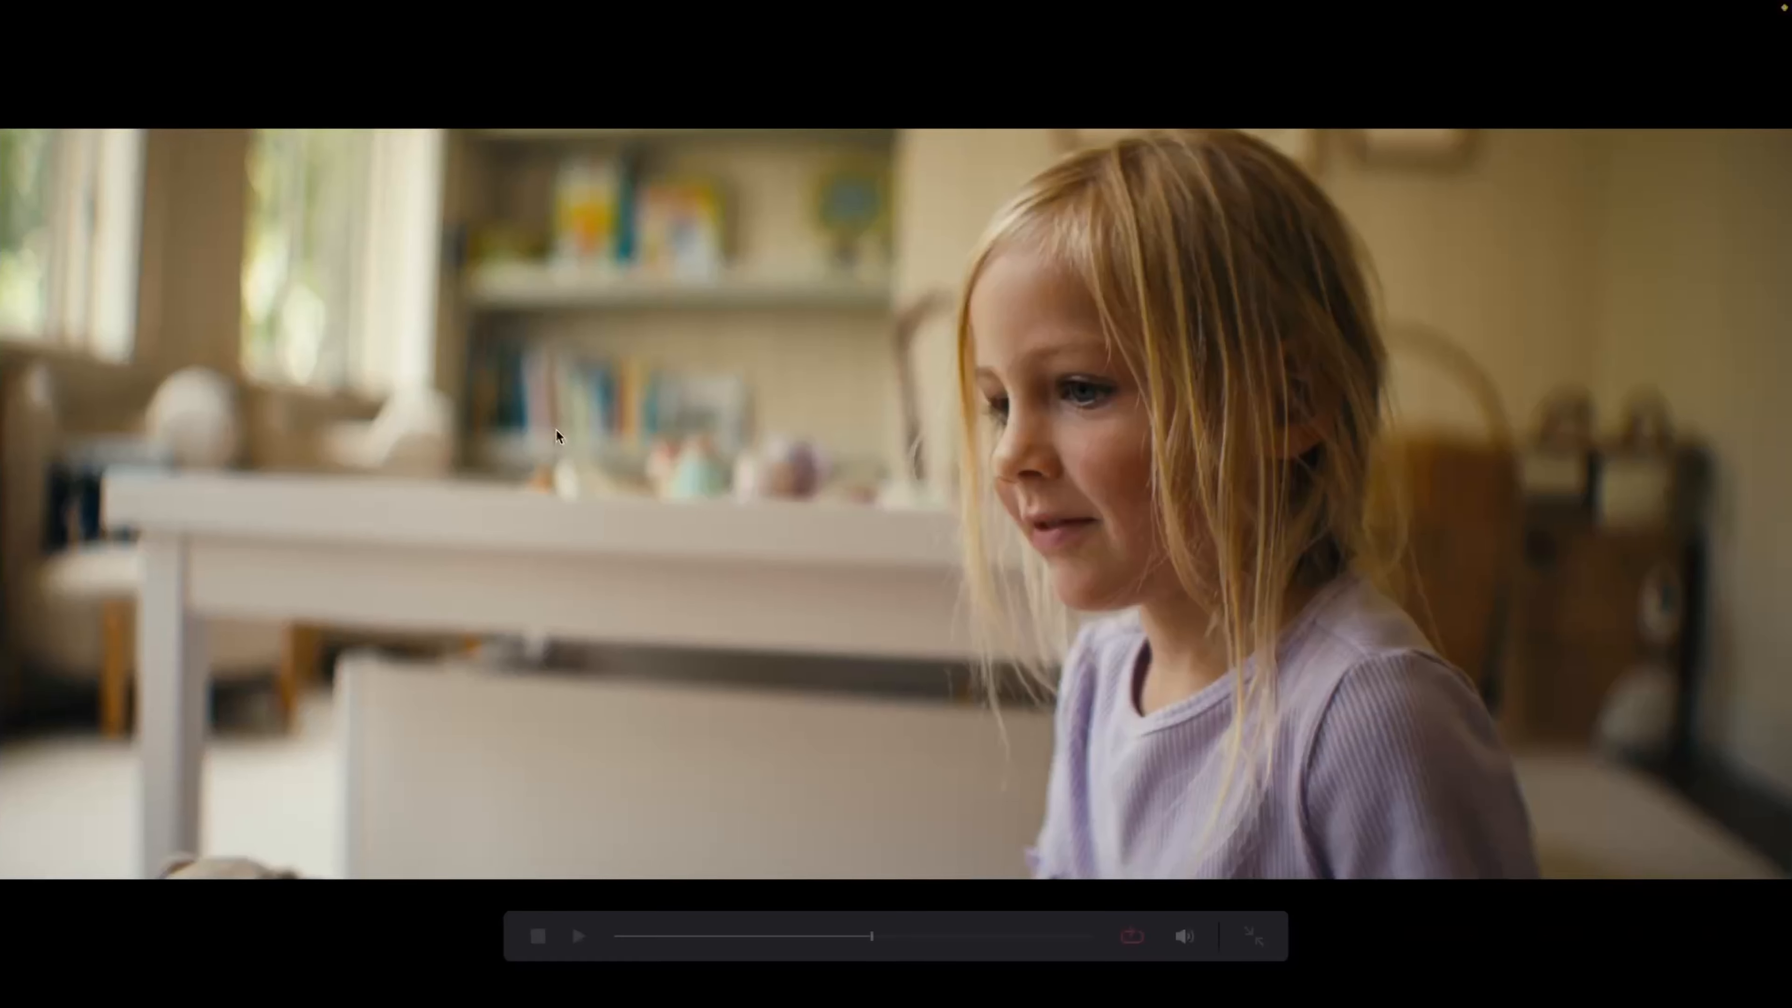
{"action": "key", "text": "super+f"}
{"action": "key", "text": "super+f"}
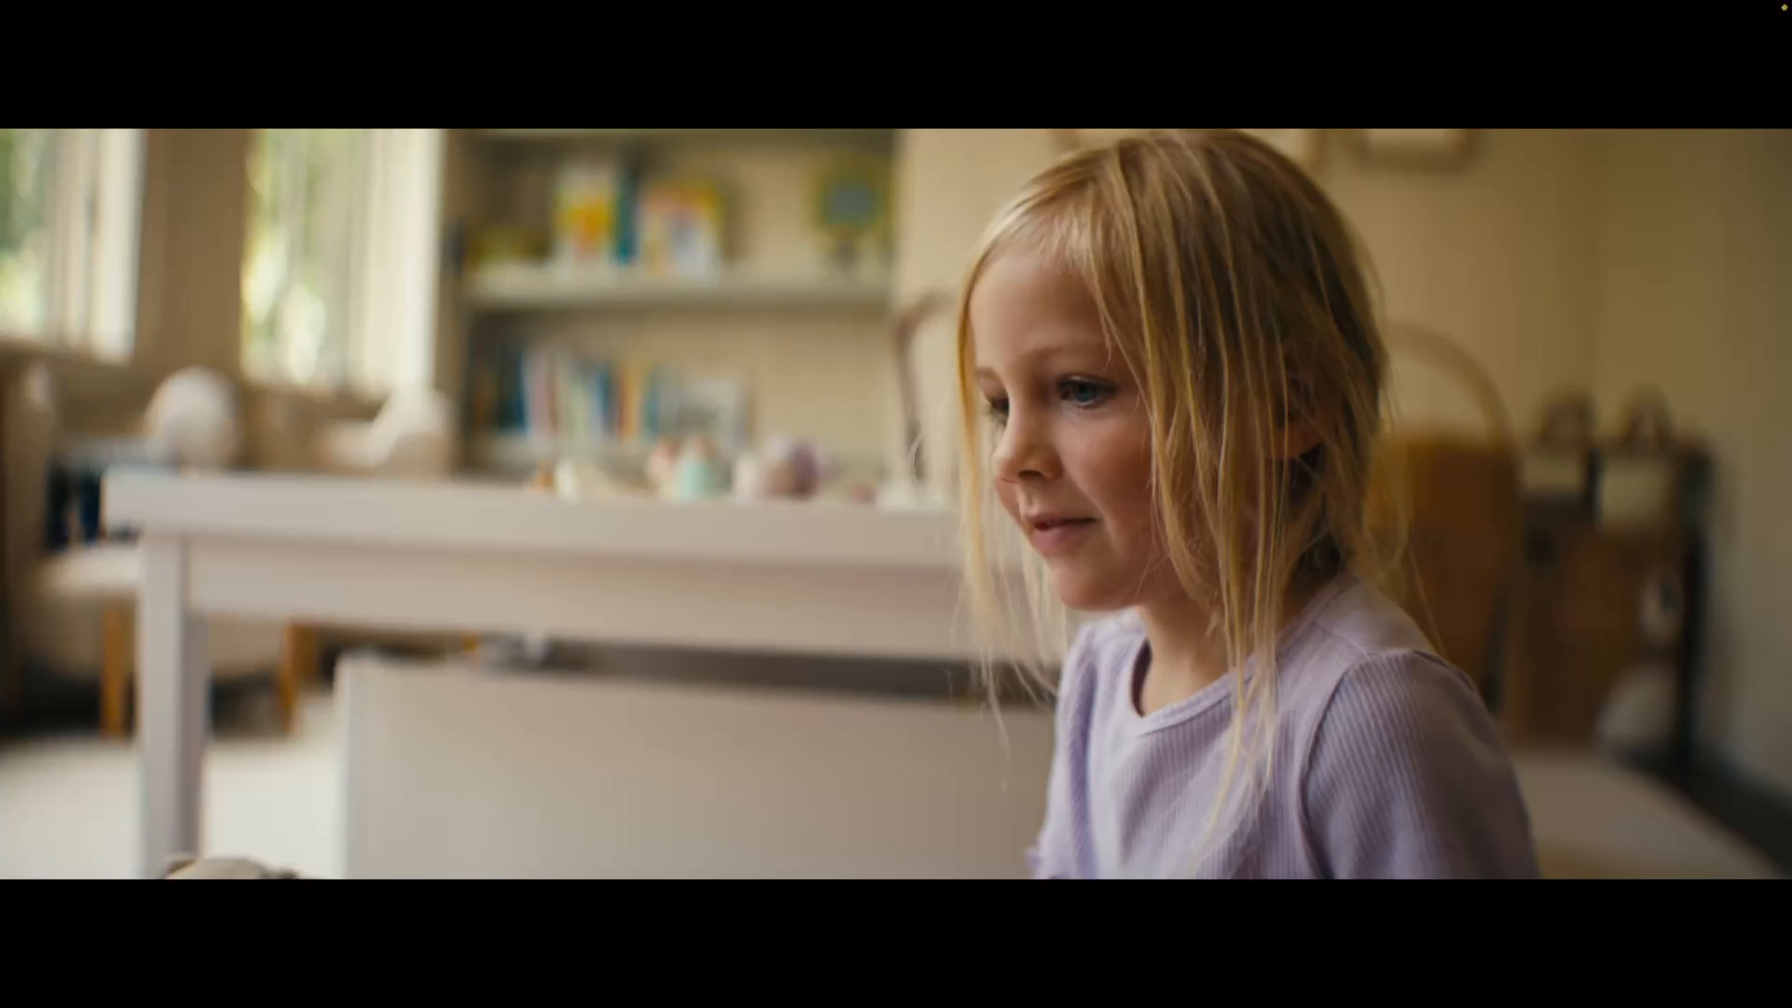
{"action": "key", "text": "Escape"}
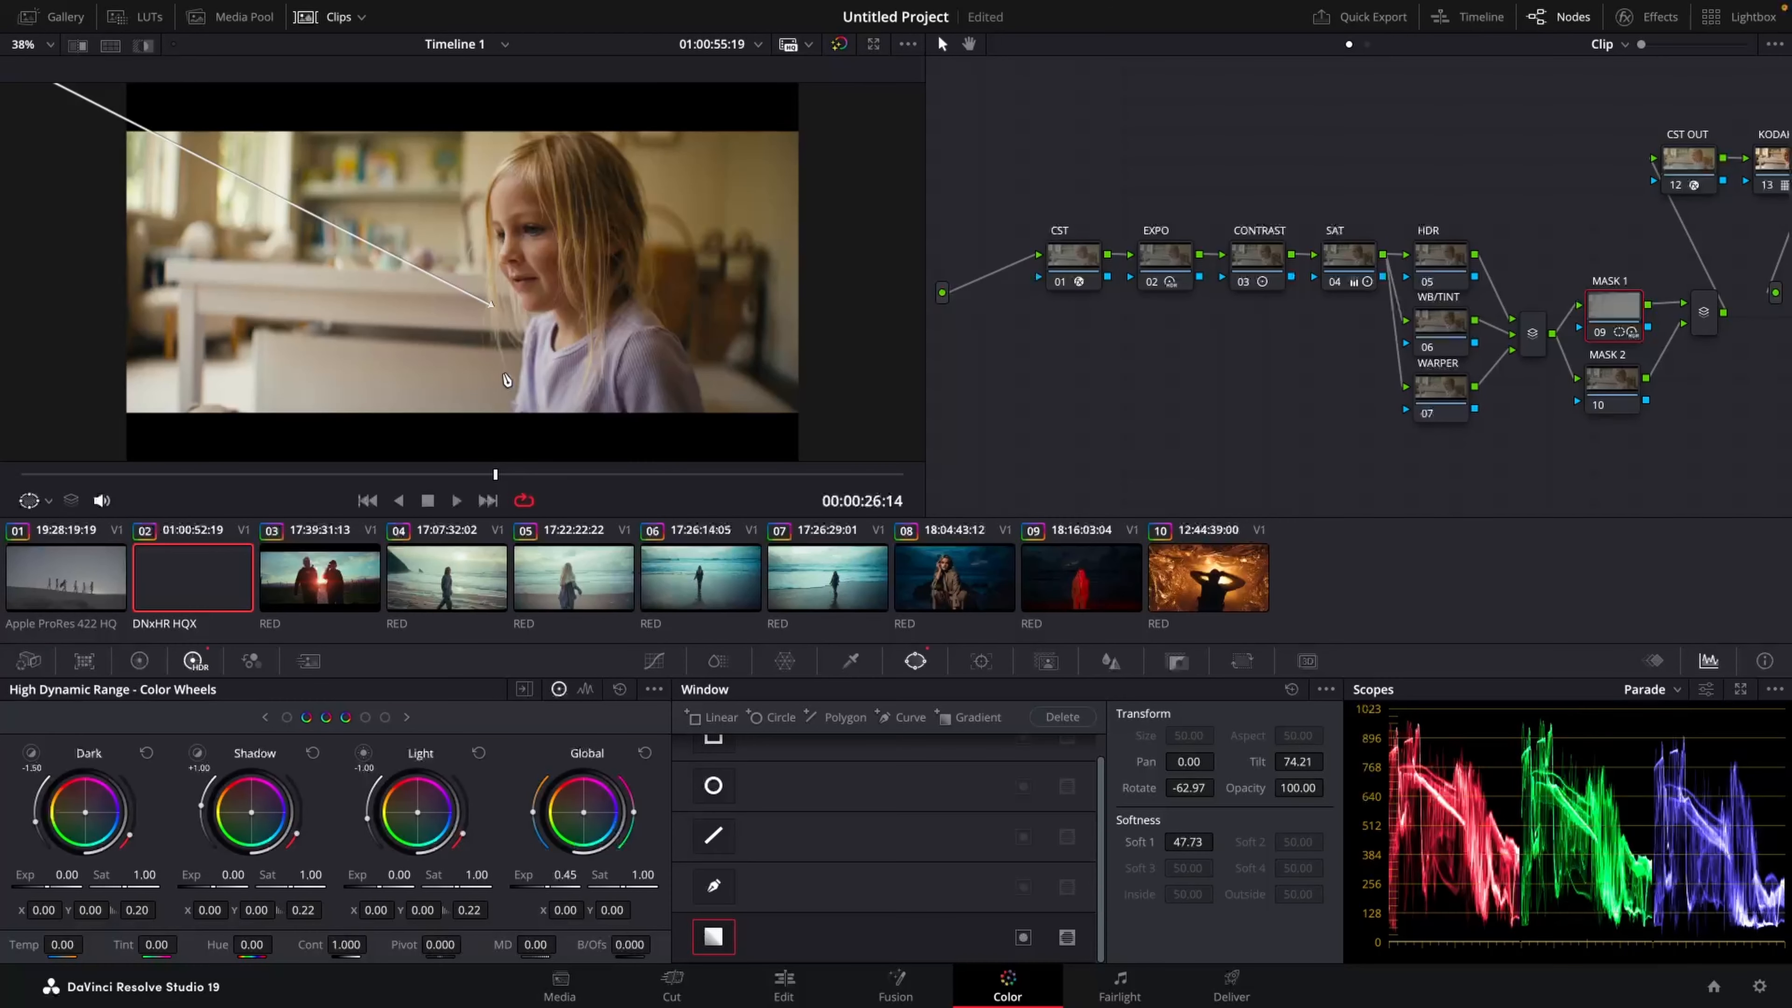
Step: Shift the MASK 1 gradient's origin to about pan 27 and tilt 70, and check the frame in full screen
{"action": "scroll", "coordinate": [182, 200], "scroll_direction": "down", "scroll_amount": 5}
{"action": "scroll", "coordinate": [181, 199], "scroll_direction": "down", "scroll_amount": 2}
{"action": "left_click_drag", "start_coordinate": [177, 136], "coordinate": [278, 147]}
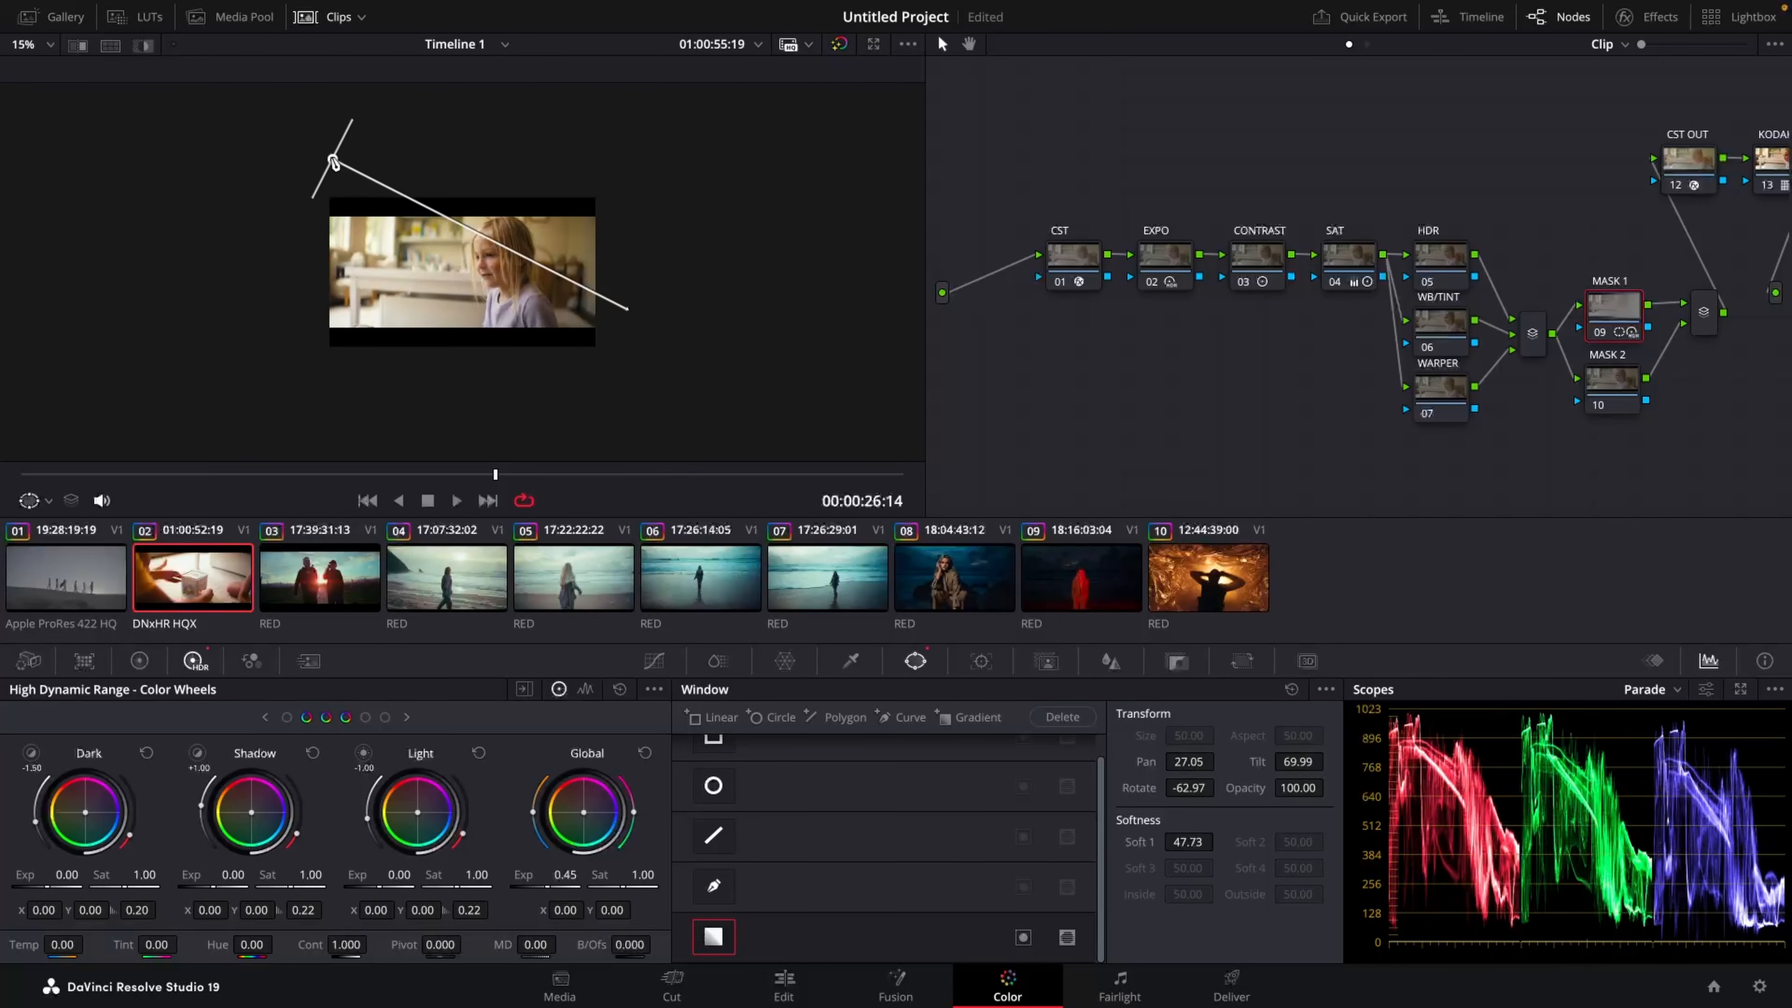
{"action": "key", "text": "ctrl+f"}
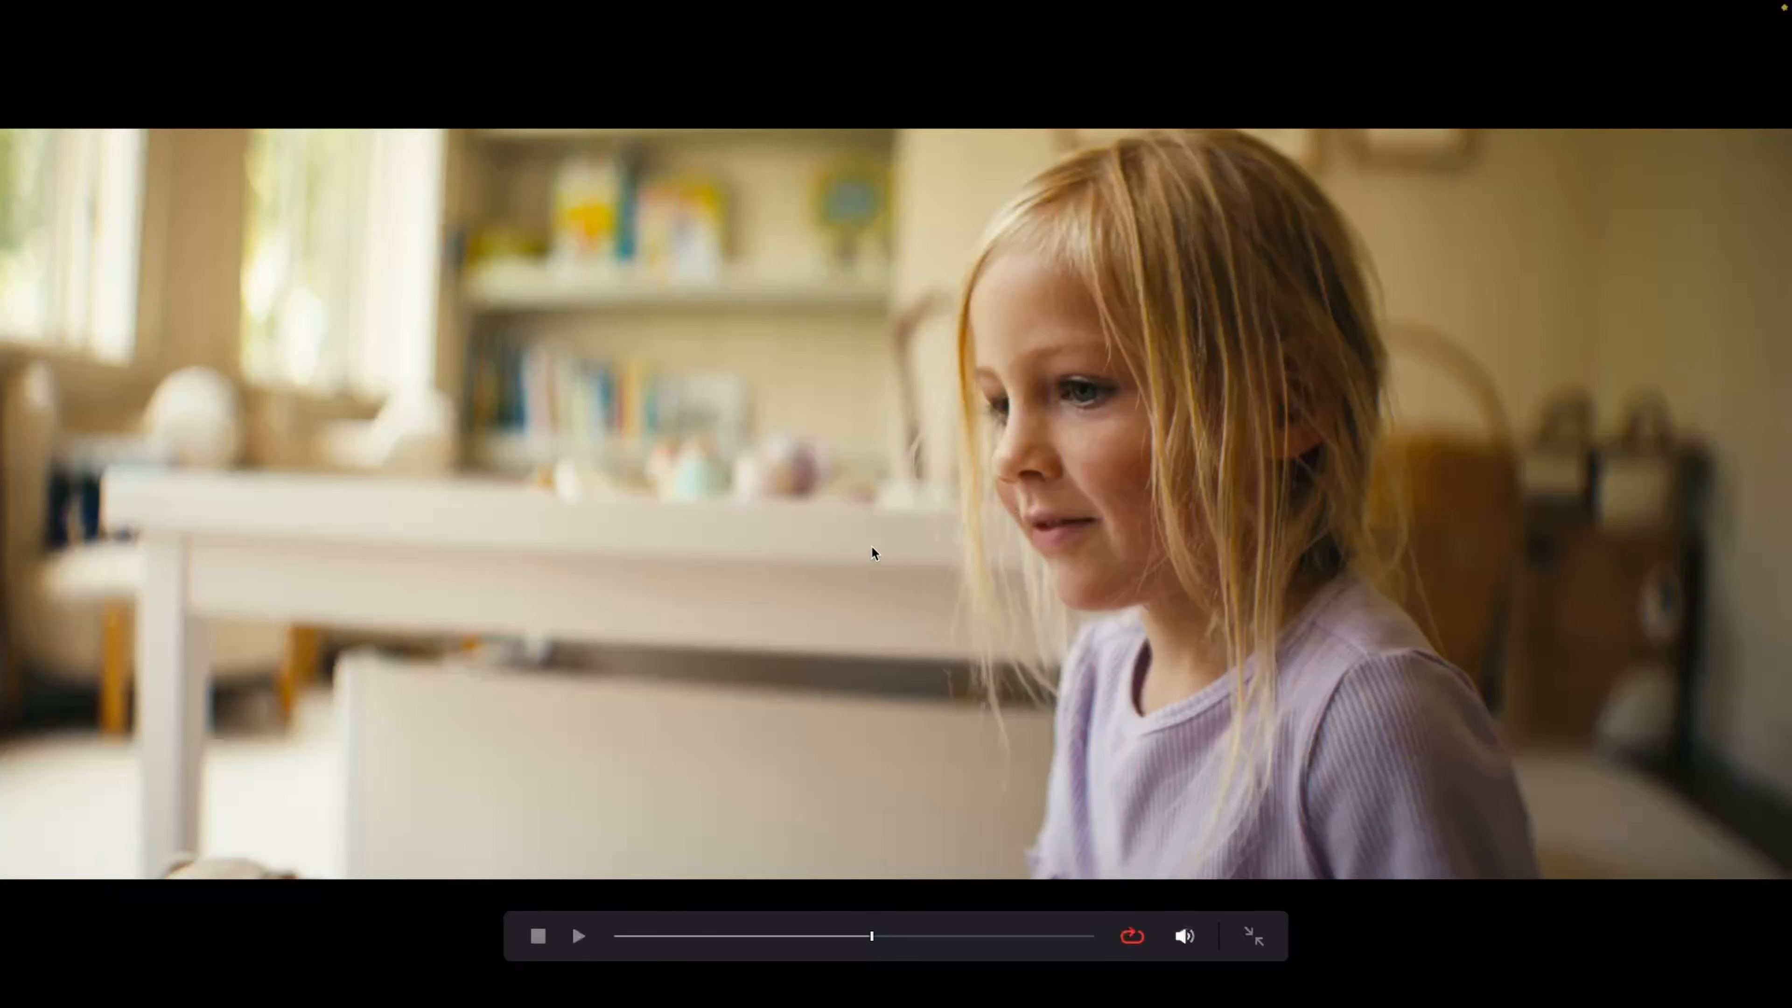
{"action": "key", "text": "Escape"}
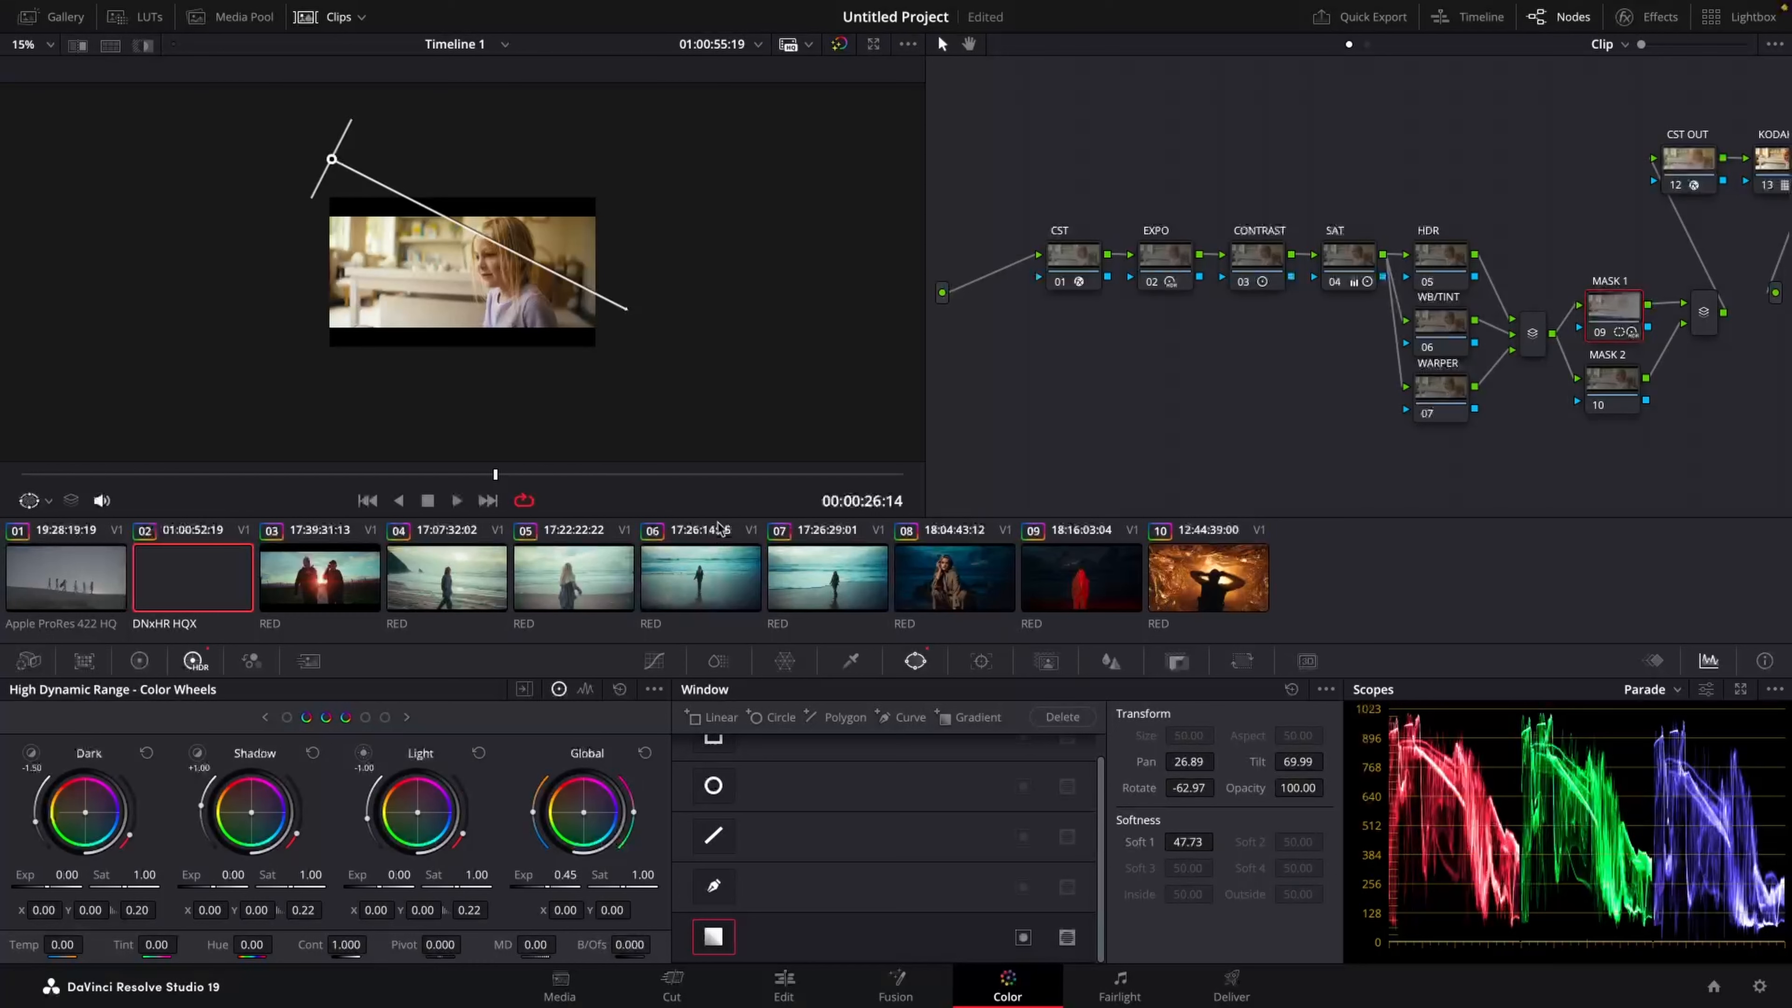
Step: Realign the MASK 1 gradient to pan about 48.6, tilt 75.6, rotation -2.2 and softness 20.9, and move the playhead to 00:00:27:11
{"action": "left_click_drag", "start_coordinate": [627, 308], "coordinate": [401, 235]}
{"action": "left_click_drag", "start_coordinate": [332, 160], "coordinate": [455, 129]}
{"action": "left_click_drag", "start_coordinate": [532, 210], "coordinate": [453, 278]}
{"action": "key", "text": "shift+z"}
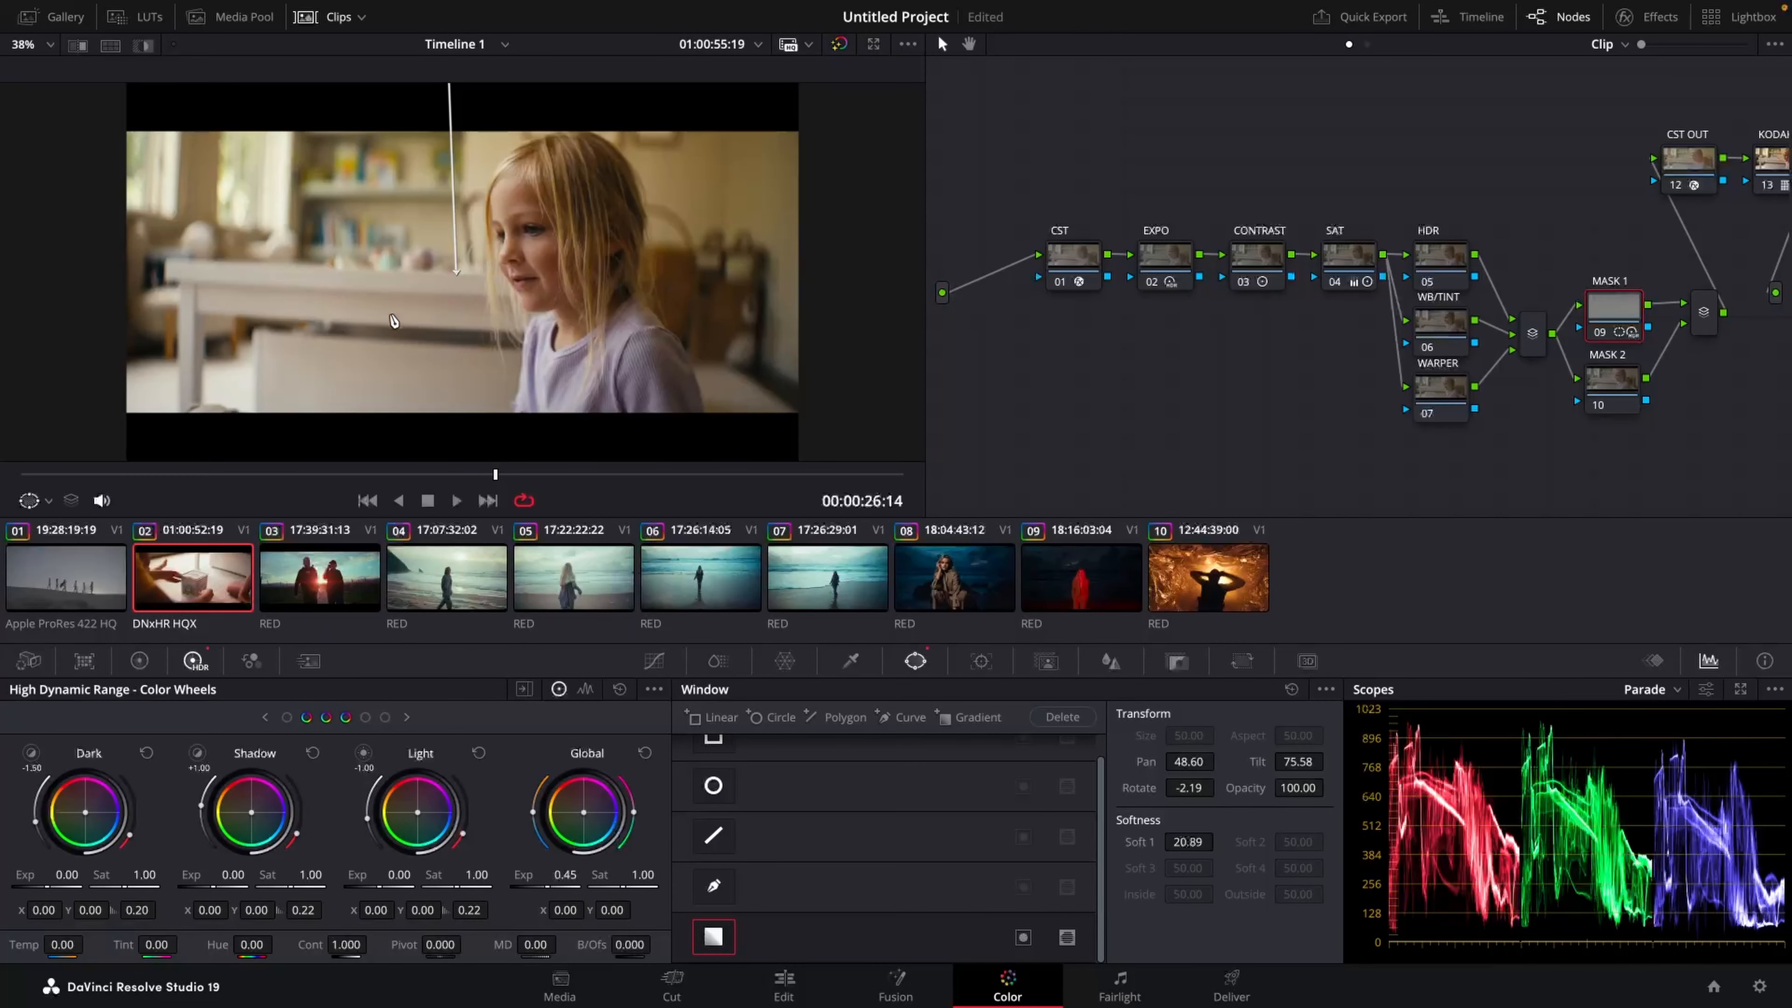
{"action": "left_click_drag", "start_coordinate": [560, 475], "coordinate": [634, 480]}
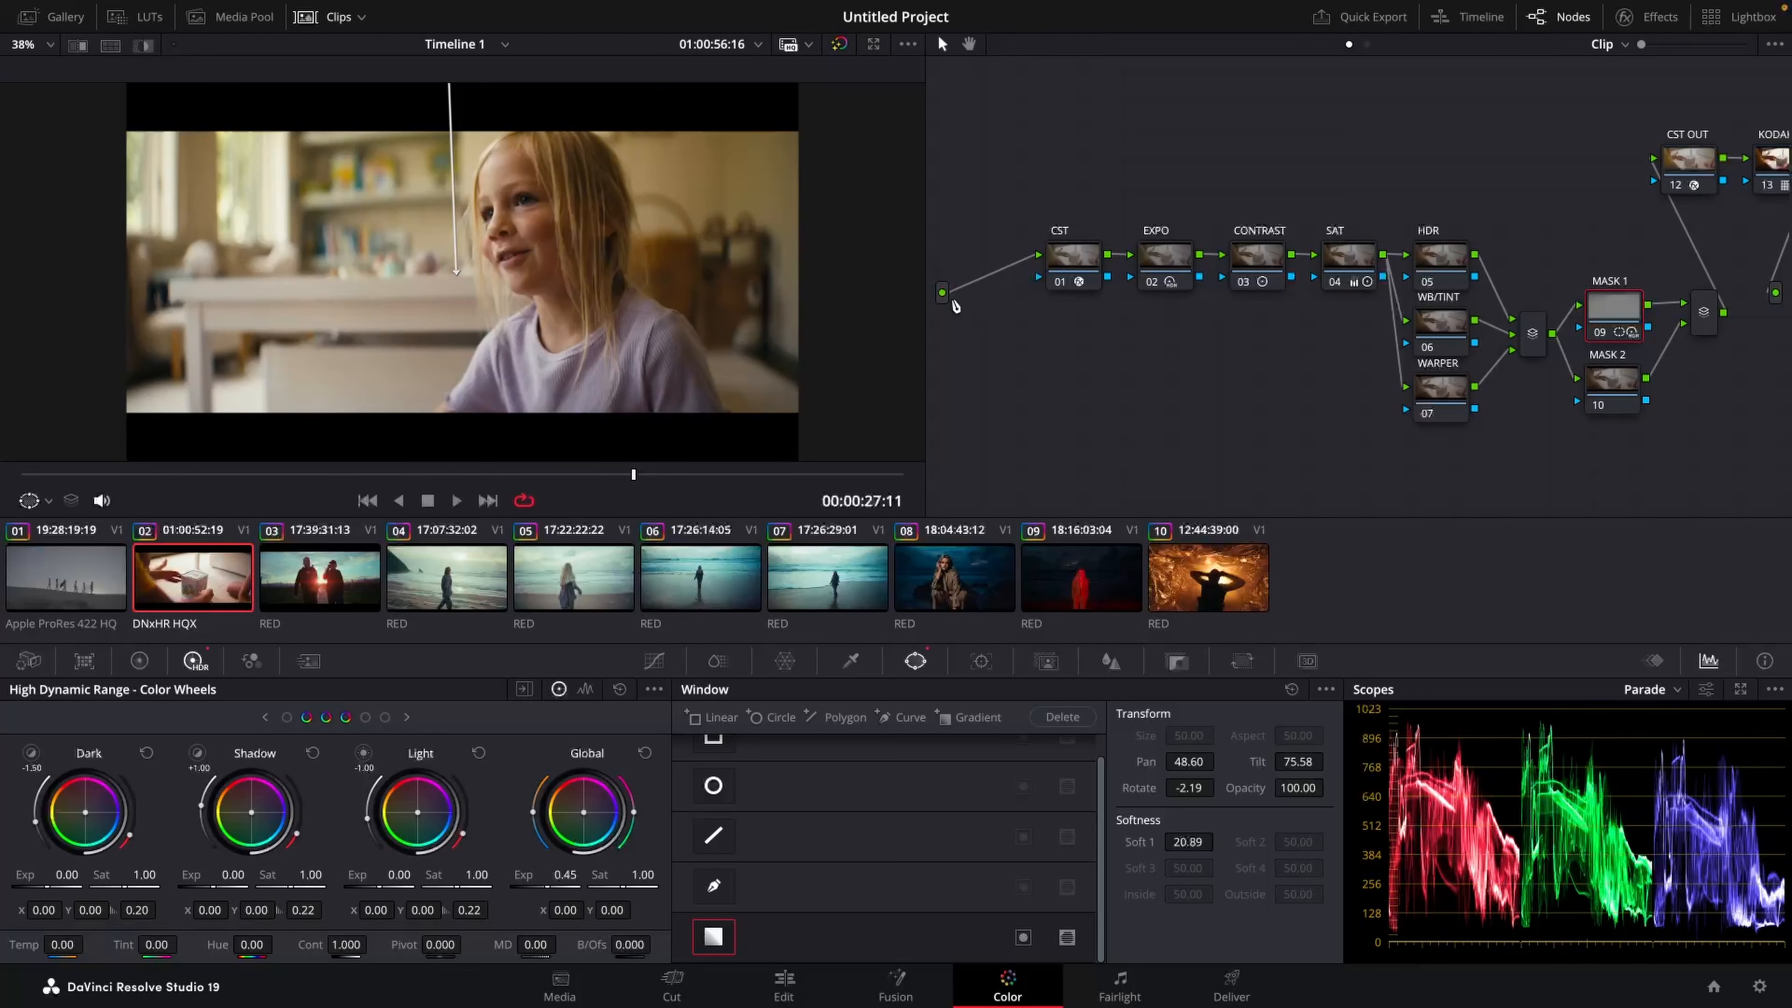
Step: Add a gradient window to the MASK 2 node at about pan 82, tilt 53.1, rotation 81.8, and set Global exposure to -0.98
{"action": "left_click", "coordinate": [1617, 384]}
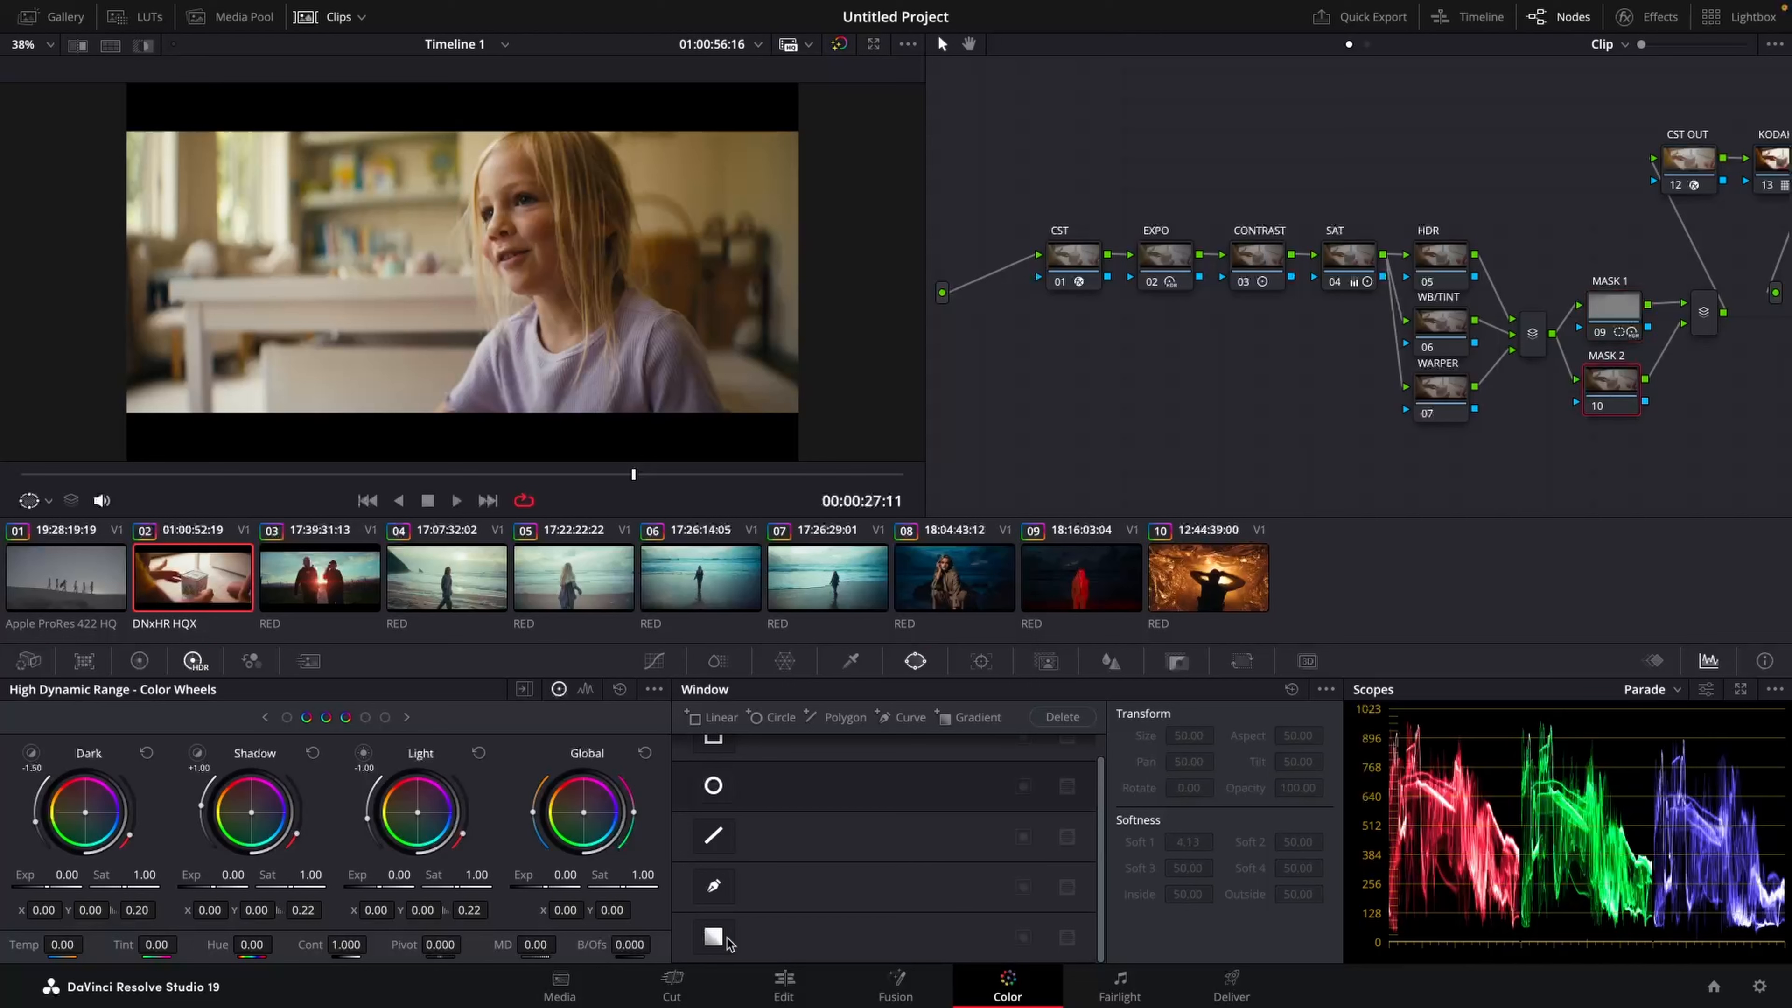
{"action": "left_click", "coordinate": [713, 937]}
{"action": "left_click_drag", "start_coordinate": [463, 308], "coordinate": [392, 274]}
{"action": "left_click_drag", "start_coordinate": [463, 273], "coordinate": [644, 270]}
{"action": "key", "text": "shift+h"}
{"action": "key", "text": "shift+h"}
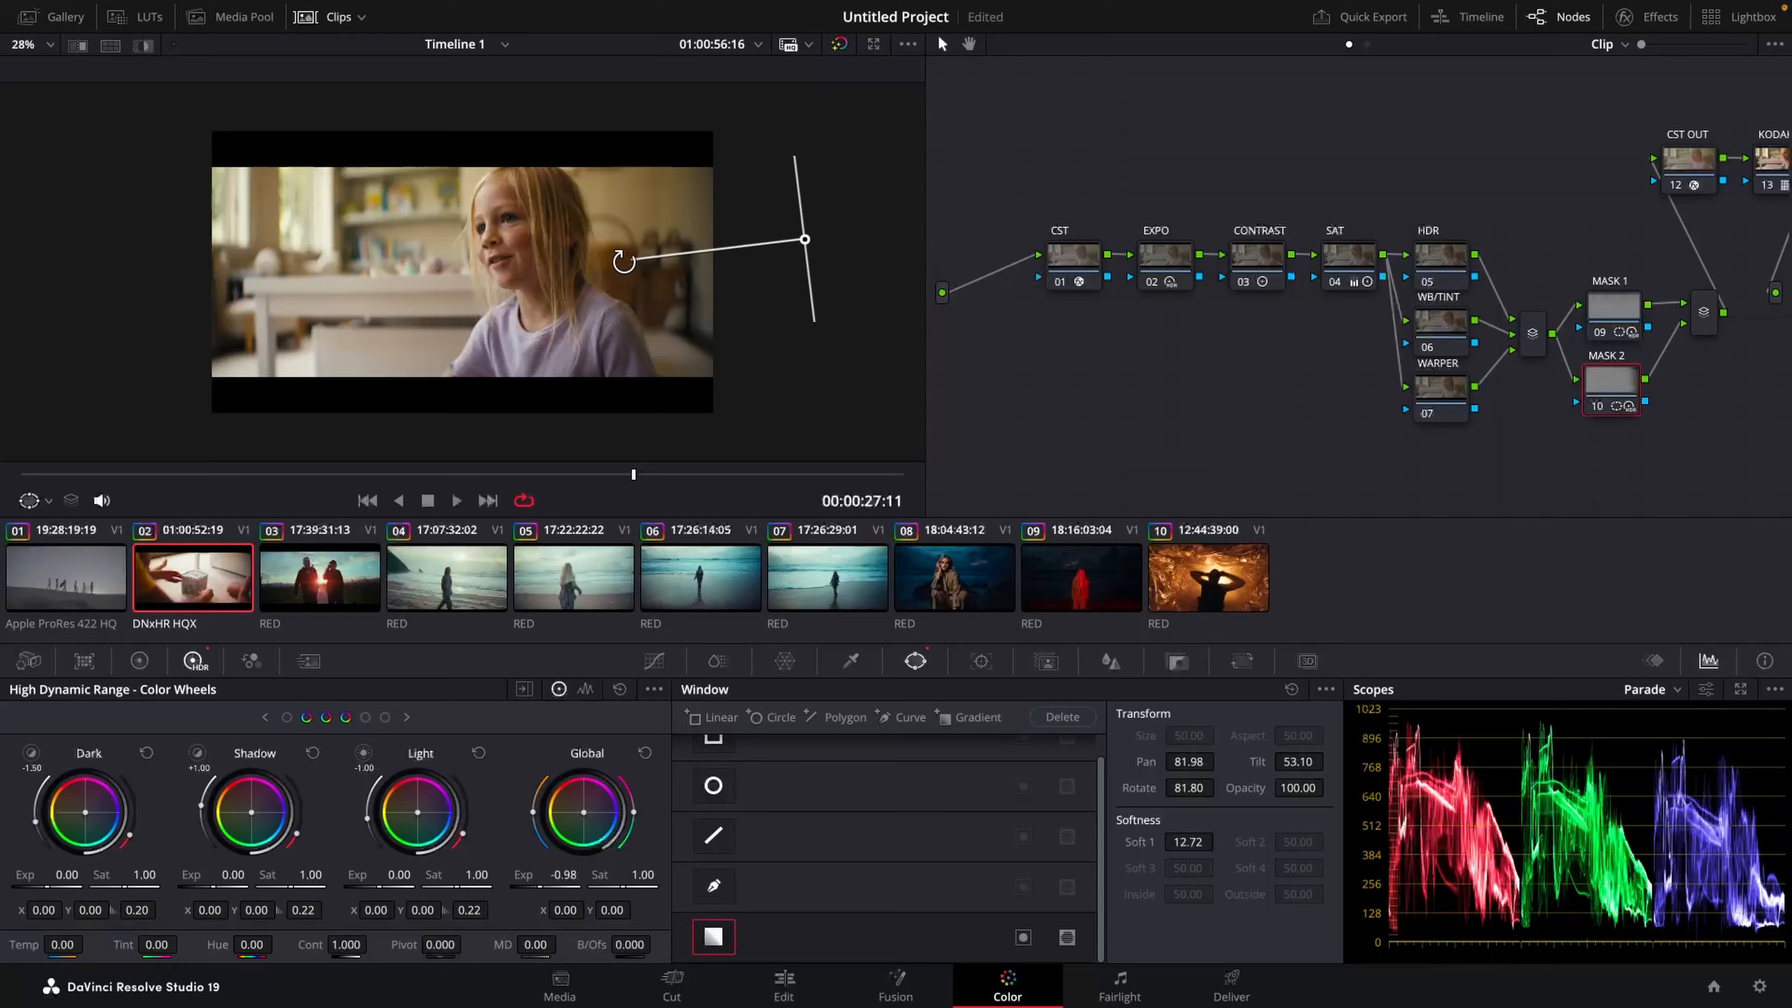
Step: Compare the frame with the MASK 2 node off and on, and play the clip back in full screen
{"action": "key", "text": "ctrl+f"}
{"action": "key", "text": "super+d"}
{"action": "key", "text": "super+d"}
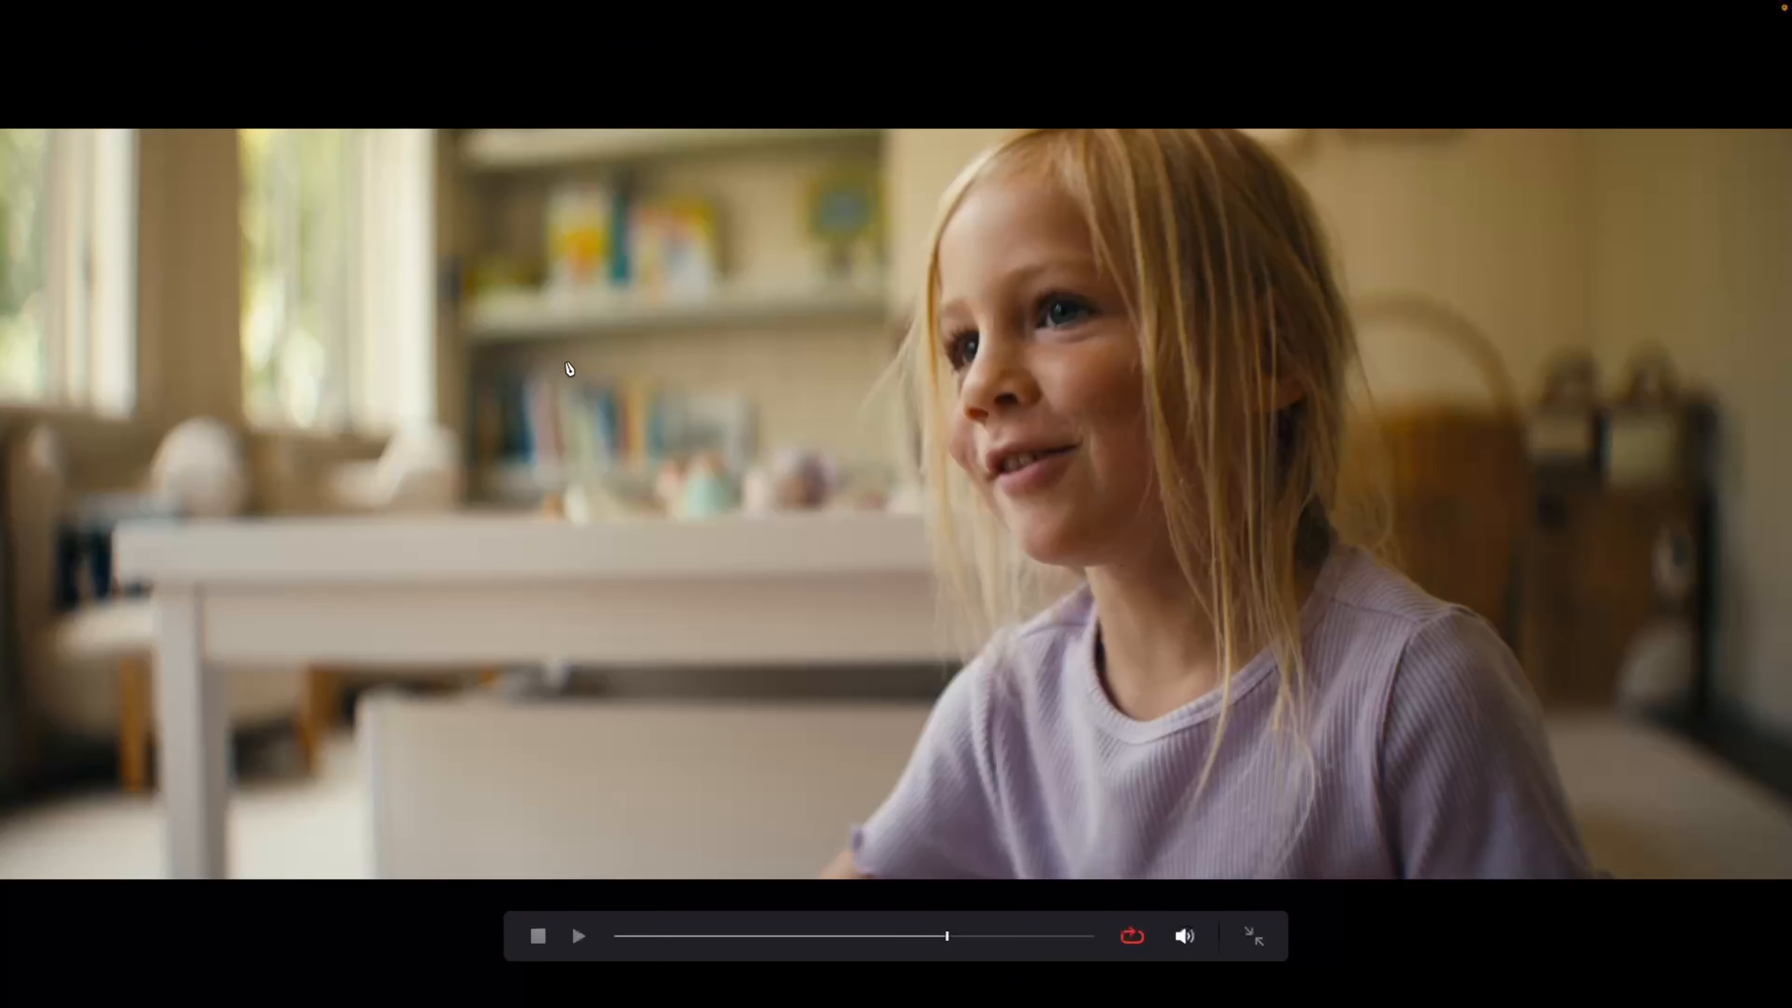
{"action": "left_click", "coordinate": [879, 936]}
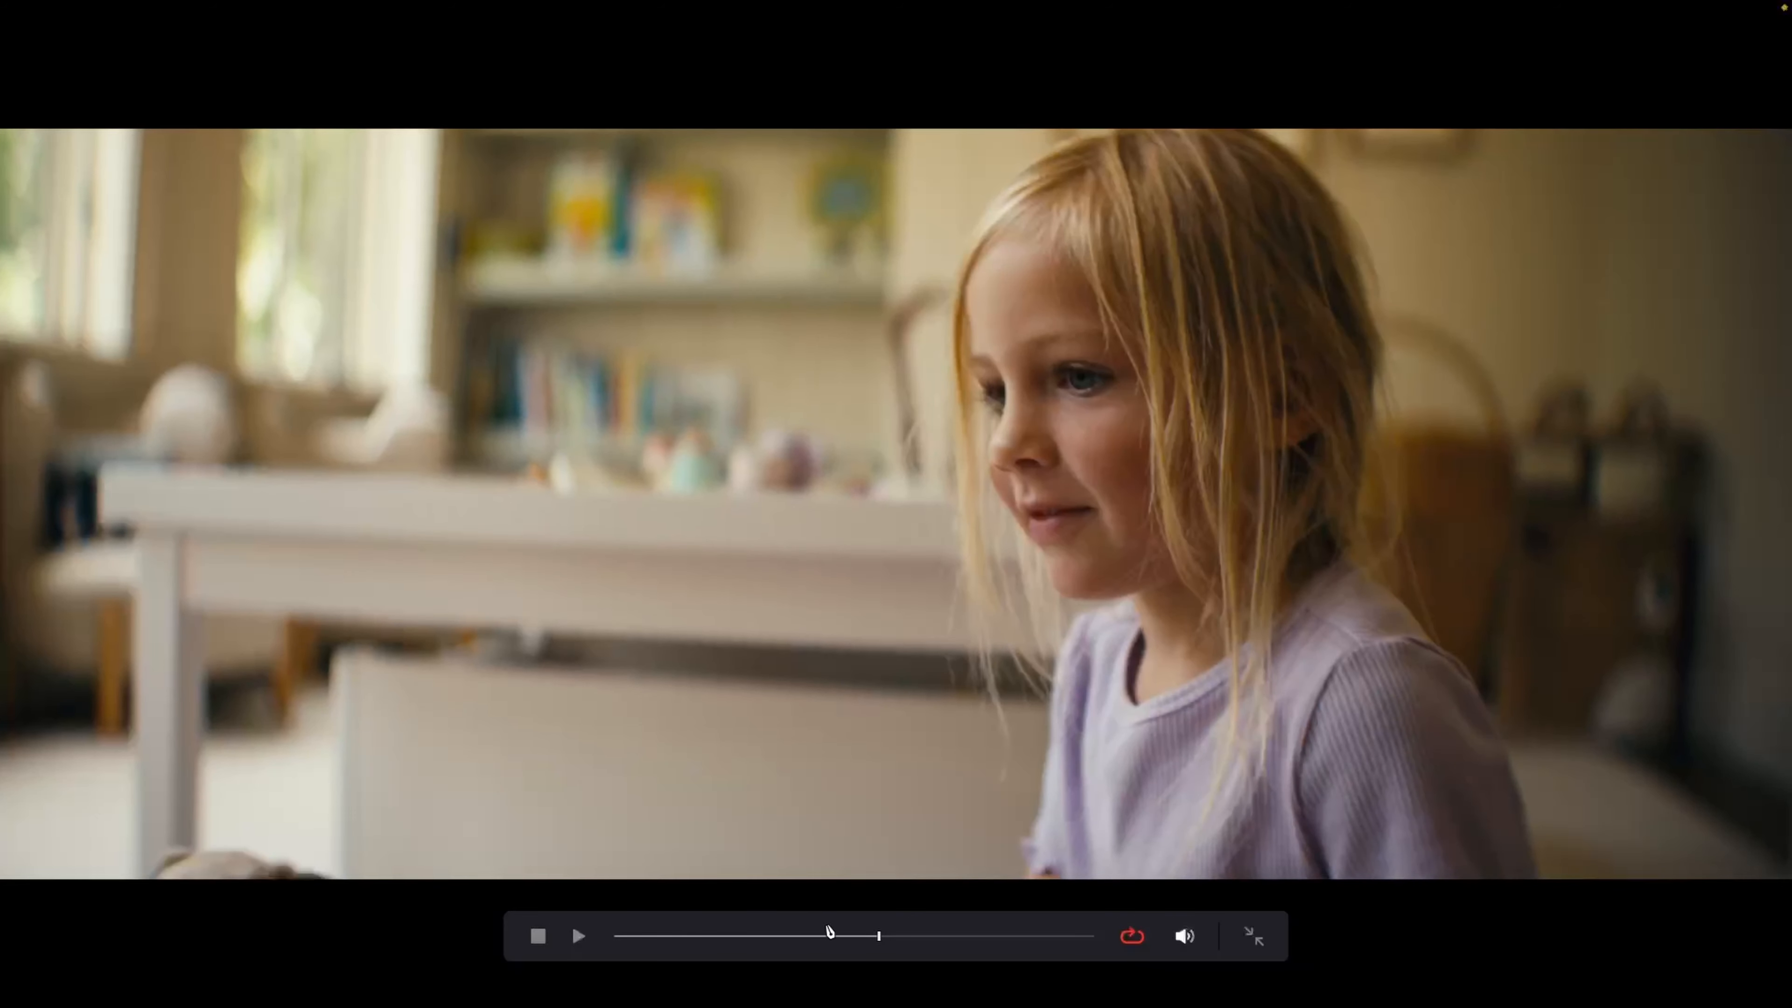
{"action": "left_click", "coordinate": [688, 936]}
{"action": "key", "text": "space"}
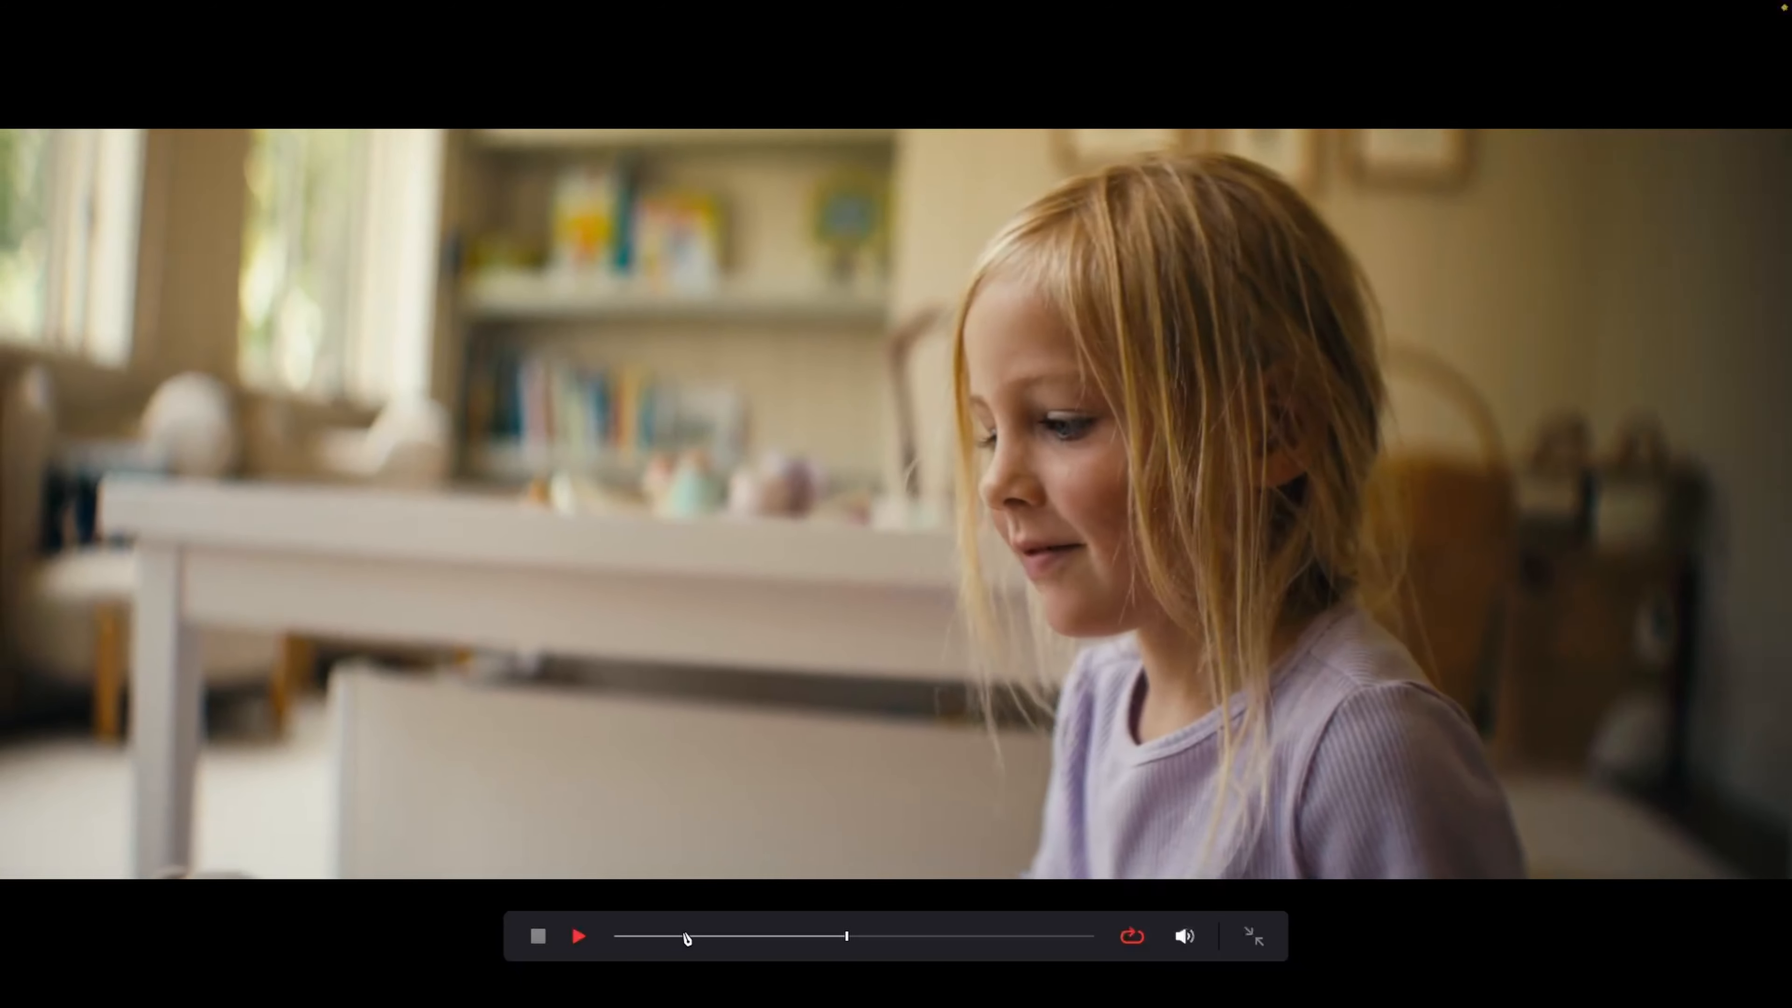
{"action": "left_click_drag", "start_coordinate": [685, 936], "coordinate": [602, 942]}
{"action": "key", "text": "space"}
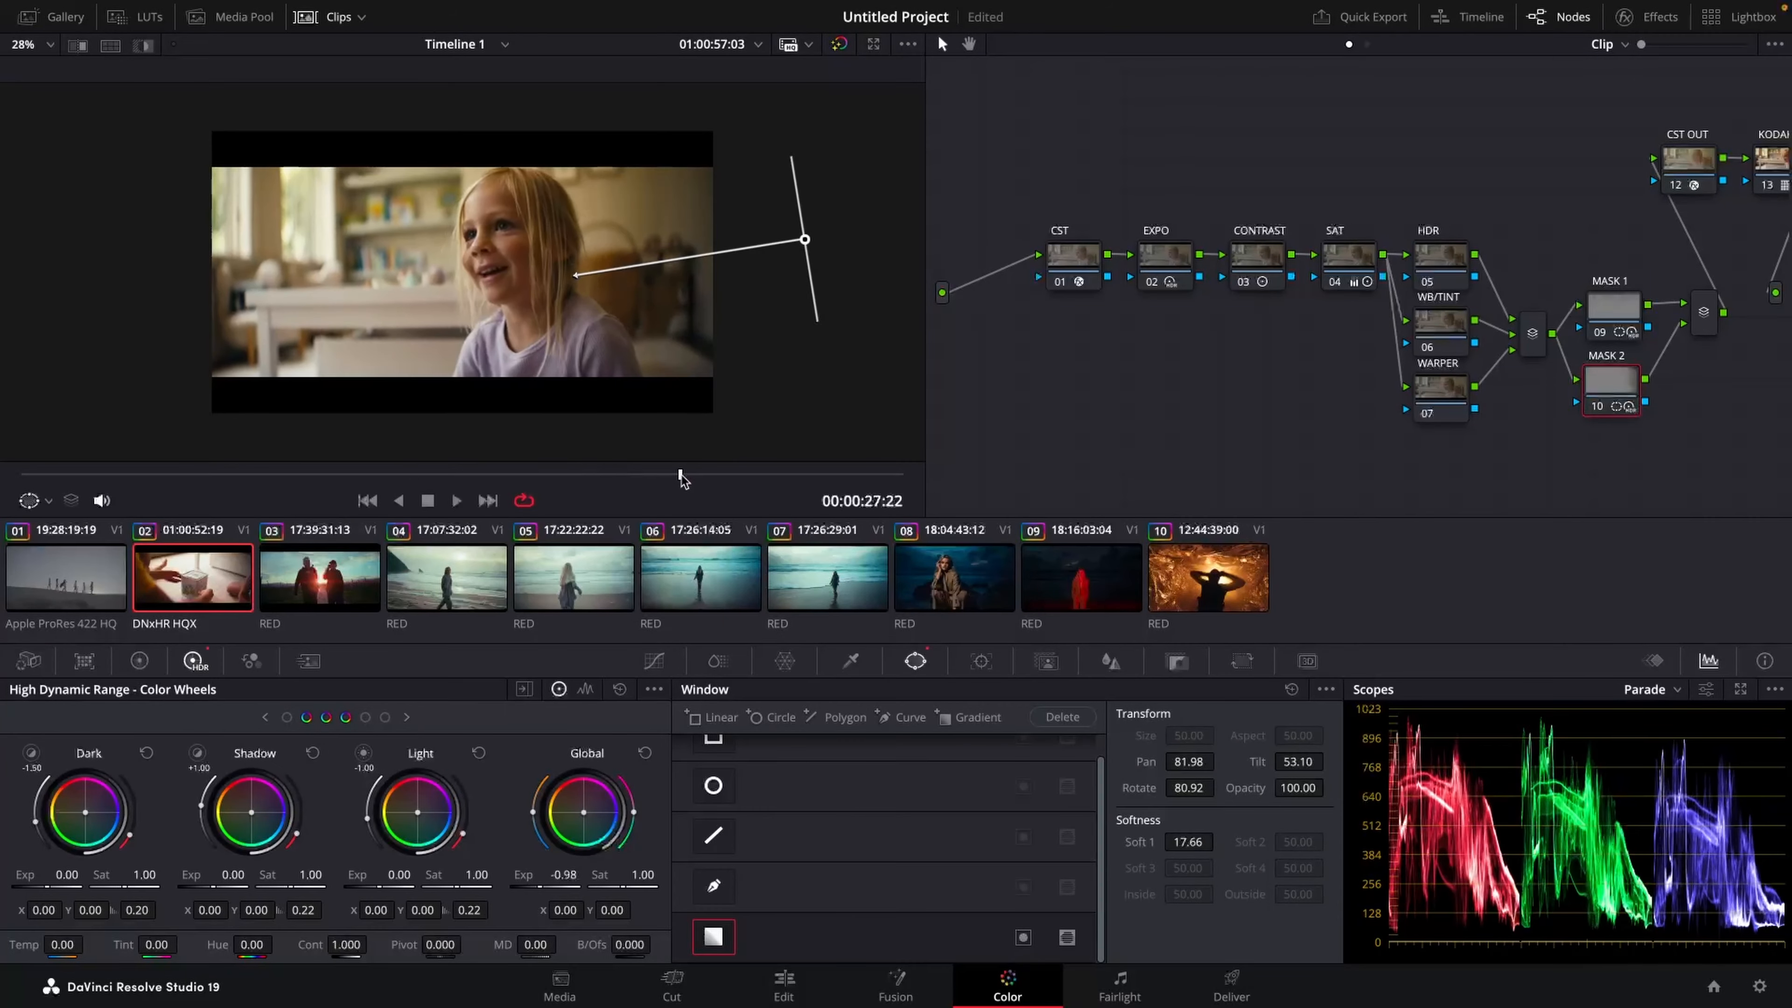
{"action": "key", "text": "ctrl+f"}
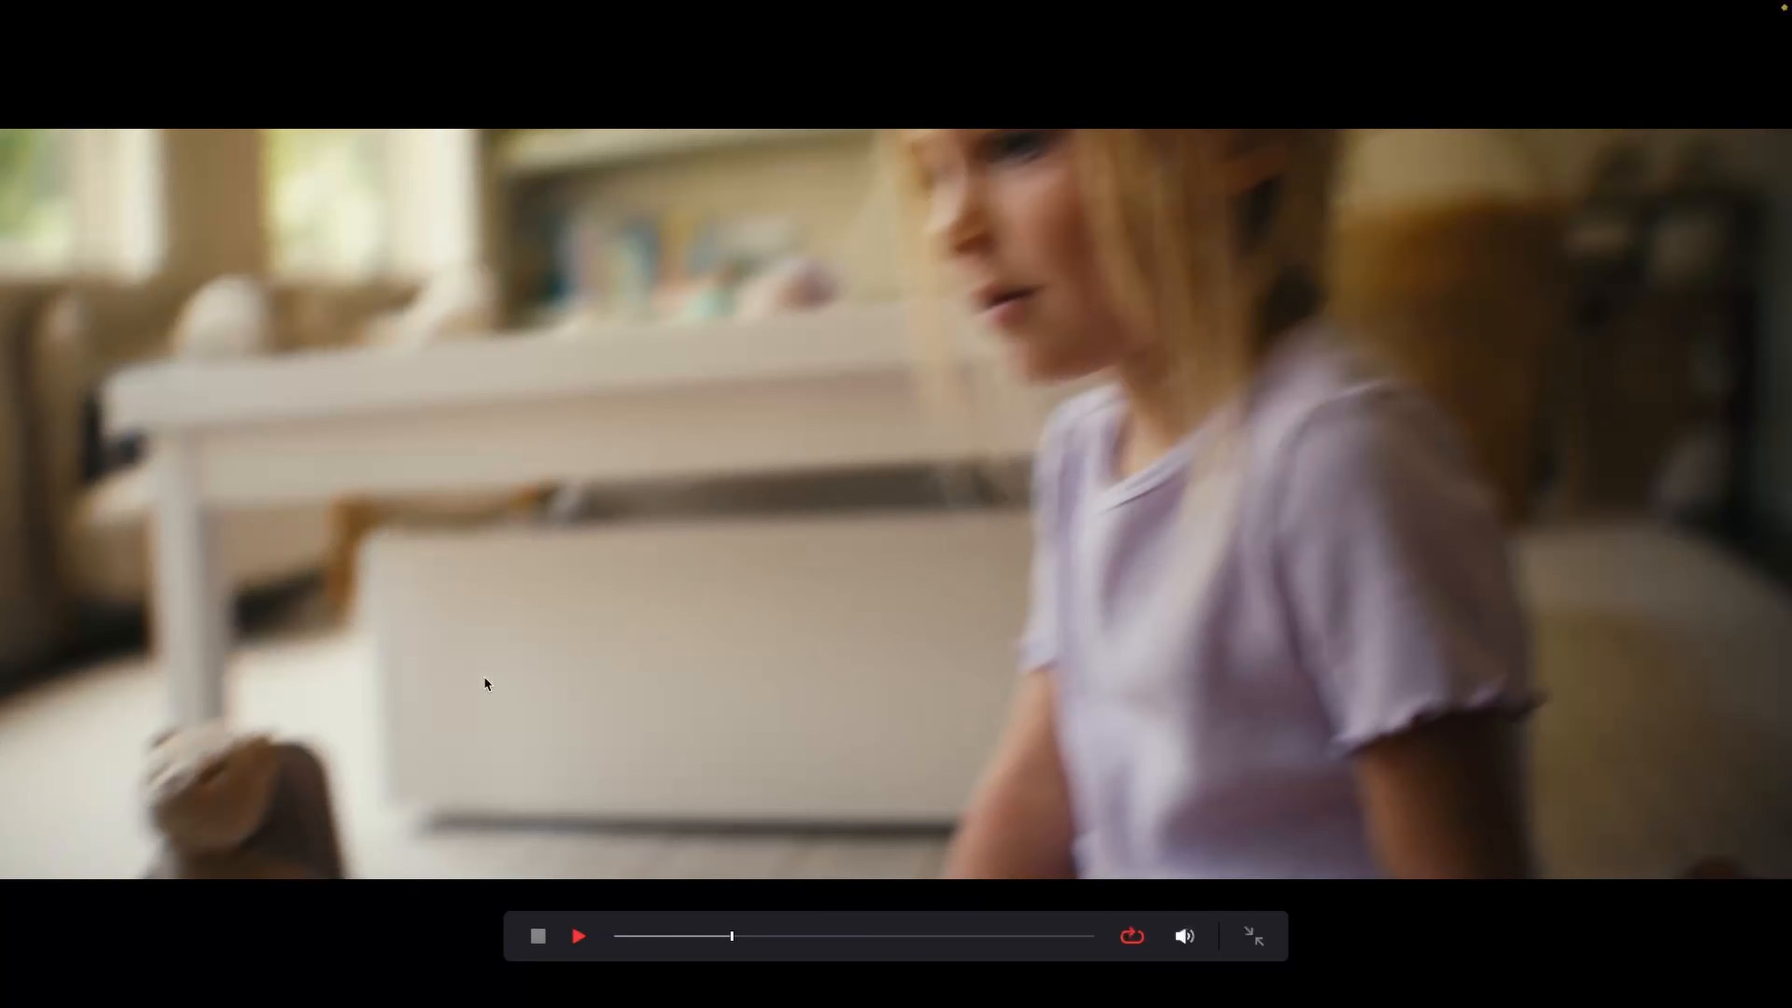
{"action": "key", "text": "Escape"}
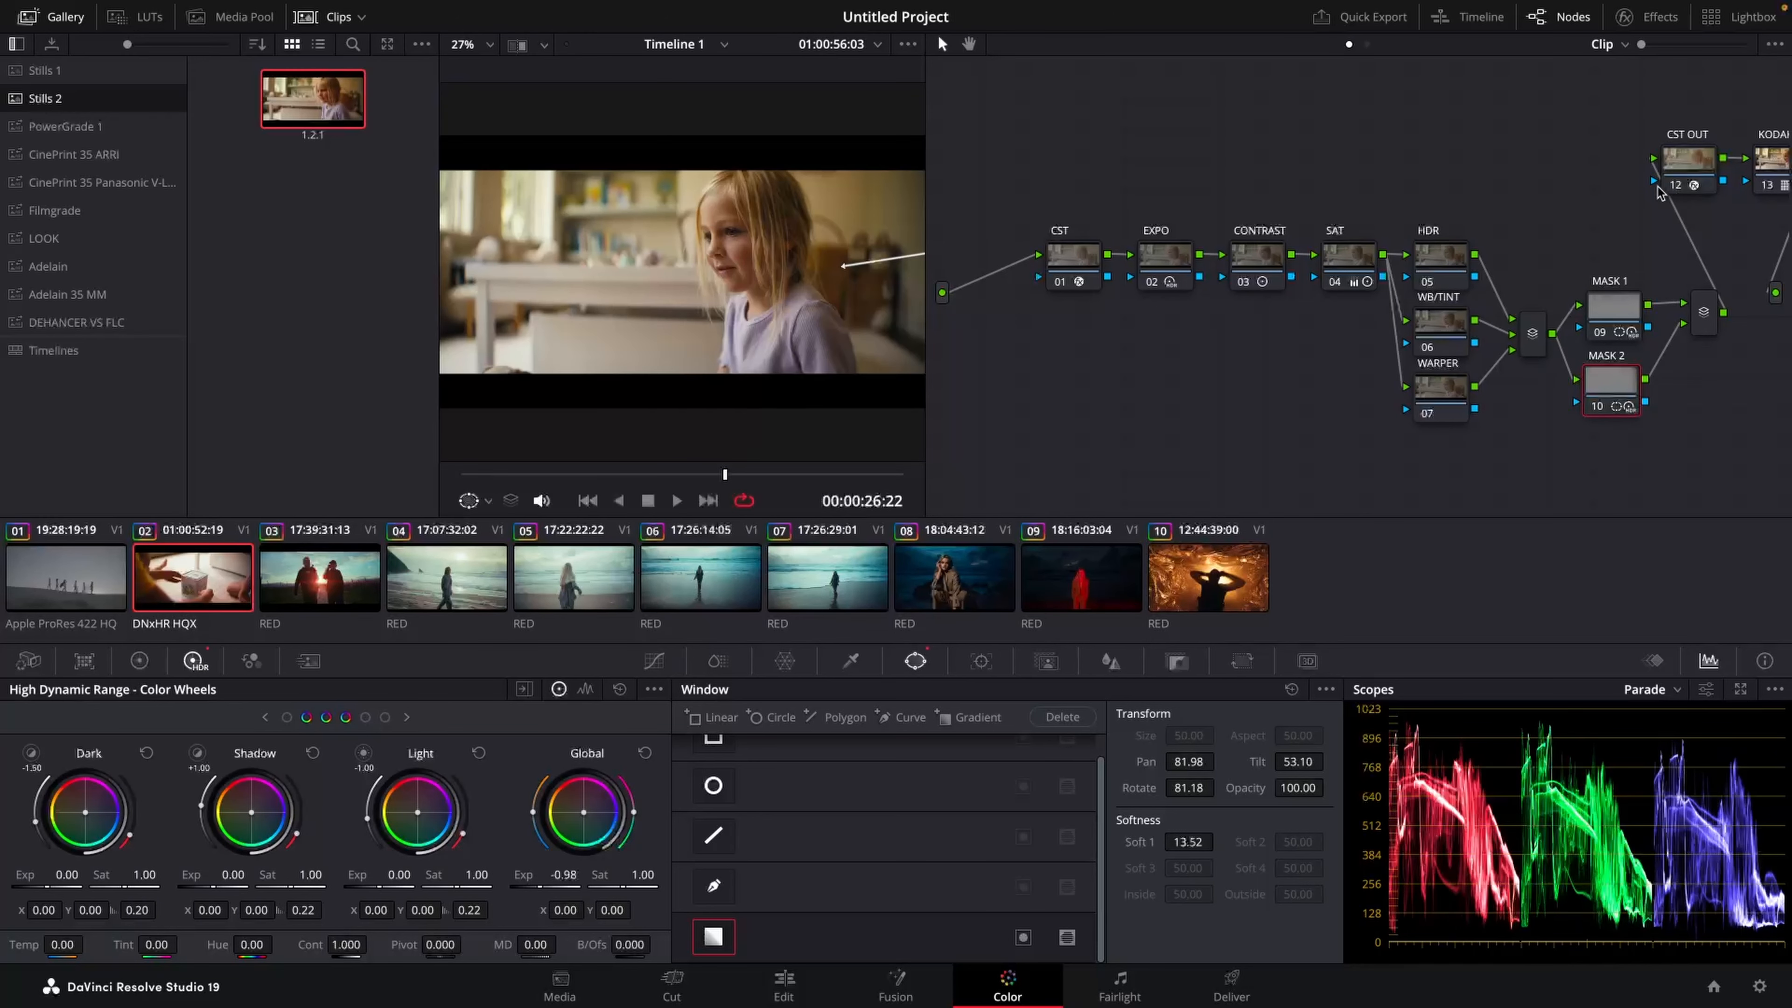
Step: Examine the frame without the Kodak LUT in full screen and compare it side by side with the saved graded still
{"action": "key", "text": "ctrl+f"}
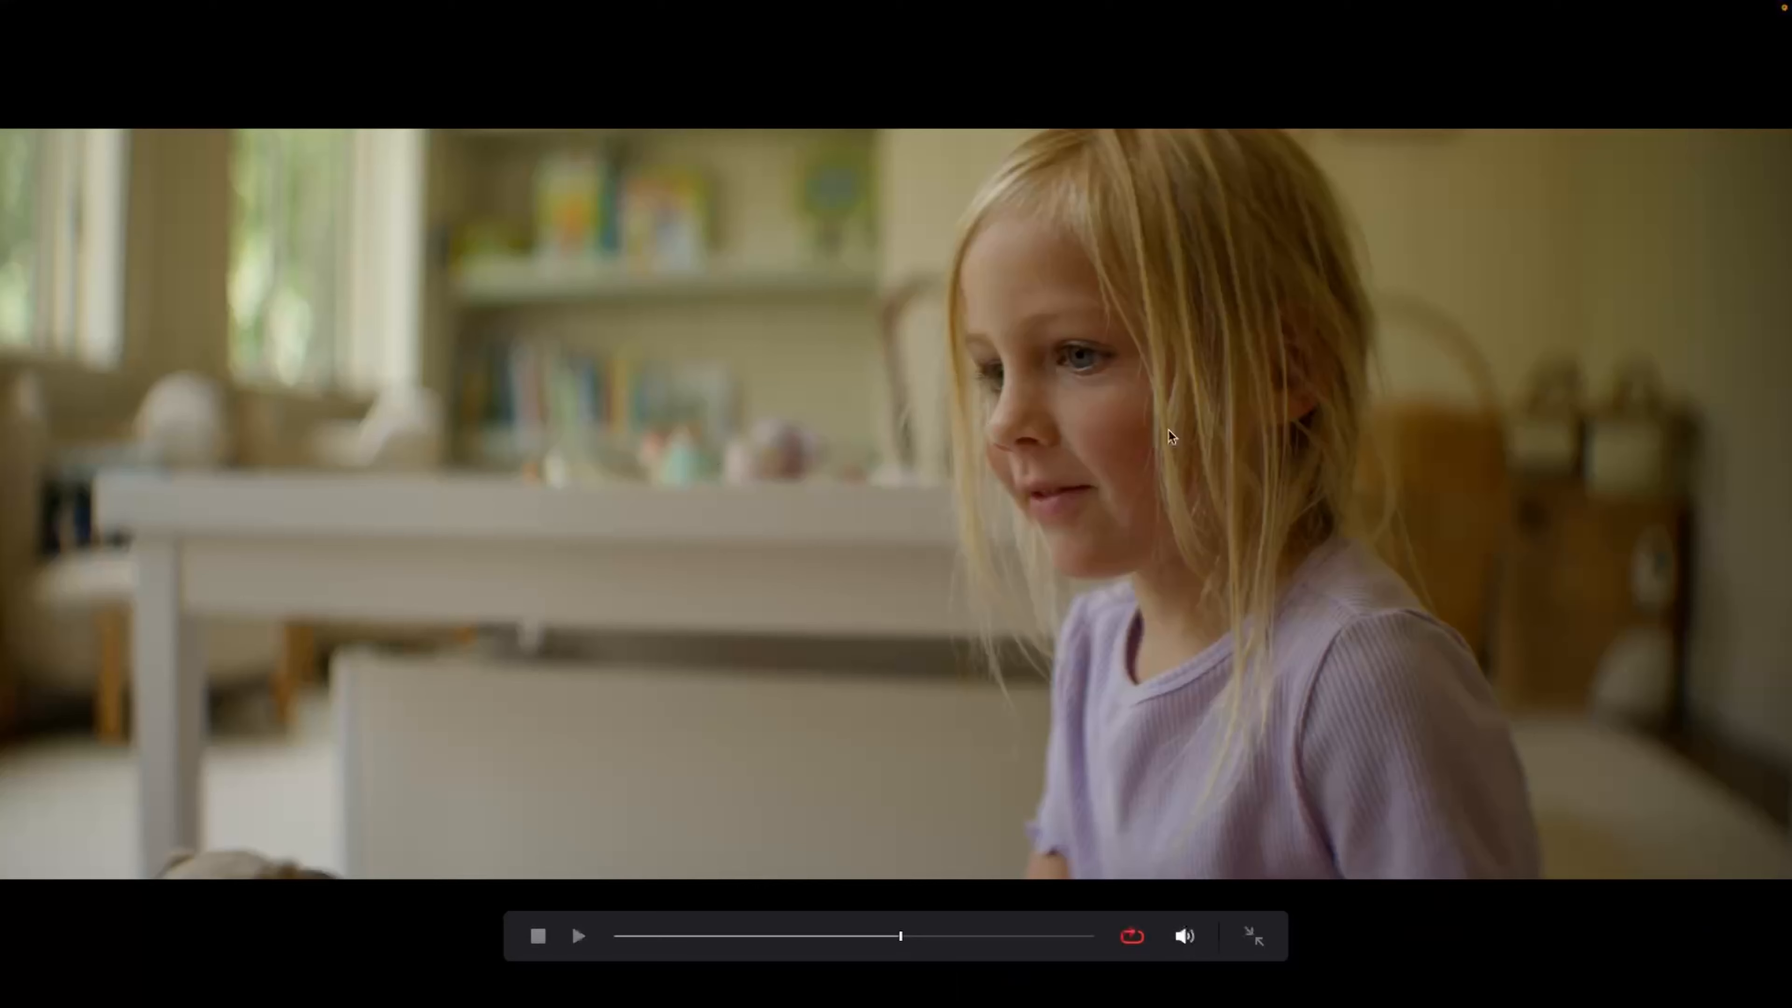
{"action": "key", "text": "ctrl+w"}
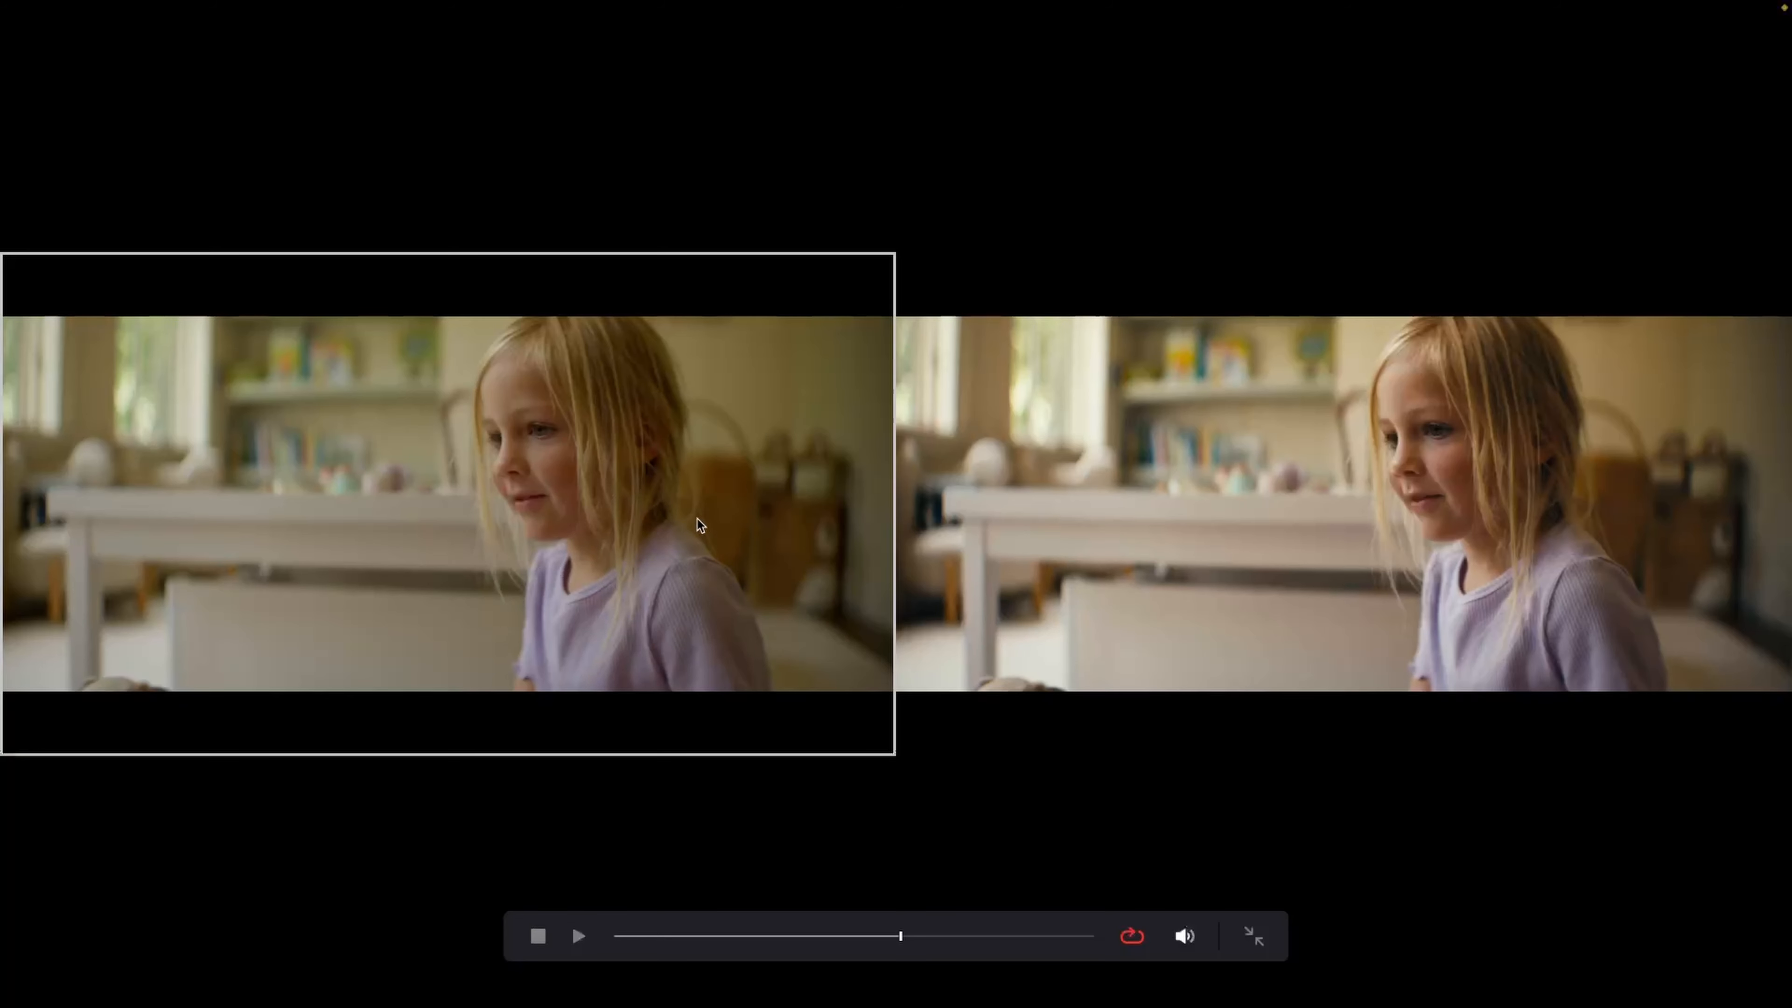
{"action": "key", "text": "Escape"}
Step: Disable all the nodes, re-enable only CST and CST OUT, and compare the frame with the graded still in full screen
{"action": "left_click_drag", "start_coordinate": [1028, 160], "coordinate": [1595, 450]}
{"action": "key", "text": "super+d"}
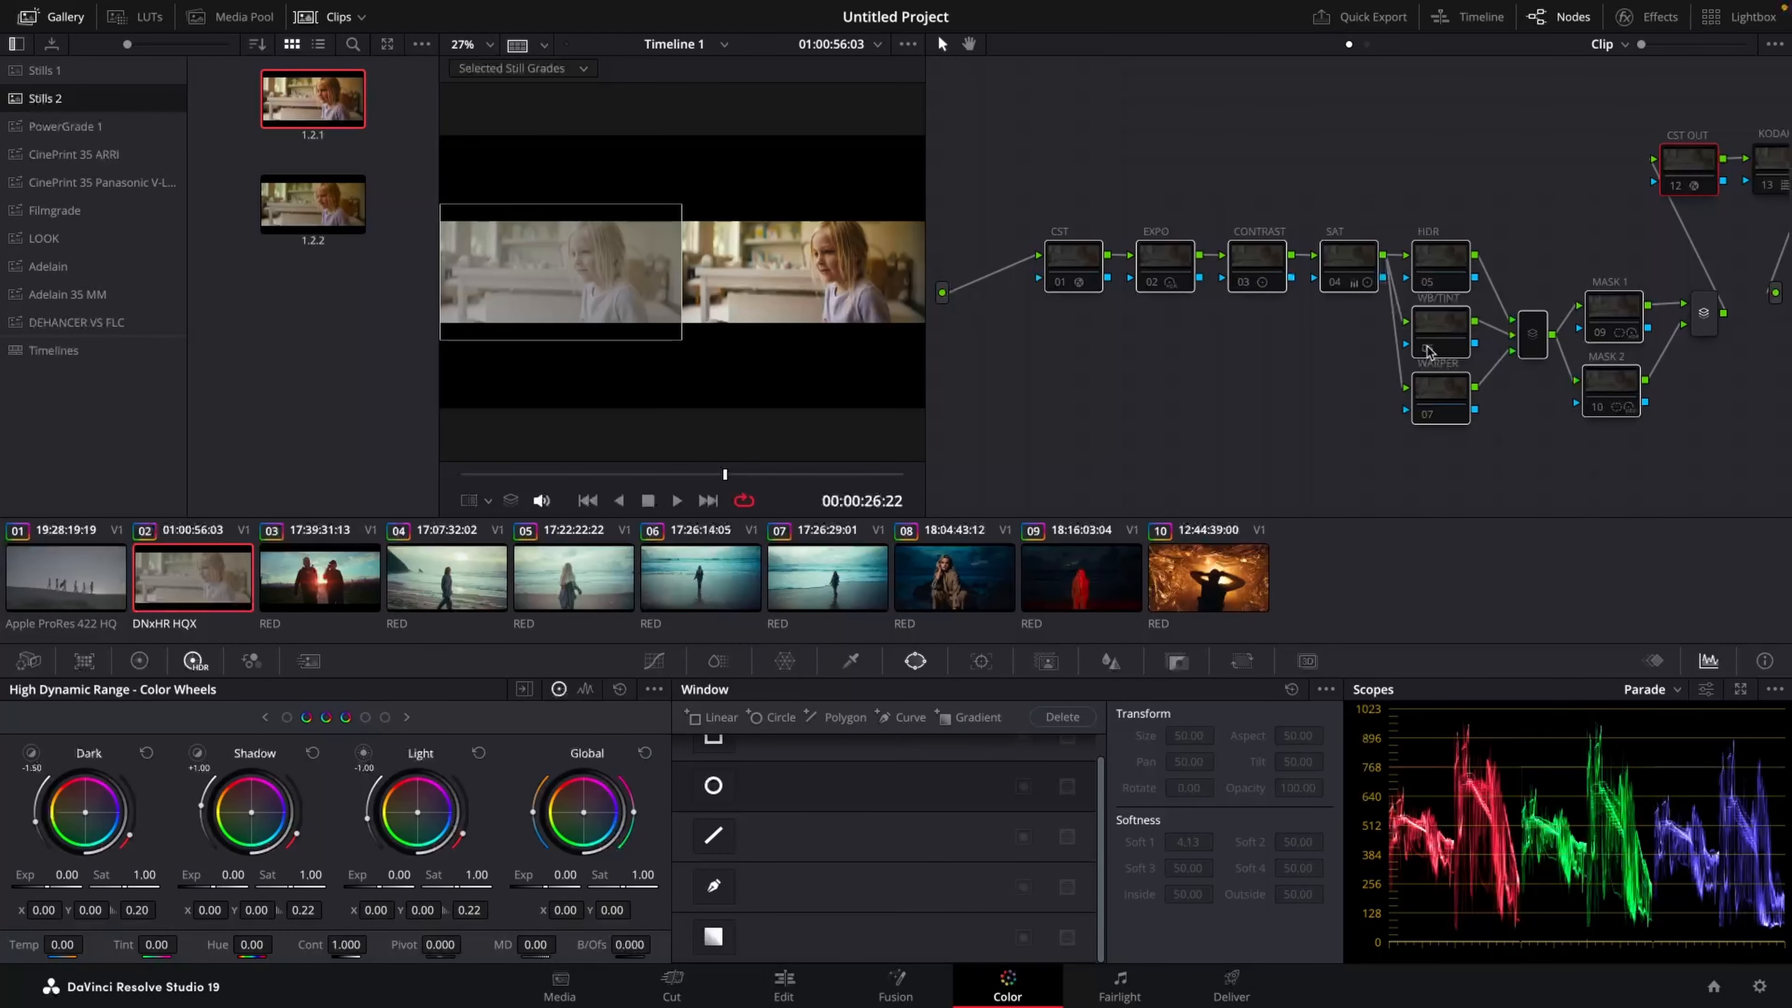
{"action": "left_click", "coordinate": [1069, 268]}
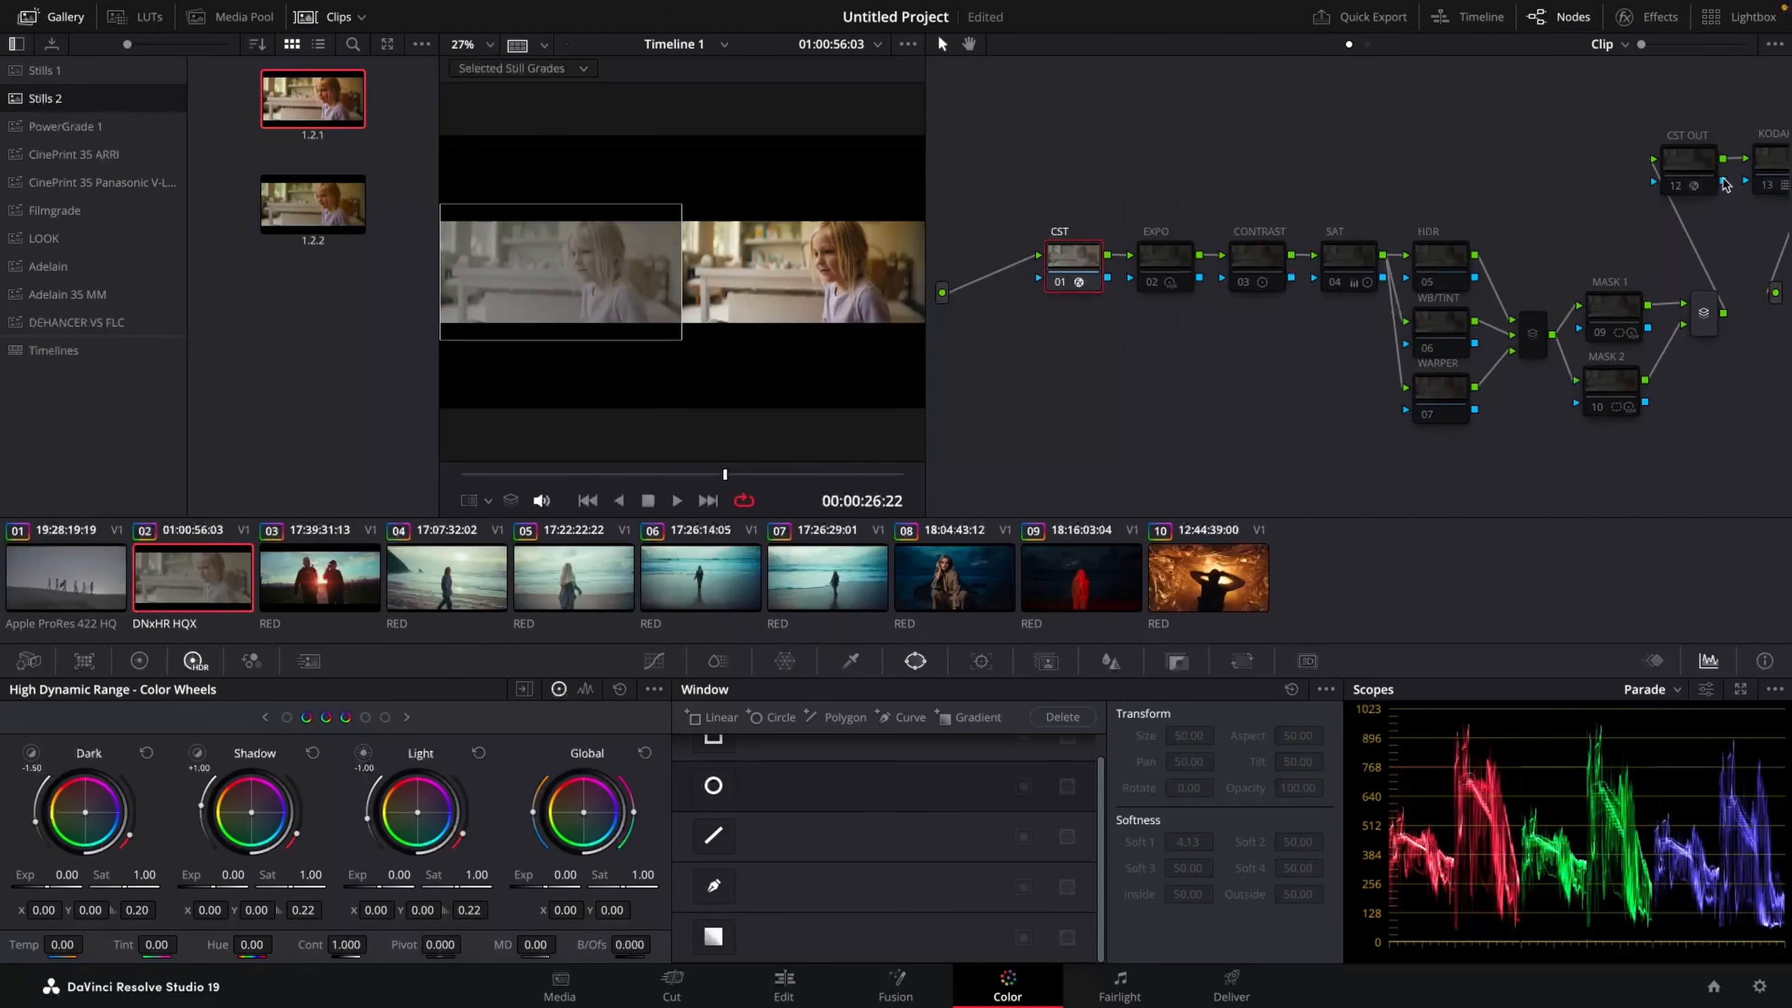
{"action": "key", "text": "super+f"}
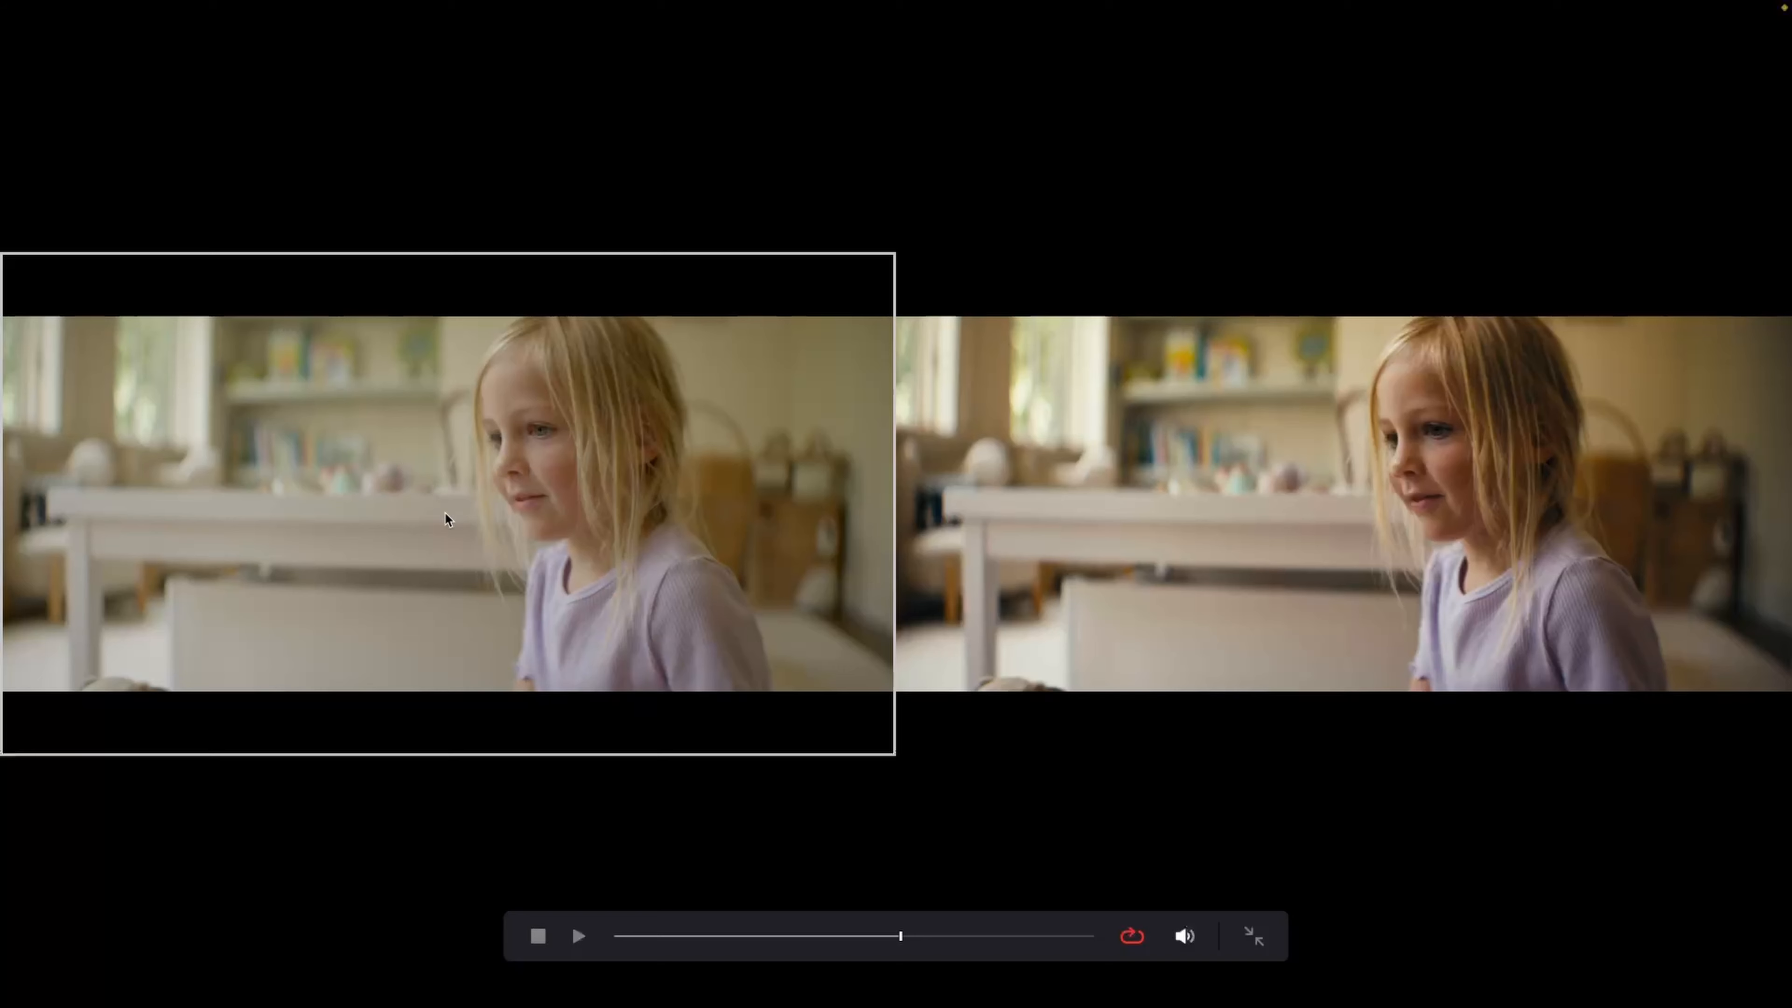
{"action": "double_click", "coordinate": [477, 619]}
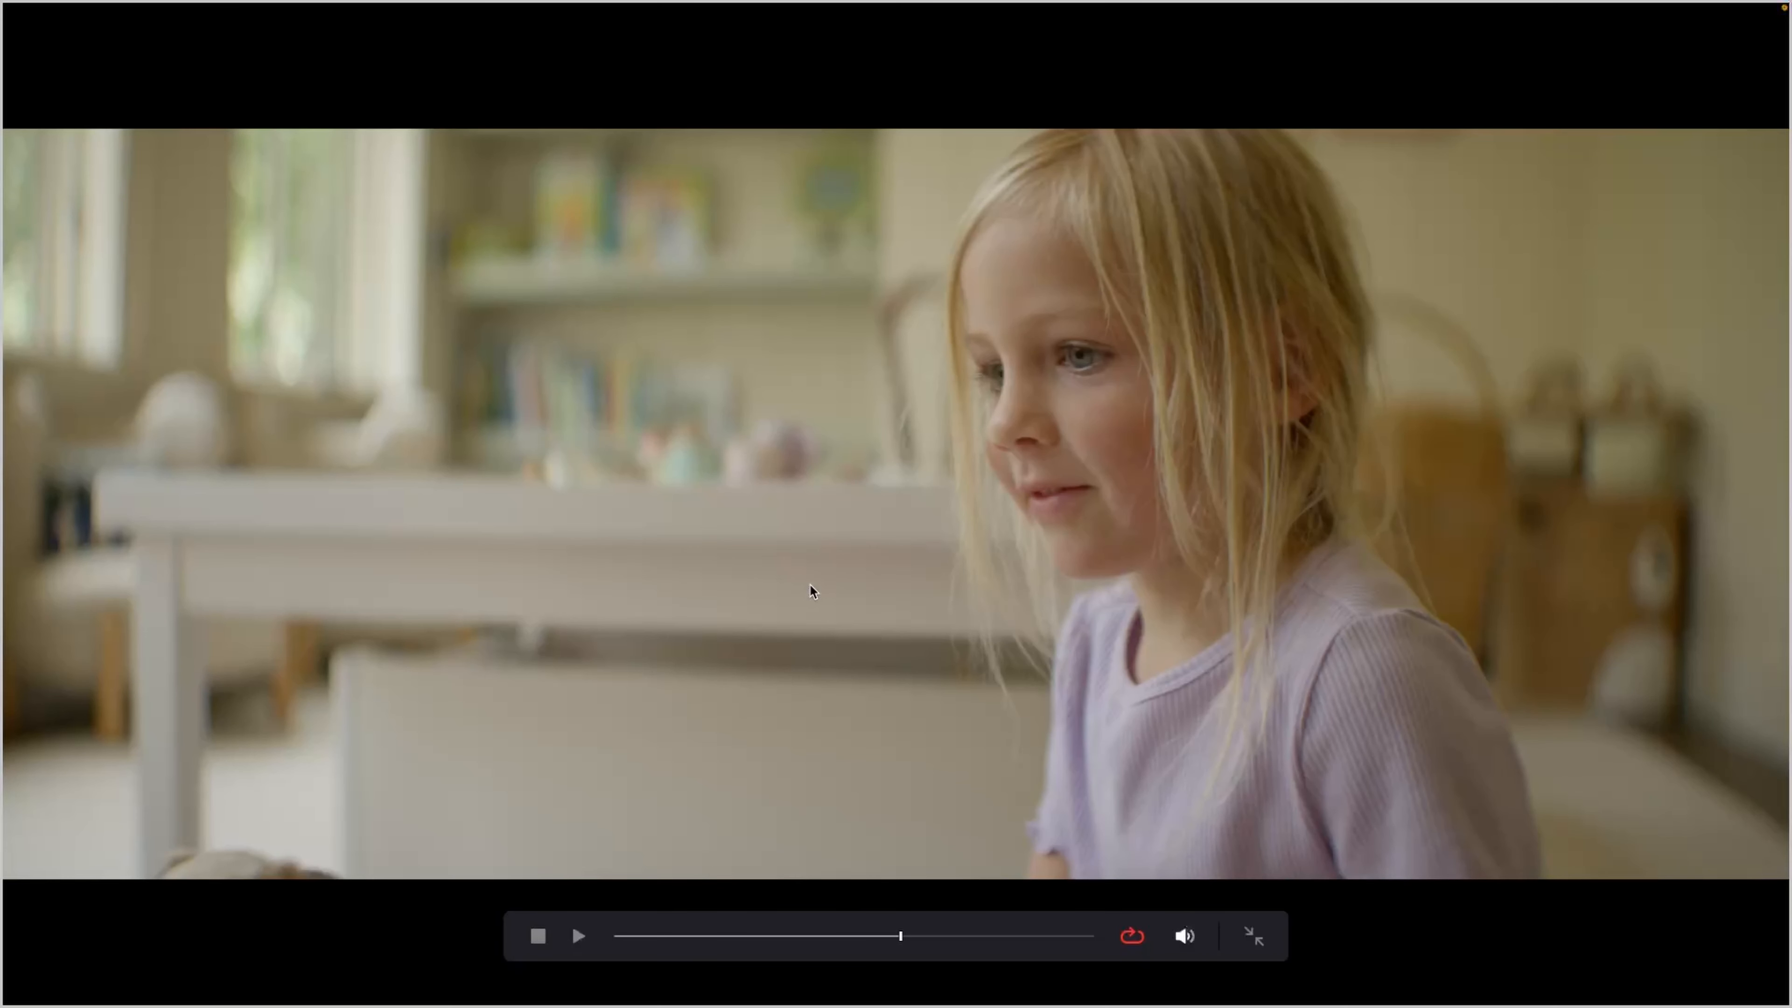
{"action": "key", "text": "Escape"}
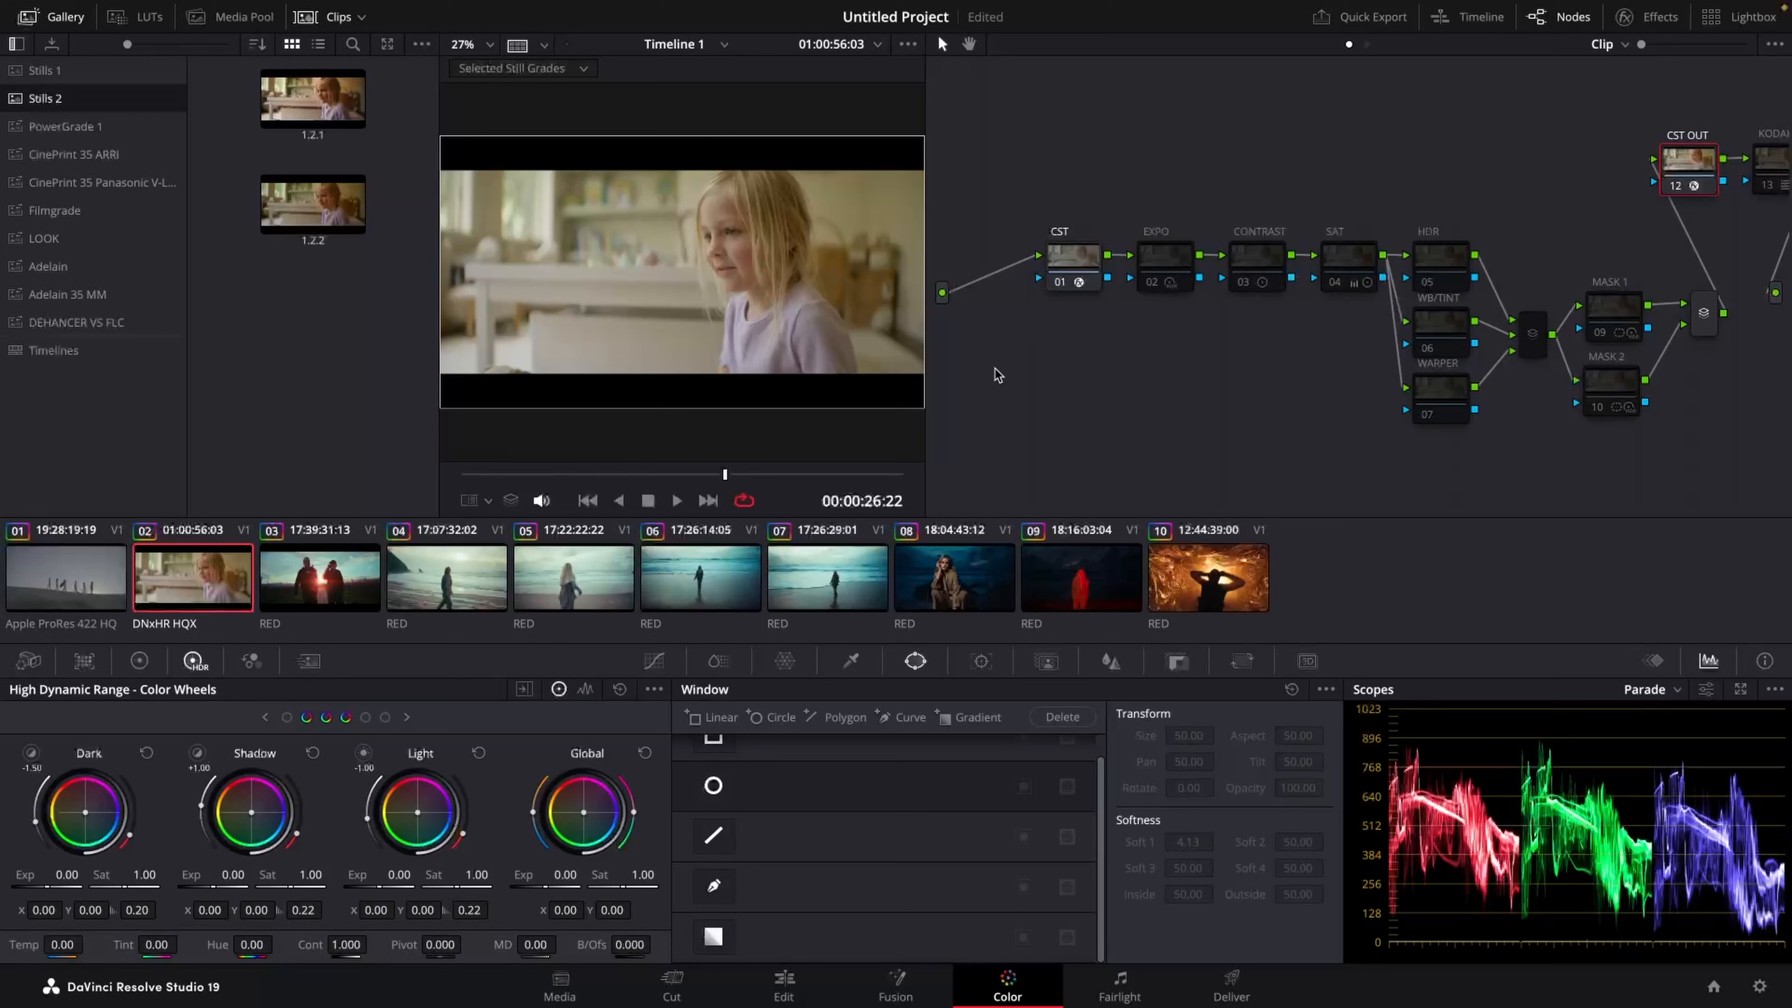
Step: Re-enable the EXPO, CONTRAST, SAT, MASK 1 and MASK 2 nodes
{"action": "left_click", "coordinate": [1148, 283]}
{"action": "left_click", "coordinate": [1243, 282]}
{"action": "left_click", "coordinate": [1334, 283]}
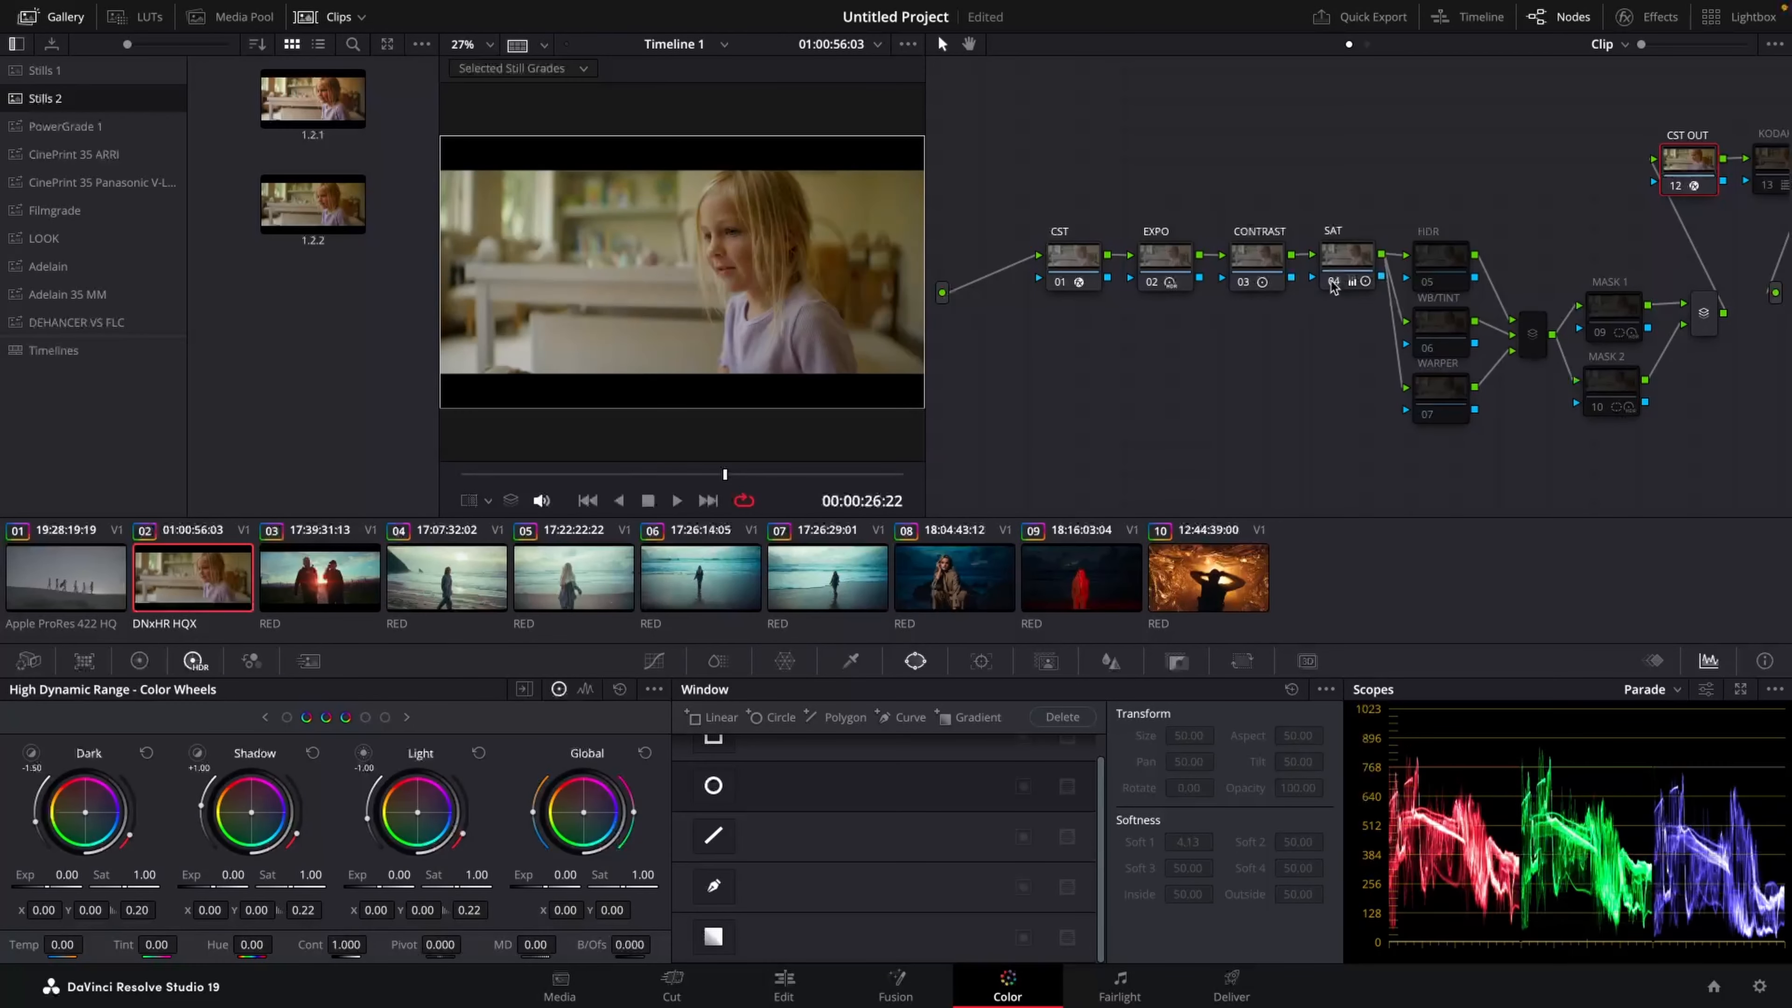
{"action": "left_click", "coordinate": [1598, 333]}
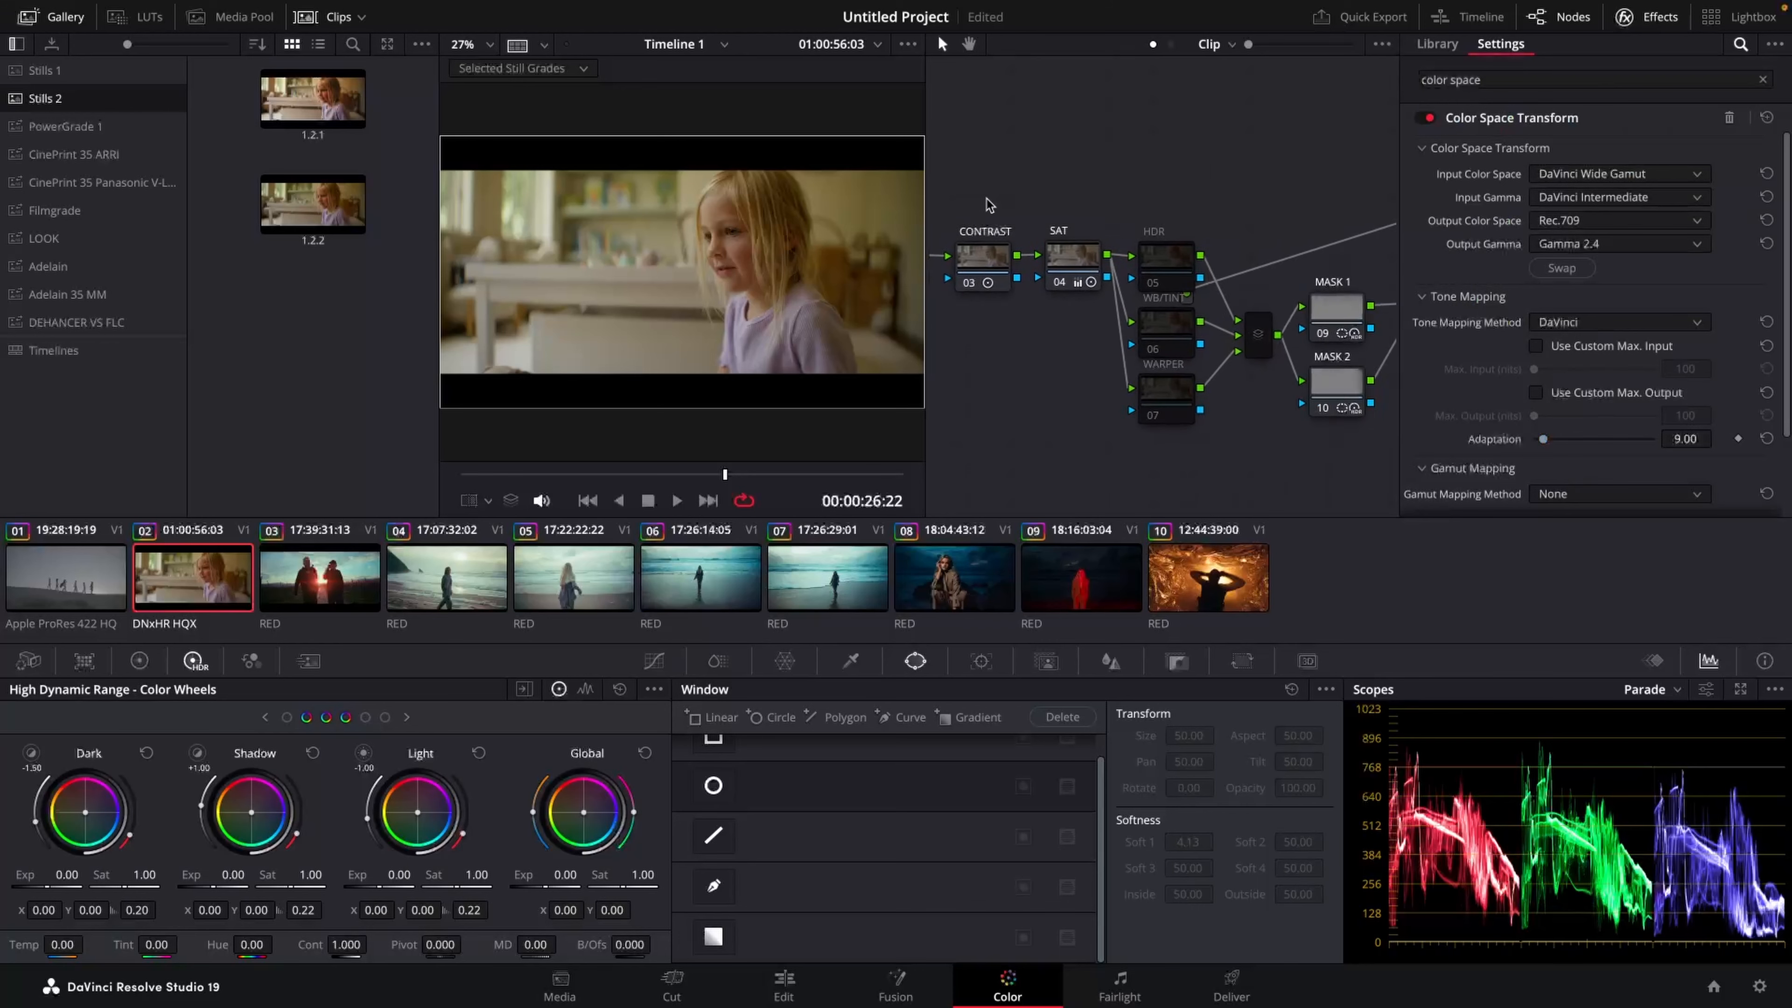
Step: Review the output gamma options of the CST OUT node's Color Space Transform
{"action": "left_click_drag", "start_coordinate": [1260, 178], "coordinate": [1316, 182]}
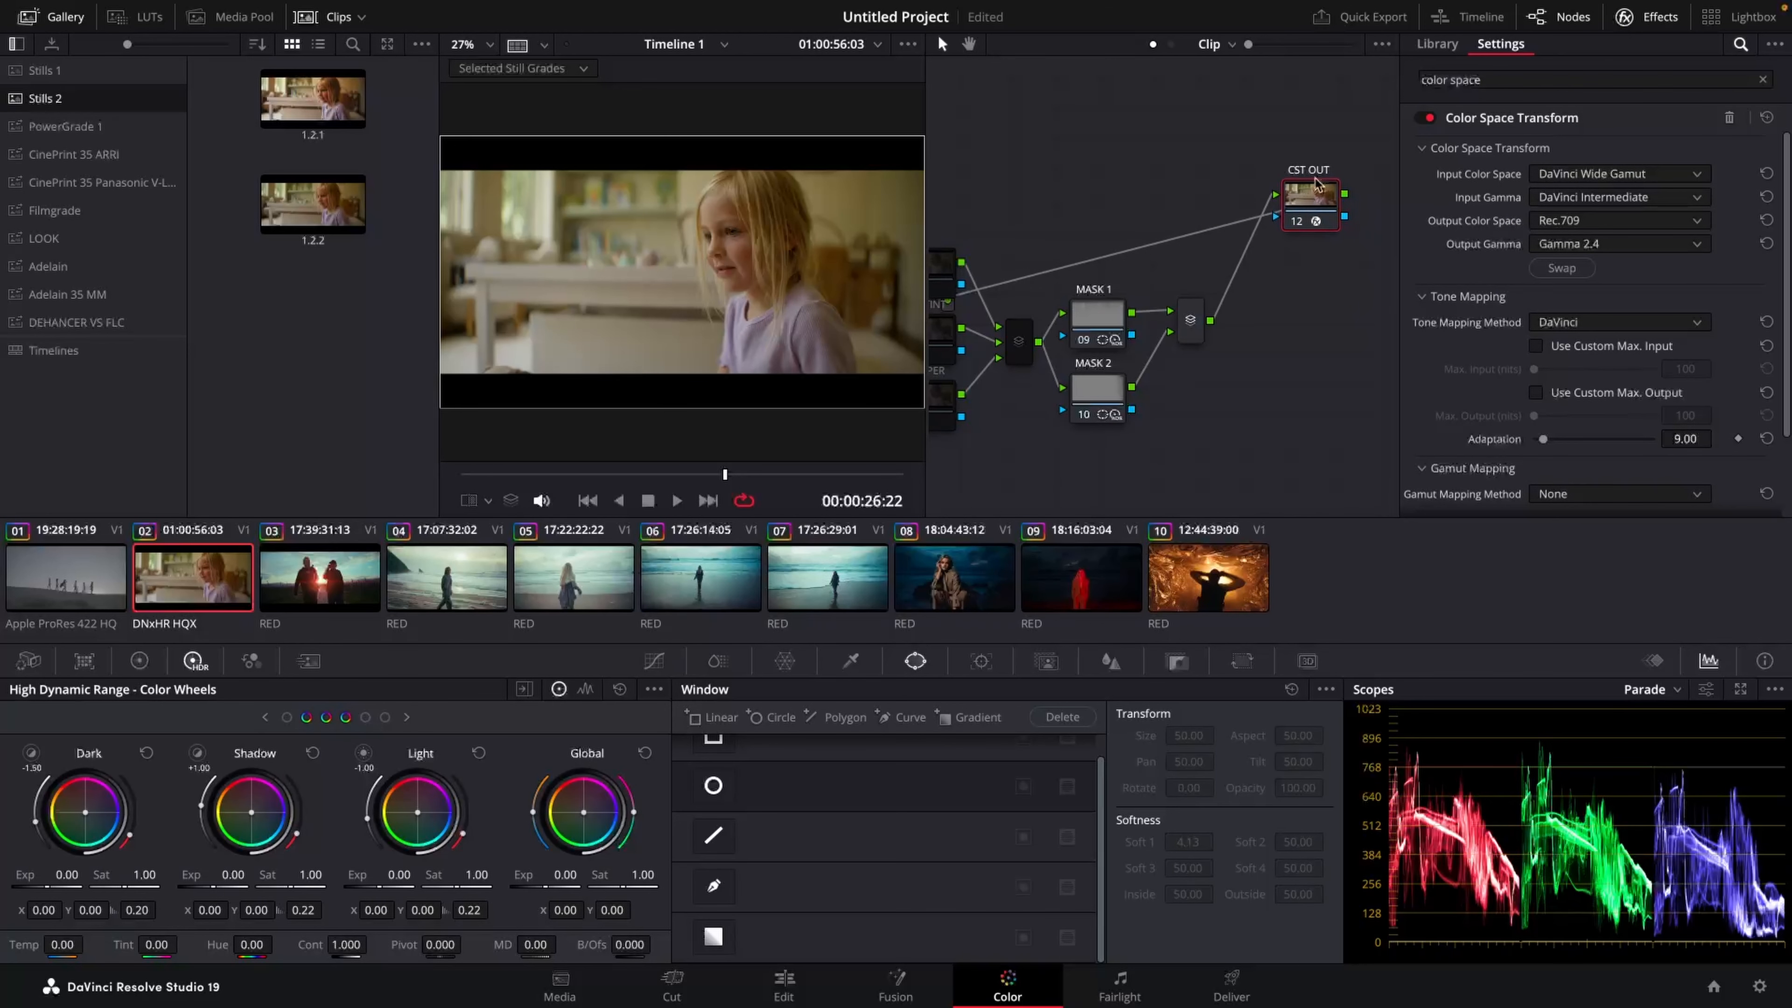
{"action": "left_click", "coordinate": [1590, 247]}
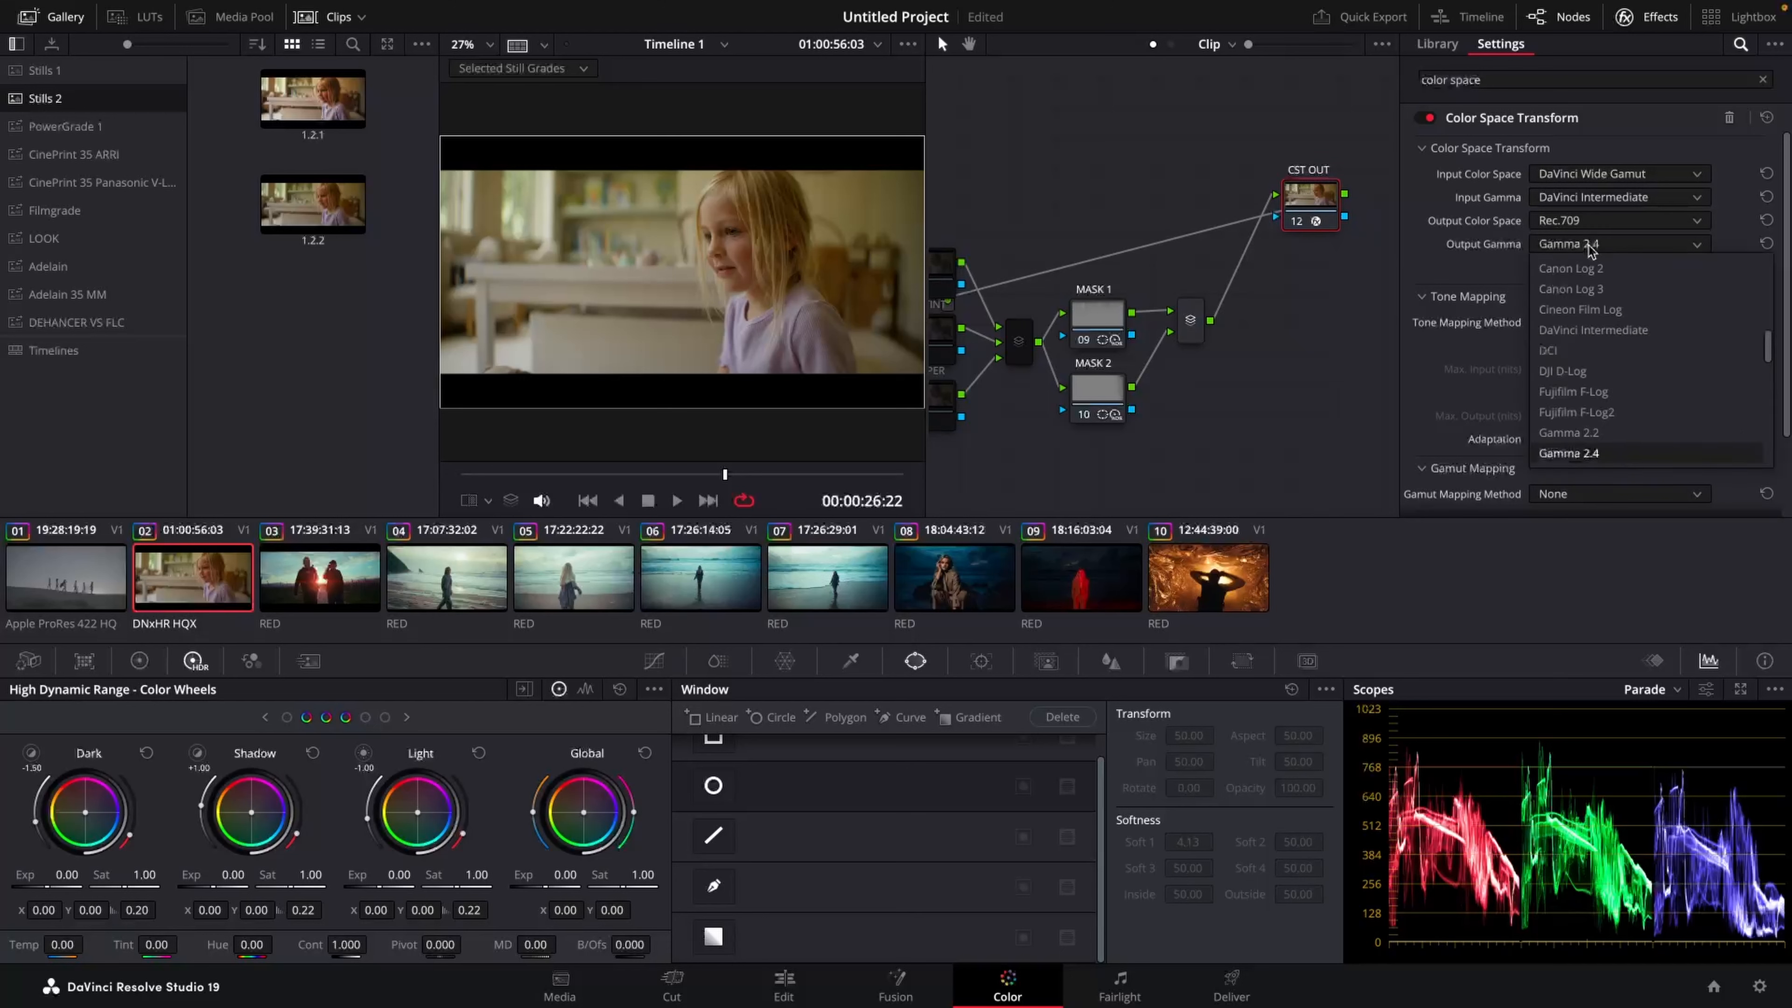
{"action": "left_click", "coordinate": [1587, 243]}
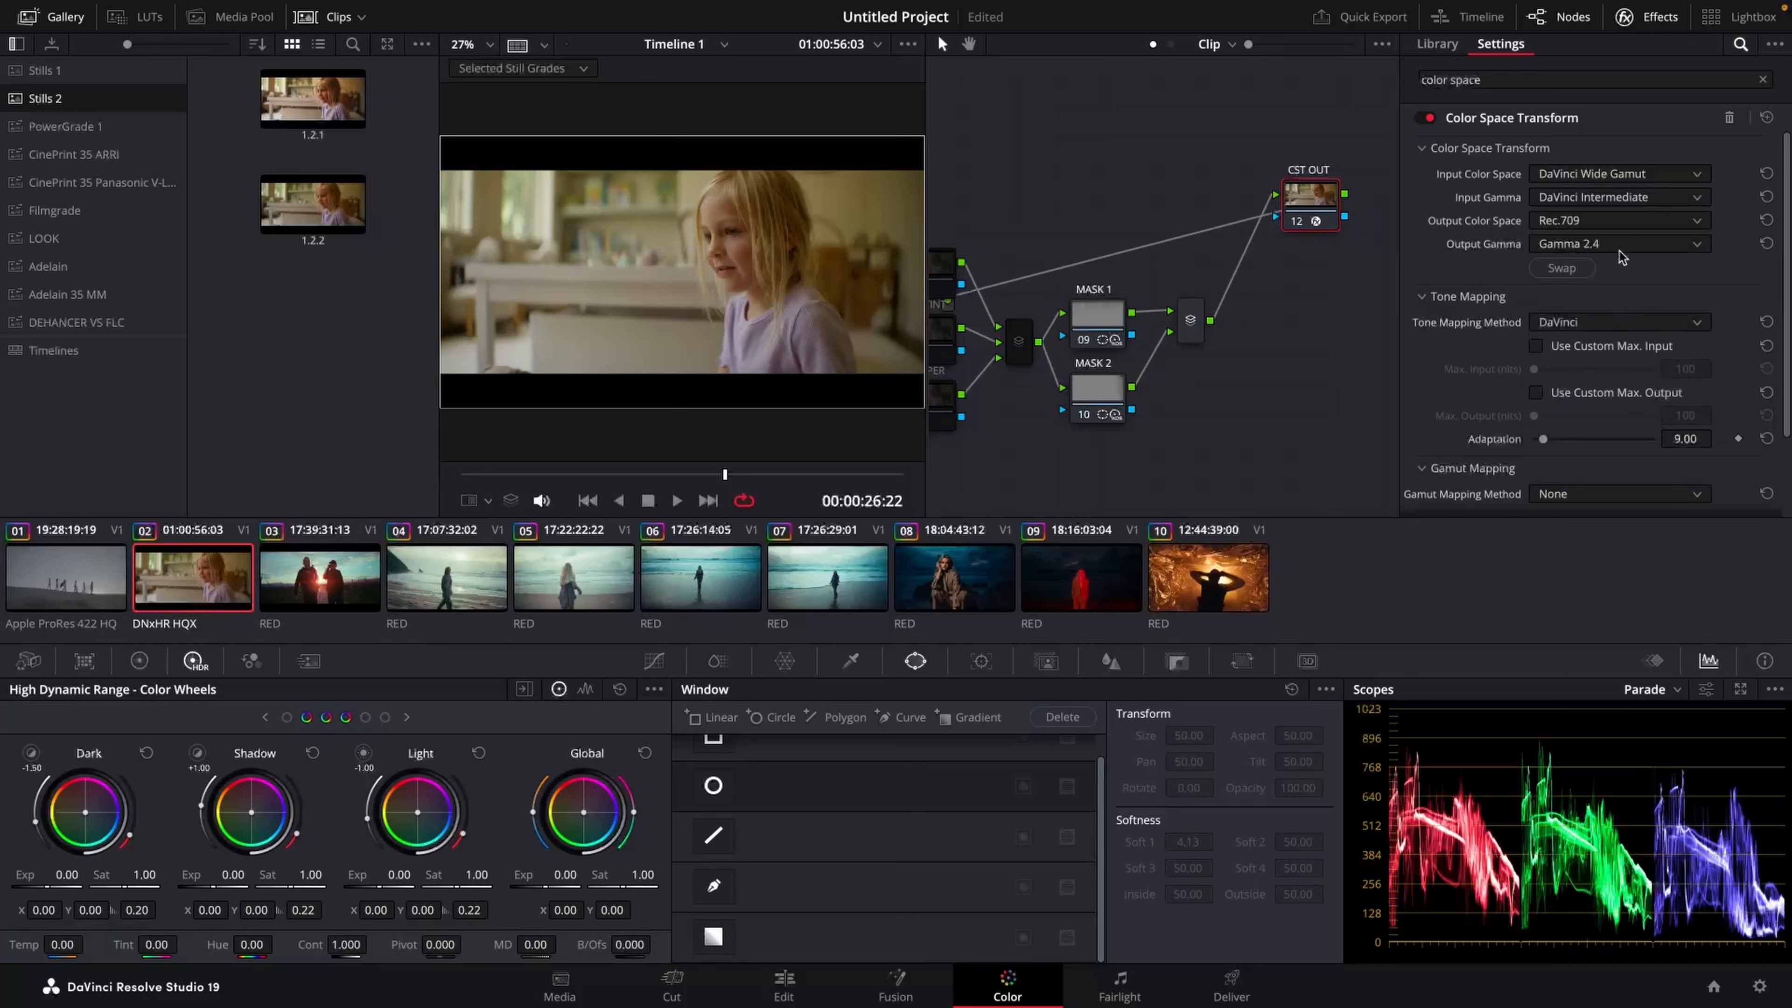
Step: Move the CST OUT node aside and insert a new serial node directly before it
{"action": "left_click_drag", "start_coordinate": [1317, 198], "coordinate": [1401, 192]}
{"action": "left_click", "coordinate": [1648, 18]}
{"action": "scroll", "coordinate": [1593, 243], "scroll_direction": "right", "scroll_amount": 4}
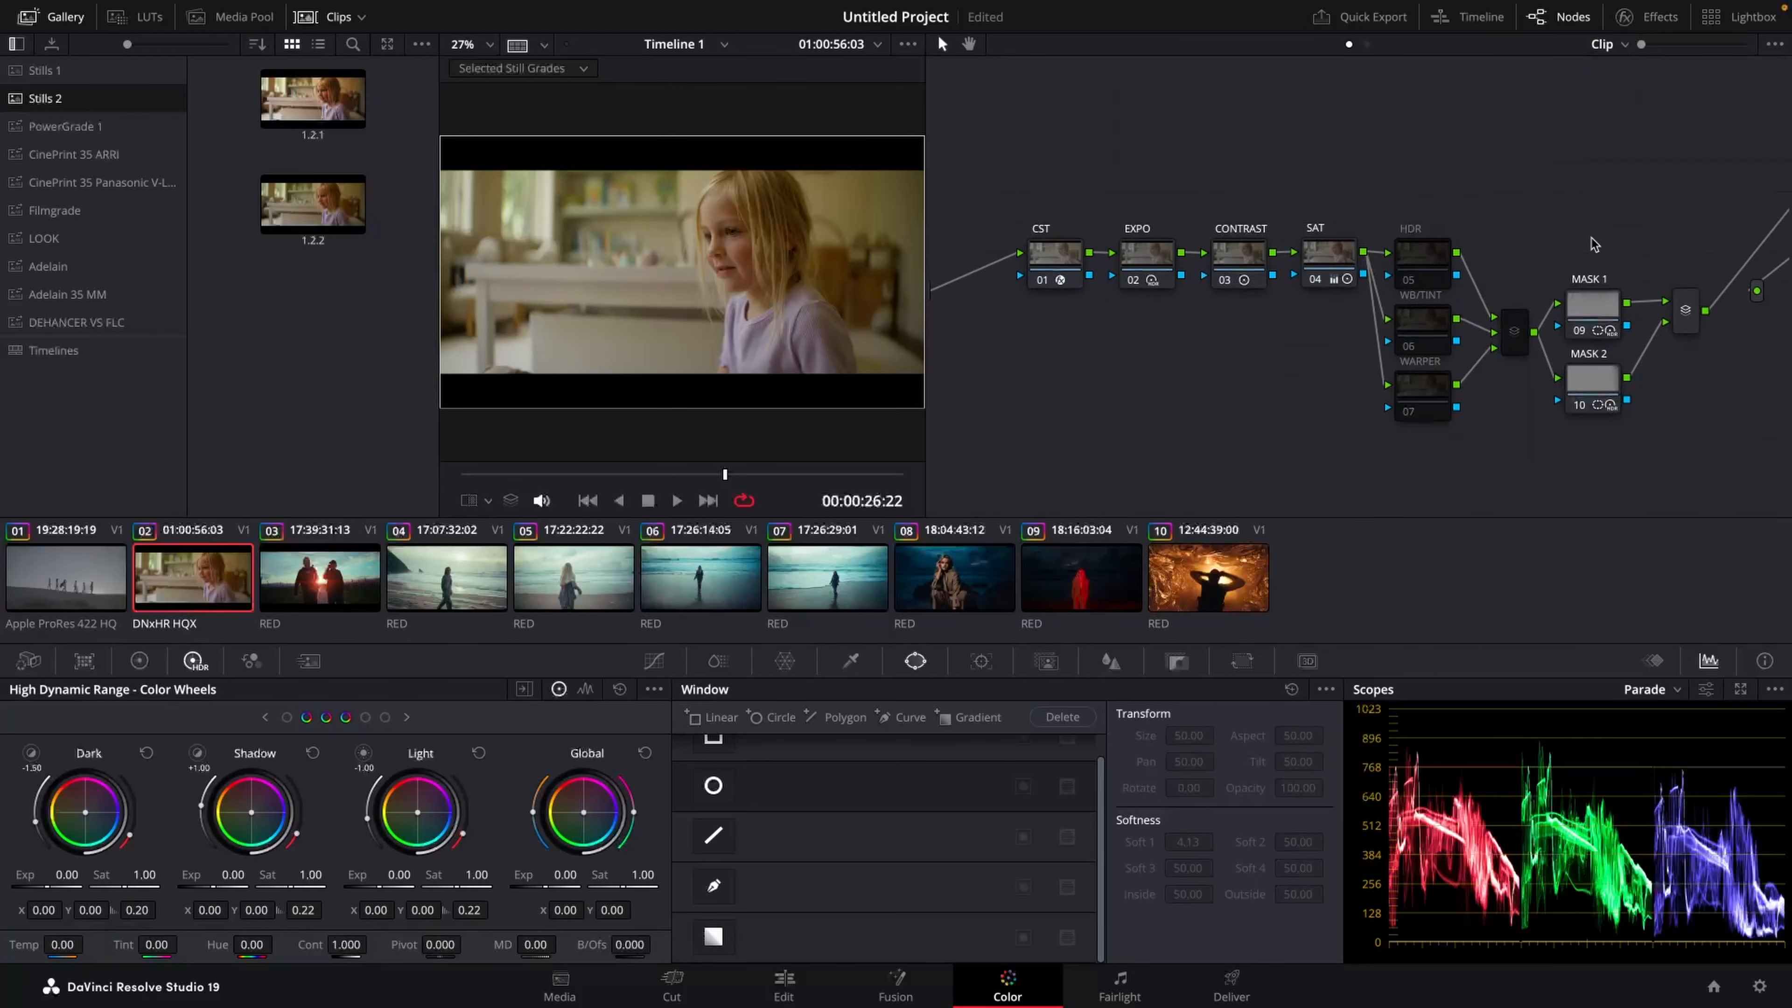
{"action": "left_click_drag", "start_coordinate": [1606, 188], "coordinate": [1574, 184]}
{"action": "key", "text": "shift+s"}
{"action": "left_click_drag", "start_coordinate": [1571, 248], "coordinate": [1452, 194]}
Step: Search the effects for "film", apply Film Look Creator to the new node before CST OUT, and check it in full screen
{"action": "left_click", "coordinate": [1624, 17]}
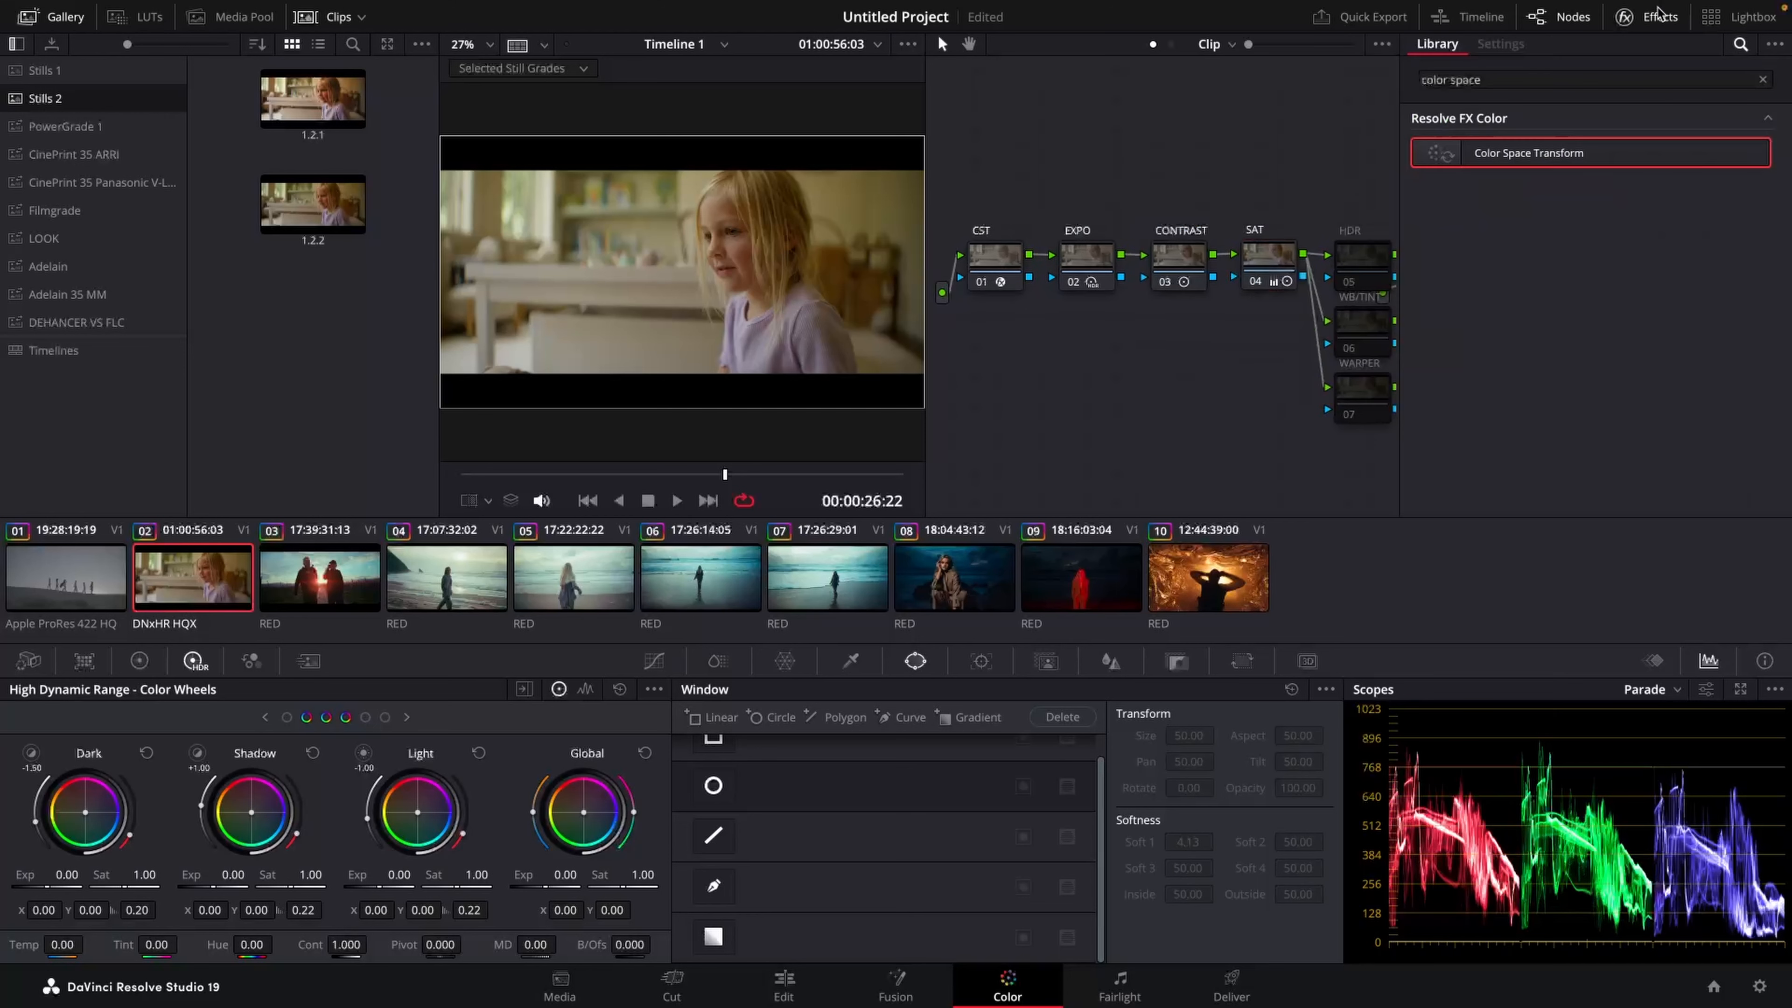
{"action": "left_click", "coordinate": [1494, 83]}
{"action": "key", "text": "ctrl+a"}
{"action": "type", "text": "film"}
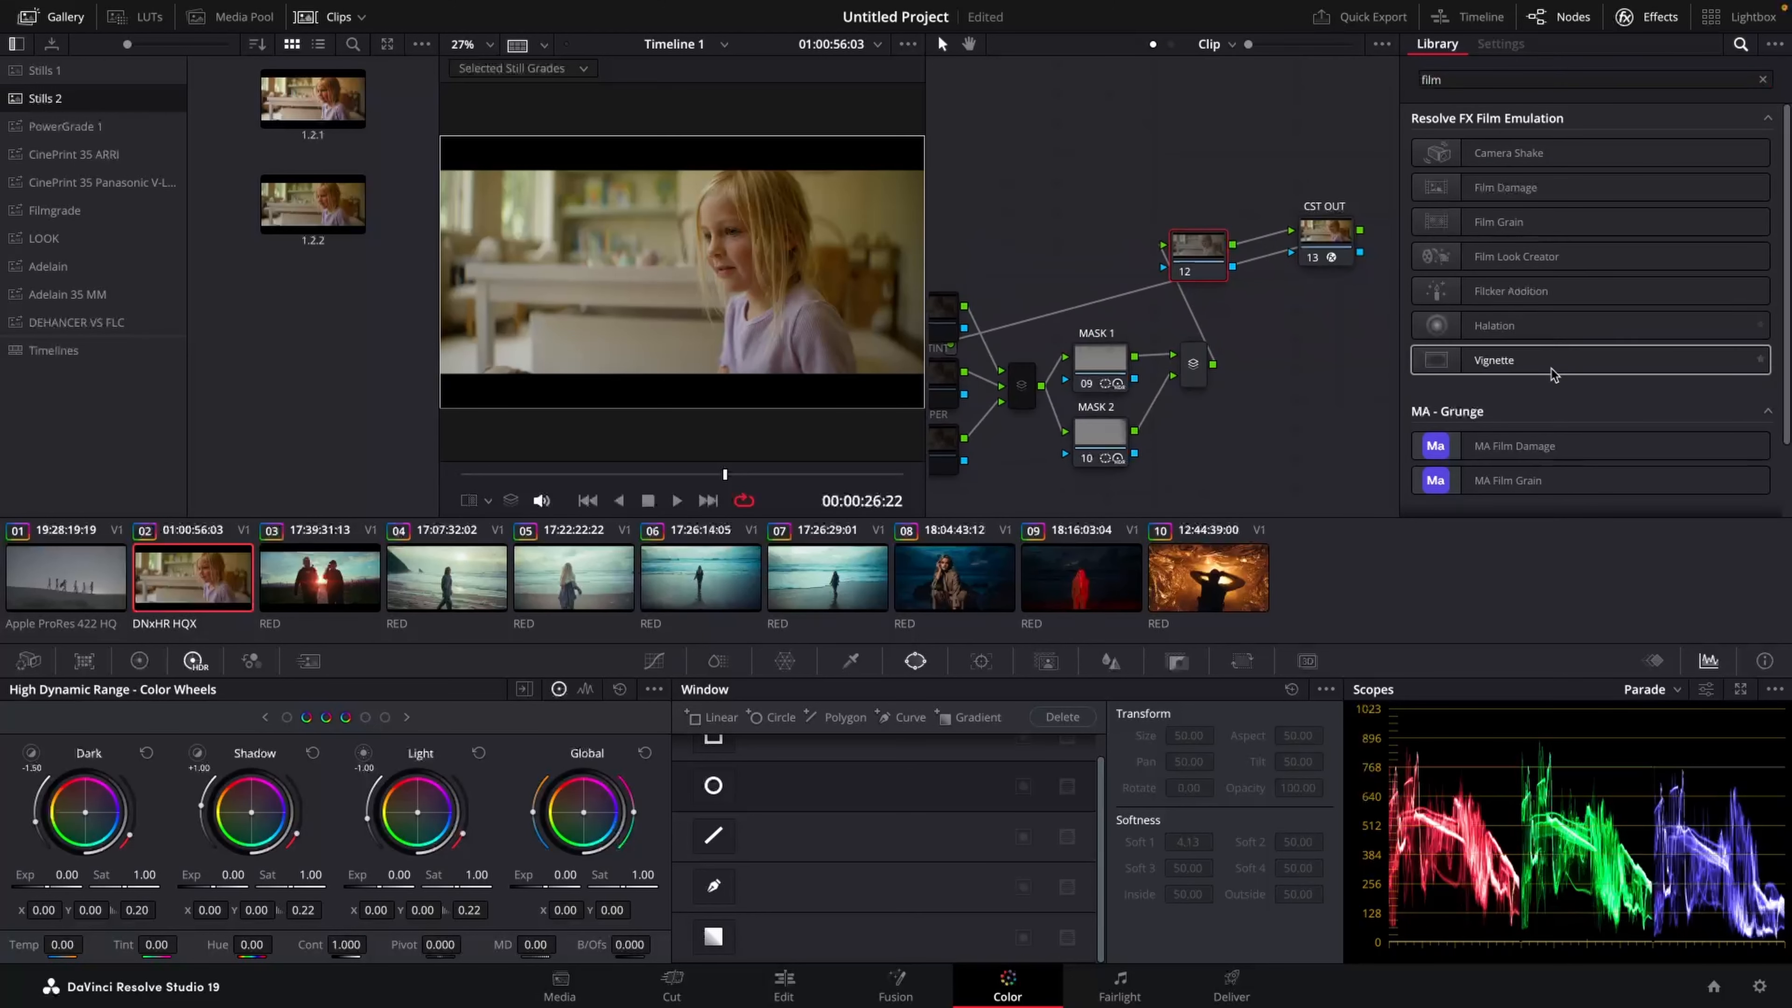
{"action": "left_click_drag", "start_coordinate": [1517, 256], "coordinate": [1226, 264]}
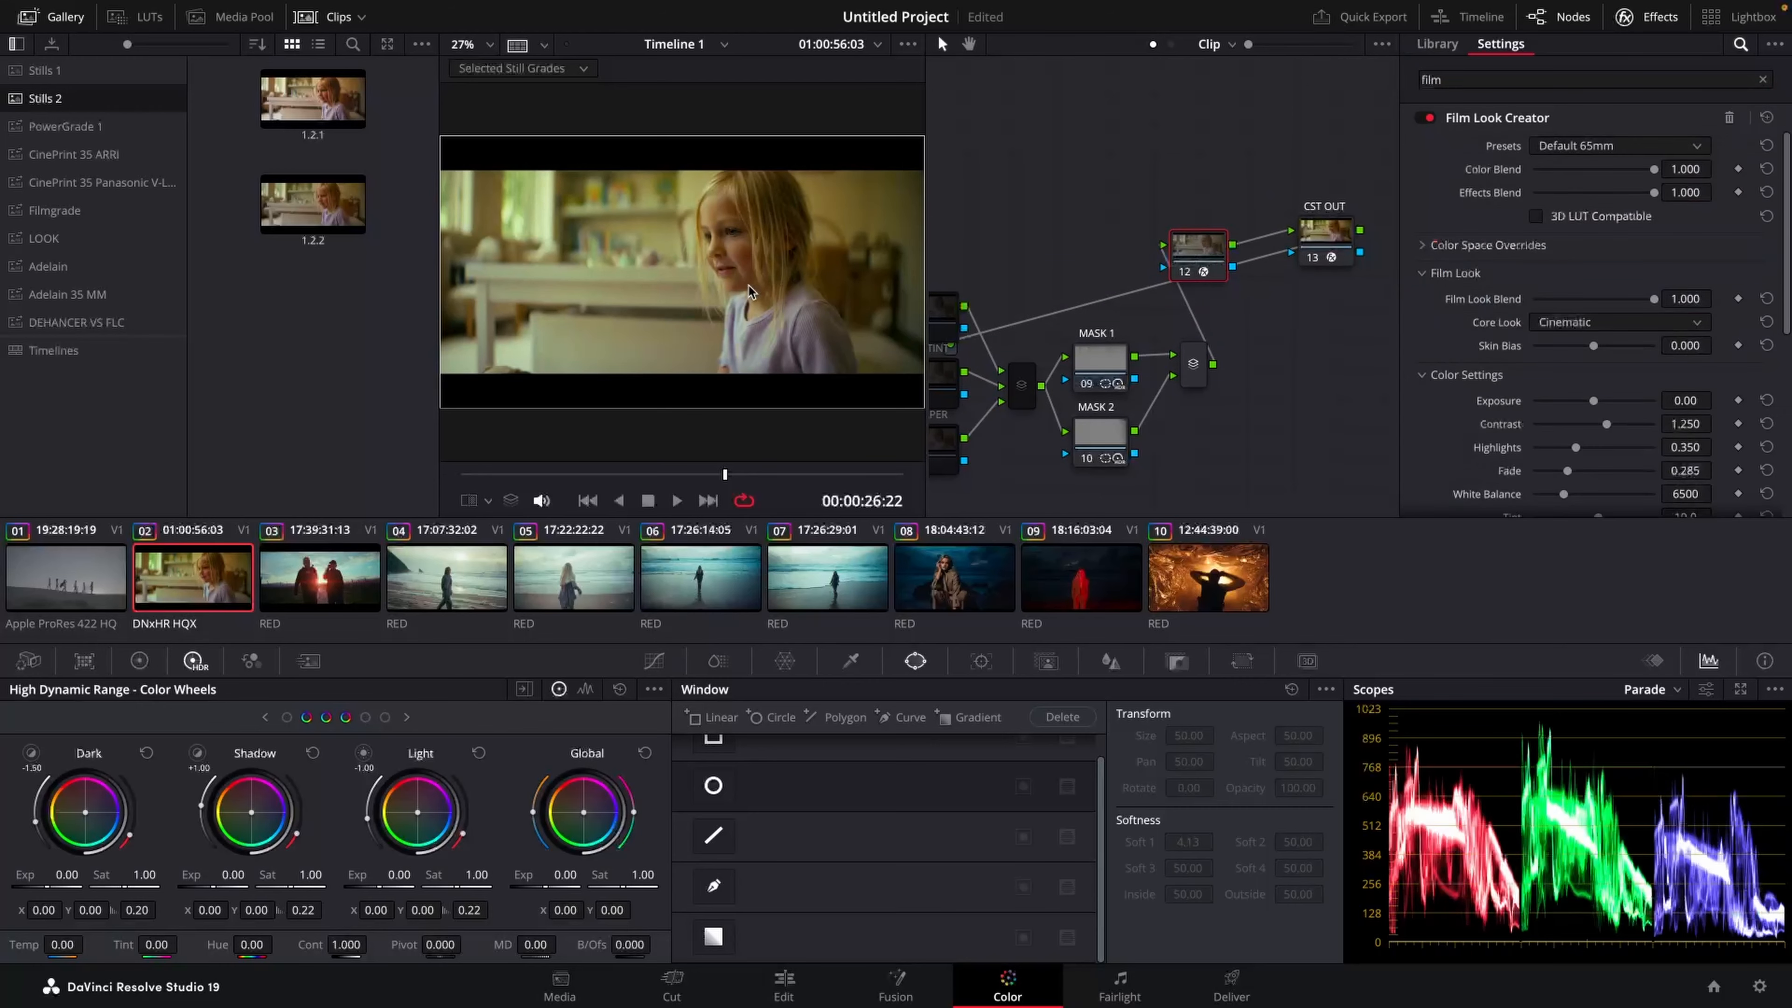
{"action": "key", "text": "ctrl+f"}
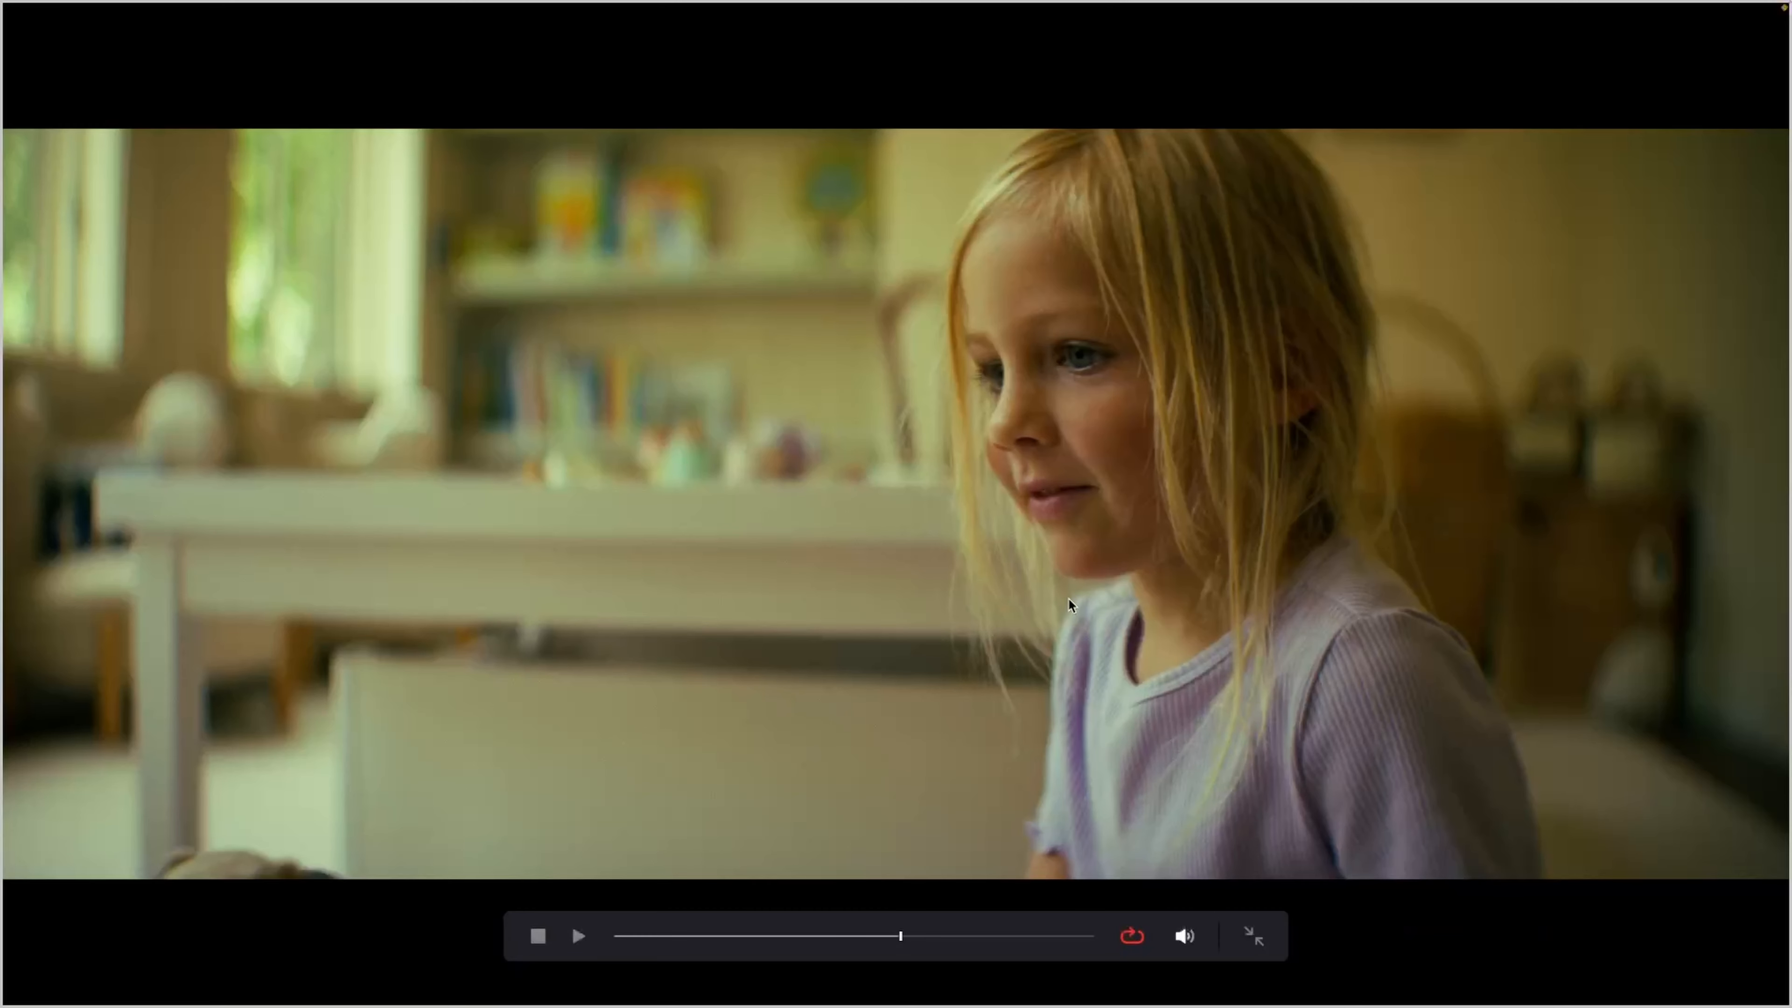
{"action": "key", "text": "Escape"}
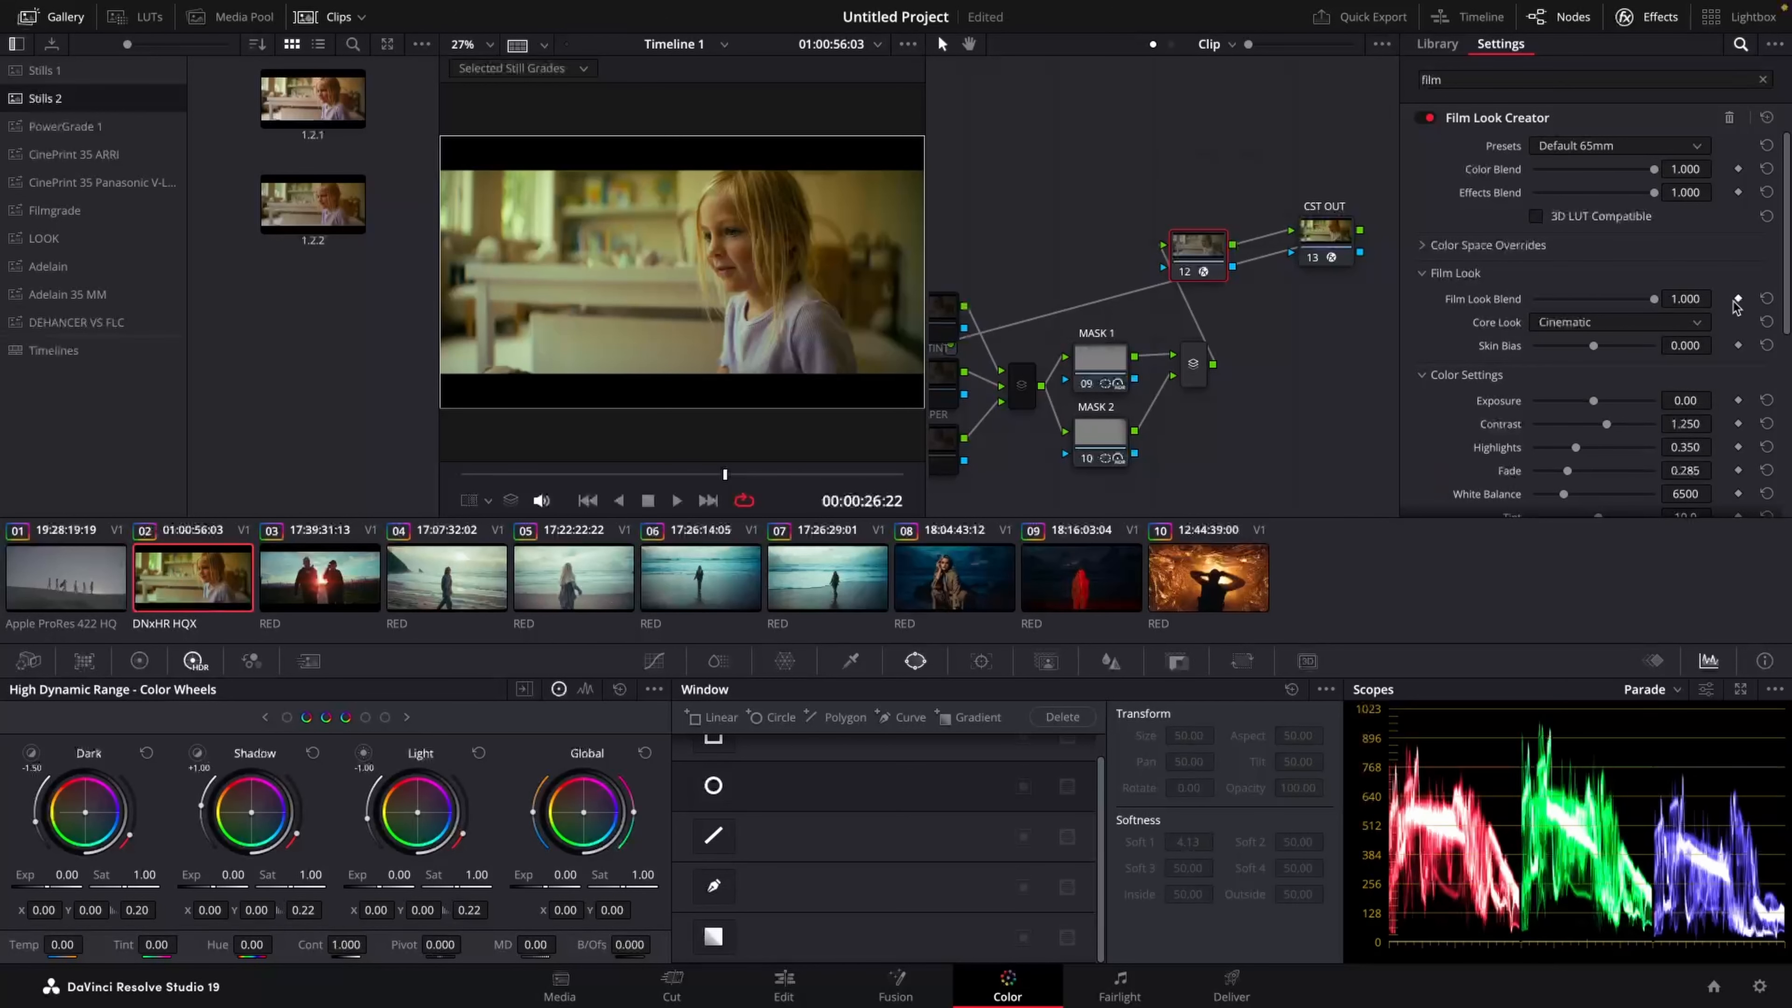
Step: Set the Film Look Creator's Core Look to Akasaka and check the frame in full screen
{"action": "mouse_move", "coordinate": [1653, 299]}
{"action": "left_mouse_down"}
{"action": "mouse_move", "coordinate": [1541, 298]}
{"action": "mouse_move", "coordinate": [1677, 300]}
{"action": "left_mouse_up"}
{"action": "left_click", "coordinate": [1587, 322]}
{"action": "left_click", "coordinate": [1584, 346]}
{"action": "left_click", "coordinate": [1582, 323]}
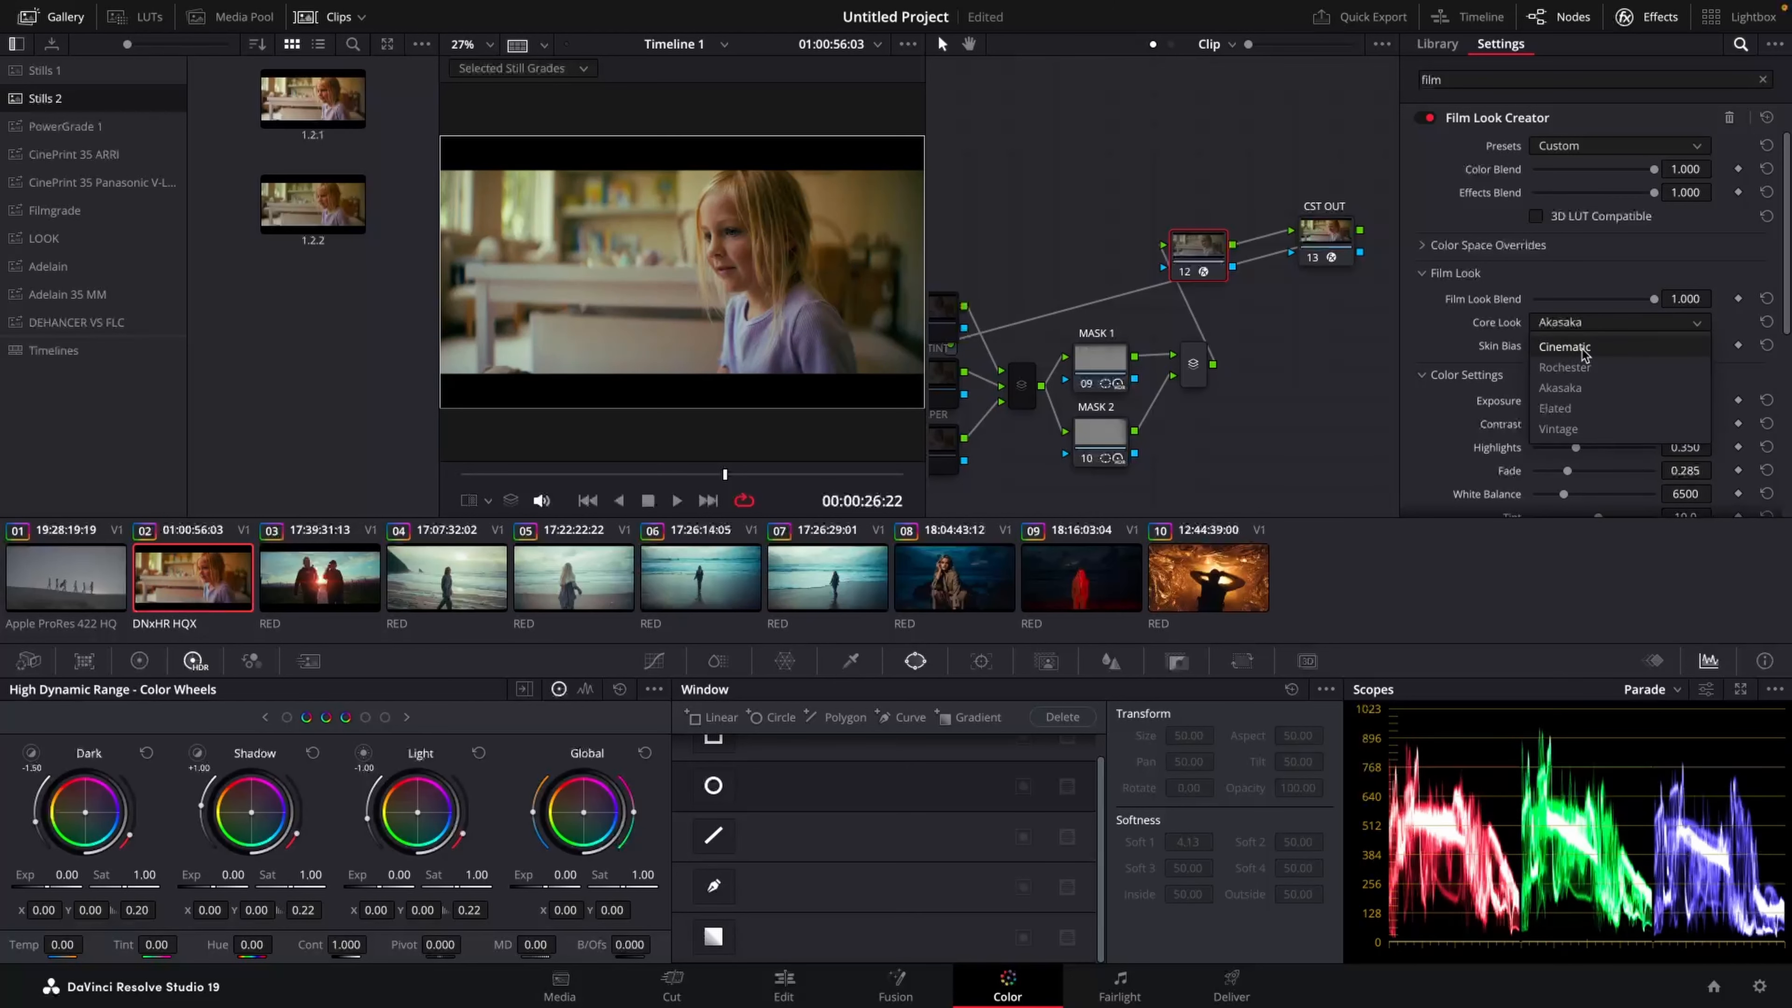
{"action": "left_click", "coordinate": [1571, 390]}
{"action": "key", "text": "super+f"}
{"action": "key", "text": "super+f"}
Step: Enable Split Tone in the Film Look Creator with an amount of about 0.093, and hide the stills gallery
{"action": "scroll", "coordinate": [1467, 391], "scroll_direction": "down", "scroll_amount": 5}
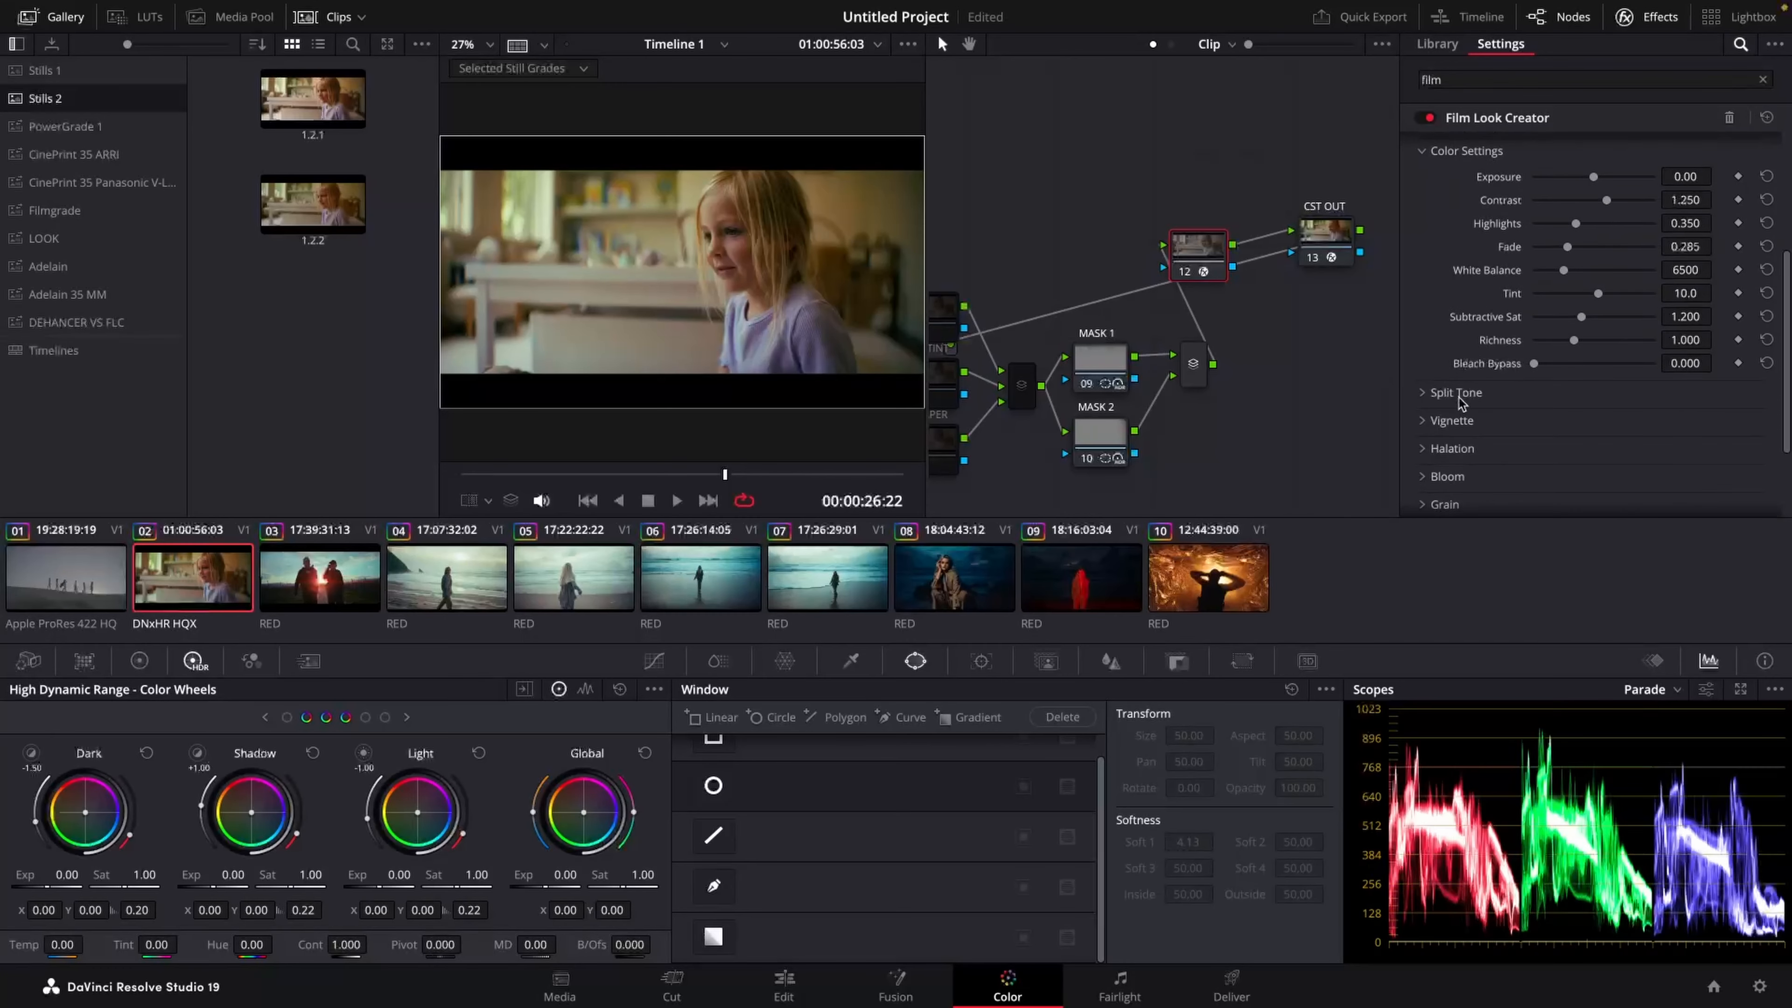
{"action": "left_click", "coordinate": [1481, 398]}
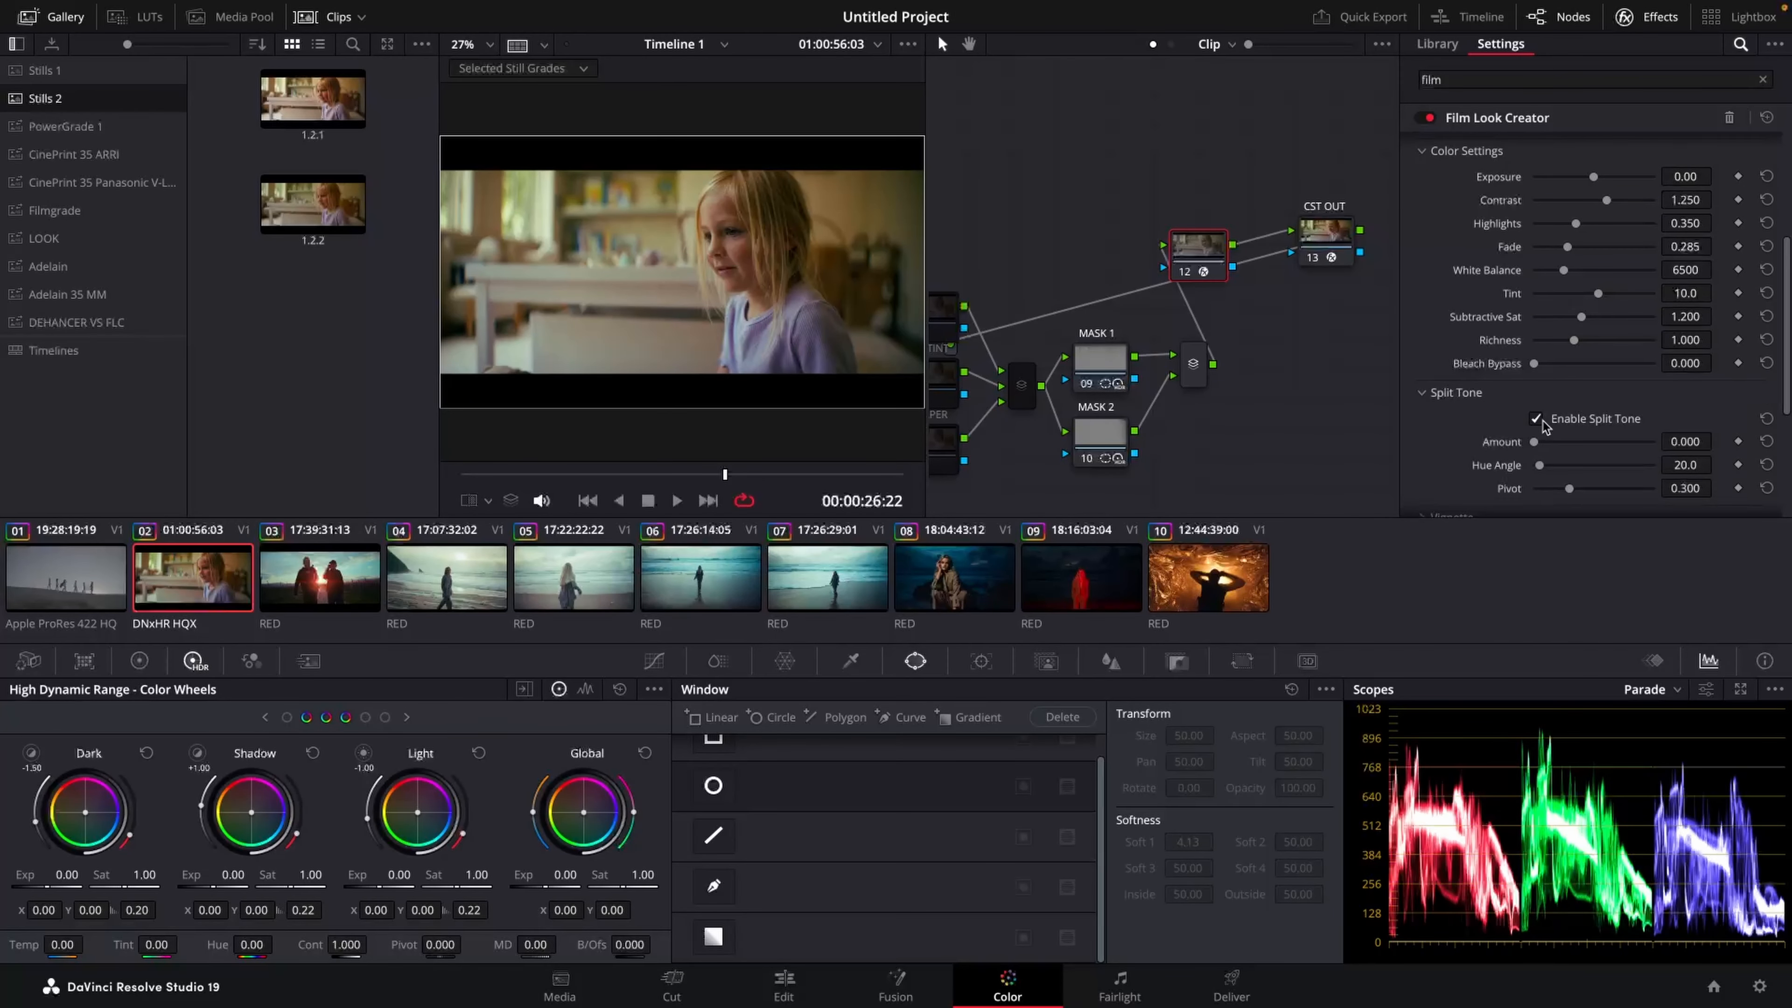
{"action": "scroll", "coordinate": [1479, 418], "scroll_direction": "down", "scroll_amount": 2}
{"action": "left_click_drag", "start_coordinate": [1534, 387], "coordinate": [1544, 387]}
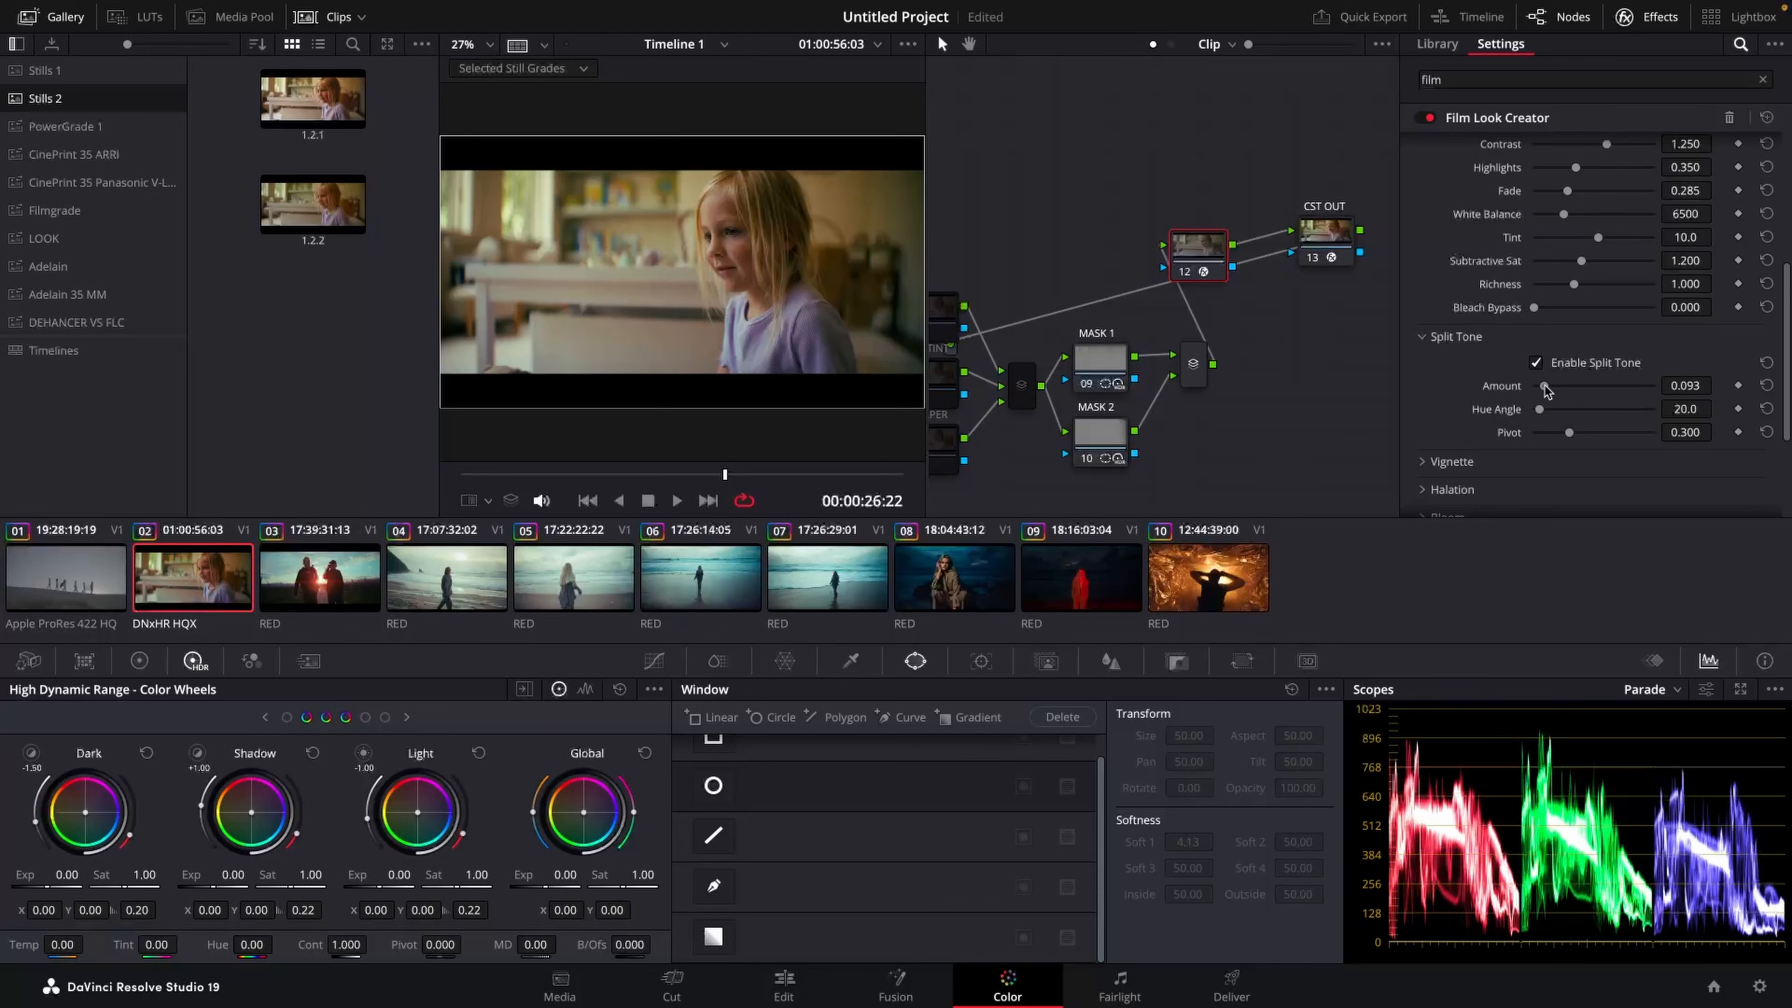
{"action": "left_click", "coordinate": [66, 17]}
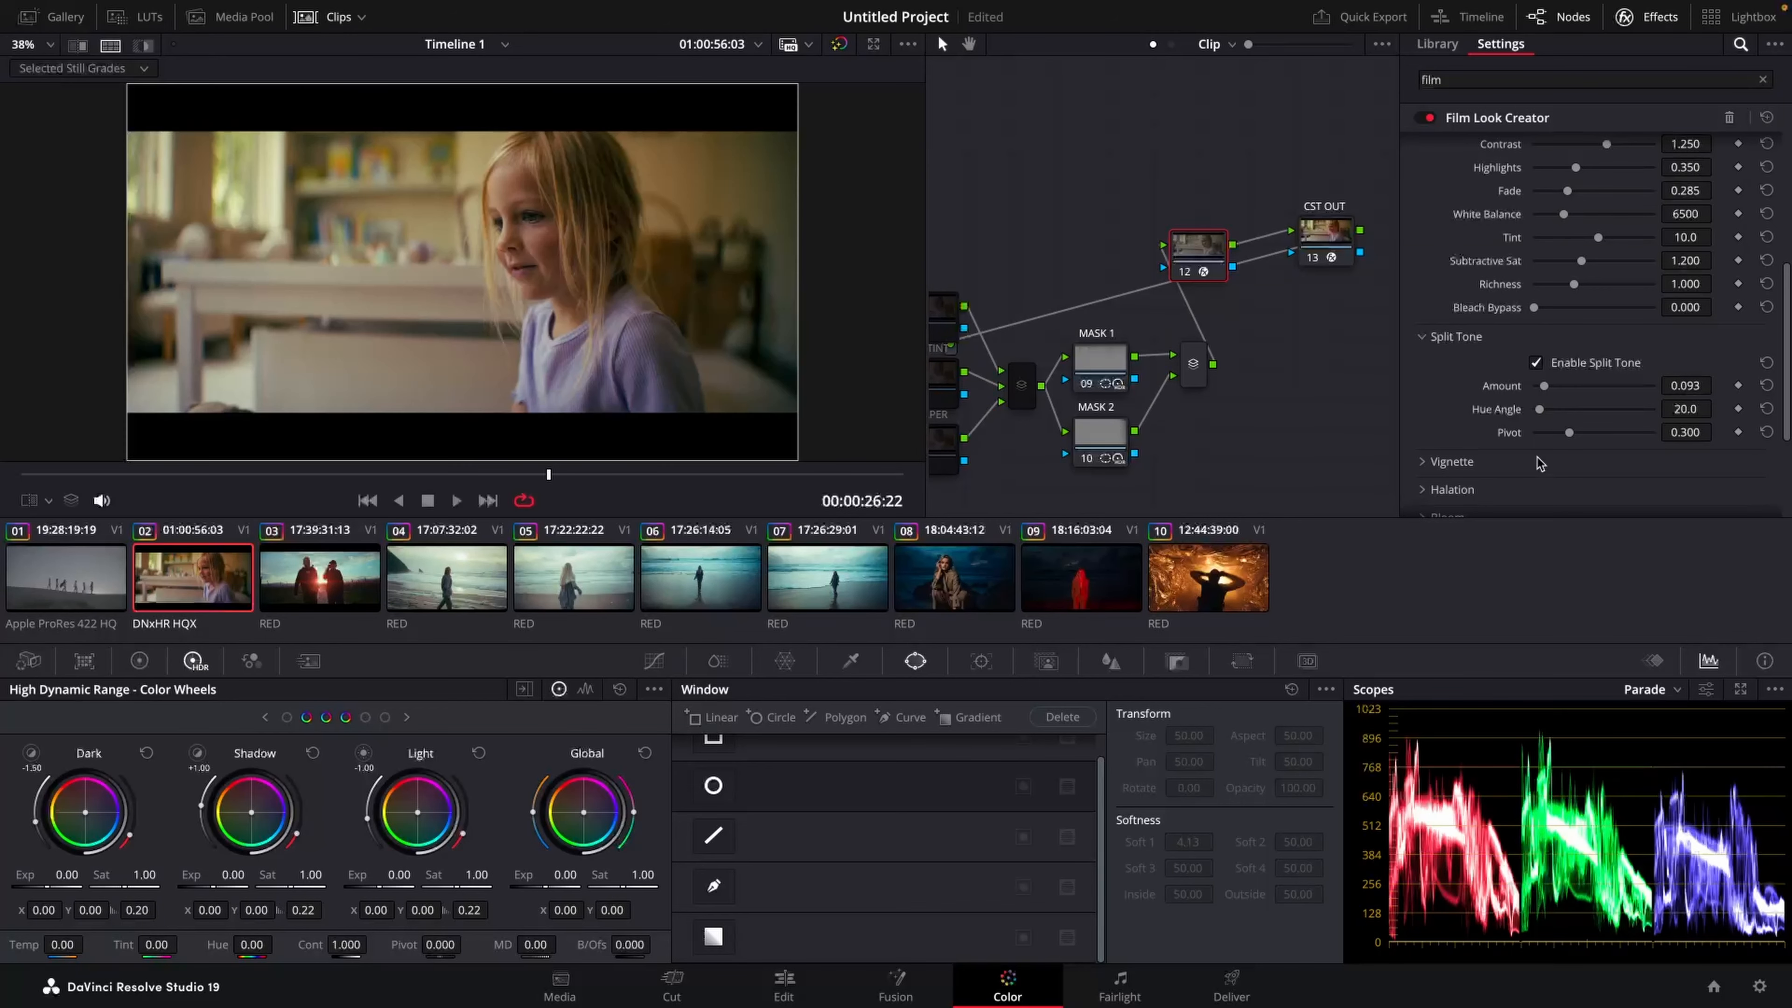
Step: Check other frames of the clip, and set the Split Tone hue angle to about 203.7 and pivot to about 0.310
{"action": "key", "text": "super+f"}
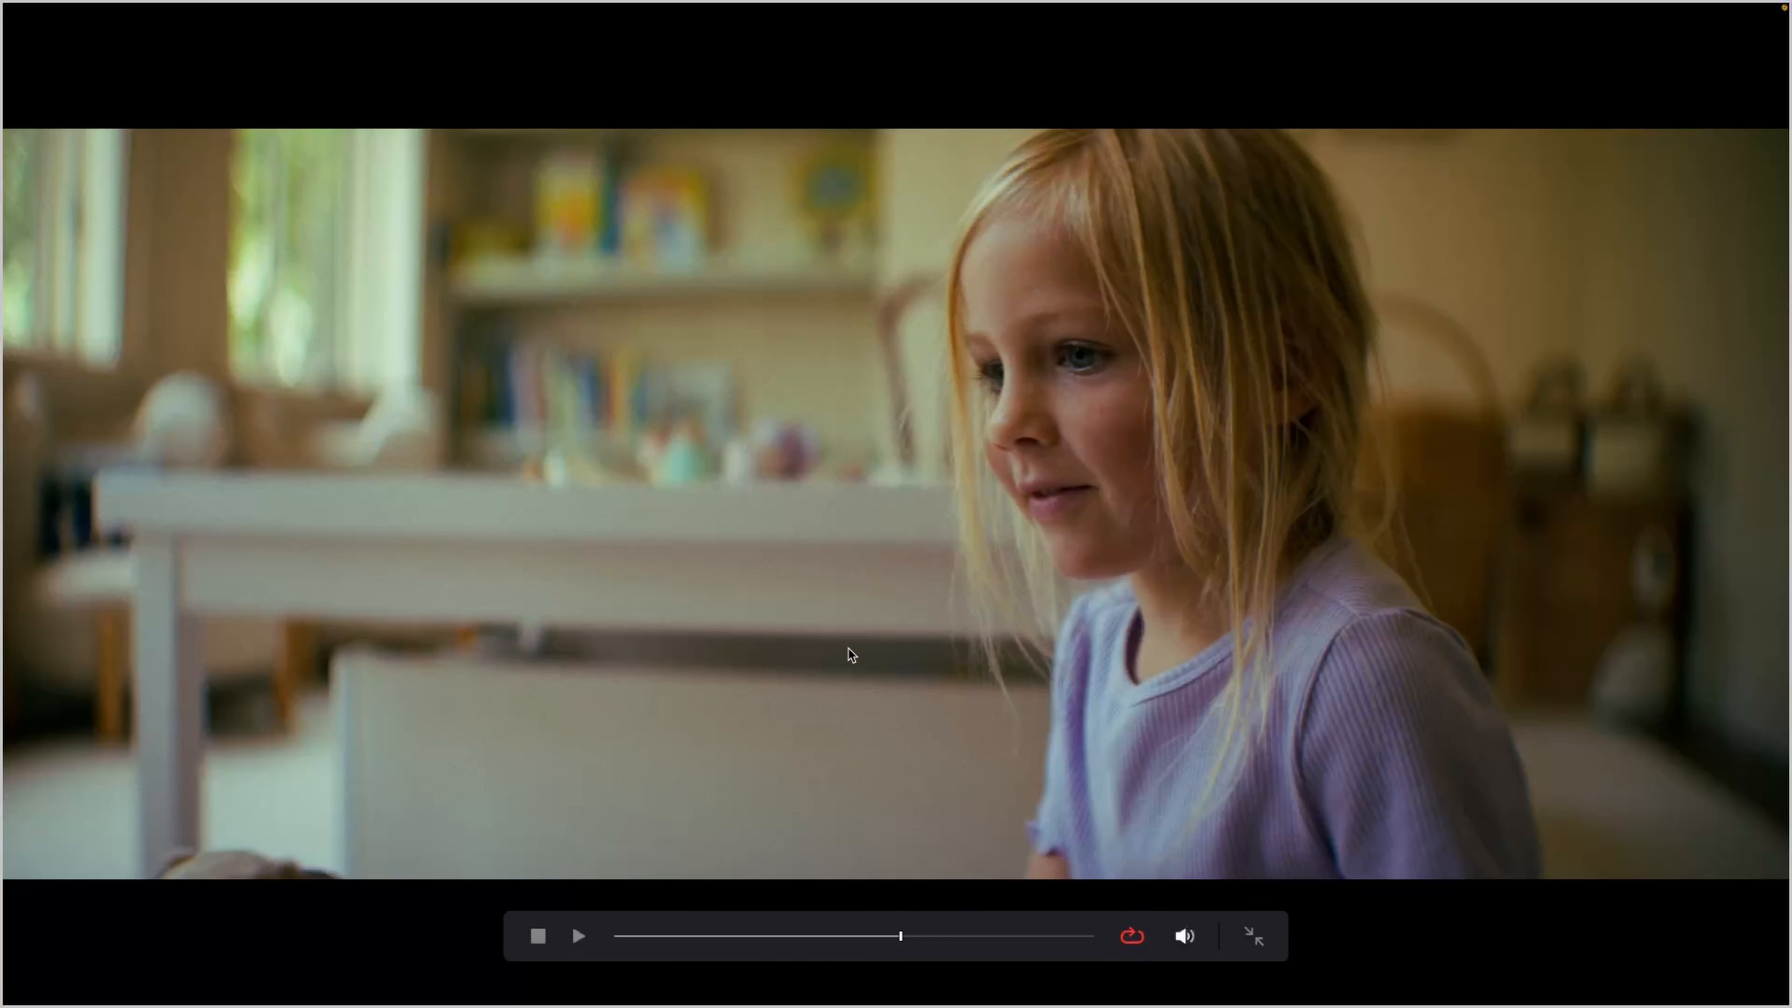
{"action": "left_click_drag", "start_coordinate": [890, 936], "coordinate": [827, 933]}
{"action": "key", "text": "Escape"}
{"action": "left_click_drag", "start_coordinate": [429, 472], "coordinate": [390, 474]}
{"action": "scroll", "coordinate": [1446, 382], "scroll_direction": "down", "scroll_amount": 3}
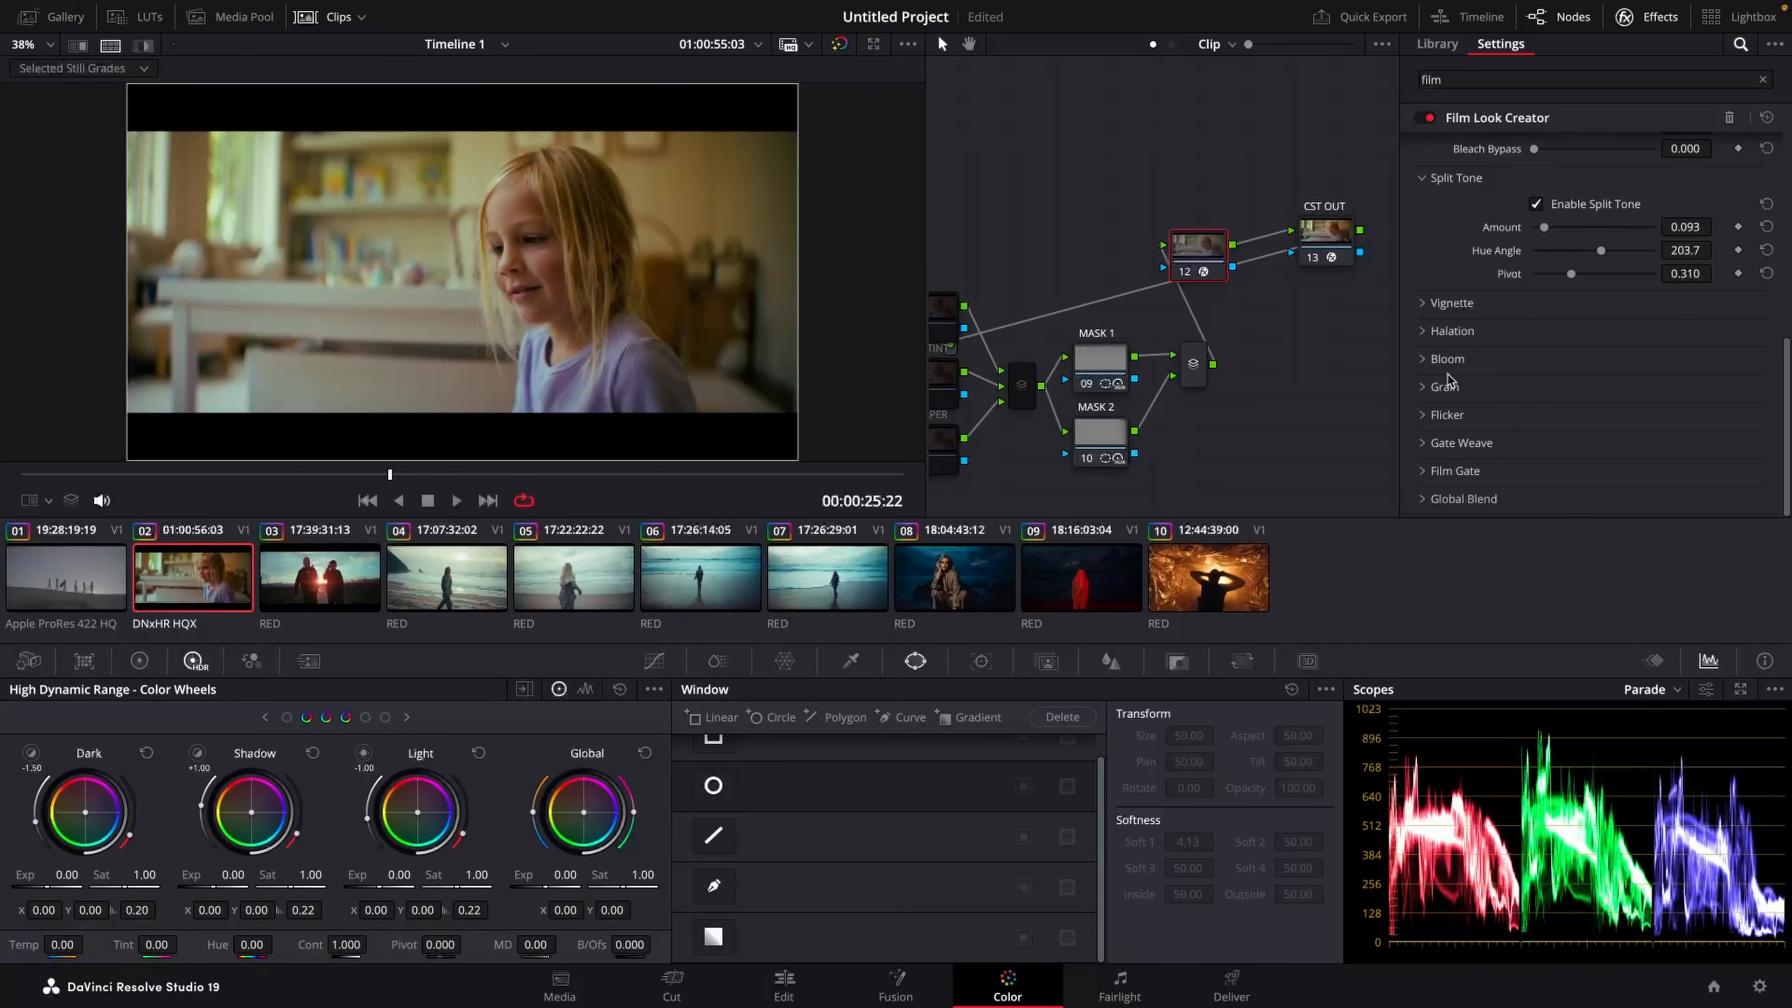
Step: Lower the Film Look Blend and check another frame of the clip in full screen
{"action": "scroll", "coordinate": [1505, 308], "scroll_direction": "up", "scroll_amount": 5}
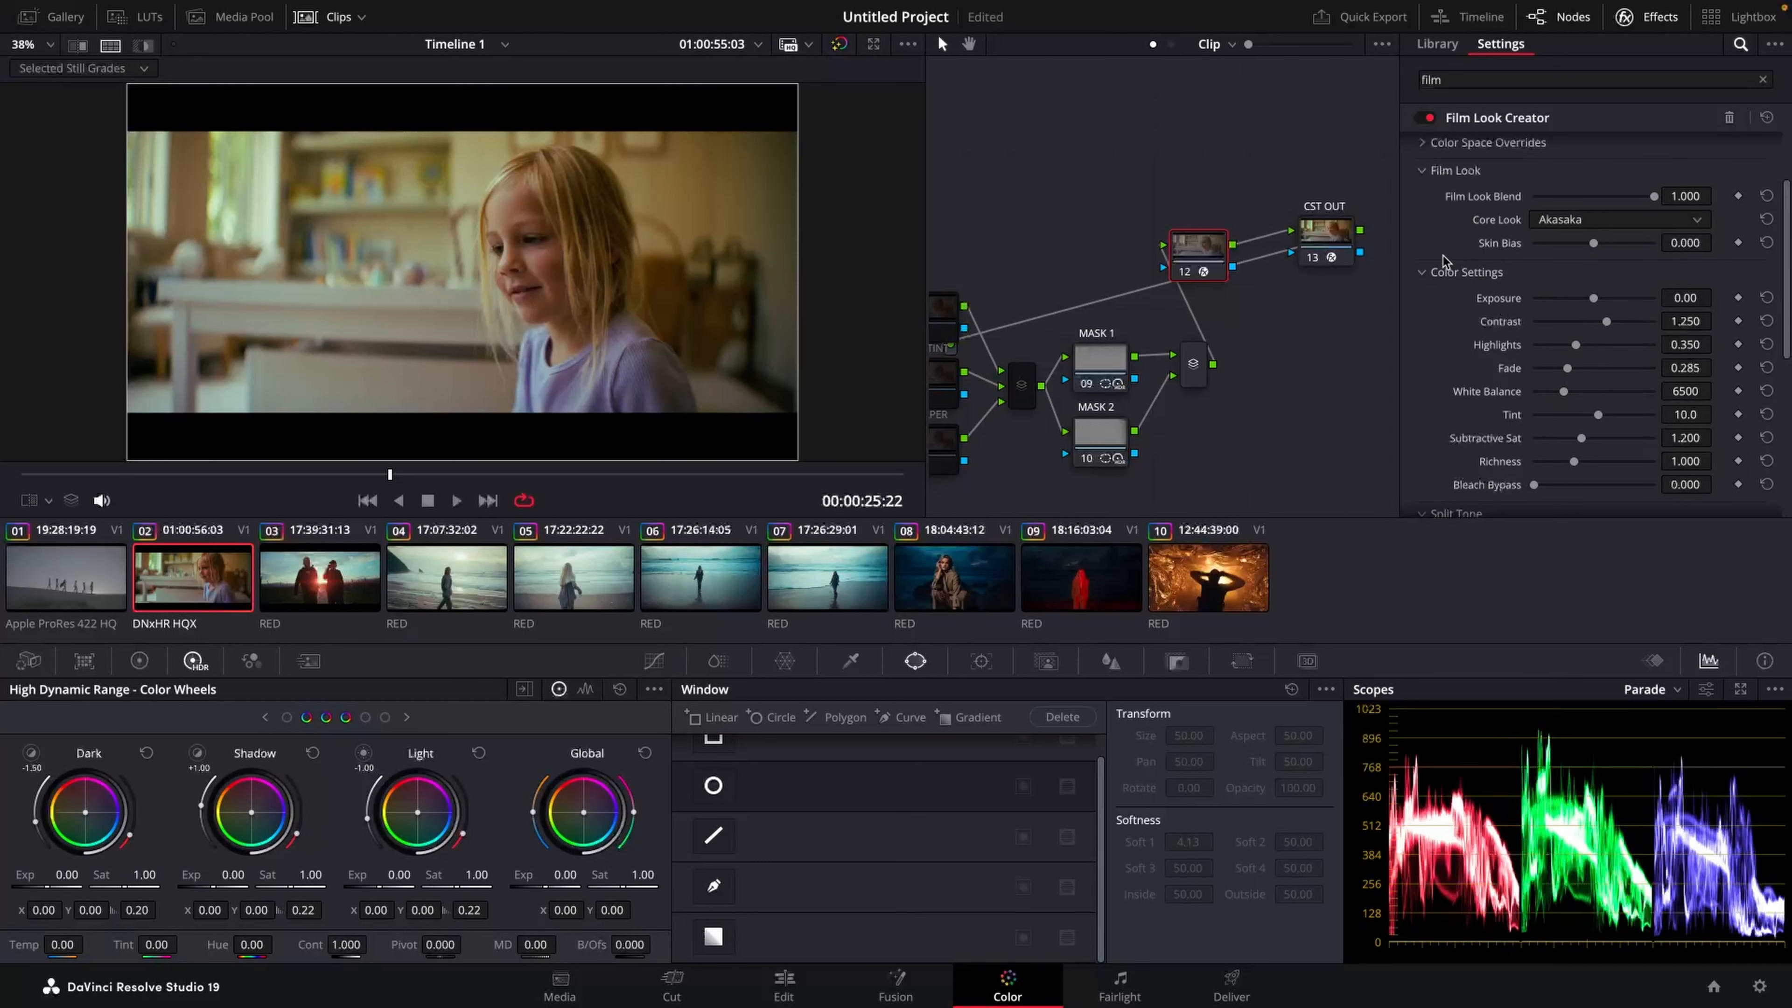
{"action": "left_click_drag", "start_coordinate": [1644, 200], "coordinate": [1582, 212]}
{"action": "key", "text": "super+f"}
{"action": "left_click_drag", "start_coordinate": [758, 936], "coordinate": [954, 936]}
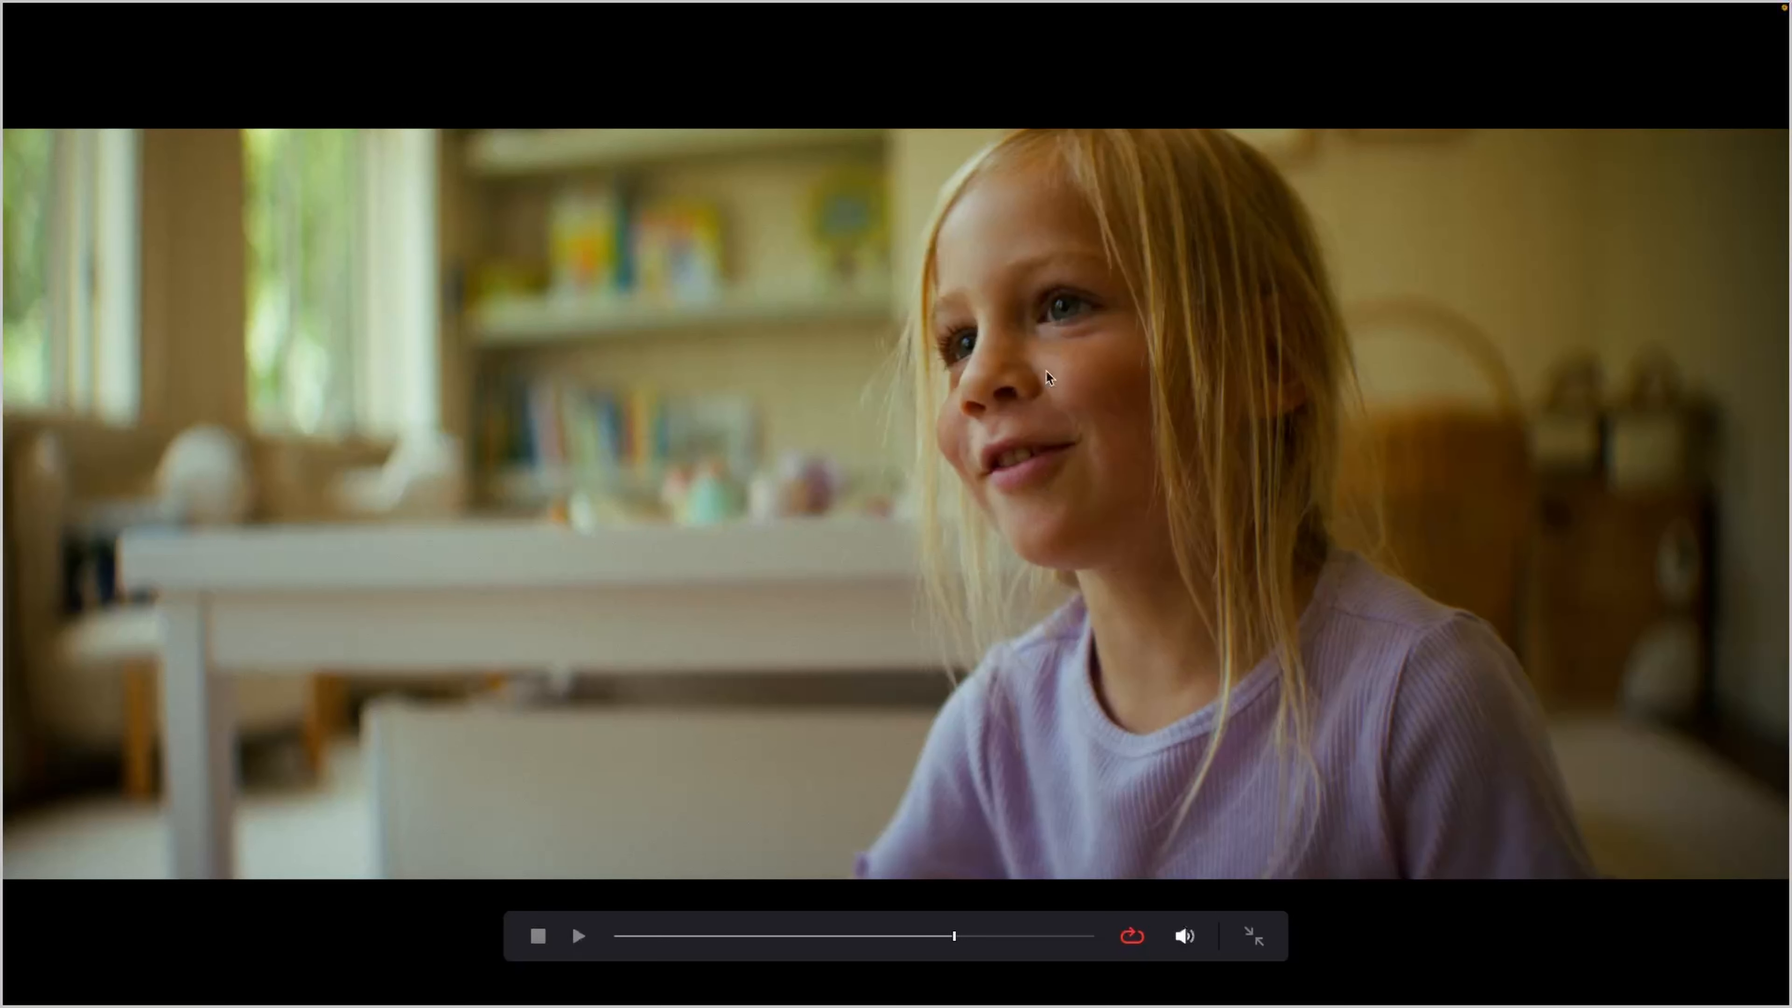
Step: Set the CONTRAST node's HDR contrast to 1.009 and check the frame in full screen
{"action": "key", "text": "Escape"}
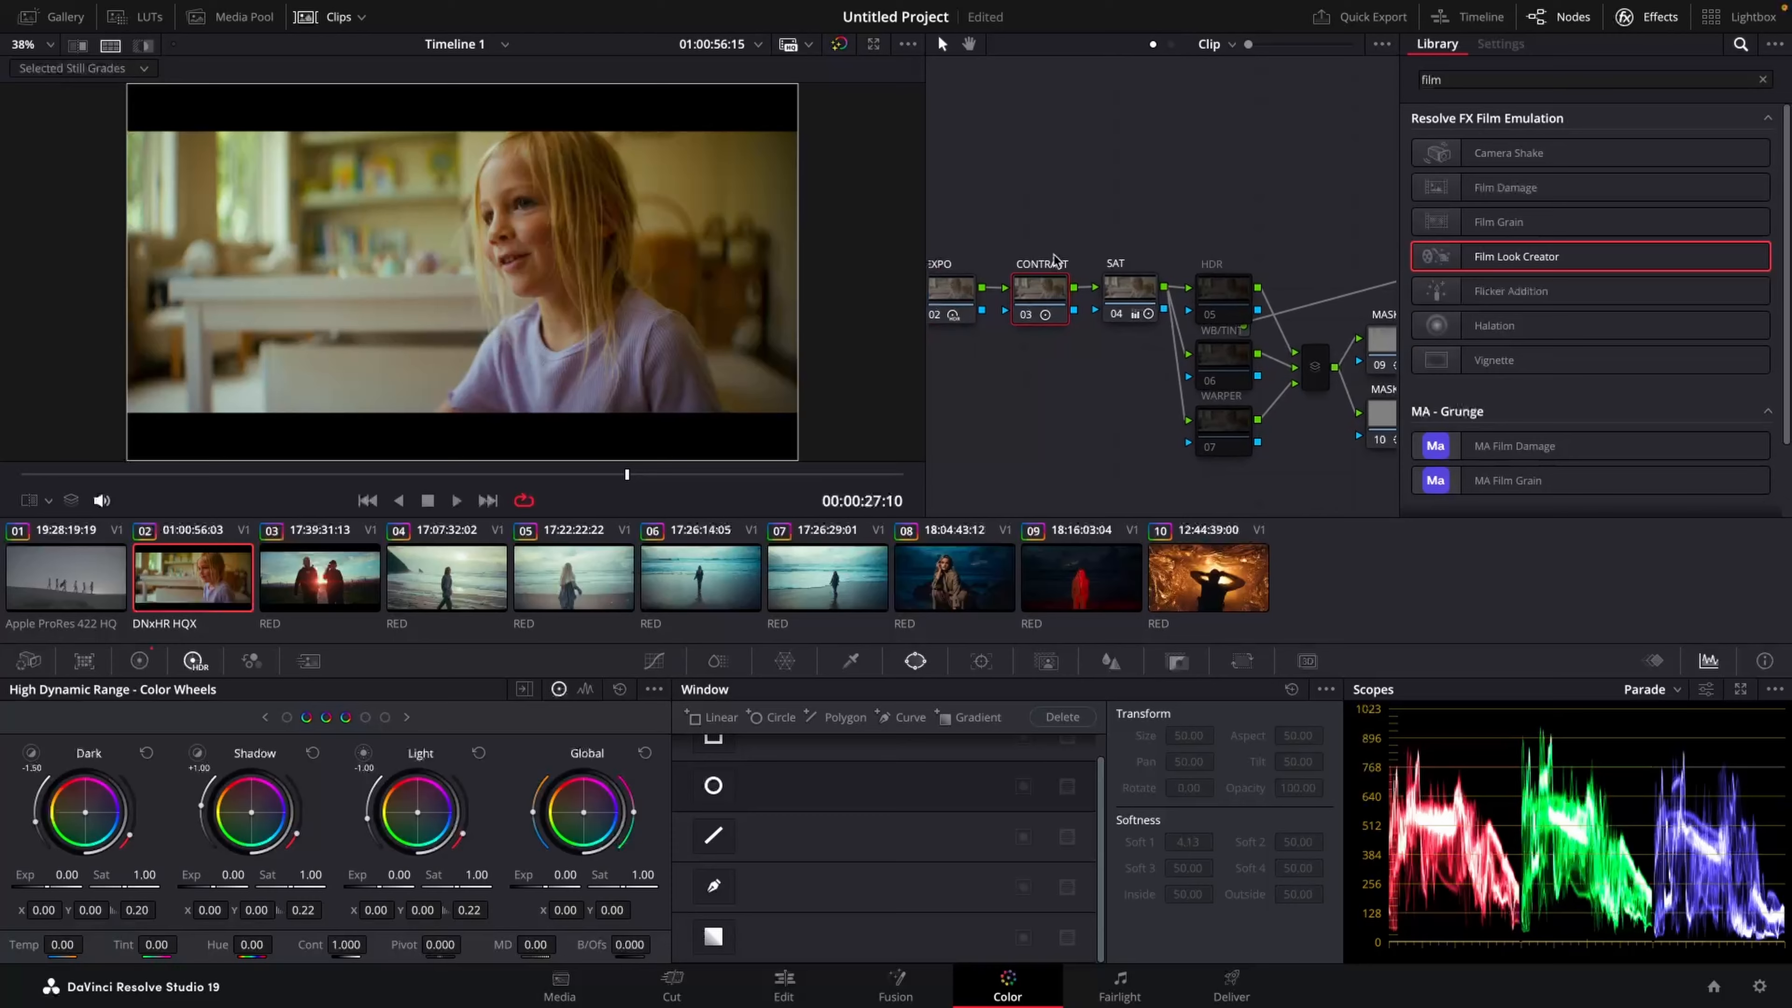
{"action": "key", "text": "ctrl+f"}
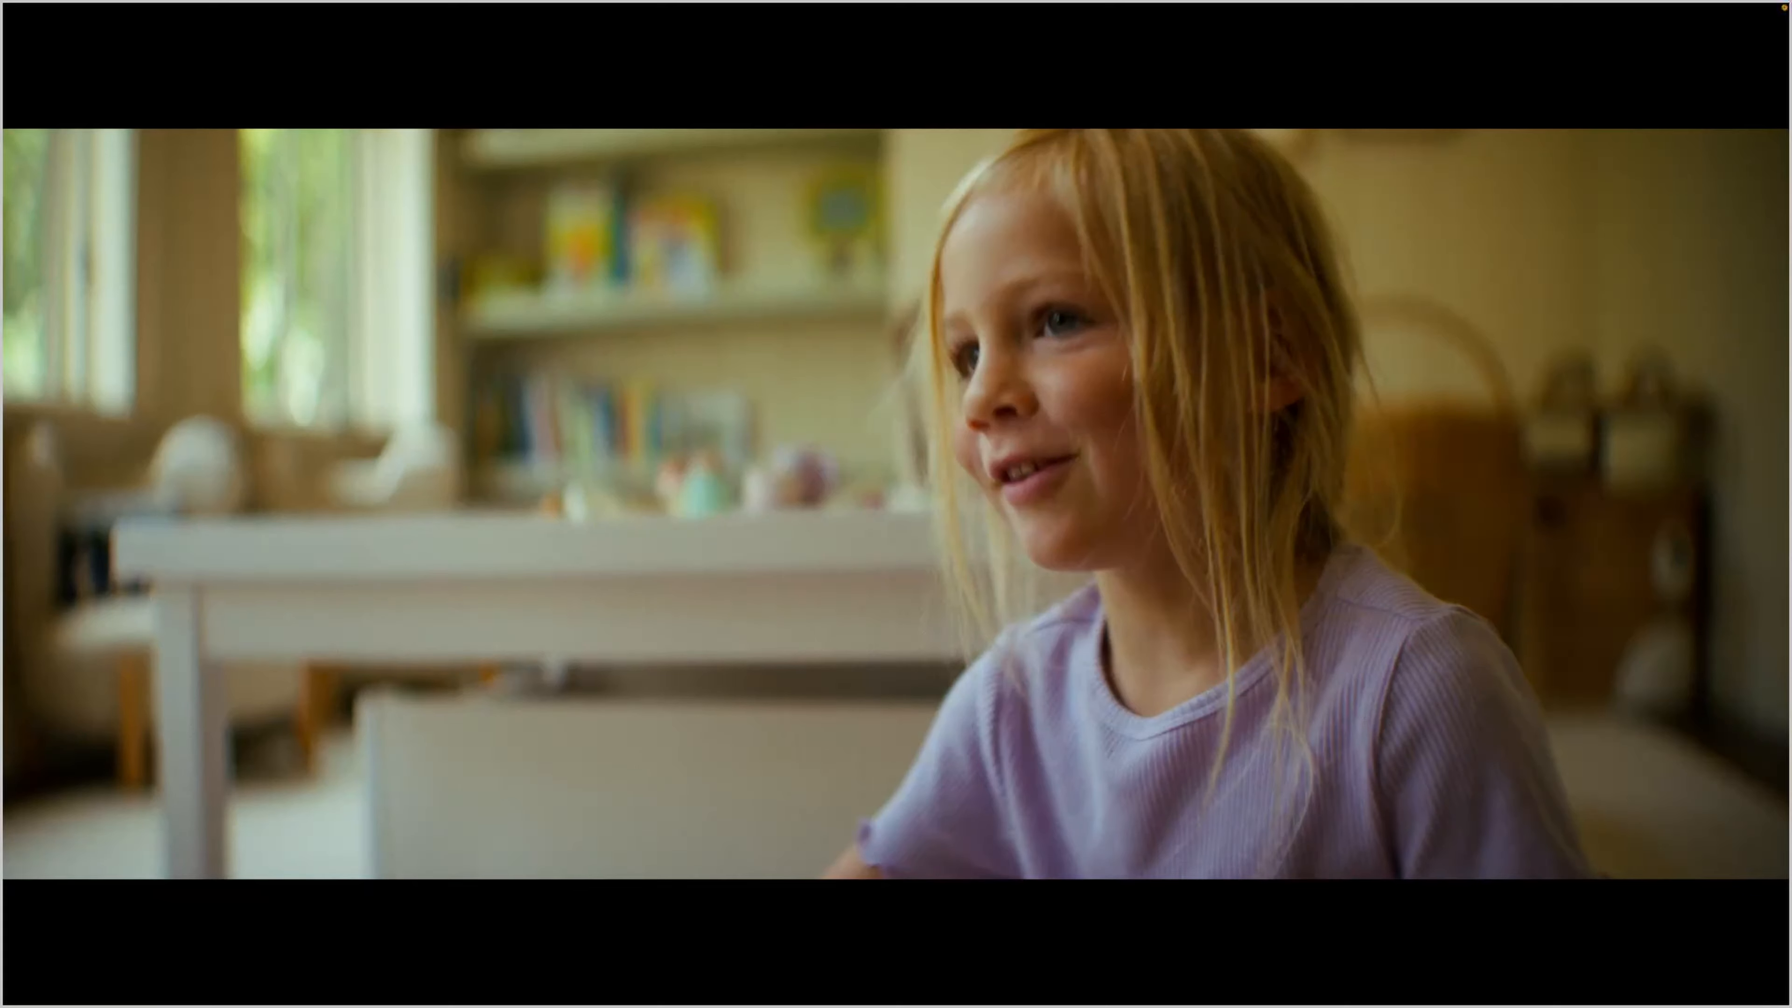
{"action": "key", "text": "Escape"}
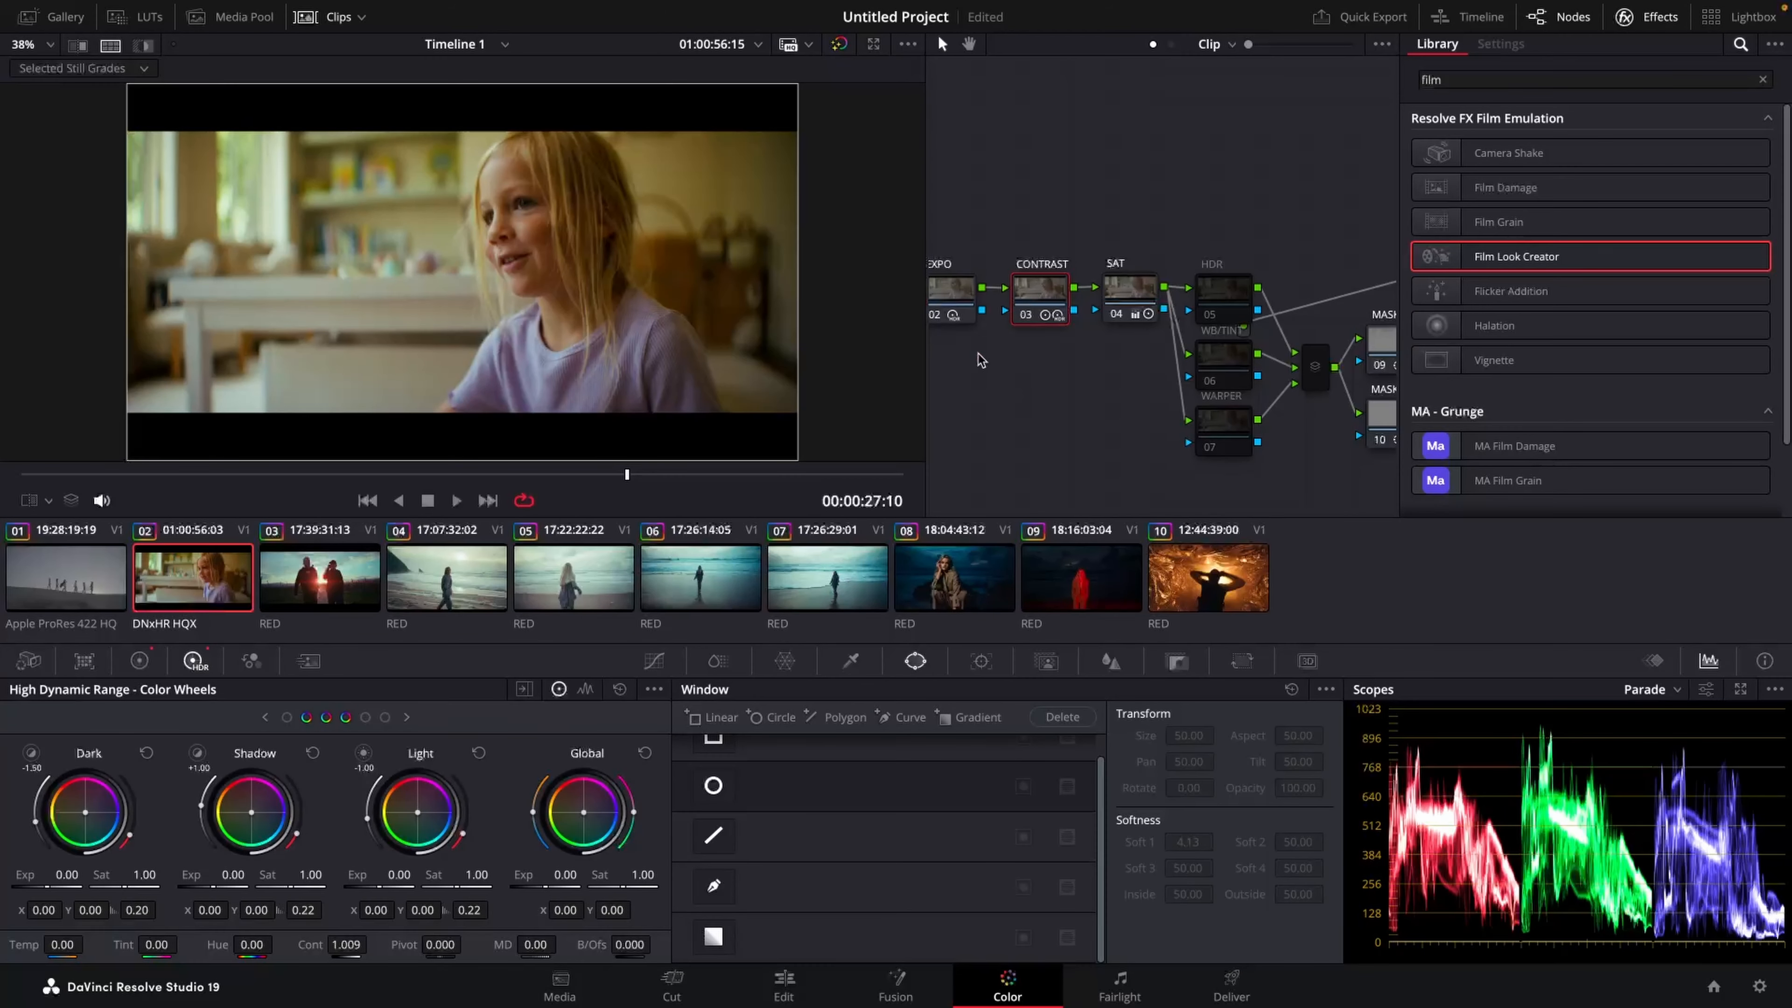
Step: Set the CONTRAST node's primaries contrast to 1.025 and the SAT node's saturation to 63.23, checking several frames of the clip
{"action": "key", "text": "ctrl+f"}
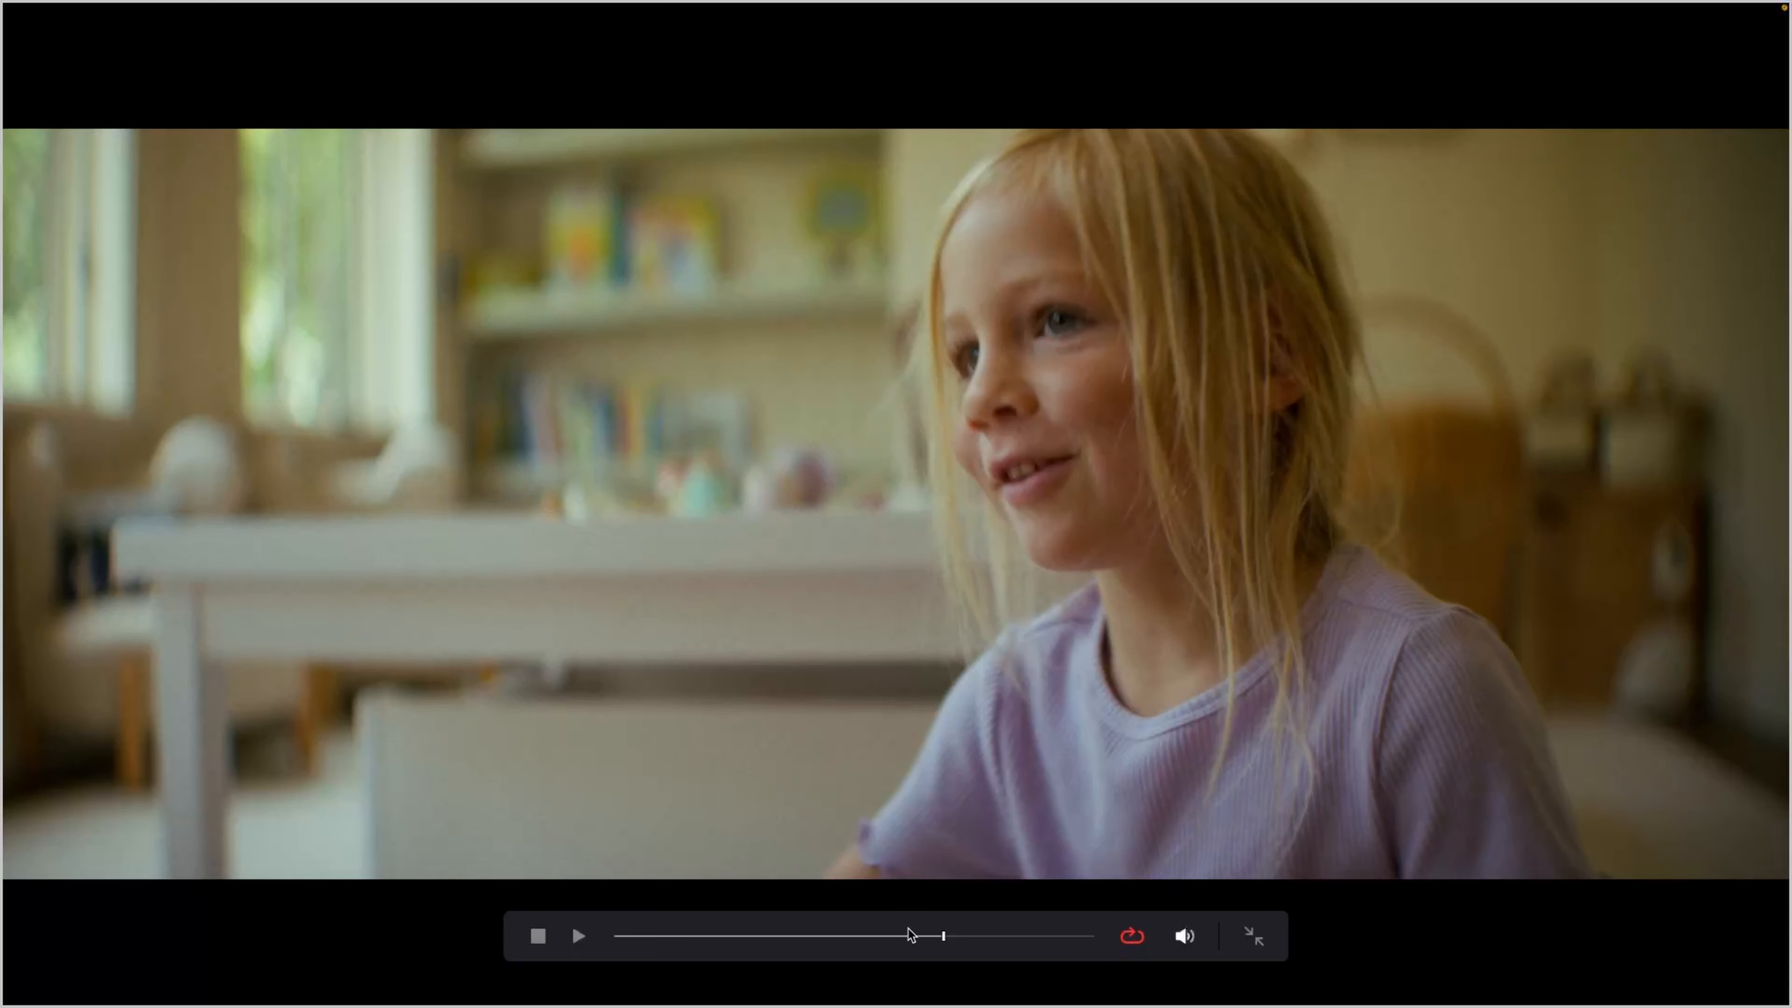
{"action": "left_click", "coordinate": [738, 942]}
{"action": "left_click_drag", "start_coordinate": [651, 936], "coordinate": [823, 939]}
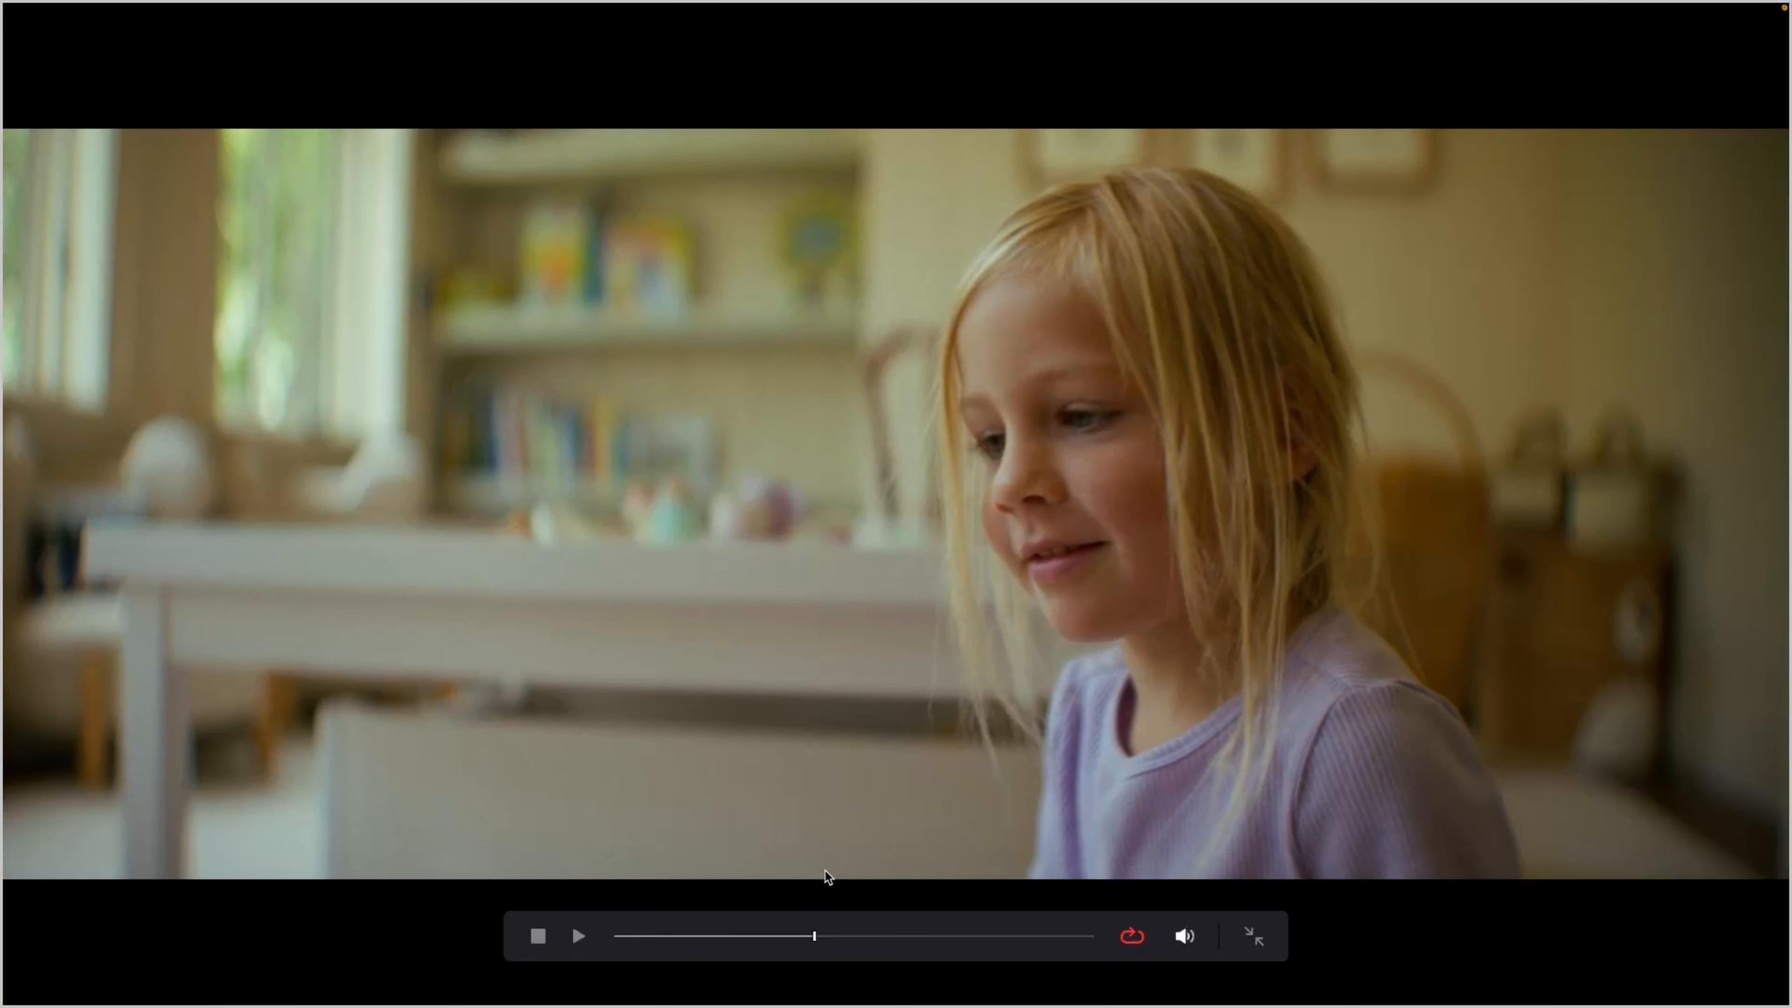
{"action": "left_click_drag", "start_coordinate": [817, 946], "coordinate": [833, 945]}
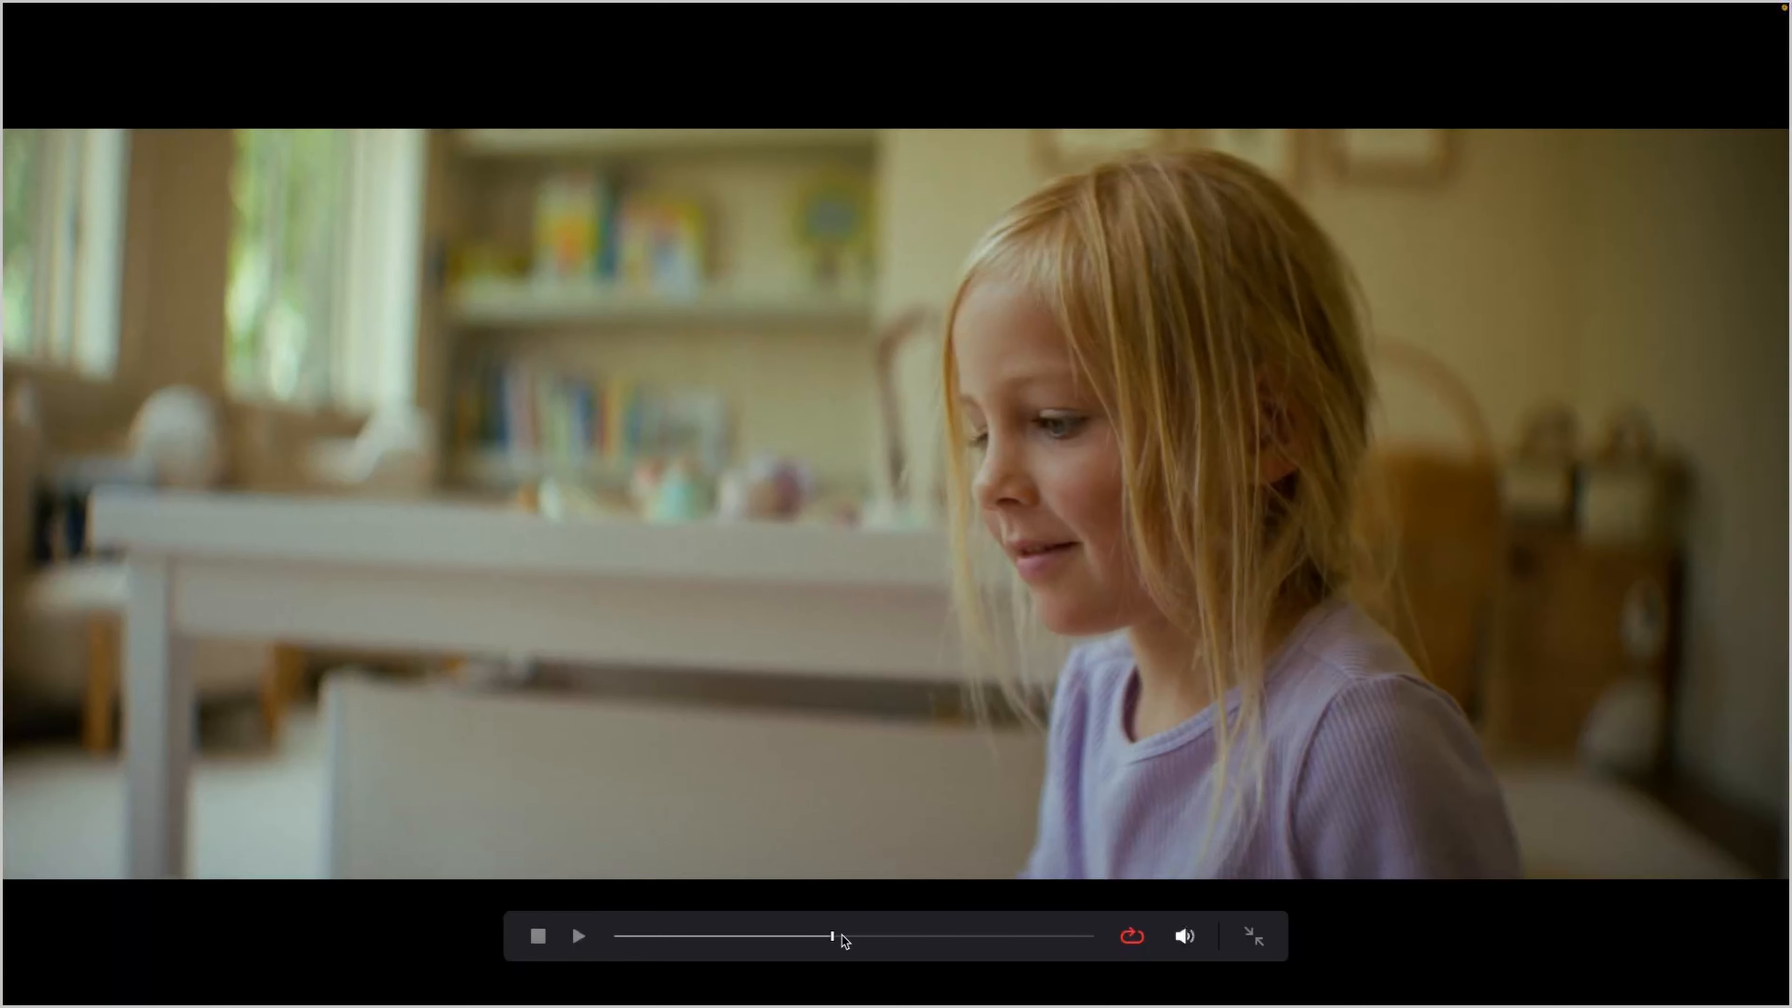
{"action": "key", "text": "Escape"}
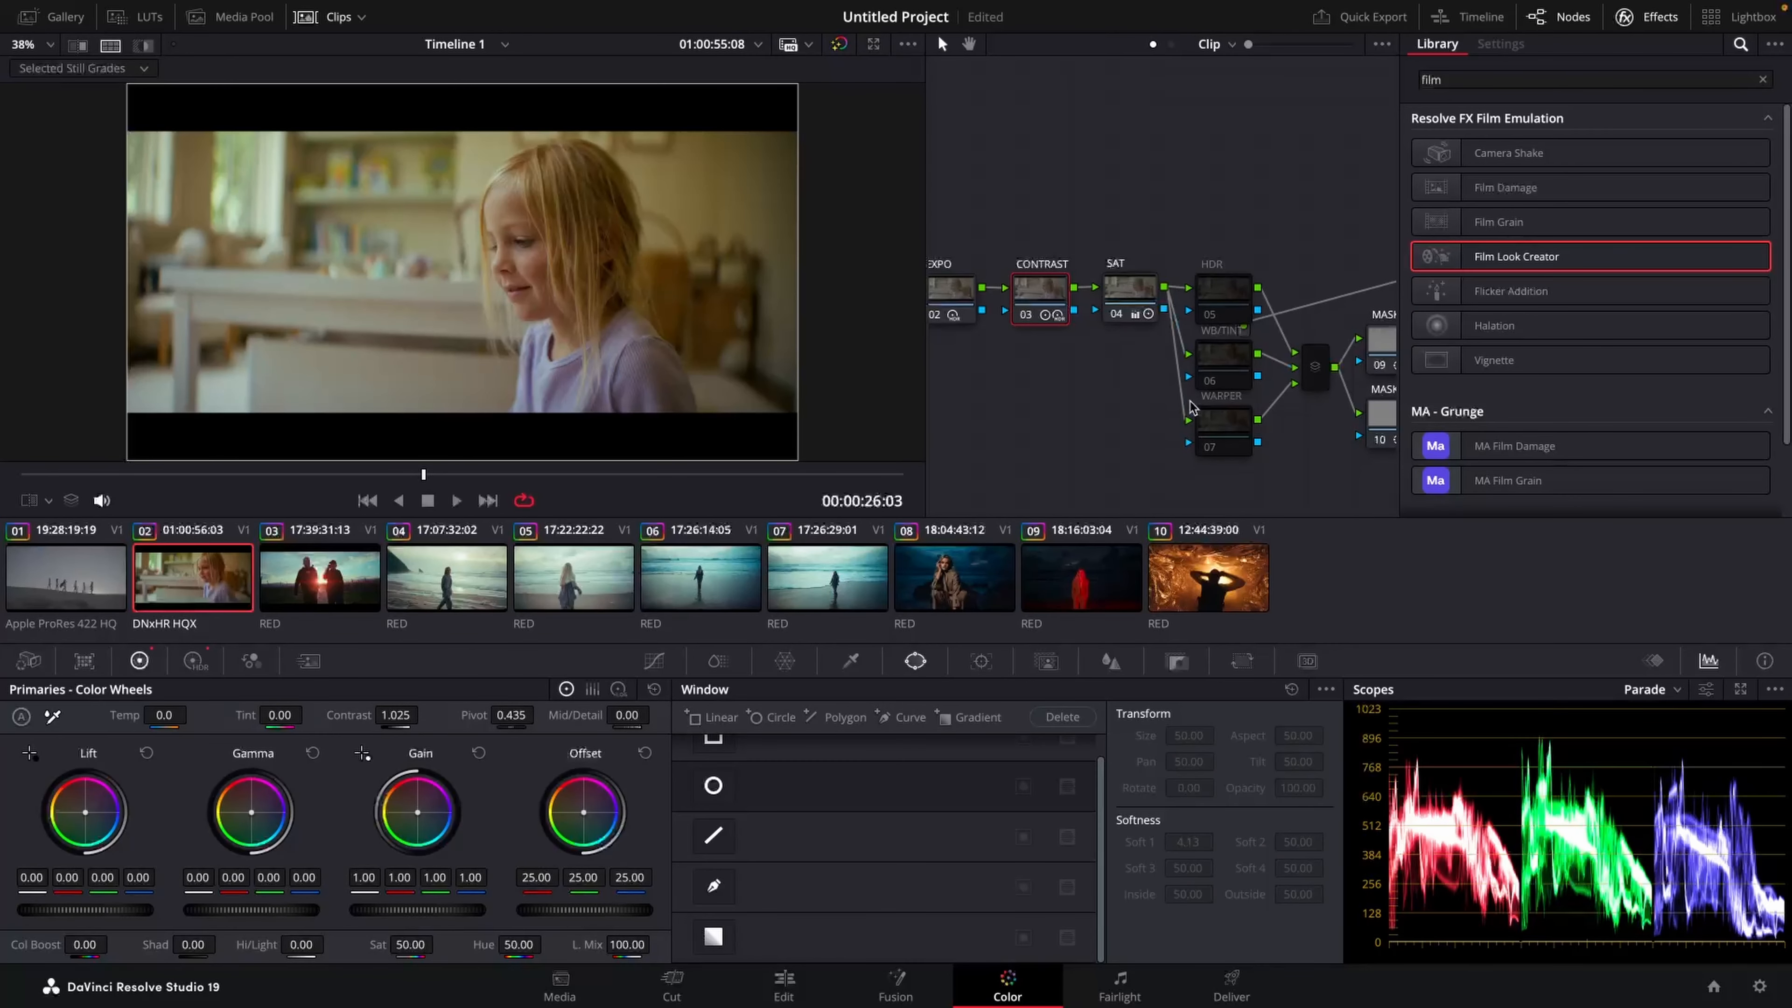
{"action": "left_click", "coordinate": [1135, 309]}
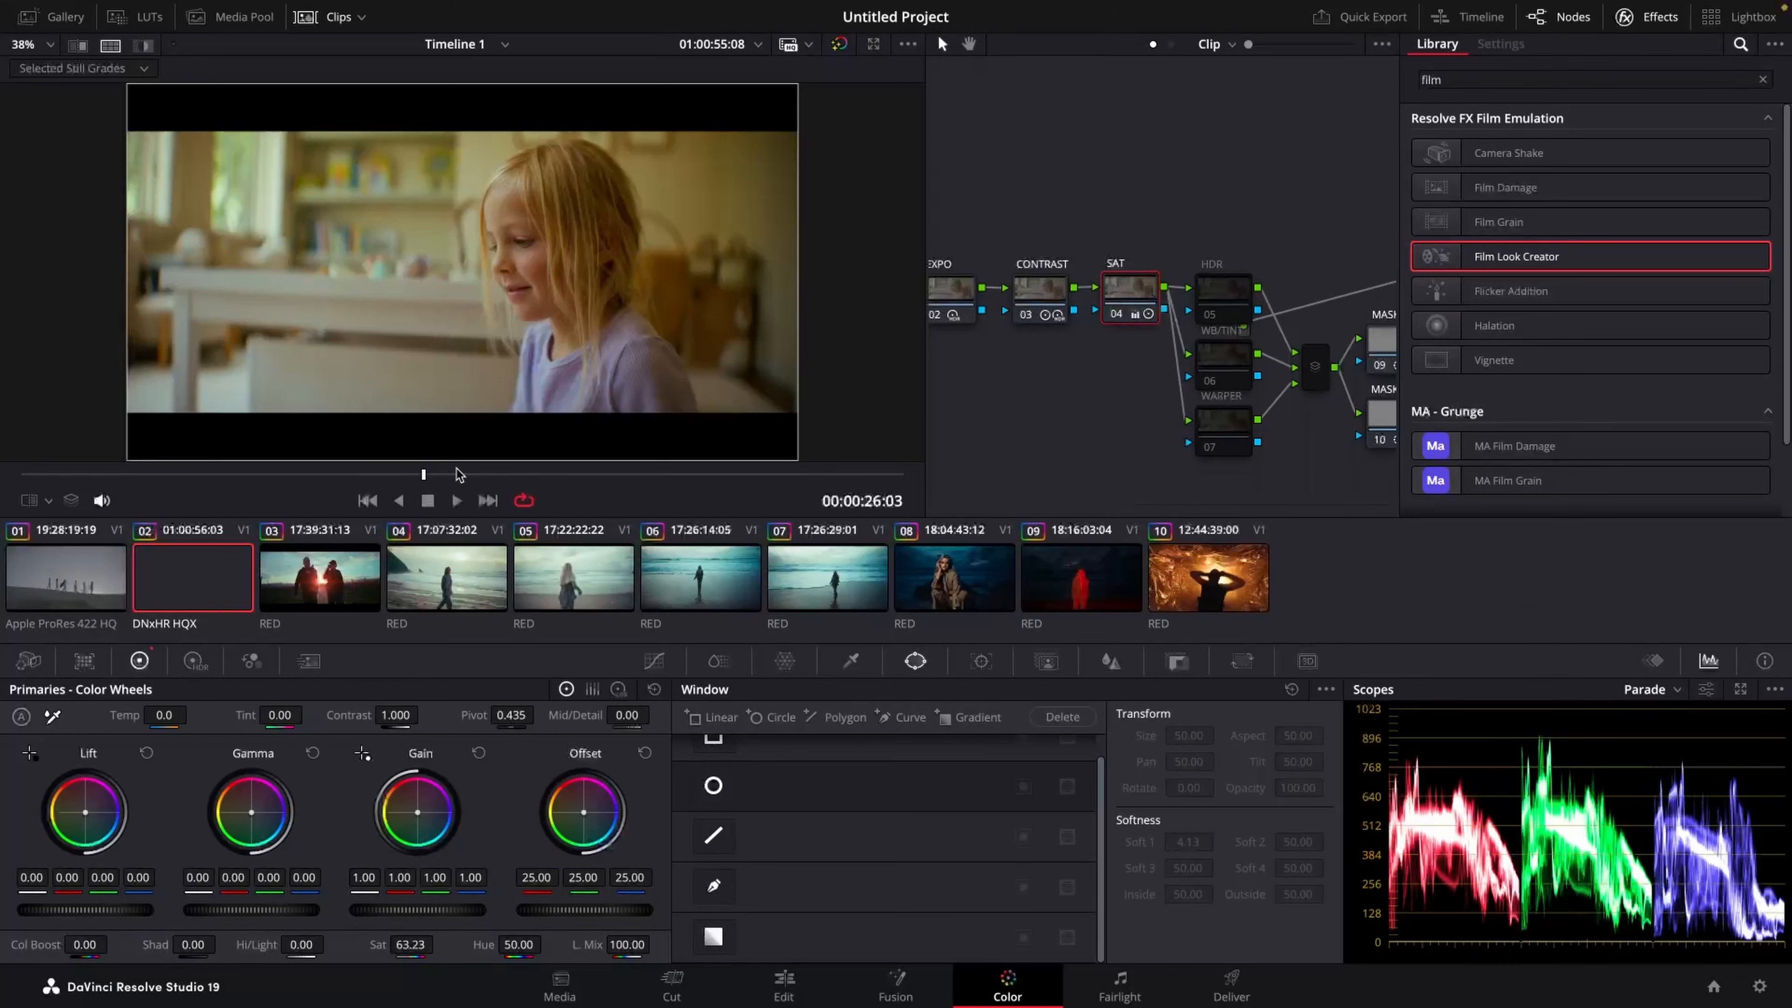
{"action": "left_click_drag", "start_coordinate": [460, 474], "coordinate": [684, 509]}
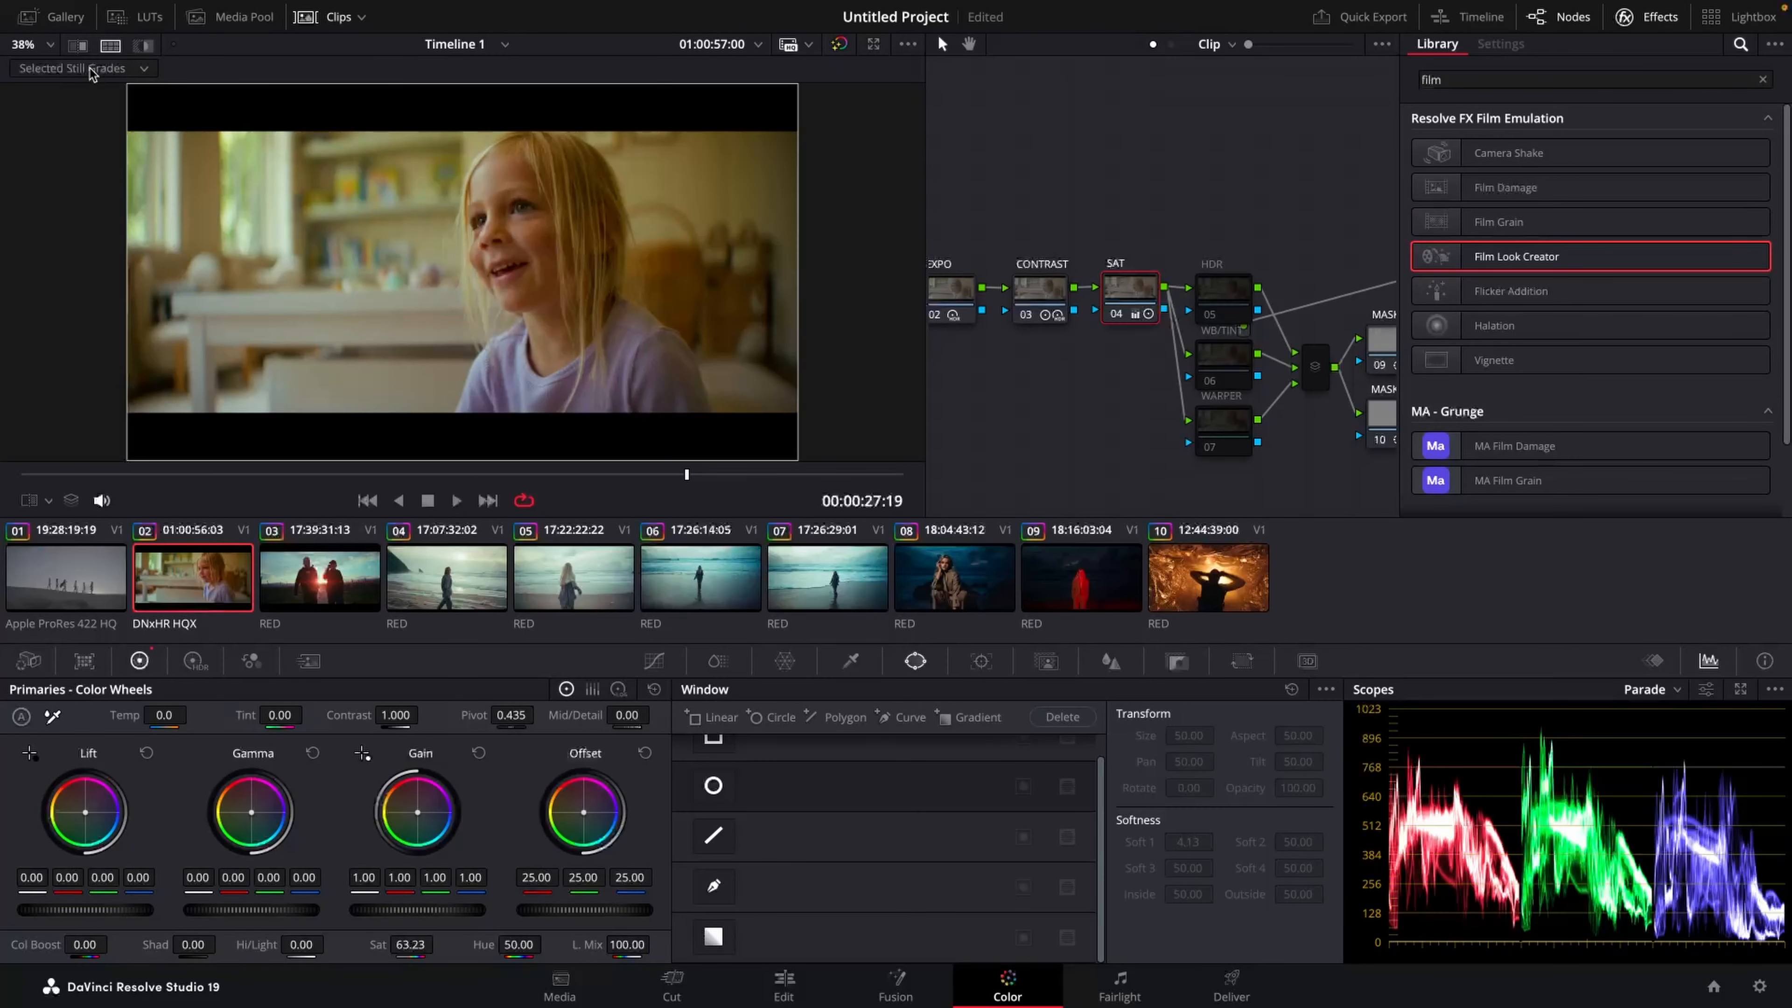
Step: Show the stills gallery and compare its first still, 1.2.1, with the current grade in full screen
{"action": "left_click", "coordinate": [63, 17]}
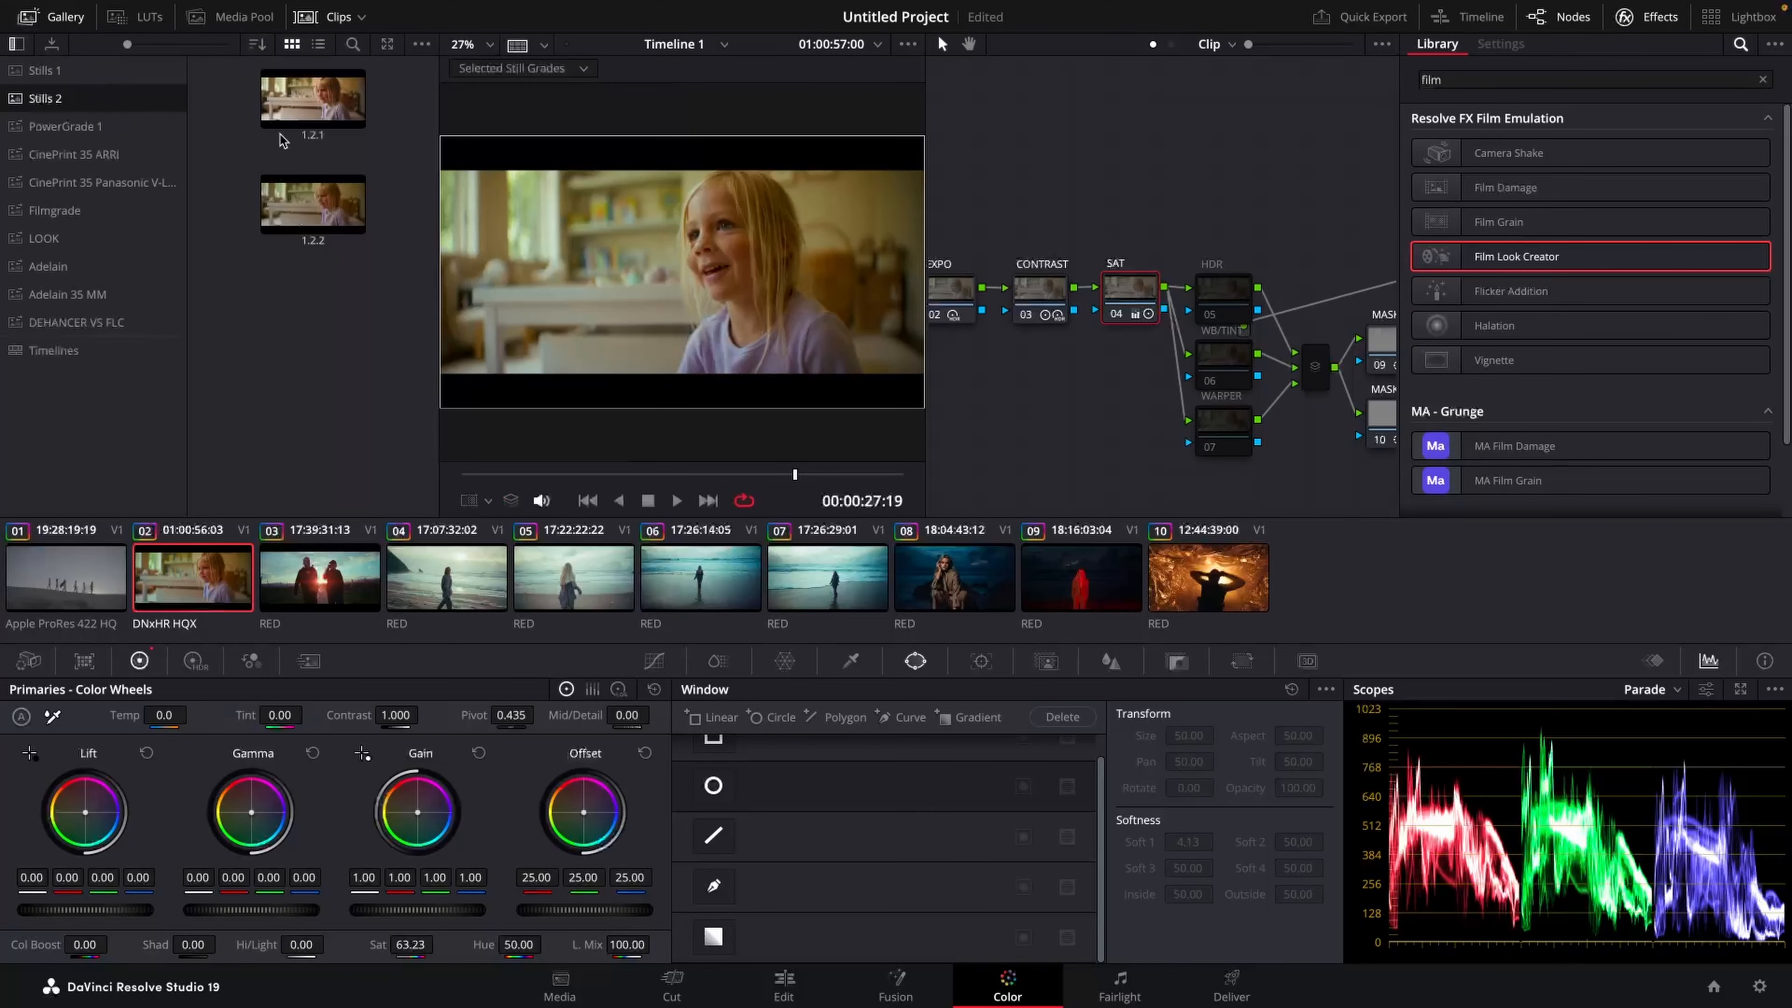
{"action": "left_click", "coordinate": [290, 113]}
{"action": "key", "text": "ctrl+f"}
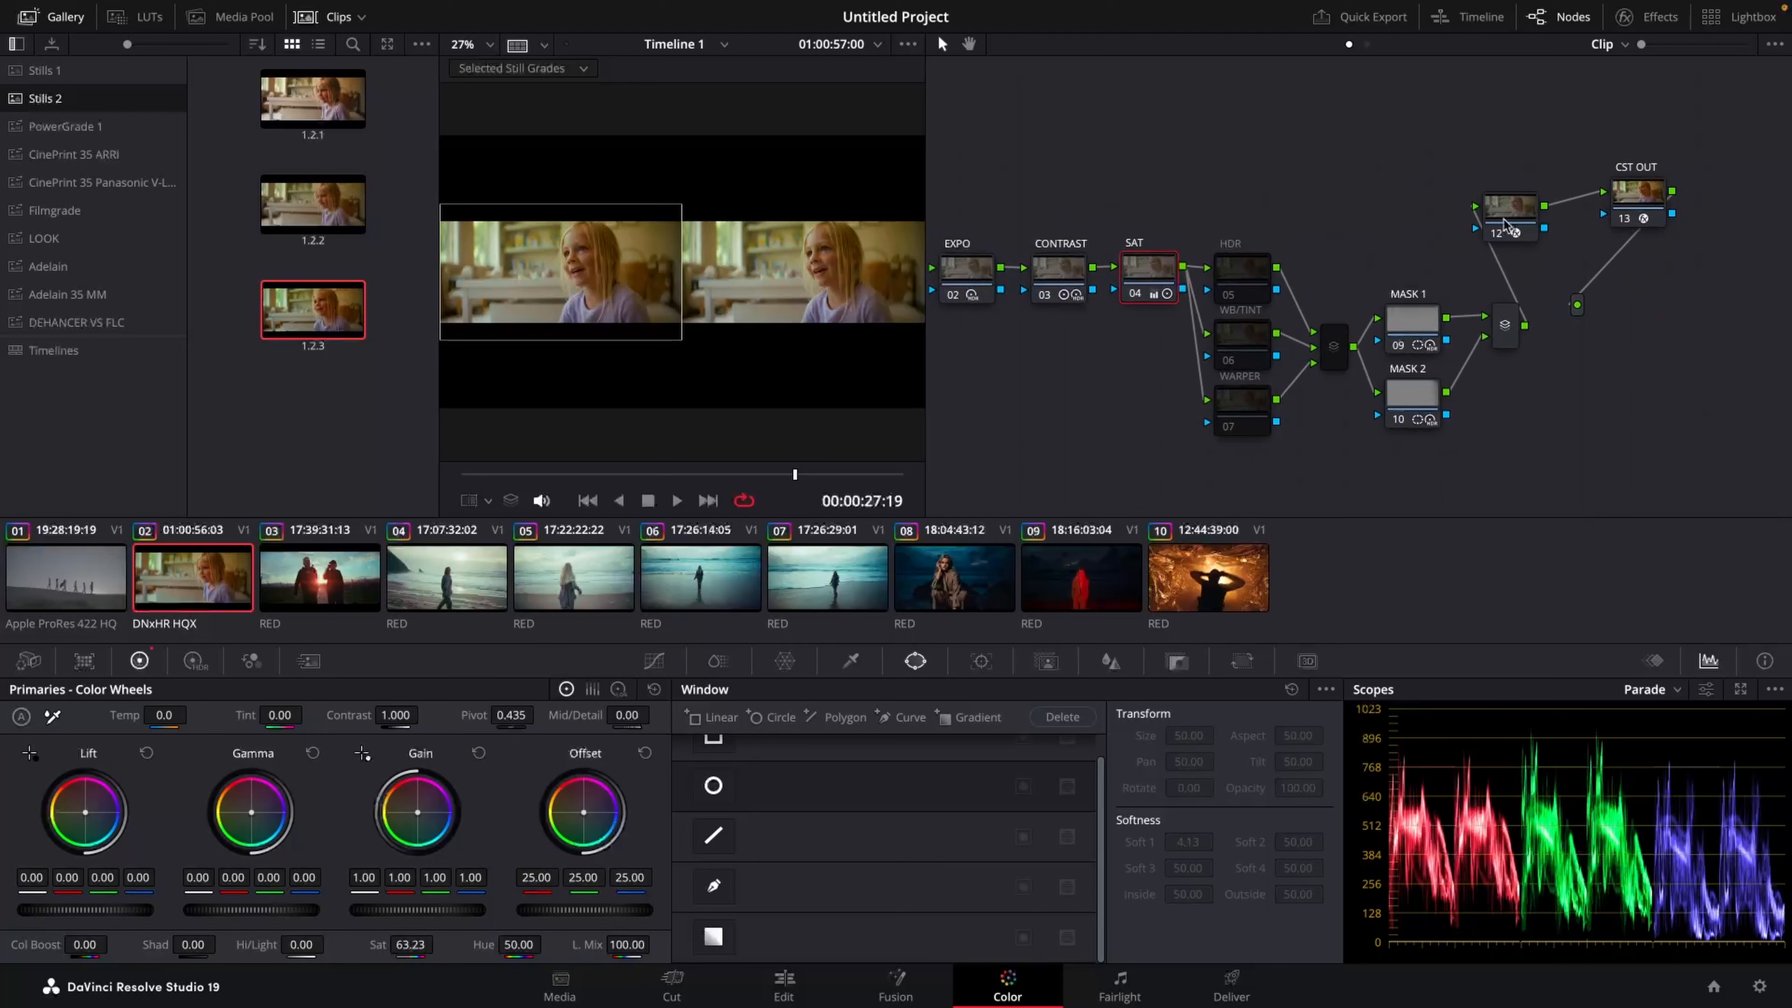
Step: Delete the unlabelled effect node before CST OUT, move CST OUT closer to the mask mixer, and deselect the gallery still
{"action": "left_click", "coordinate": [1503, 219]}
{"action": "key", "text": "Delete"}
{"action": "left_click_drag", "start_coordinate": [1619, 209], "coordinate": [1546, 279]}
{"action": "left_click_drag", "start_coordinate": [1348, 225], "coordinate": [1415, 207]}
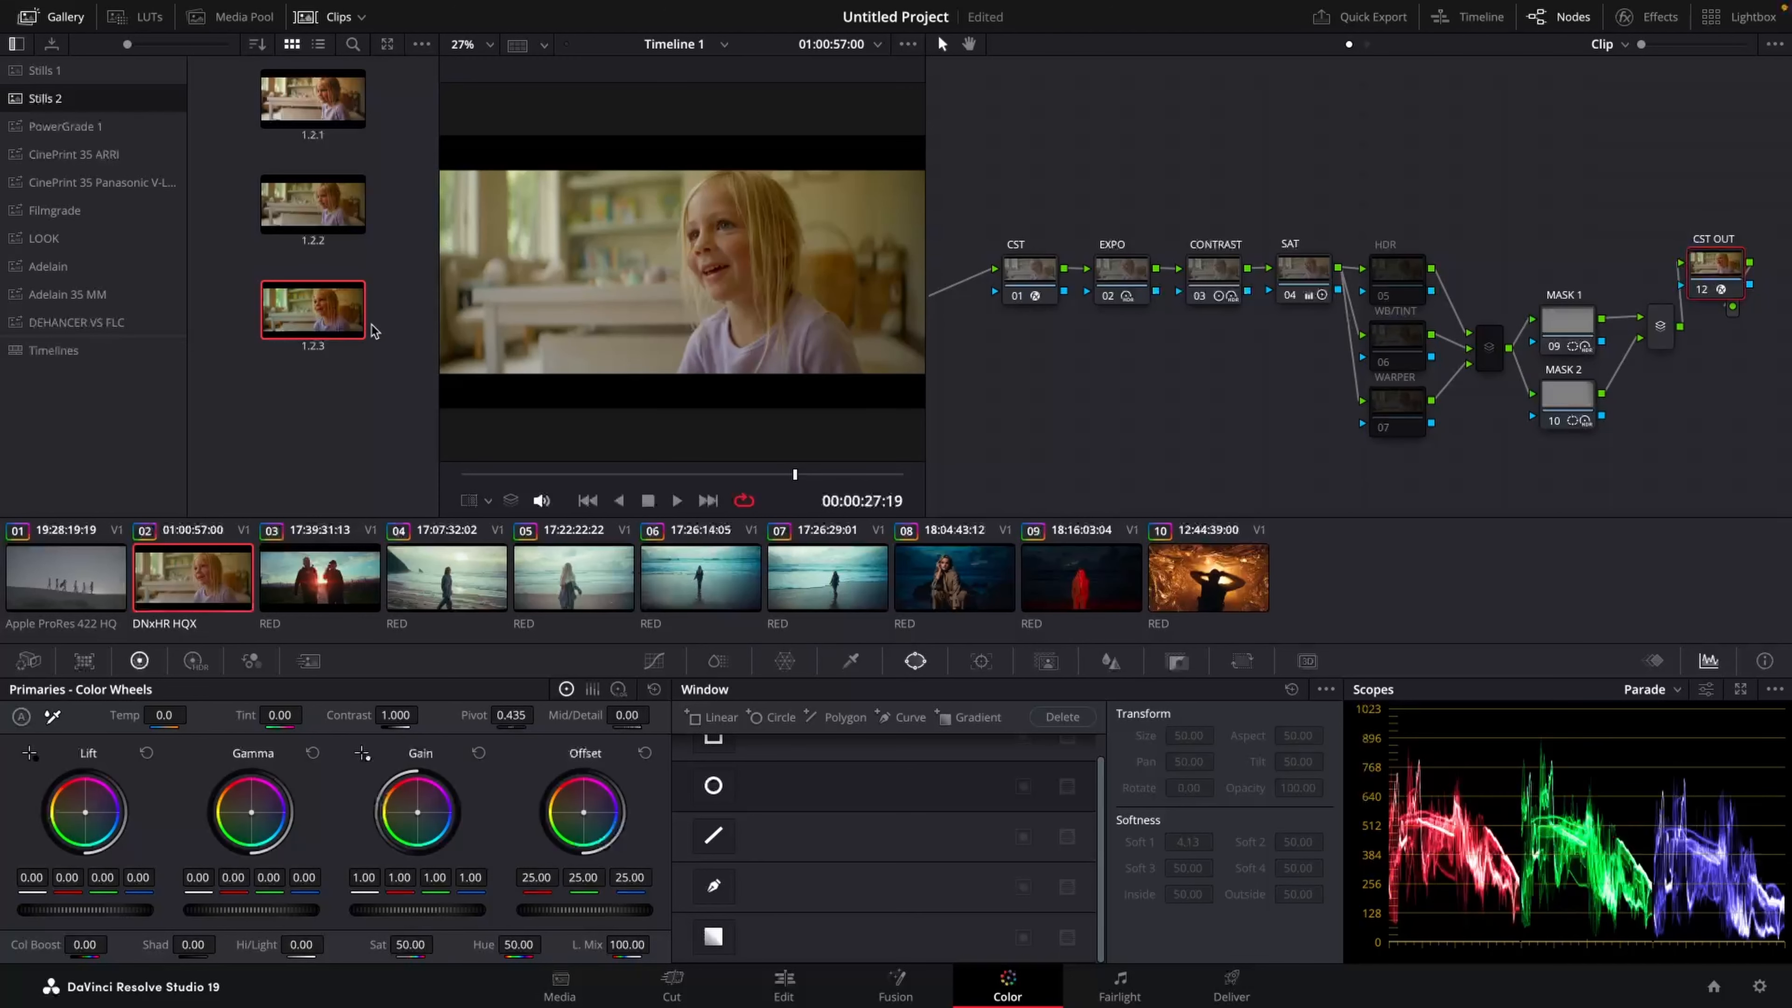
{"action": "left_click", "coordinate": [236, 416]}
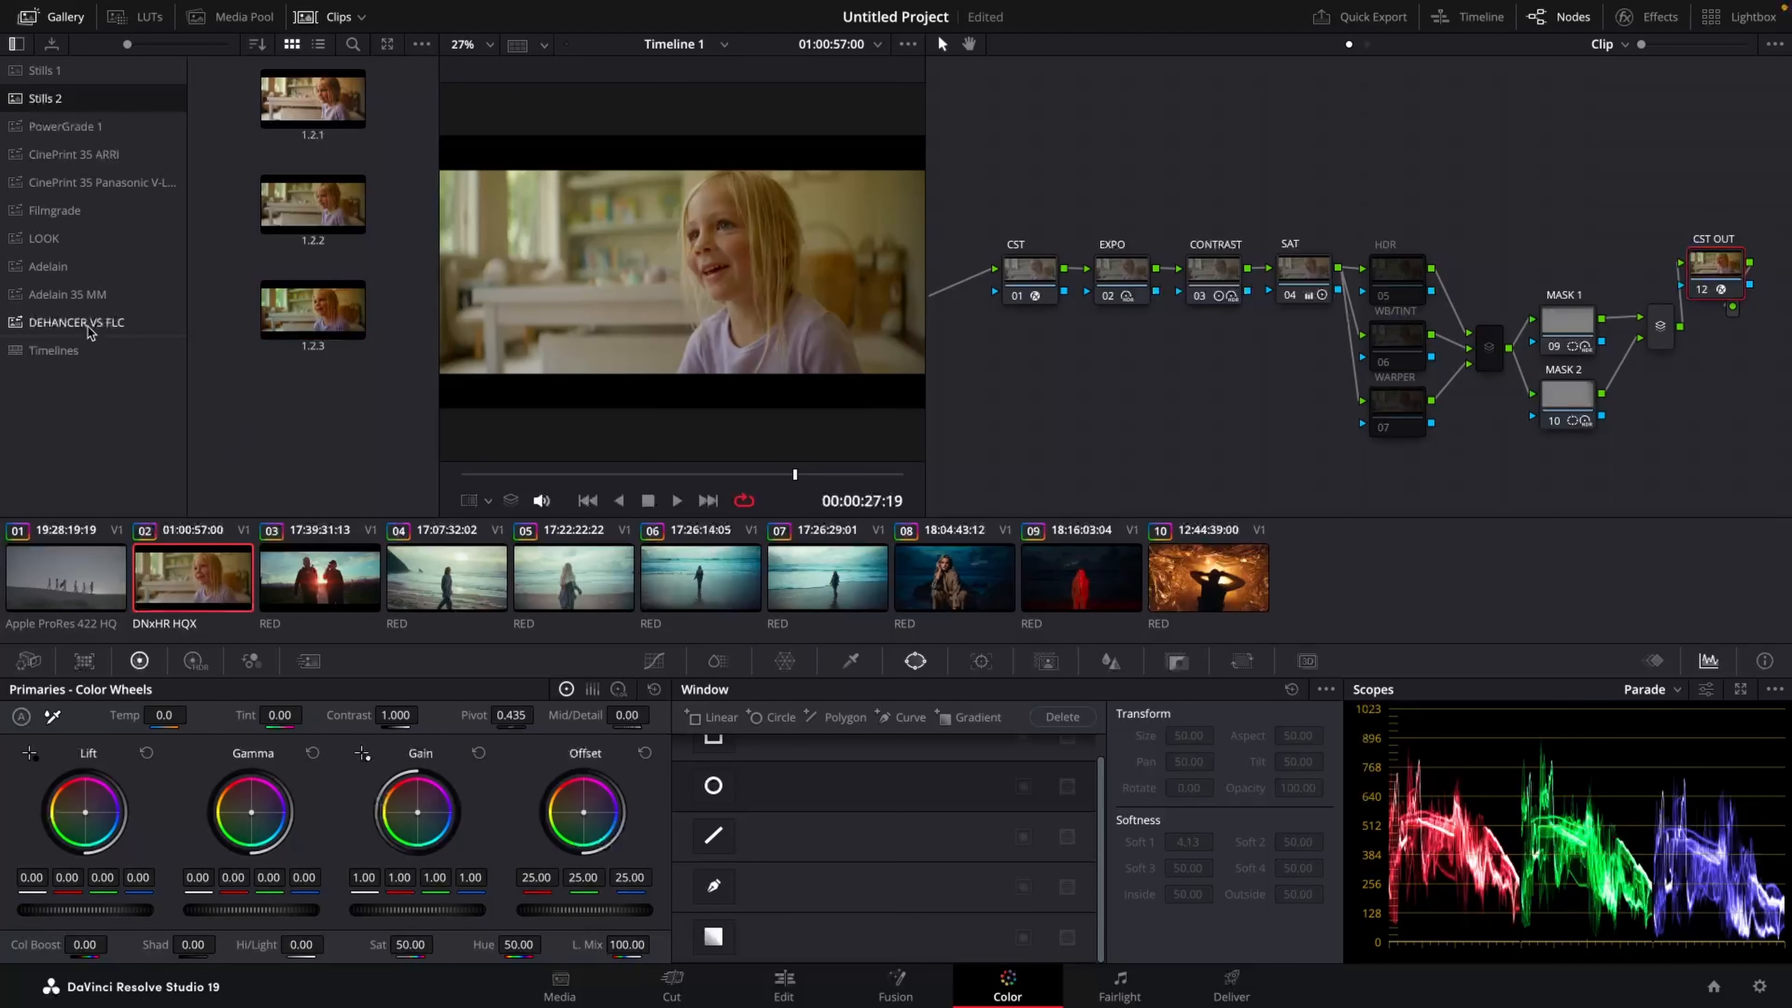